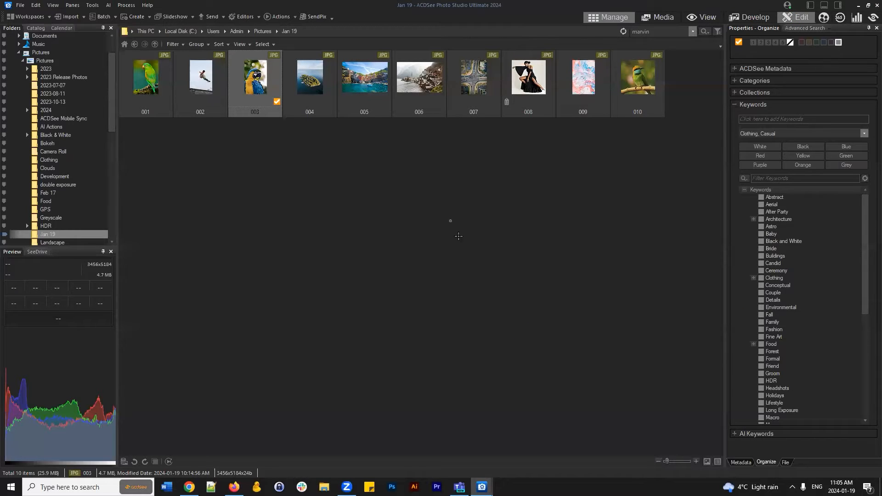
# Open photo 003 for editing and collapse every filter group except Geometry.
pyautogui.hotkey('ctrl', 'e')
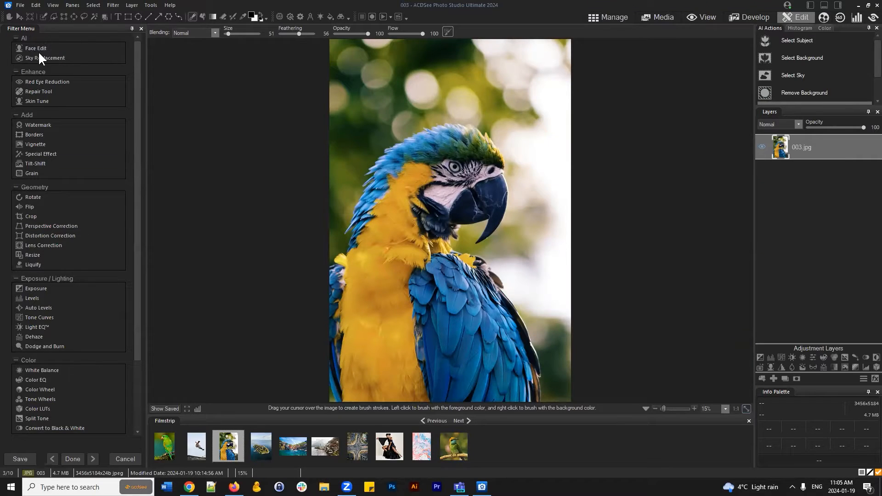
pyautogui.click(15, 39)
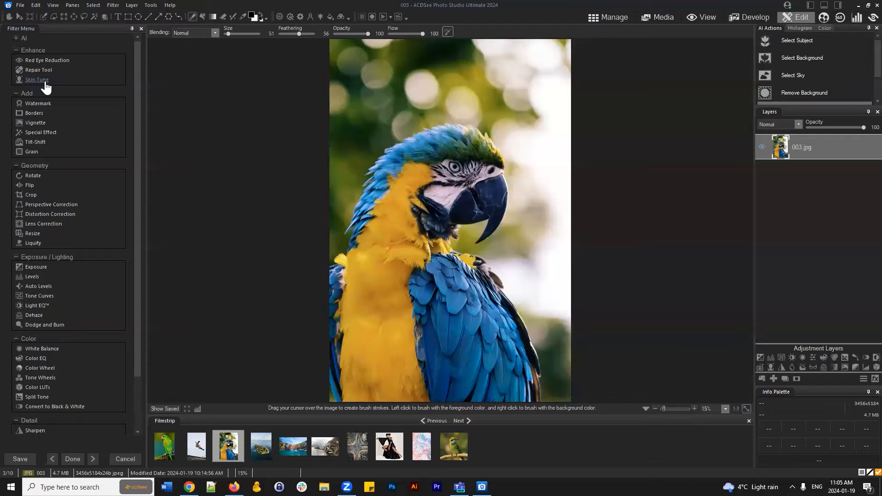
pyautogui.click(17, 51)
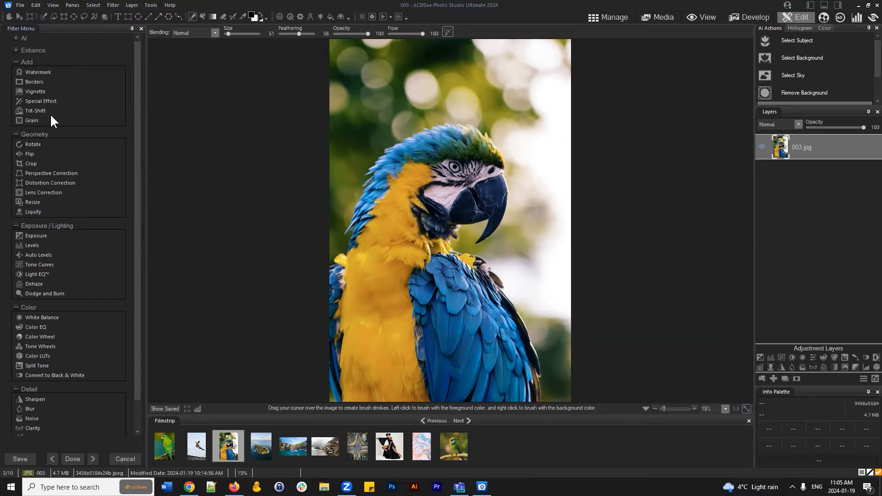
pyautogui.click(13, 63)
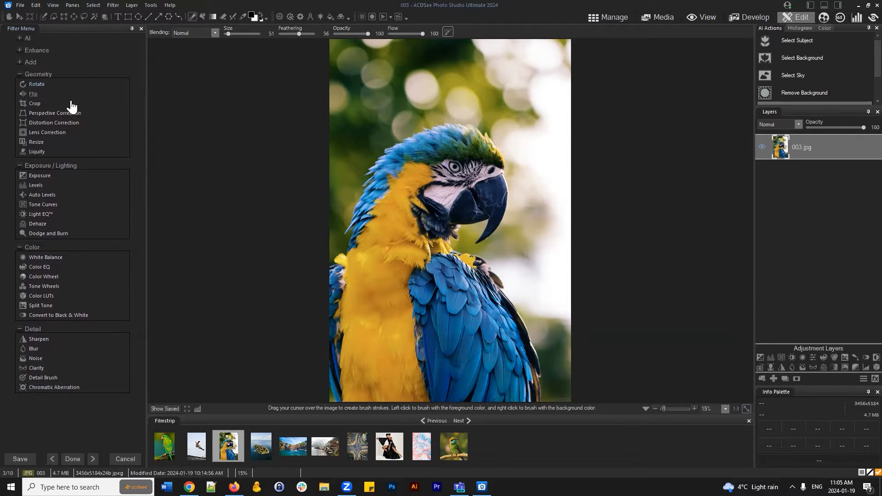
pyautogui.click(20, 166)
pyautogui.click(20, 178)
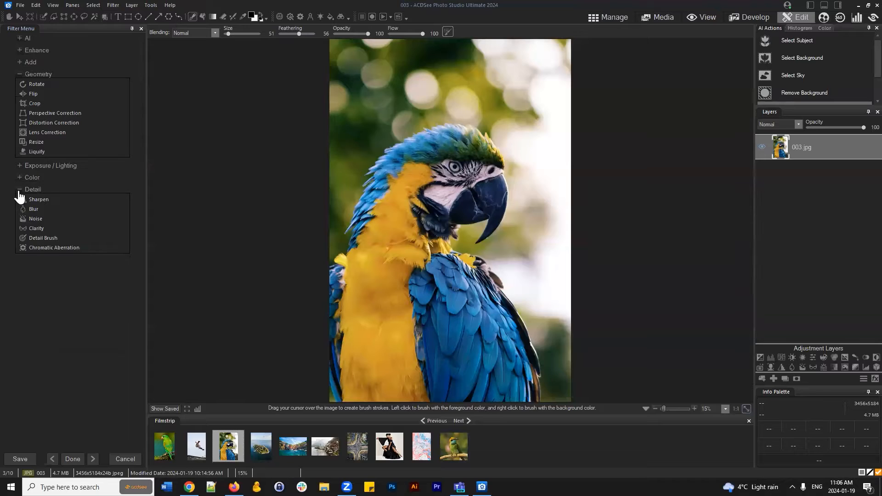
pyautogui.click(19, 190)
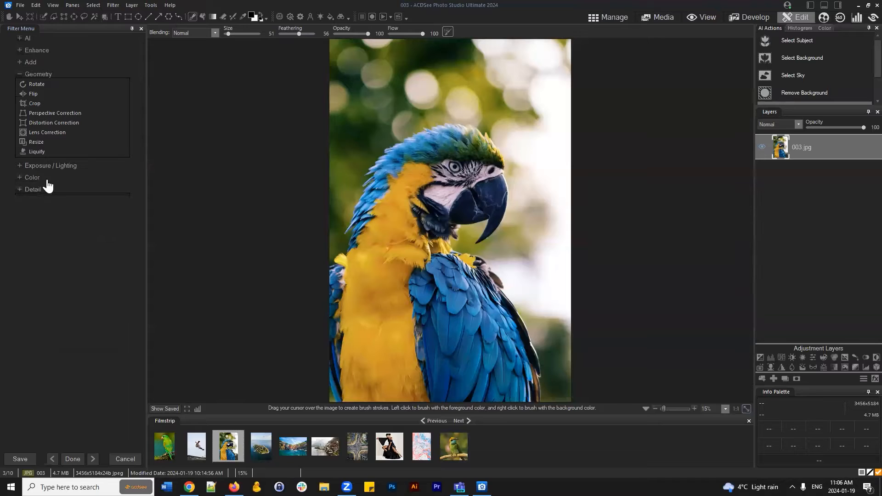
# Review the filters in the Exposure / Lighting, Color and Detail groups, and collapse them along with the Geometry group.
pyautogui.click(27, 167)
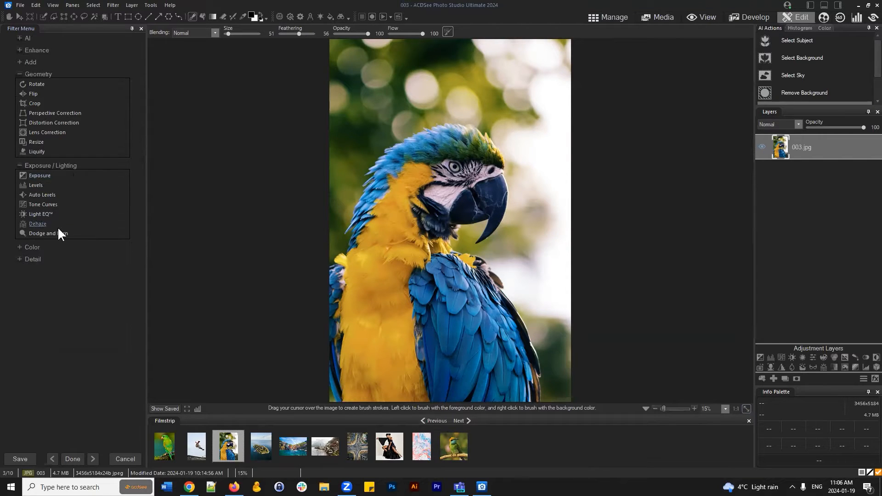
pyautogui.click(39, 249)
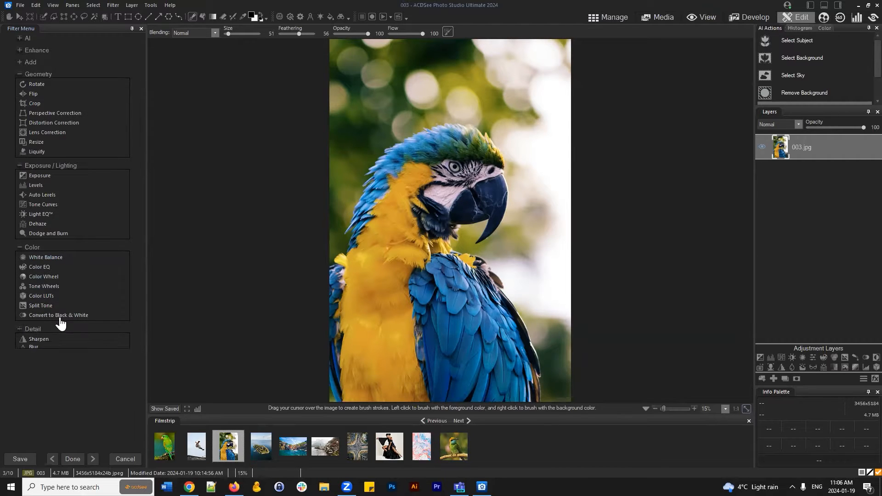
pyautogui.click(46, 328)
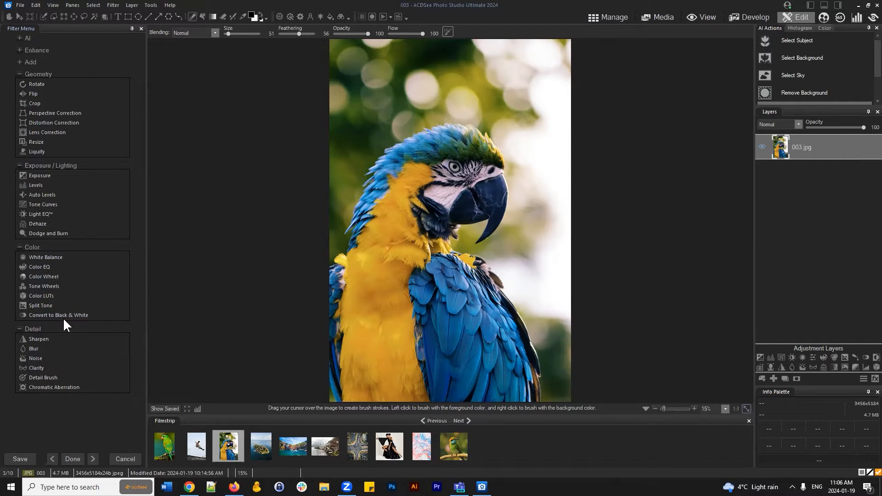
pyautogui.click(27, 329)
pyautogui.click(26, 250)
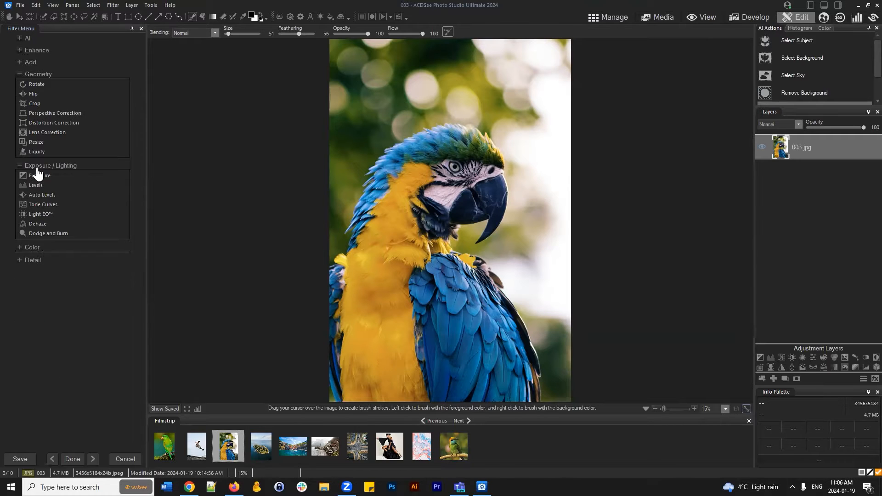
pyautogui.click(36, 166)
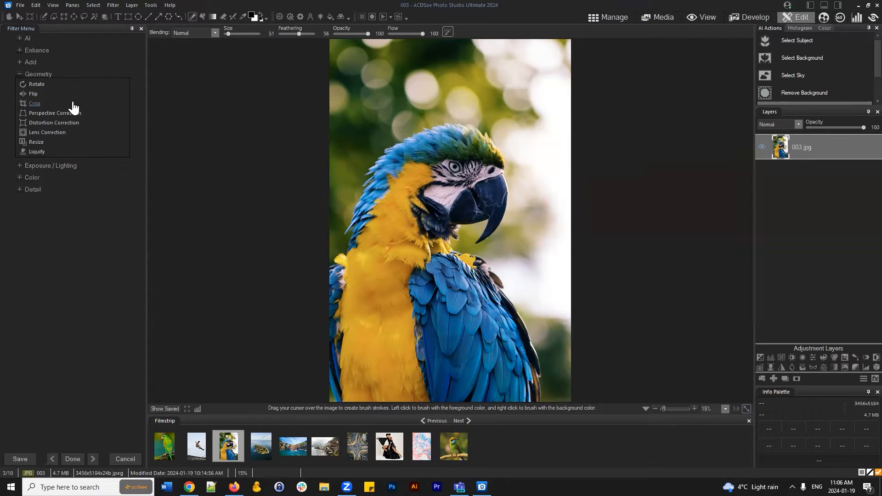
pyautogui.click(20, 74)
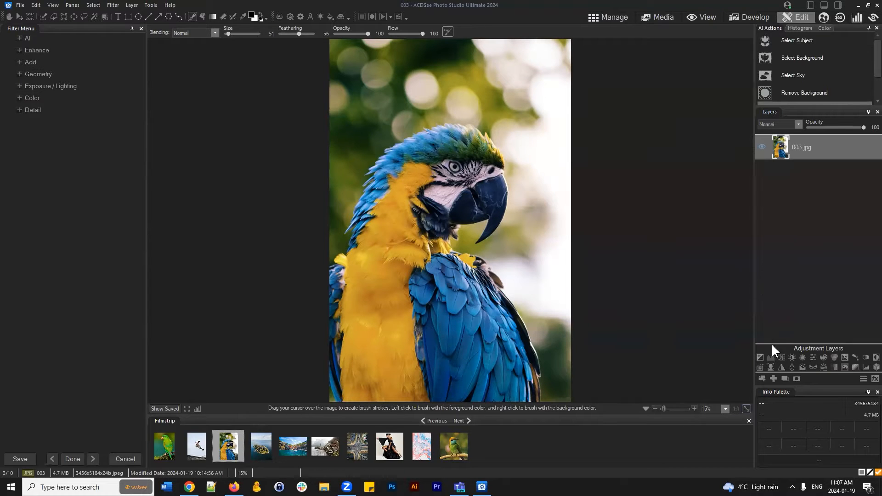
# Duplicate the 003.jpg layer.
pyautogui.click(784, 379)
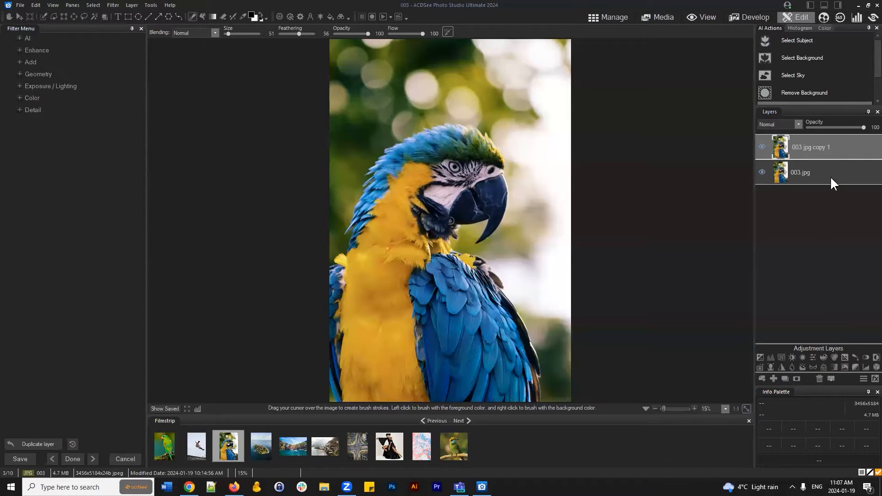
pyautogui.moveTo(817, 149)
pyautogui.mouseDown()
pyautogui.moveTo(826, 153)
pyautogui.moveTo(815, 150)
pyautogui.moveTo(820, 143)
pyautogui.mouseUp()
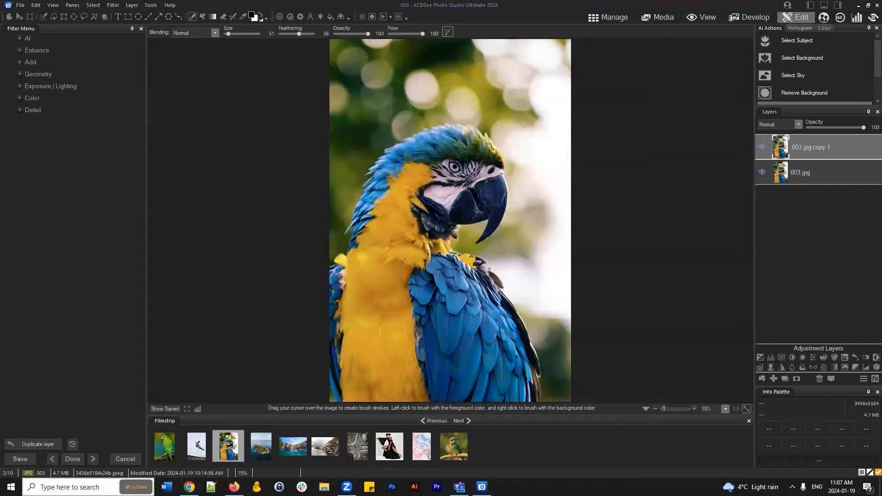
# Find the MouseHighlight app through Windows search and launch it.
pyautogui.press('super+s')
pyautogui.write('mou')
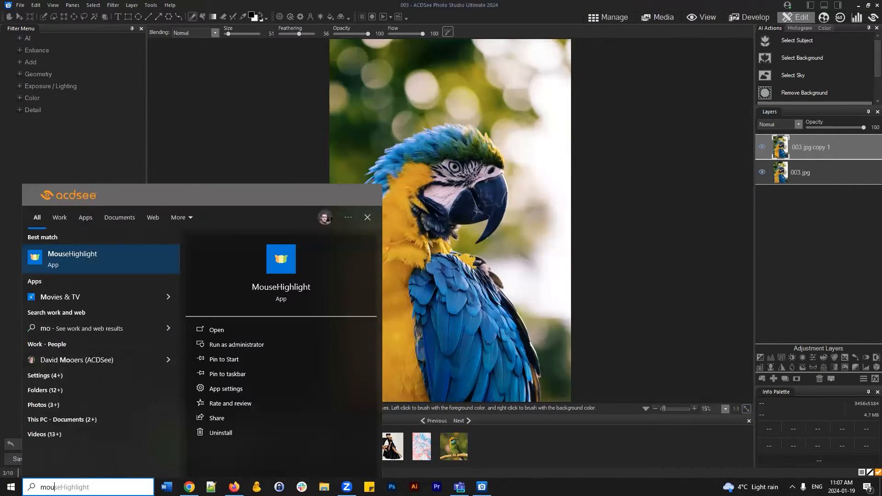
pyautogui.press('Return')
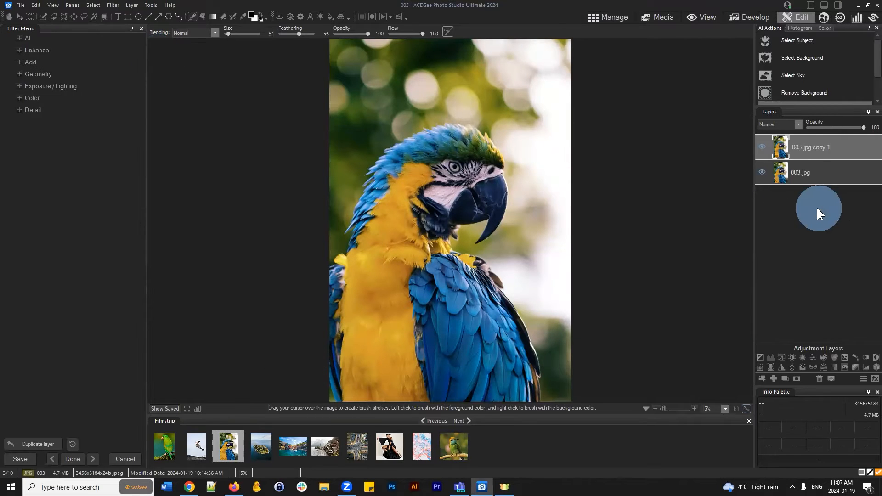
# Rename the duplicated parrot layer to Liquify.
pyautogui.moveTo(826, 148)
pyautogui.mouseDown()
pyautogui.moveTo(804, 147)
pyautogui.moveTo(821, 144)
pyautogui.moveTo(819, 156)
pyautogui.moveTo(823, 147)
pyautogui.mouseUp()
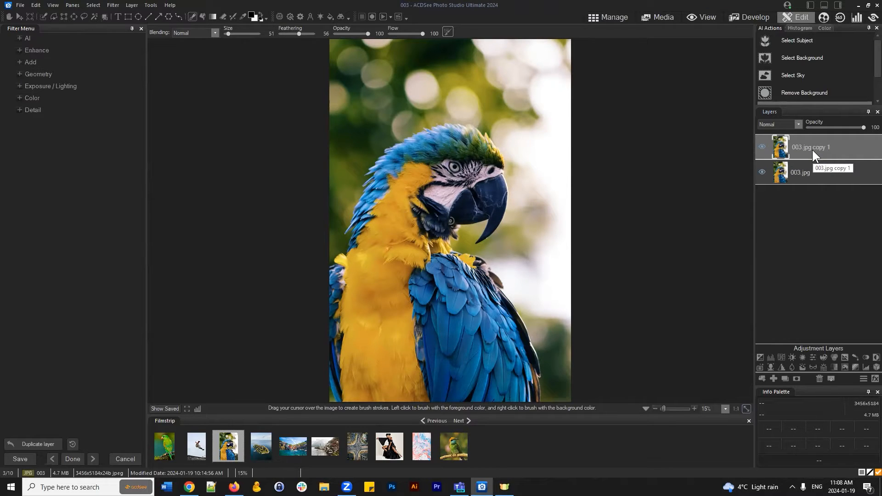
pyautogui.click(828, 177)
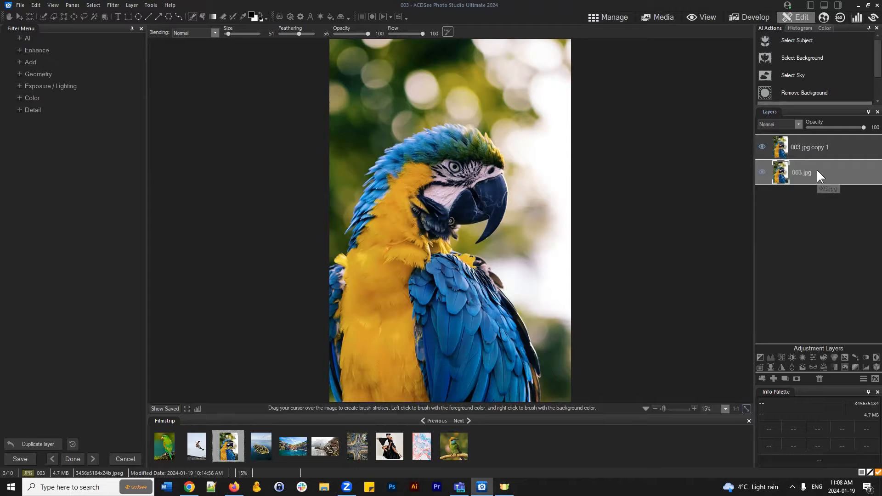
pyautogui.click(814, 142)
pyautogui.click(814, 147)
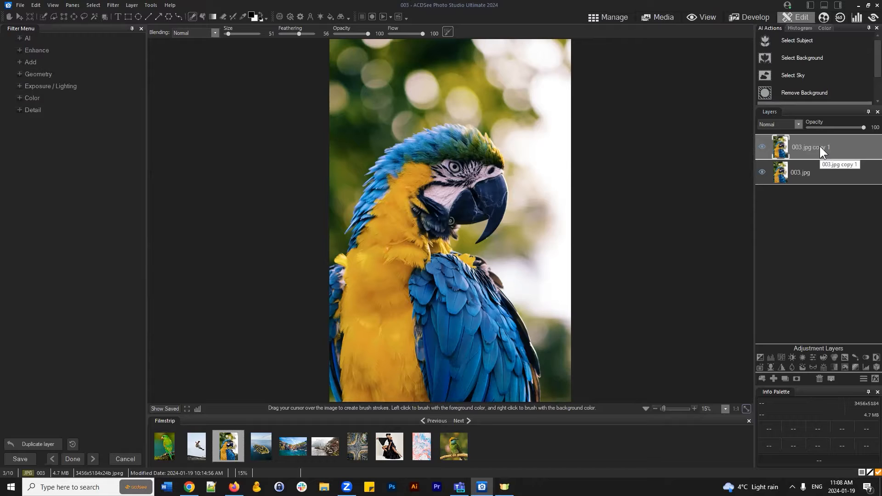
pyautogui.rightClick(819, 146)
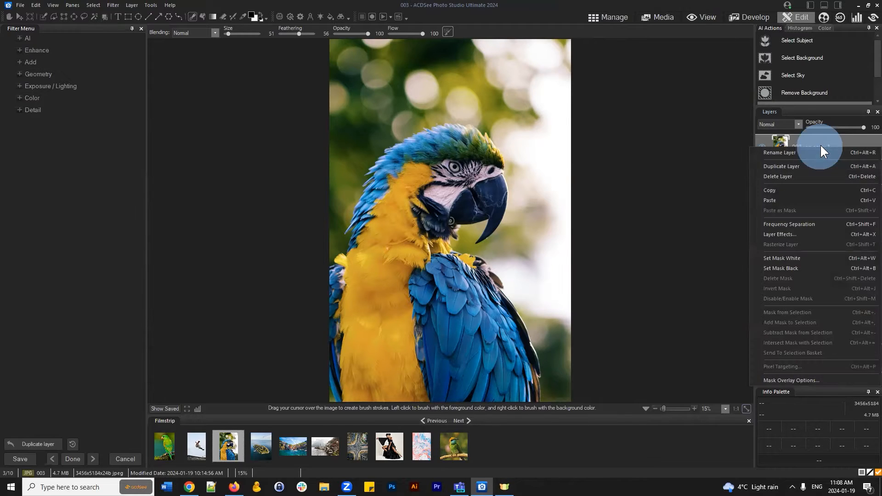
pyautogui.click(797, 150)
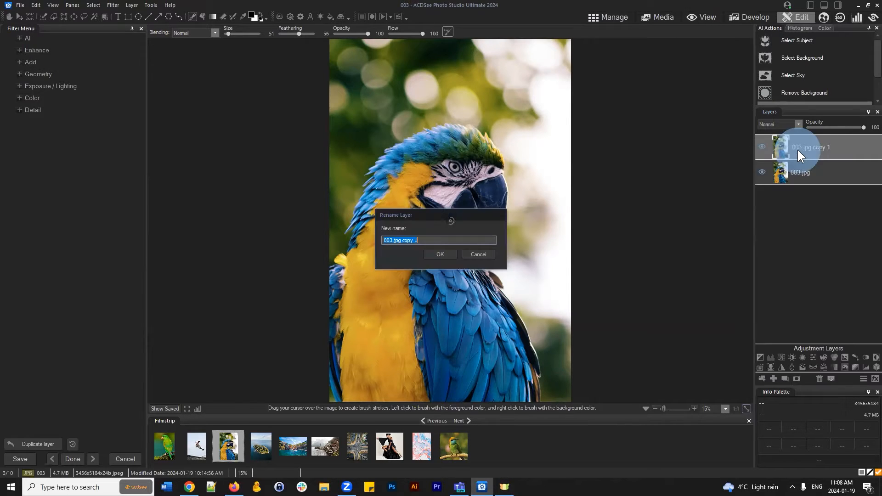
pyautogui.write('Liquify')
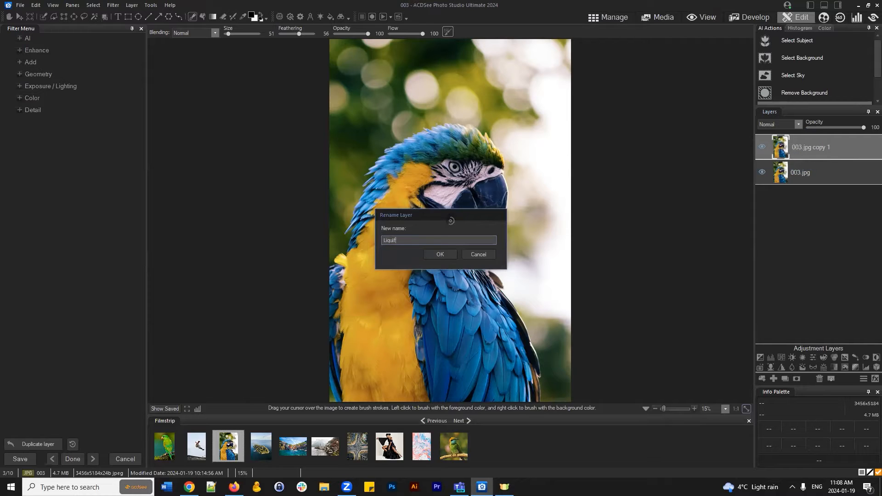
pyautogui.press('Return')
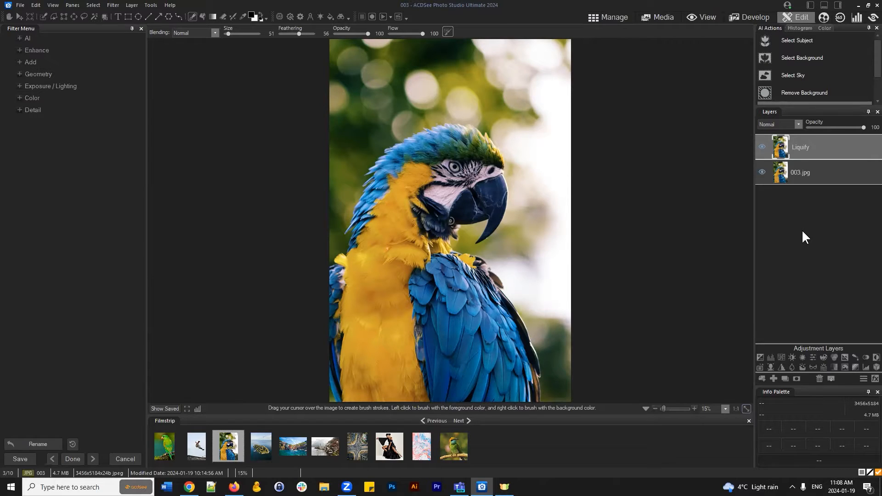
pyautogui.rightClick(806, 170)
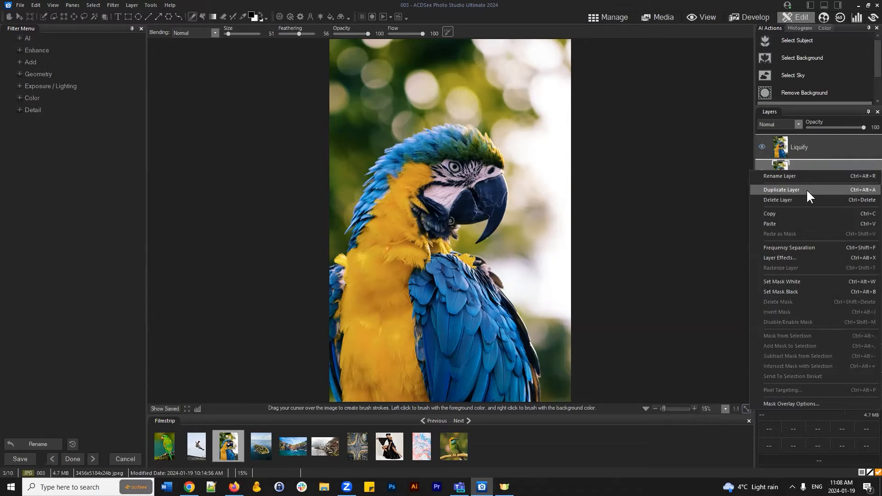
pyautogui.click(698, 173)
pyautogui.click(836, 171)
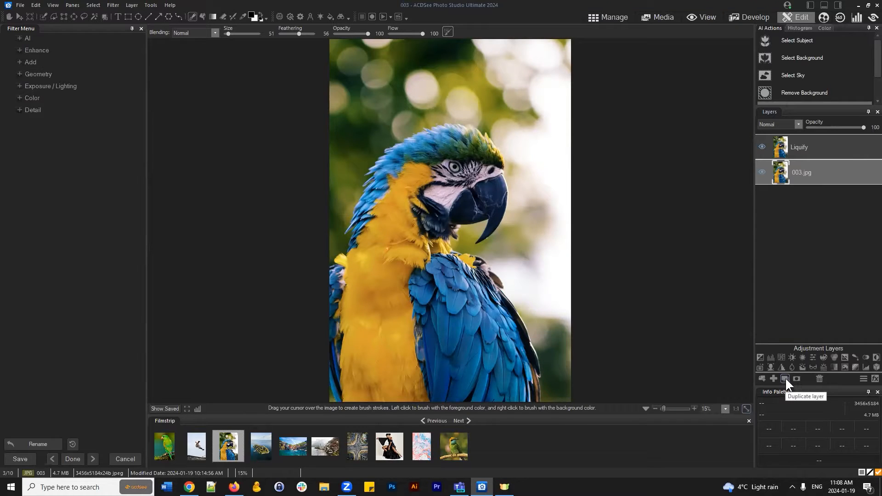
pyautogui.rightClick(805, 175)
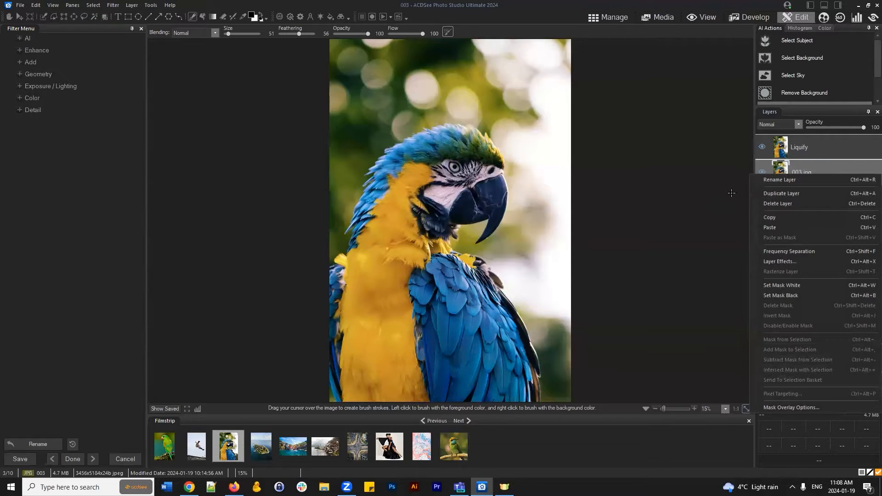
pyautogui.click(822, 168)
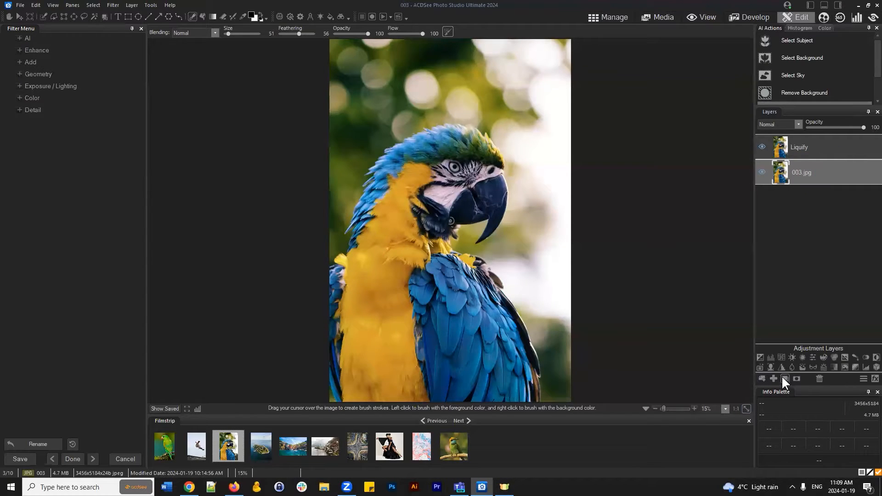
# Duplicate the 003.jpg layer once more and delete that extra copy.
pyautogui.click(784, 377)
pyautogui.click(823, 175)
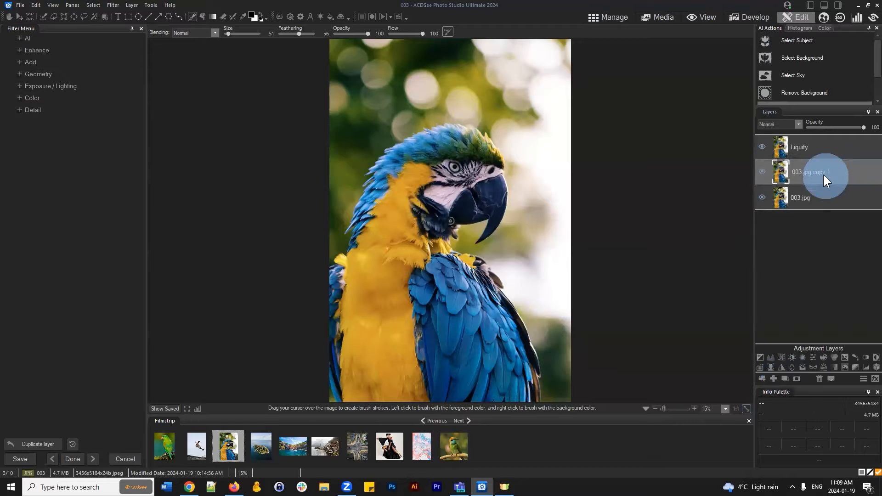
pyautogui.click(820, 169)
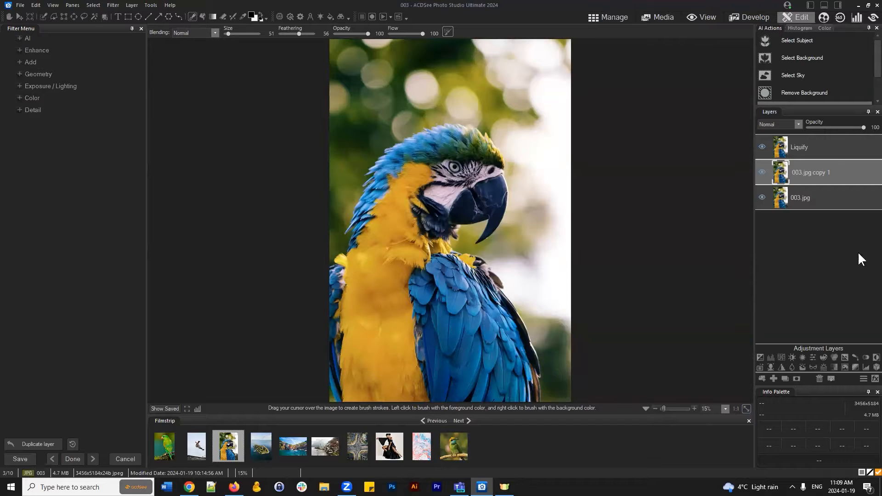
pyautogui.click(817, 168)
pyautogui.click(816, 379)
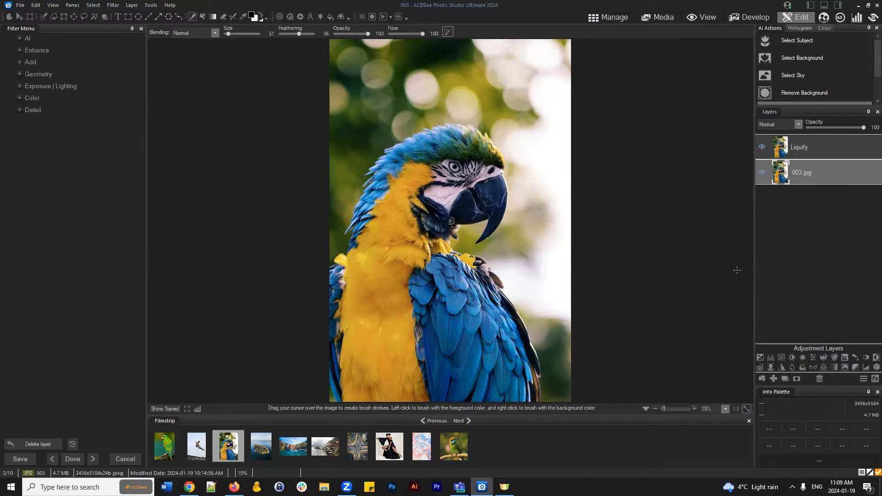
# Make the Liquify layer active and open the Geometry group's Liquify filter on it.
pyautogui.click(823, 146)
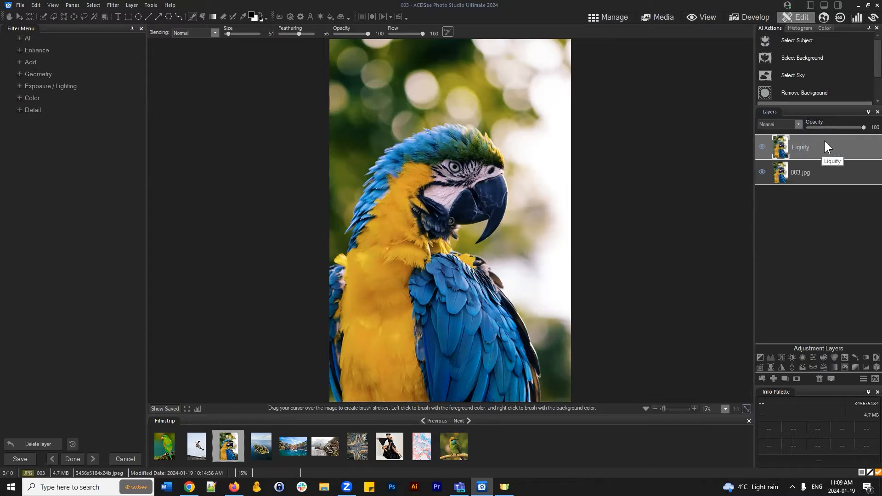
pyautogui.click(822, 143)
pyautogui.click(825, 137)
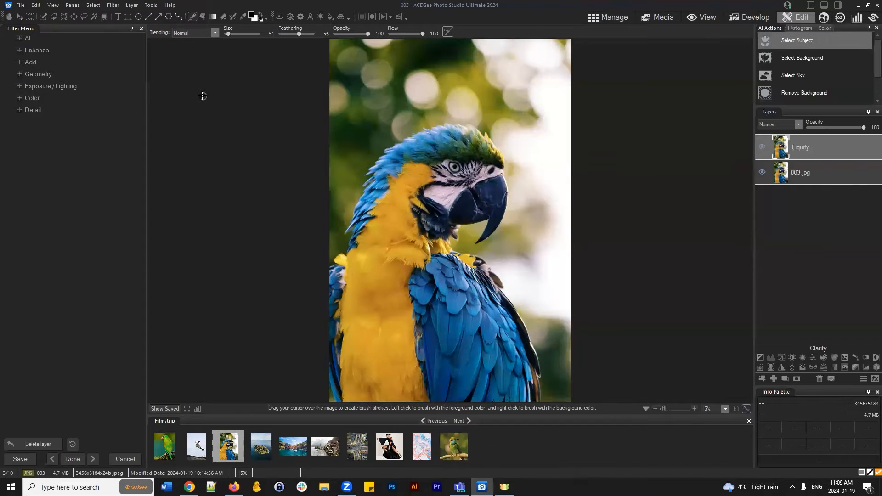
pyautogui.click(72, 5)
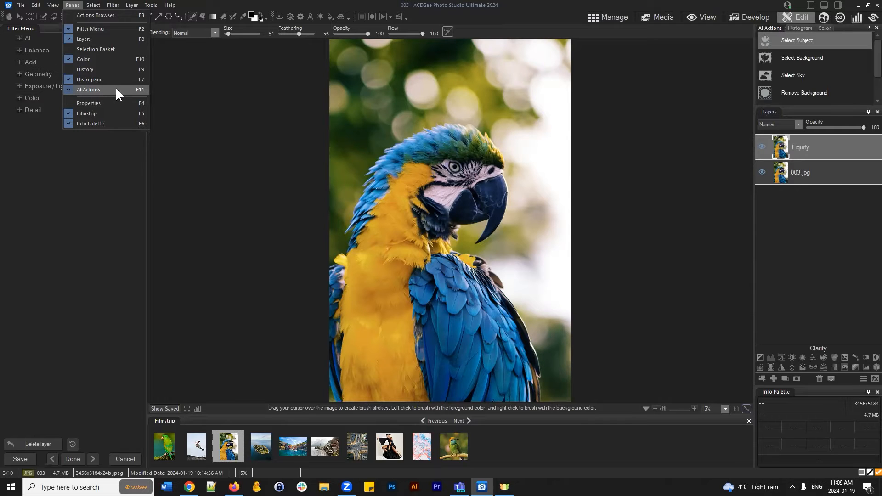
pyautogui.click(797, 209)
pyautogui.moveTo(811, 148)
pyautogui.mouseDown()
pyautogui.moveTo(802, 156)
pyautogui.moveTo(803, 147)
pyautogui.mouseUp()
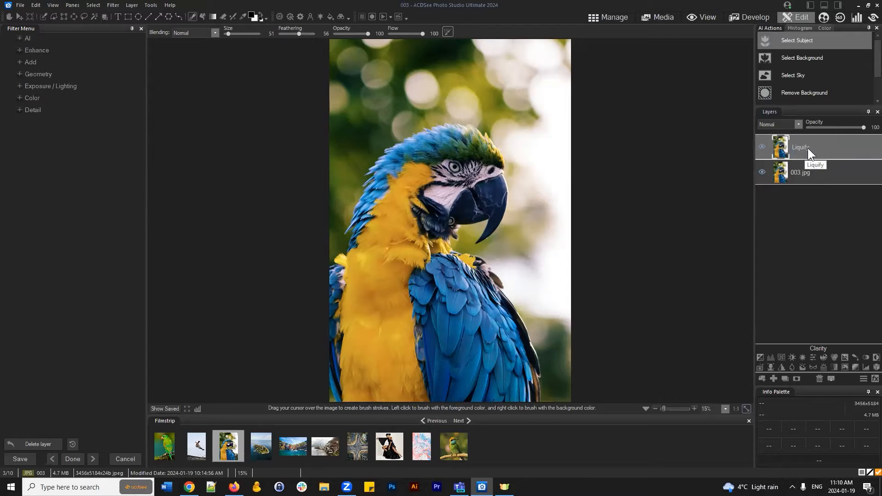
pyautogui.click(21, 74)
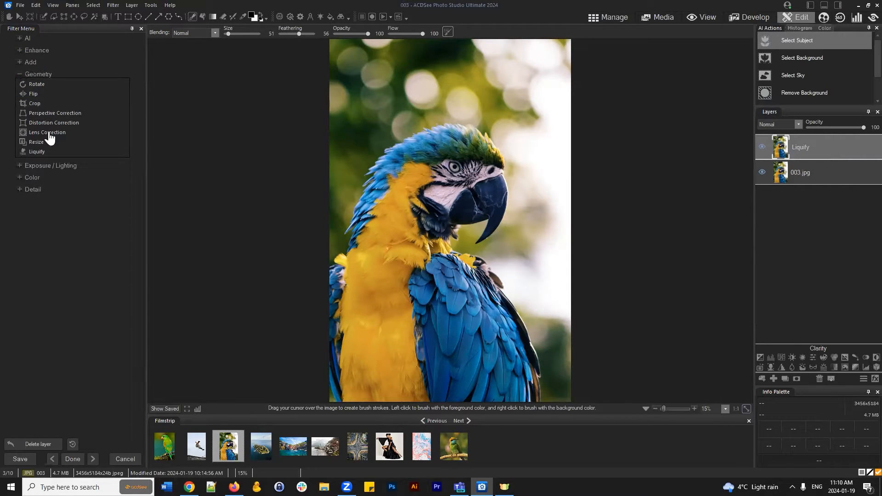
pyautogui.click(40, 152)
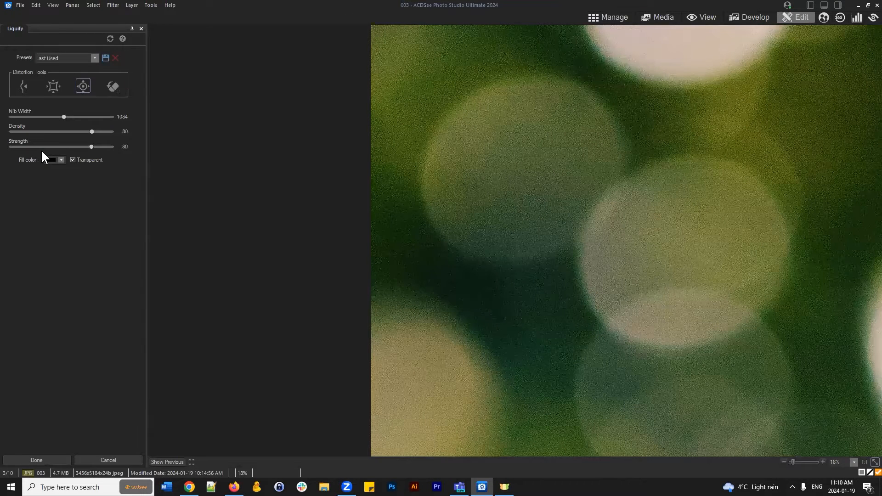
# Reset the over-magnified Liquify preview by reopening the filter so the whole parrot fits in view.
pyautogui.click(171, 461)
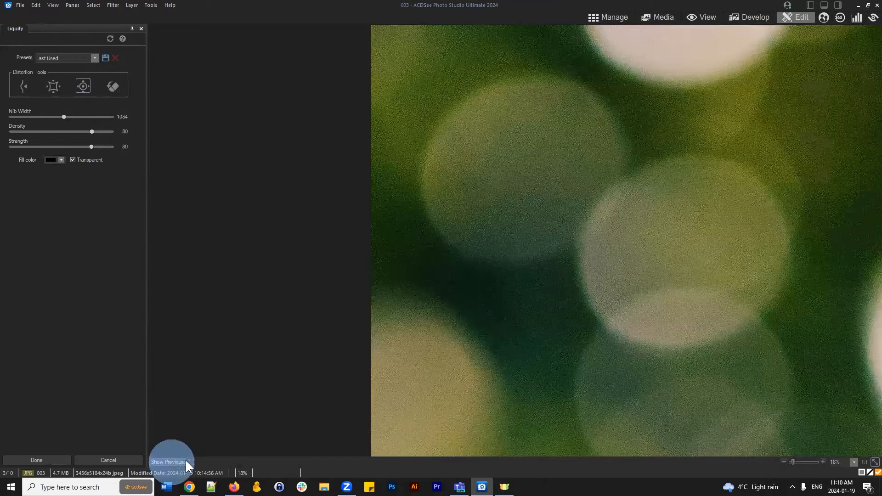
pyautogui.click(189, 462)
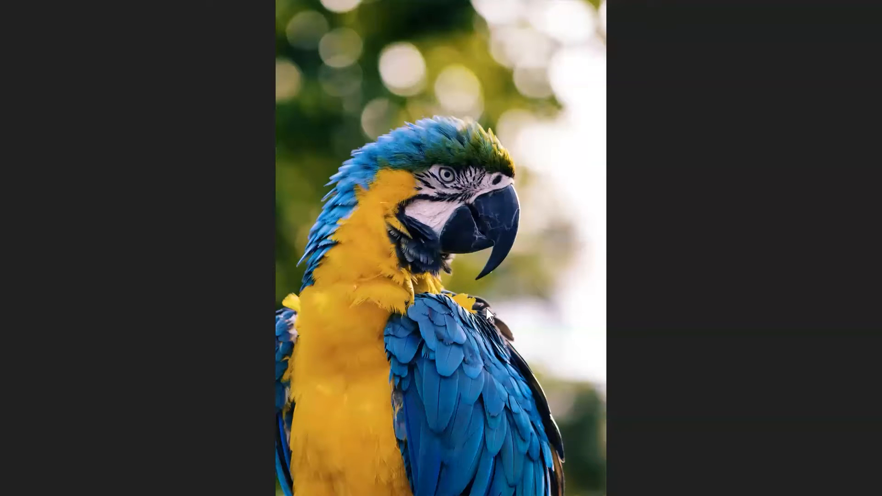
pyautogui.click(680, 246)
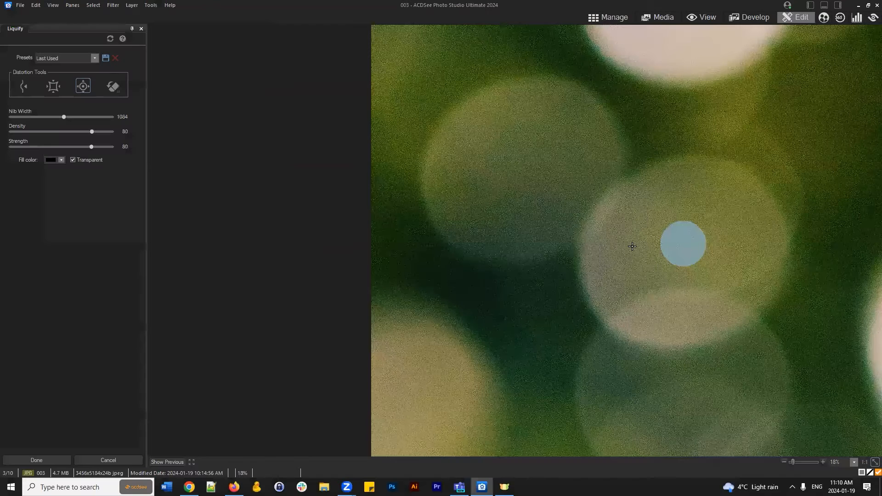
pyautogui.click(868, 465)
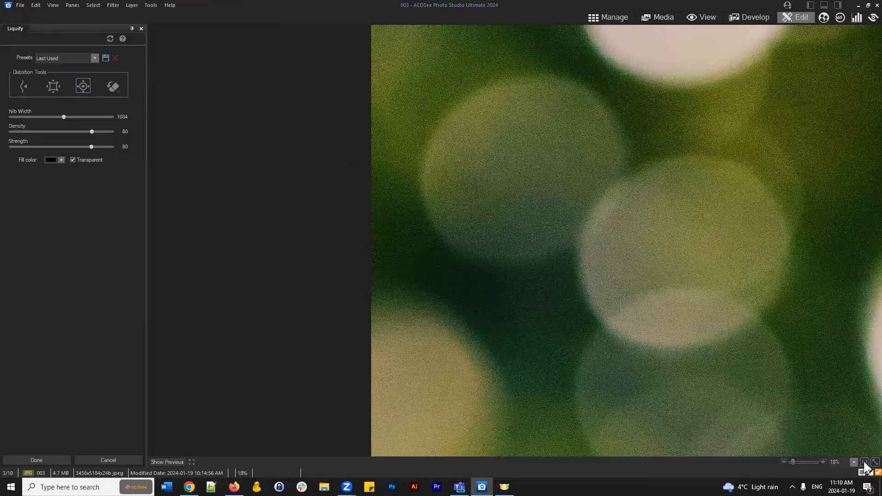
pyautogui.click(854, 461)
pyautogui.click(854, 461)
pyautogui.moveTo(793, 462); pyautogui.dragTo(792, 462)
pyautogui.click(869, 462)
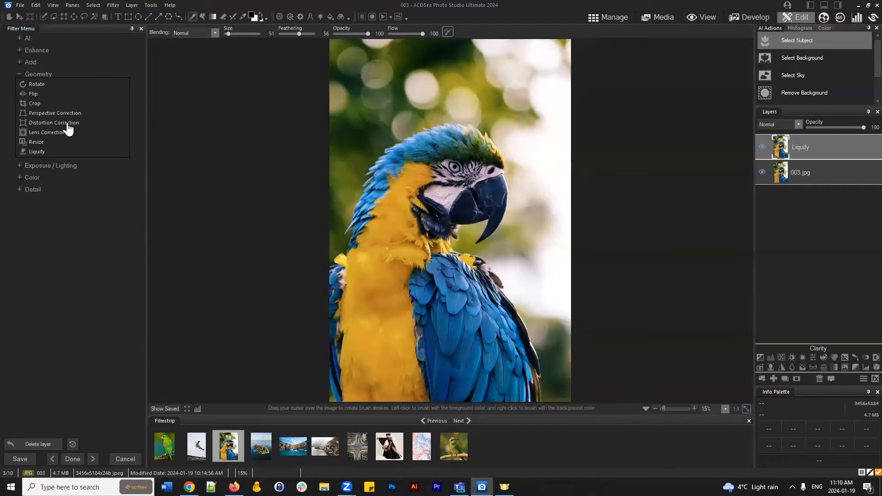
pyautogui.click(34, 151)
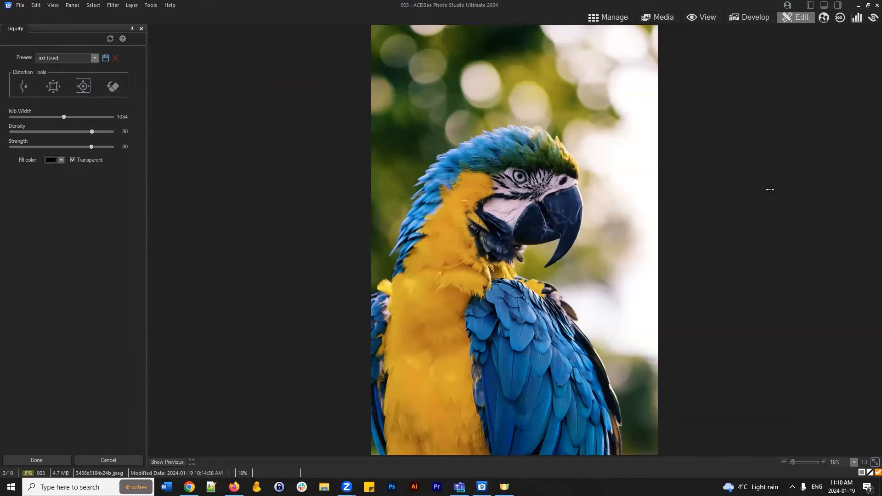
pyautogui.click(802, 213)
# Push the parrot's crest, the back of its head and its wing outward with the Shift distortion tool.
pyautogui.click(21, 87)
pyautogui.click(23, 86)
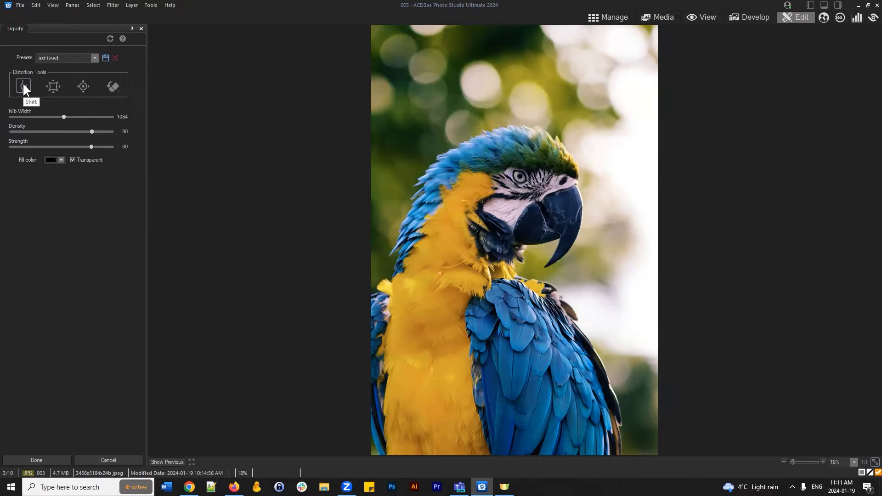
pyautogui.moveTo(507, 155); pyautogui.dragTo(448, 99)
pyautogui.moveTo(462, 194); pyautogui.dragTo(418, 156)
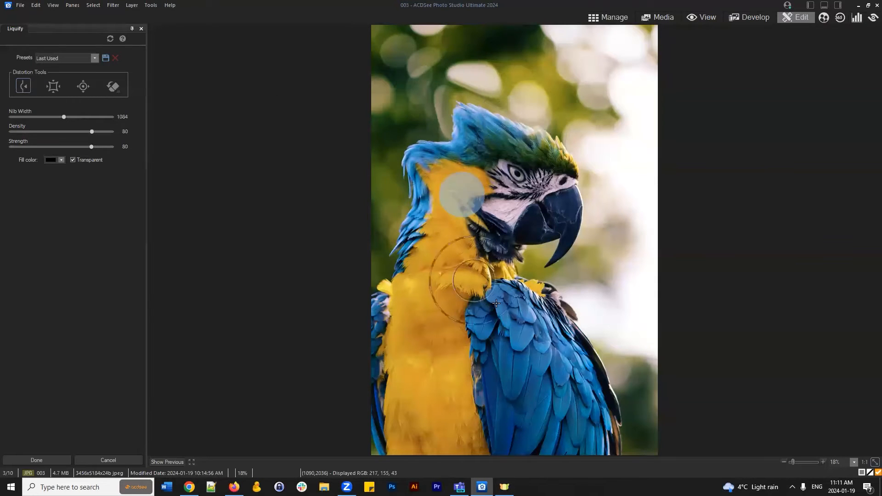
pyautogui.moveTo(490, 292)
pyautogui.mouseDown()
pyautogui.moveTo(555, 354)
pyautogui.moveTo(620, 342)
pyautogui.mouseUp()
pyautogui.moveTo(574, 412); pyautogui.dragTo(597, 370)
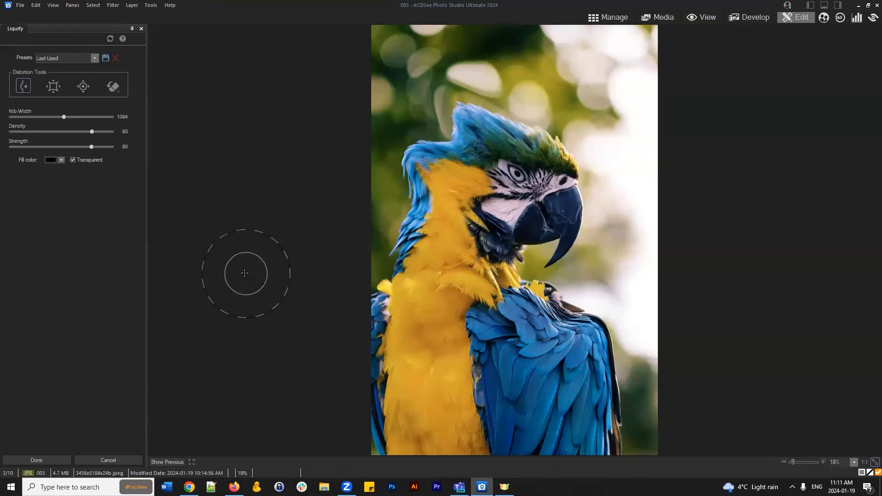
# Pinch the parrot's crest, the back of its head and the area around its eye.
pyautogui.click(51, 86)
pyautogui.click(464, 110)
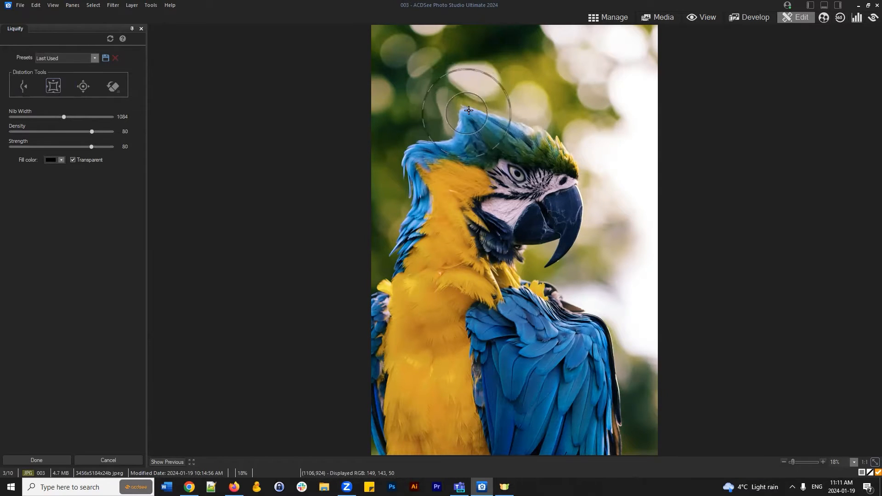
pyautogui.click(507, 120)
pyautogui.click(497, 117)
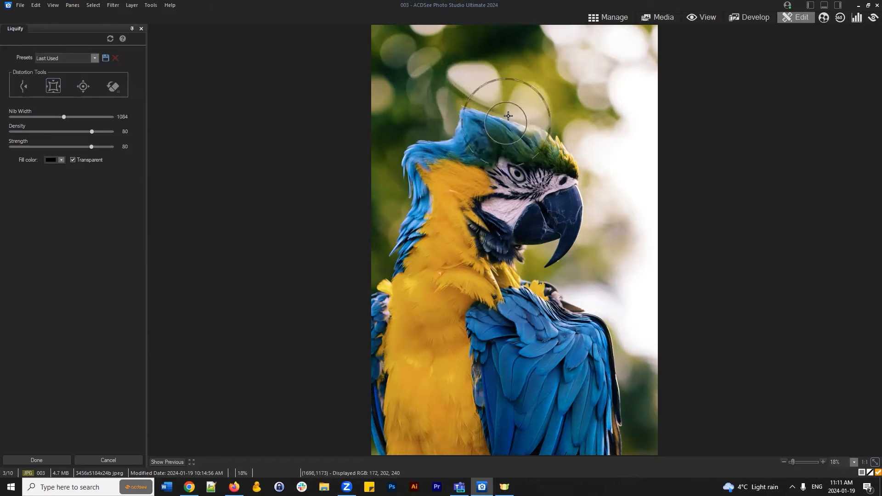
pyautogui.click(510, 121)
pyautogui.click(429, 159)
pyautogui.moveTo(428, 157); pyautogui.dragTo(448, 144)
pyautogui.moveTo(526, 179)
pyautogui.mouseDown()
pyautogui.moveTo(518, 168)
pyautogui.moveTo(515, 180)
pyautogui.mouseUp()
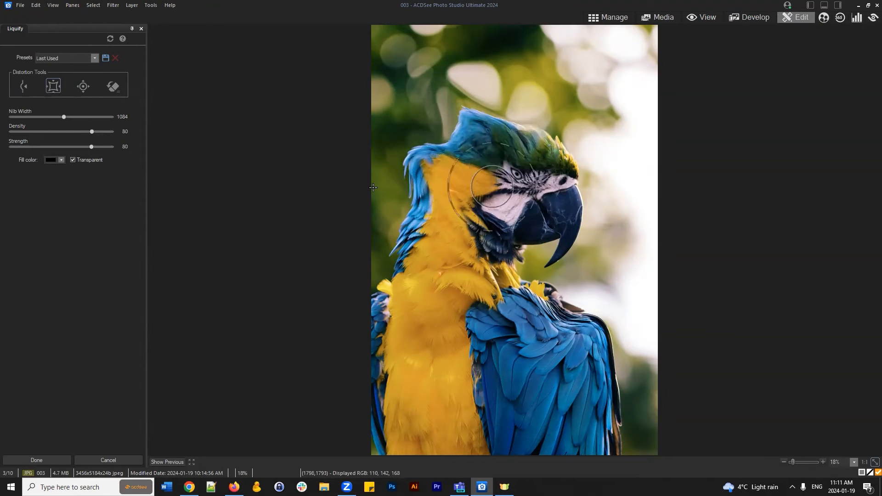
# Enlarge parts of the parrot's neck and face with the Bulge distortion tool.
pyautogui.click(83, 86)
pyautogui.moveTo(471, 237); pyautogui.dragTo(472, 237)
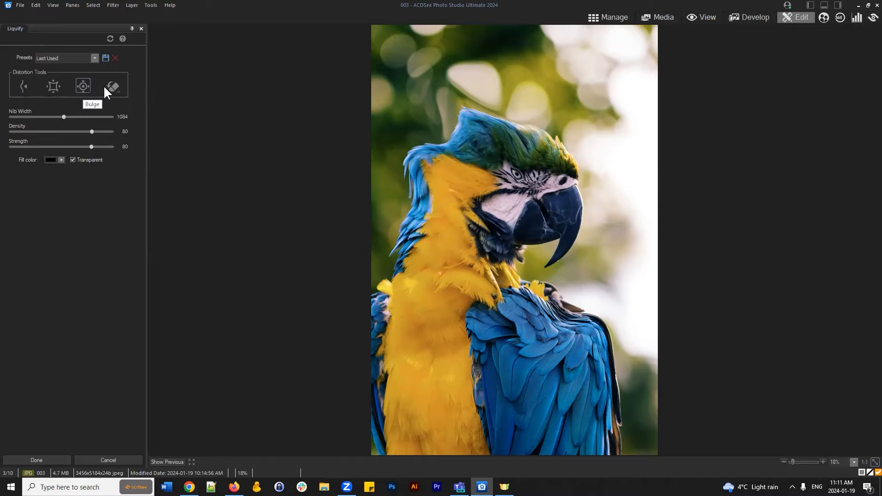
pyautogui.moveTo(455, 244)
pyautogui.mouseDown()
pyautogui.moveTo(429, 234)
pyautogui.moveTo(389, 265)
pyautogui.moveTo(392, 293)
pyautogui.moveTo(497, 253)
pyautogui.moveTo(488, 261)
pyautogui.moveTo(523, 292)
pyautogui.moveTo(565, 319)
pyautogui.moveTo(576, 309)
pyautogui.moveTo(568, 329)
pyautogui.moveTo(590, 347)
pyautogui.moveTo(587, 324)
pyautogui.moveTo(599, 341)
pyautogui.moveTo(568, 327)
pyautogui.moveTo(565, 341)
pyautogui.moveTo(539, 321)
pyautogui.moveTo(503, 321)
pyautogui.moveTo(490, 334)
pyautogui.moveTo(493, 312)
pyautogui.moveTo(463, 275)
pyautogui.moveTo(459, 281)
pyautogui.moveTo(474, 273)
pyautogui.moveTo(498, 232)
pyautogui.moveTo(519, 172)
pyautogui.mouseUp()
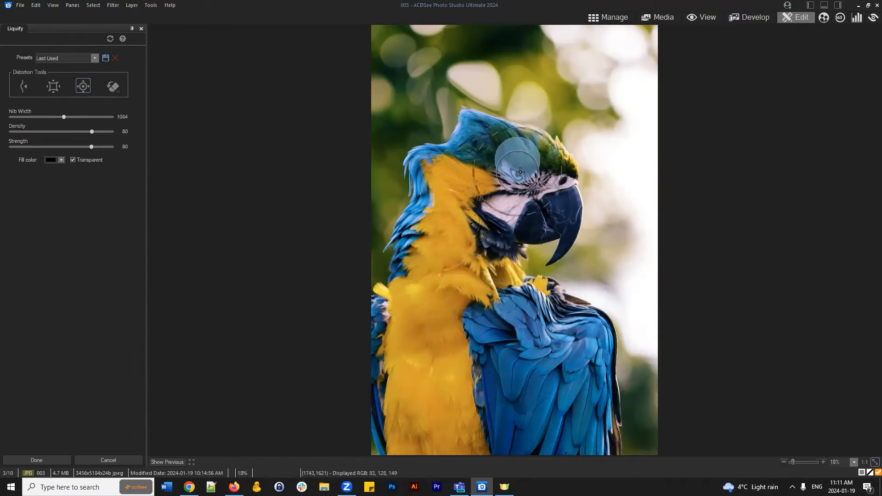
# Erase the distortions from the parrot's head and crest with the Liquify eraser.
pyautogui.click(114, 81)
pyautogui.moveTo(483, 175); pyautogui.dragTo(478, 78)
pyautogui.moveTo(542, 138)
pyautogui.mouseDown()
pyautogui.moveTo(502, 99)
pyautogui.moveTo(482, 108)
pyautogui.moveTo(557, 118)
pyautogui.moveTo(432, 153)
pyautogui.mouseUp()
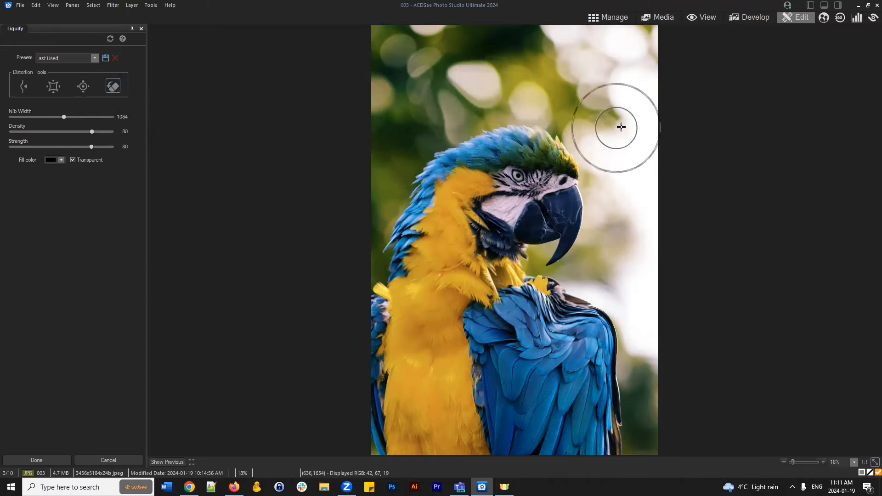
pyautogui.click(54, 87)
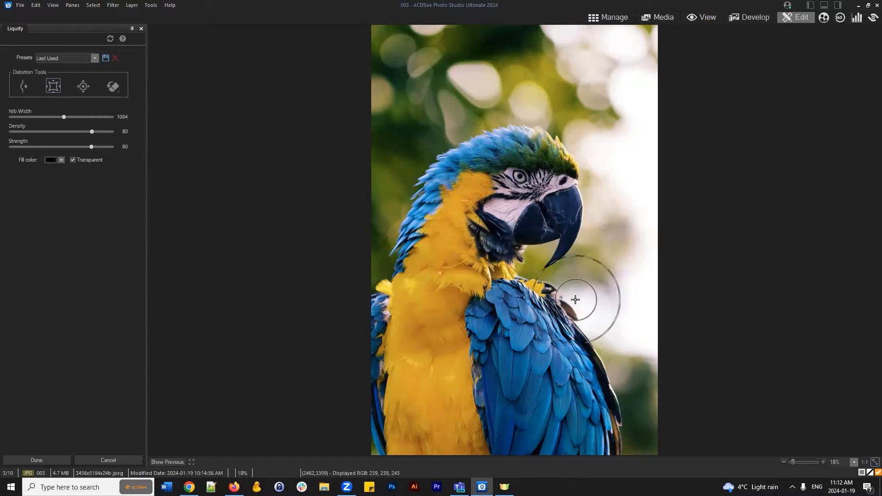
# Leave the parrot photo, open photo 010 in Edit mode and start the Liquify filter on it.
pyautogui.click(615, 18)
pyautogui.click(447, 250)
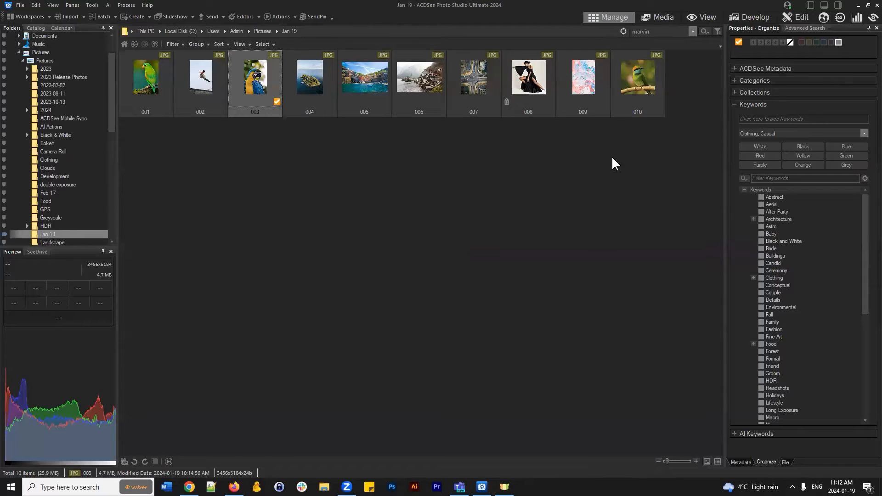
pyautogui.click(642, 84)
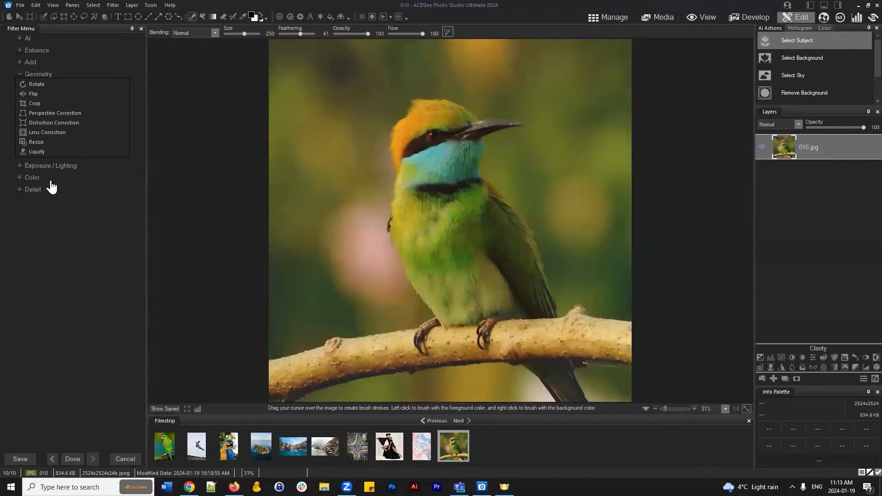
pyautogui.click(37, 151)
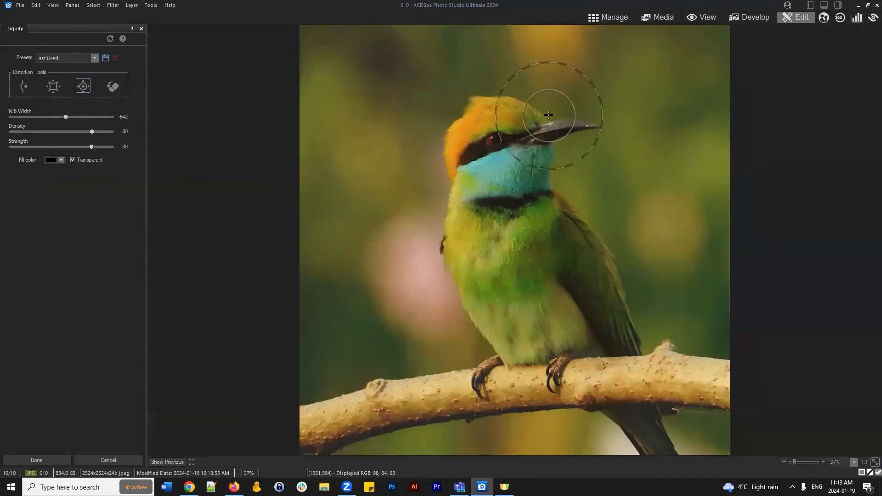
# Lengthen the bird's beak outward using the Shift tool with a nib width of 421.
pyautogui.scroll(-4, 548, 115)
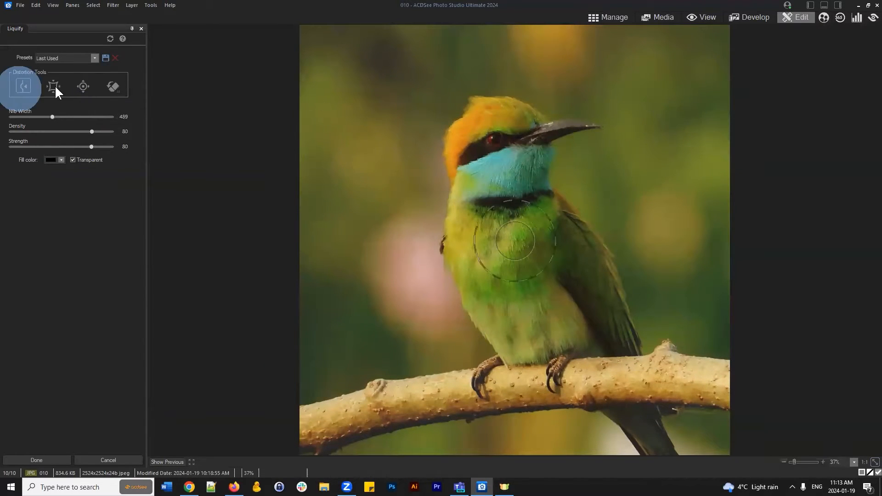
pyautogui.scroll(-2, 560, 127)
pyautogui.moveTo(561, 128)
pyautogui.mouseDown()
pyautogui.moveTo(618, 133)
pyautogui.moveTo(591, 131)
pyautogui.moveTo(601, 127)
pyautogui.mouseUp()
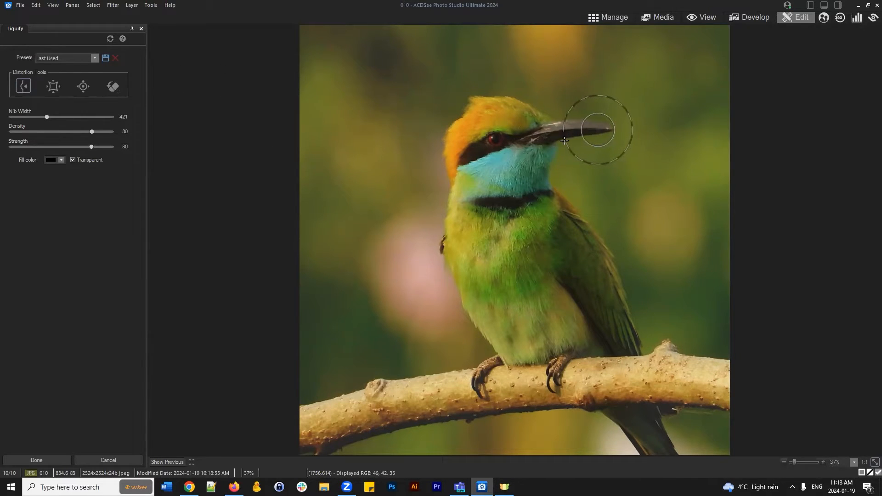
# Enlarge the bird's eye using the Bulge tool with a nib width of 200.
pyautogui.click(82, 85)
pyautogui.click(492, 140)
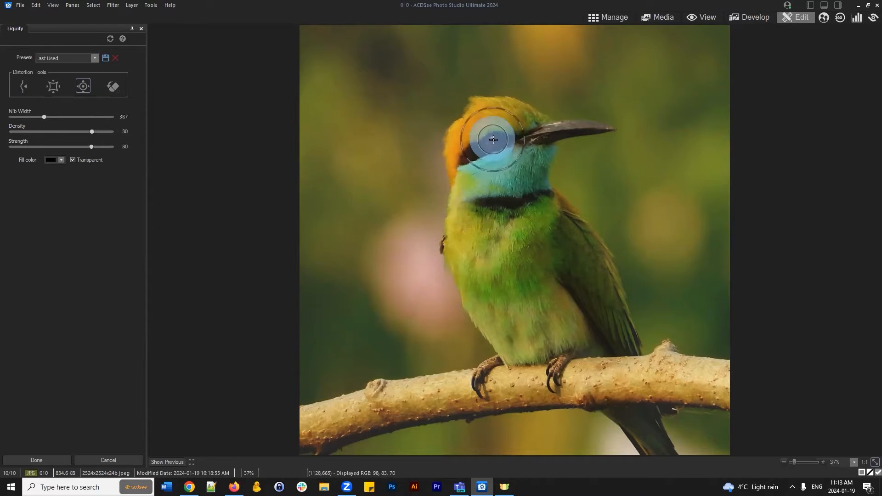
pyautogui.scroll(-8, 493, 140)
pyautogui.moveTo(493, 140); pyautogui.dragTo(493, 141)
pyautogui.click(493, 140)
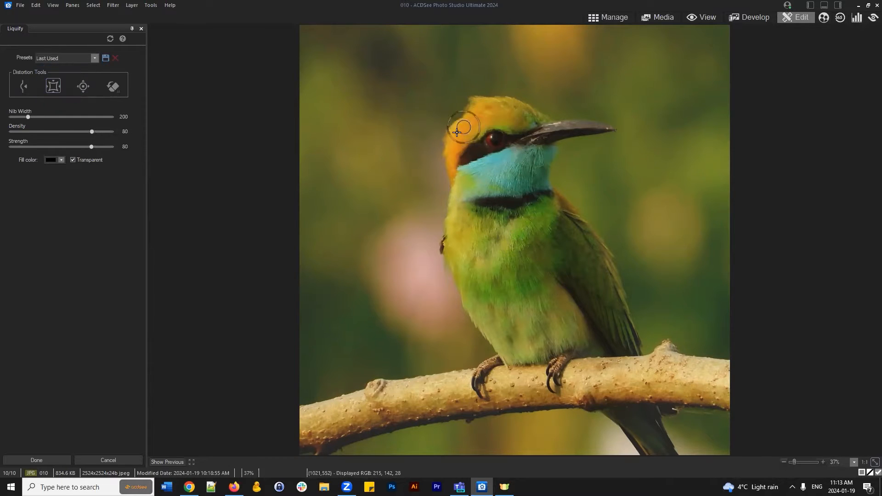
# Pinch along the back and crown of the bird's head, the outer wing edge and the chest outline to slim them.
pyautogui.moveTo(455, 135)
pyautogui.mouseDown()
pyautogui.moveTo(446, 168)
pyautogui.moveTo(449, 126)
pyautogui.moveTo(447, 158)
pyautogui.moveTo(475, 94)
pyautogui.moveTo(532, 107)
pyautogui.moveTo(503, 100)
pyautogui.mouseUp()
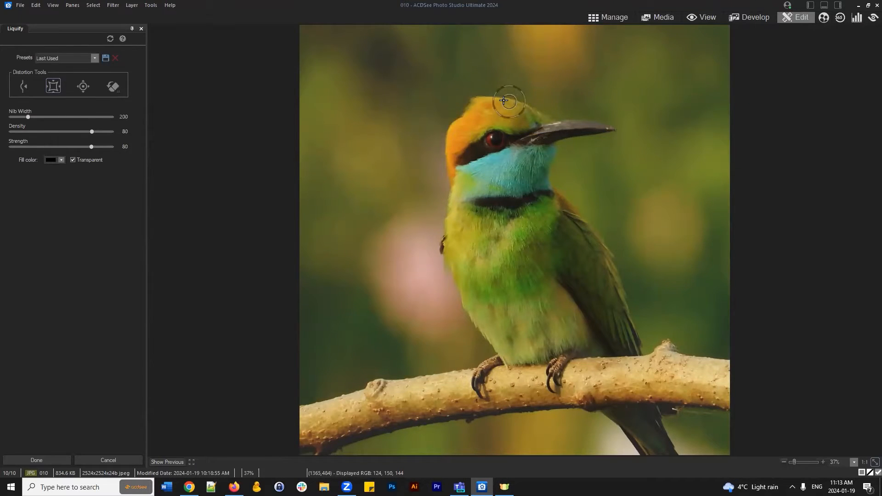
pyautogui.moveTo(564, 211)
pyautogui.mouseDown()
pyautogui.moveTo(601, 233)
pyautogui.moveTo(609, 260)
pyautogui.mouseUp()
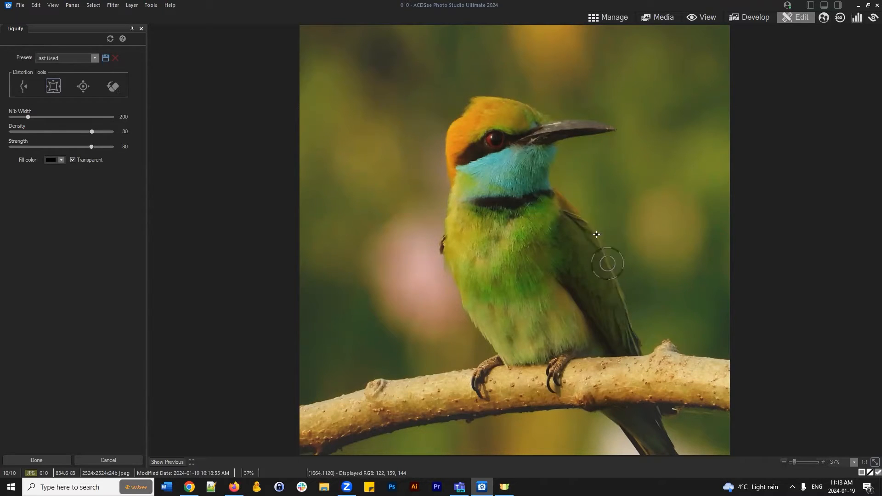
pyautogui.moveTo(439, 236)
pyautogui.mouseDown()
pyautogui.moveTo(442, 215)
pyautogui.moveTo(445, 236)
pyautogui.moveTo(441, 226)
pyautogui.moveTo(447, 208)
pyautogui.moveTo(444, 243)
pyautogui.moveTo(485, 335)
pyautogui.mouseUp()
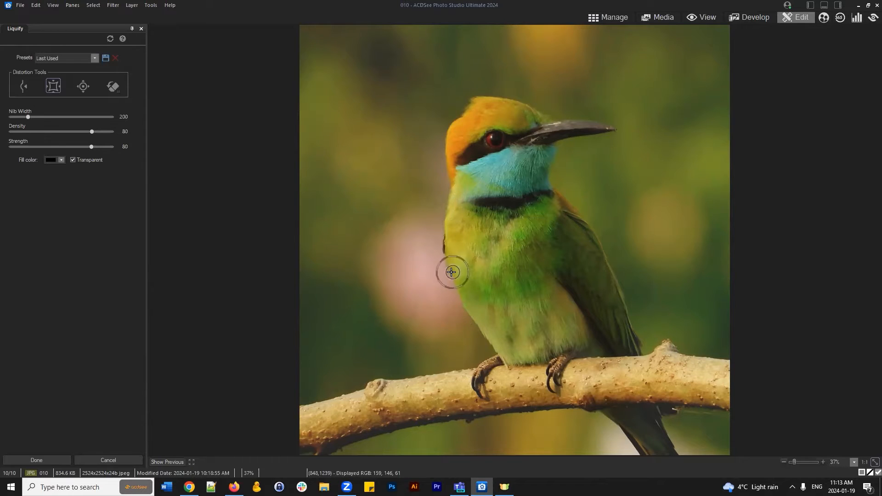
pyautogui.moveTo(443, 221)
pyautogui.mouseDown()
pyautogui.moveTo(445, 236)
pyautogui.moveTo(442, 228)
pyautogui.mouseUp()
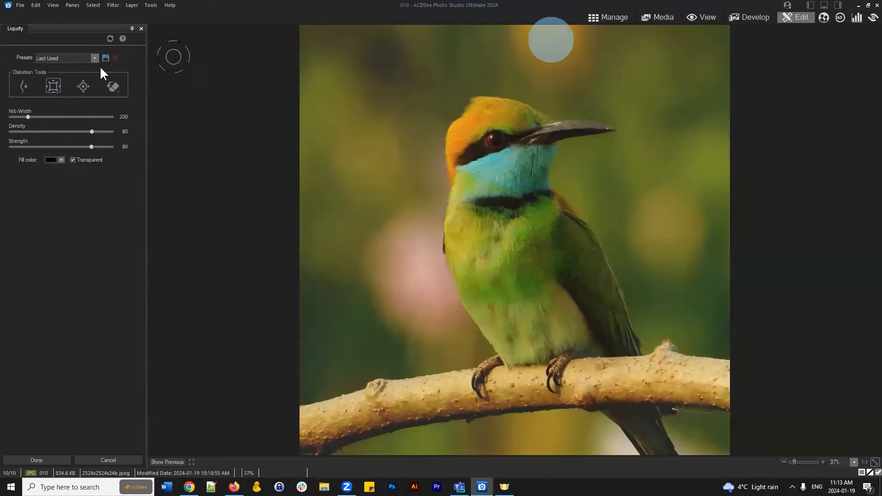
# Try pulling the photo's left edge inward with the Shift tool, and restore that edge.
pyautogui.click(25, 86)
pyautogui.moveTo(293, 71); pyautogui.dragTo(351, 70)
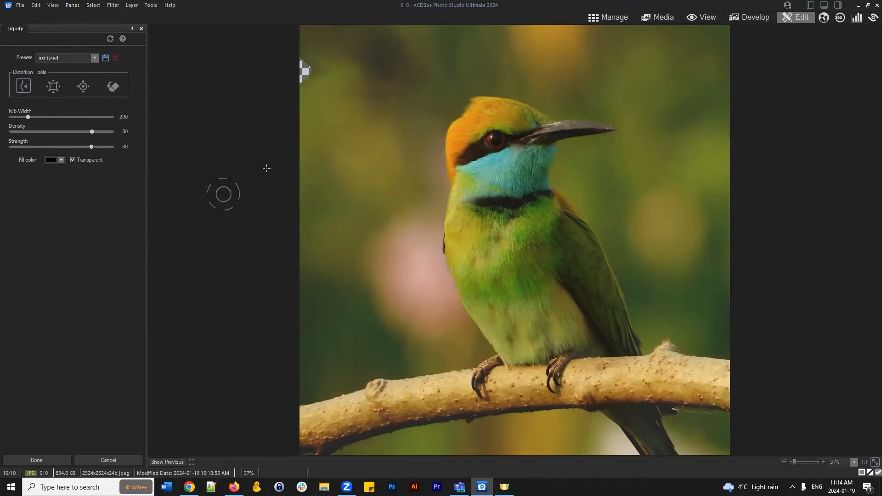
pyautogui.moveTo(322, 74)
pyautogui.mouseDown()
pyautogui.moveTo(328, 65)
pyautogui.moveTo(310, 59)
pyautogui.moveTo(312, 85)
pyautogui.mouseUp()
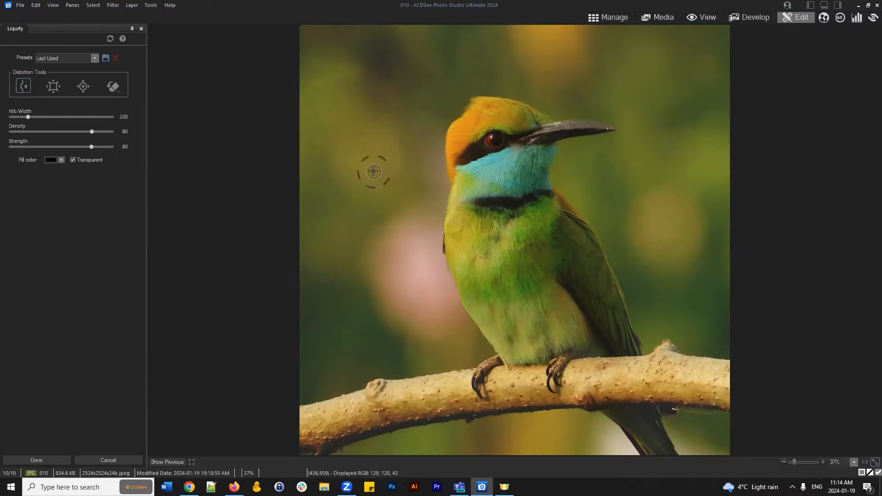
# Try reshaping the crown of the bird's head using the Shift tool with a nib width of 169 and density 55.
pyautogui.click(24, 87)
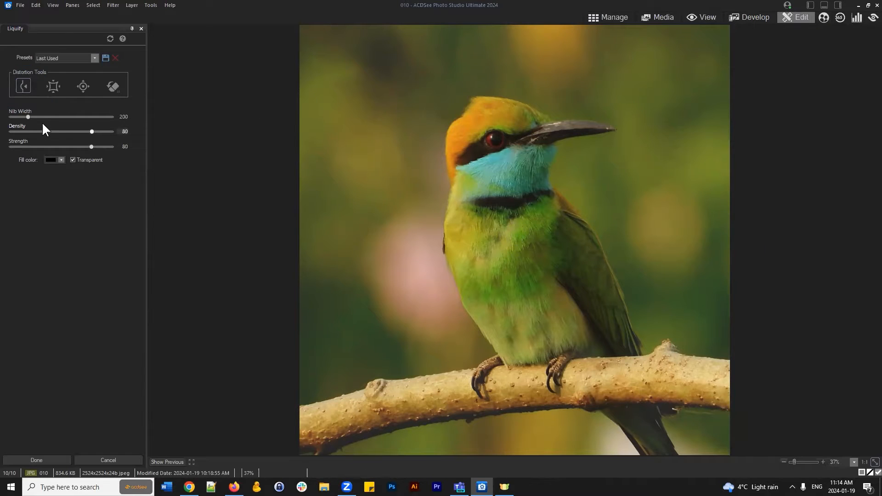
pyautogui.click(26, 113)
pyautogui.click(93, 131)
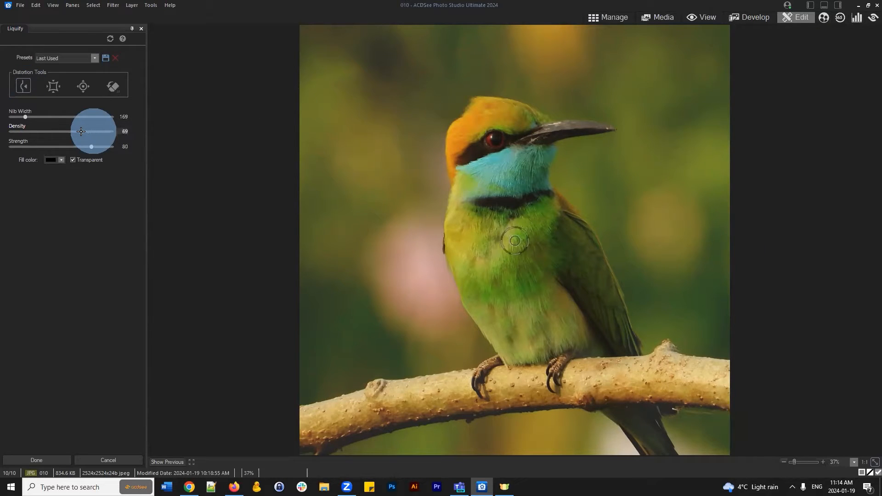
pyautogui.click(78, 131)
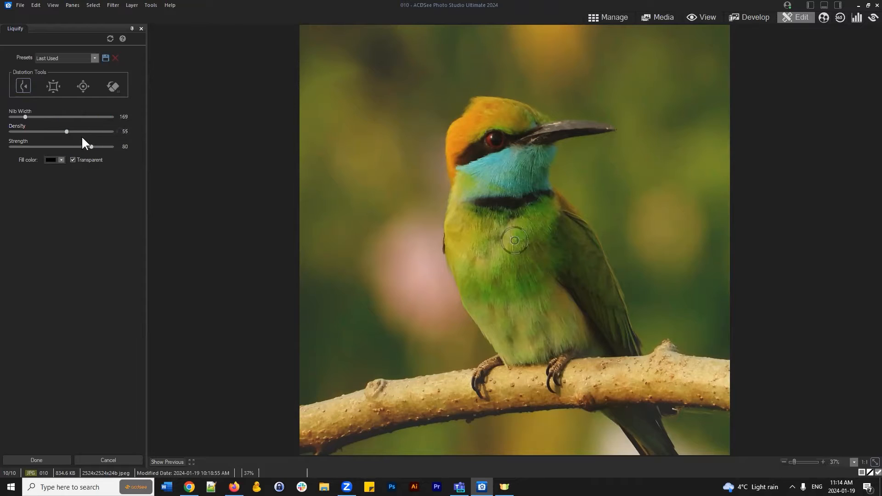
pyautogui.moveTo(478, 103)
pyautogui.mouseDown()
pyautogui.moveTo(460, 100)
pyautogui.moveTo(498, 105)
pyautogui.moveTo(454, 103)
pyautogui.moveTo(462, 90)
pyautogui.moveTo(512, 91)
pyautogui.mouseUp()
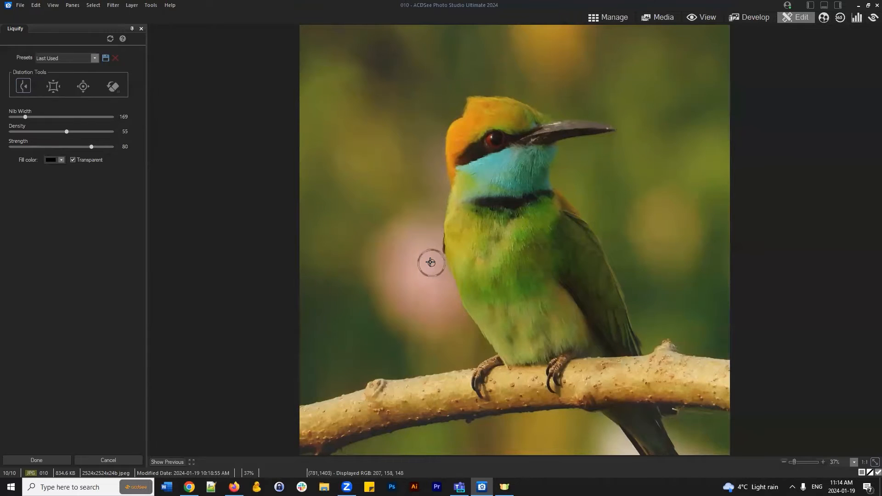
# Try shifting the bird's chest and, with a nib width of 237, its outer wing edge, and discard all Liquify edits on this photo.
pyautogui.moveTo(436, 301); pyautogui.dragTo(459, 321)
pyautogui.scroll(3, 453, 312)
pyautogui.click(165, 462)
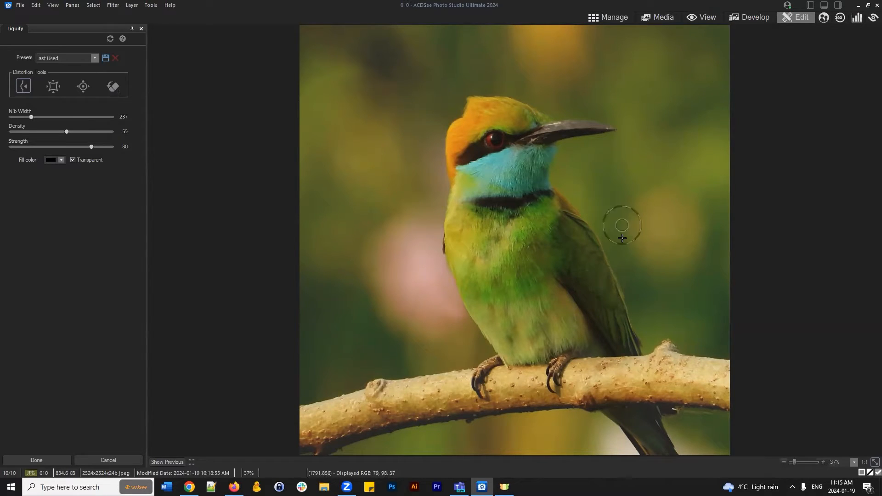
pyautogui.moveTo(636, 290)
pyautogui.mouseDown()
pyautogui.moveTo(622, 274)
pyautogui.moveTo(635, 300)
pyautogui.moveTo(630, 314)
pyautogui.moveTo(630, 298)
pyautogui.mouseUp()
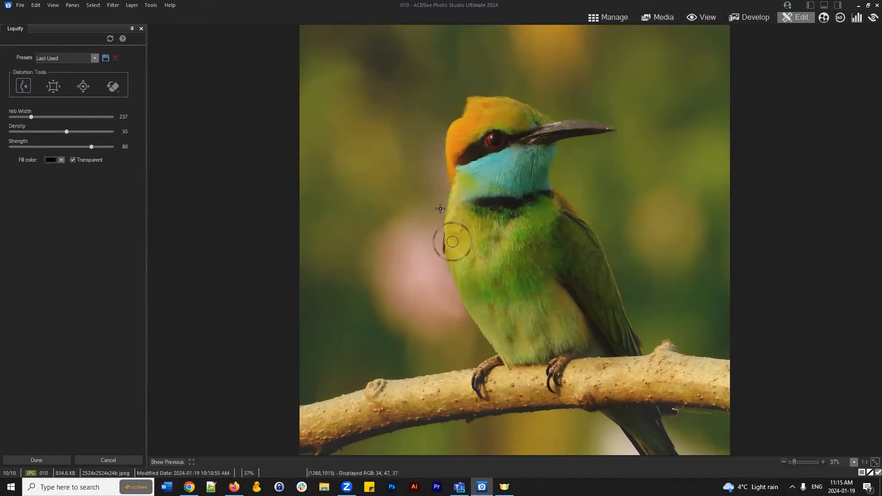
pyautogui.click(109, 459)
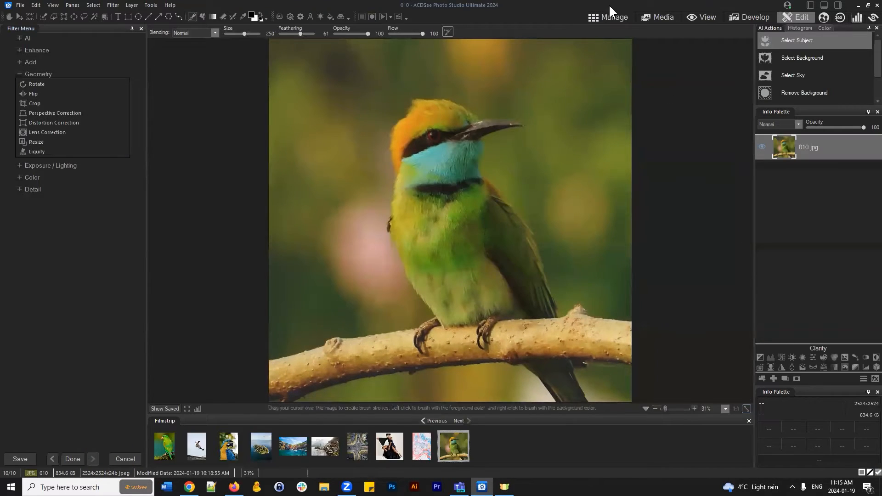
# Open skateboarder photo 002 from the Jan 19 folder for editing and duplicate its image layer.
pyautogui.click(613, 17)
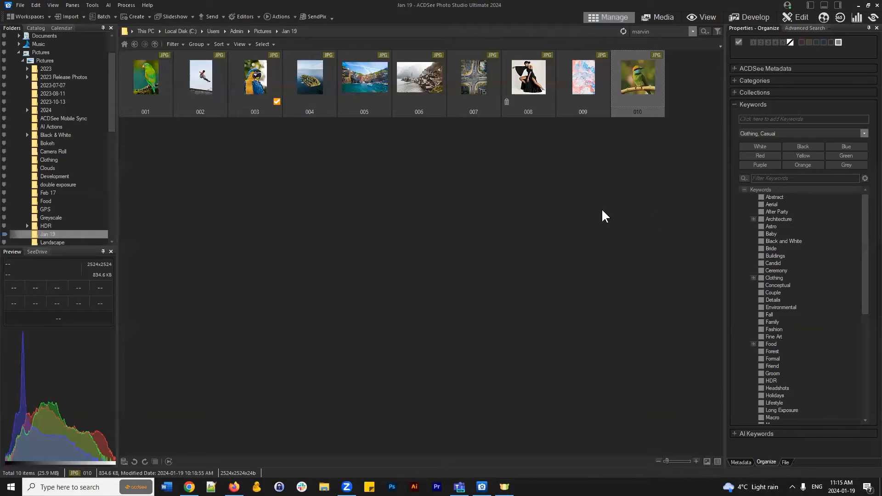
pyautogui.click(497, 210)
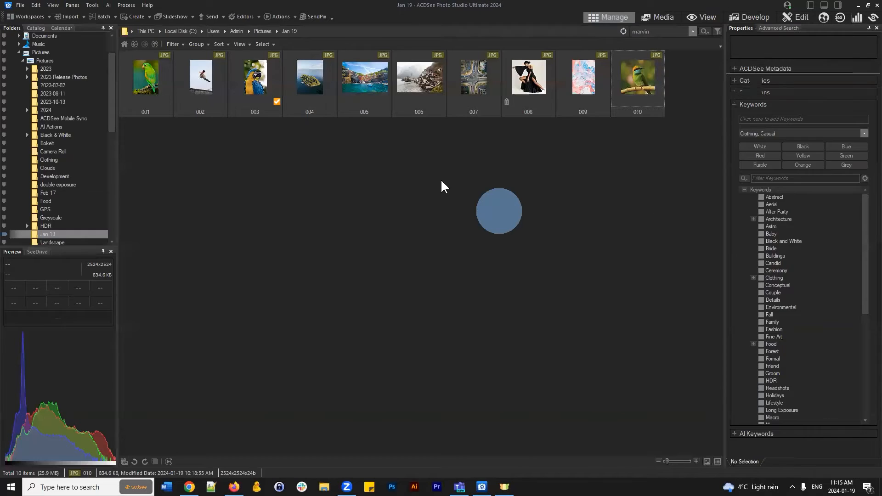
pyautogui.click(206, 103)
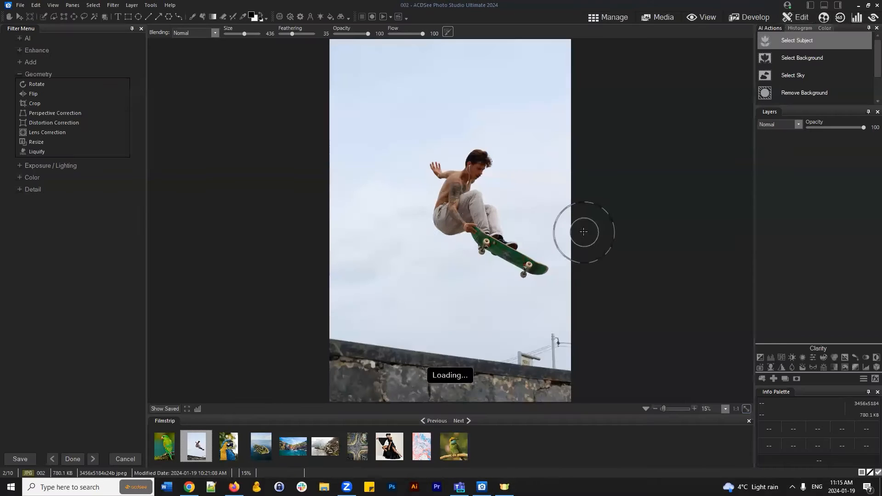
pyautogui.click(785, 378)
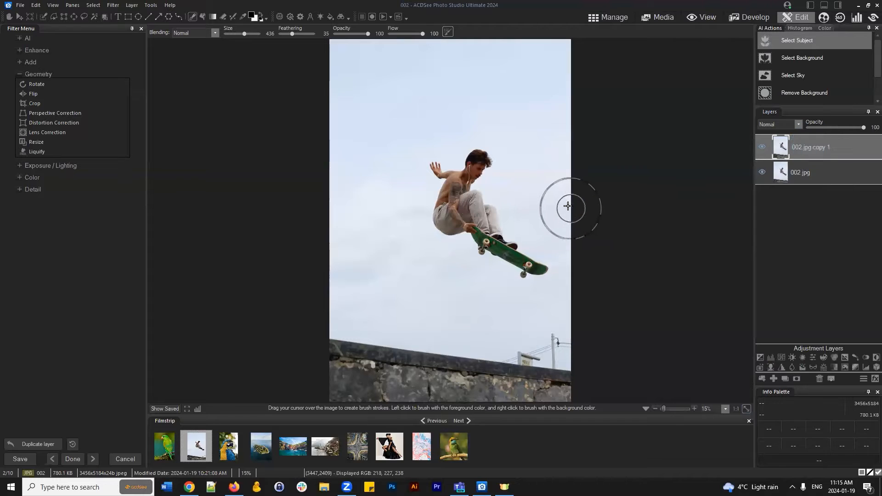
# Open the Liquify filter on the duplicated layer and set the third distortion tool to nib width 816 and density 52.
pyautogui.click(37, 150)
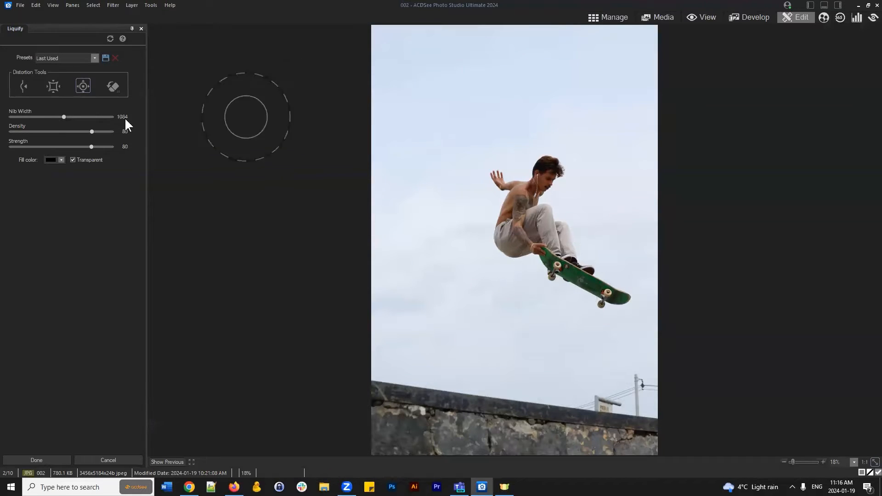
pyautogui.click(83, 87)
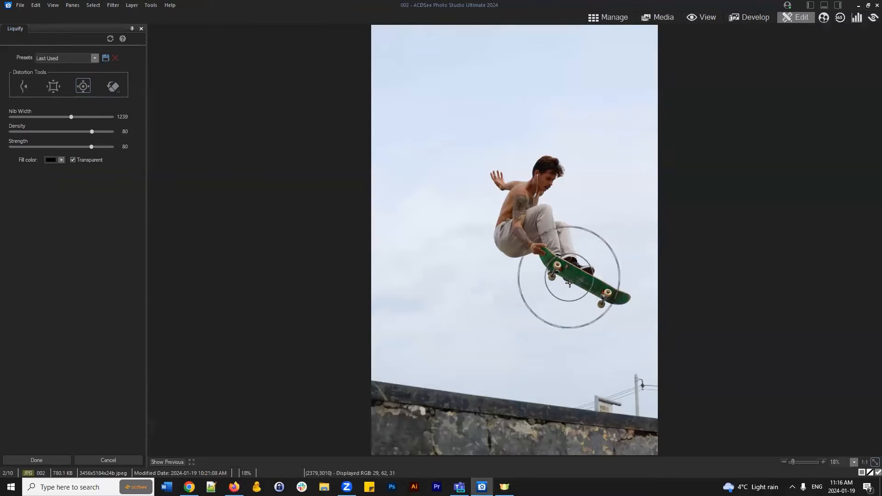
pyautogui.click(38, 117)
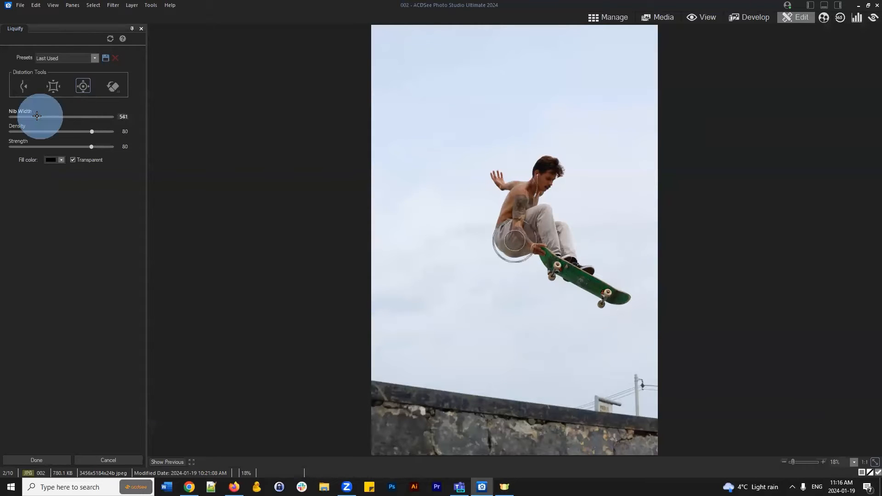
pyautogui.scroll(4, 616, 298)
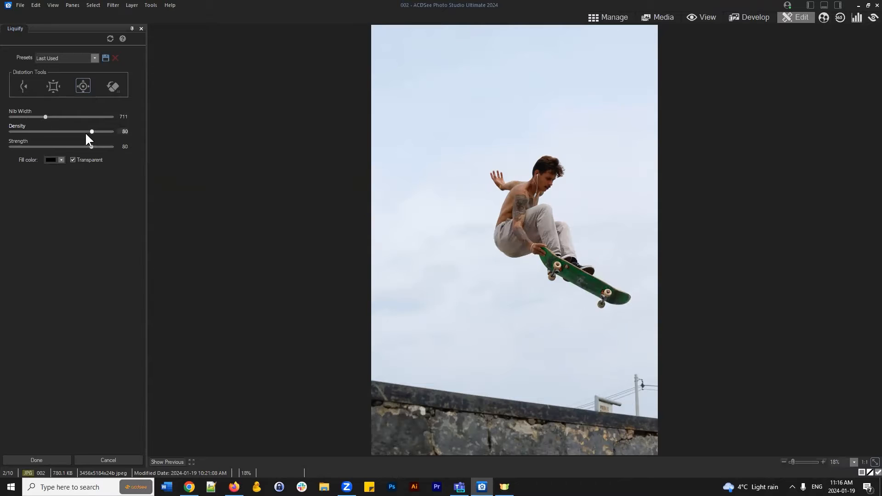
pyautogui.click(55, 117)
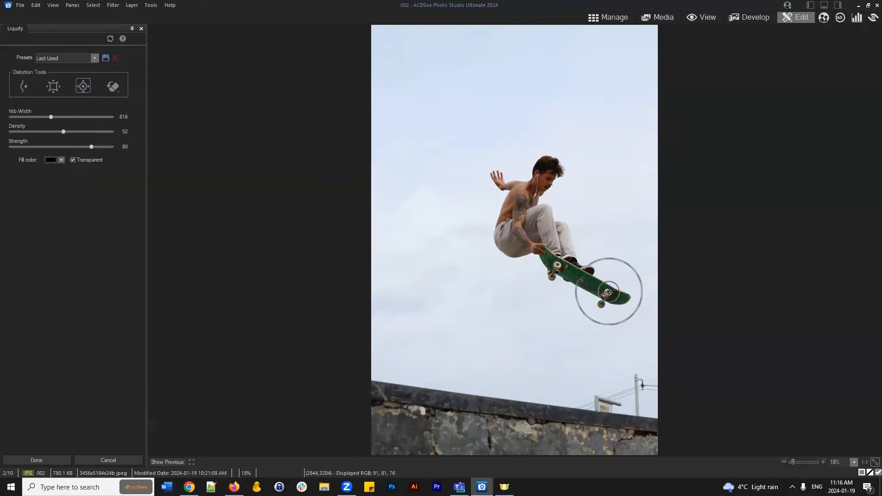
# Distort the skateboard, the skater's legs, torso and hips, and compare the result with the previous state.
pyautogui.moveTo(613, 294)
pyautogui.mouseDown()
pyautogui.moveTo(534, 250)
pyautogui.moveTo(554, 254)
pyautogui.moveTo(554, 221)
pyautogui.mouseUp()
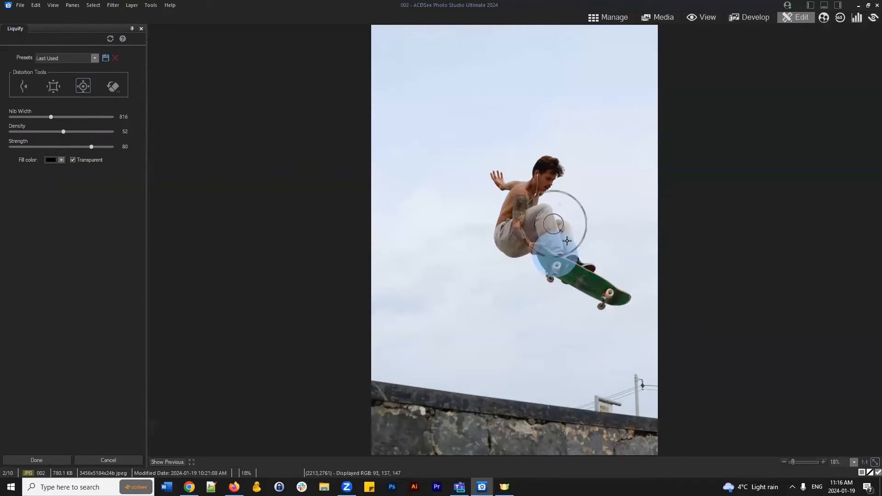
pyautogui.moveTo(514, 200)
pyautogui.mouseDown()
pyautogui.moveTo(550, 161)
pyautogui.moveTo(552, 179)
pyautogui.moveTo(561, 178)
pyautogui.moveTo(532, 204)
pyautogui.moveTo(562, 166)
pyautogui.moveTo(542, 148)
pyautogui.moveTo(507, 235)
pyautogui.moveTo(547, 207)
pyautogui.moveTo(479, 246)
pyautogui.moveTo(517, 257)
pyautogui.mouseUp()
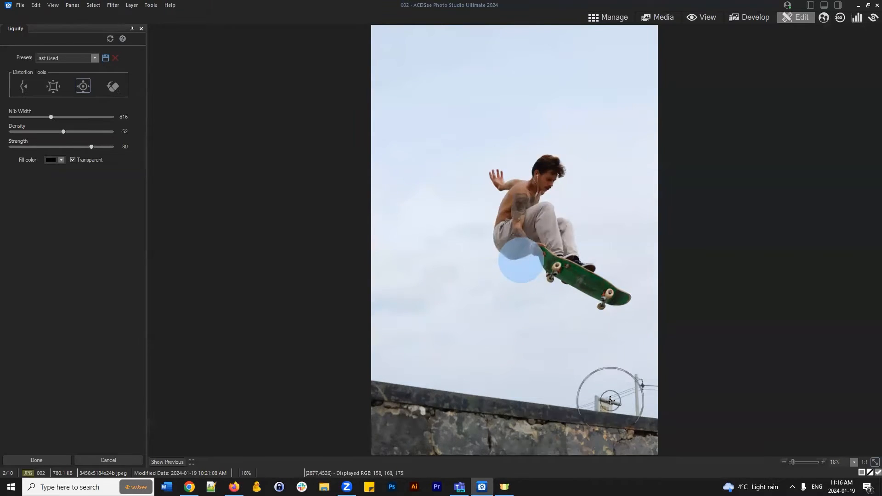
pyautogui.moveTo(603, 269)
pyautogui.mouseDown()
pyautogui.moveTo(604, 278)
pyautogui.moveTo(575, 252)
pyautogui.mouseUp()
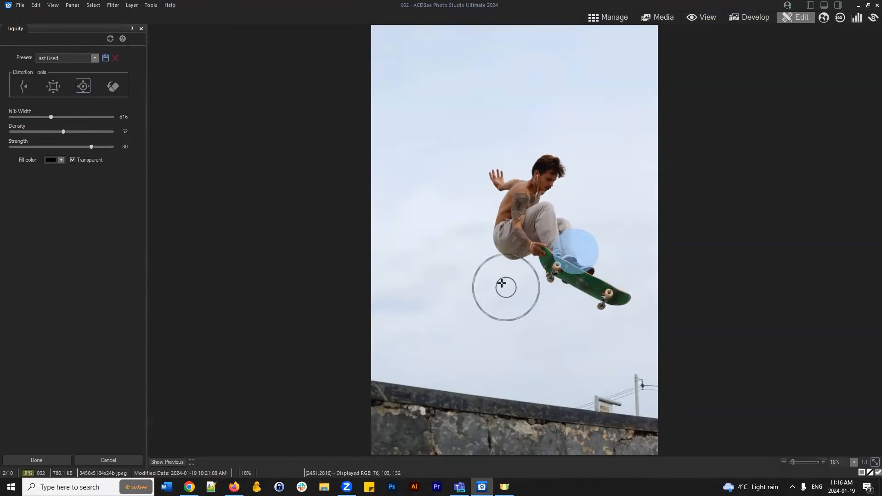
pyautogui.click(166, 461)
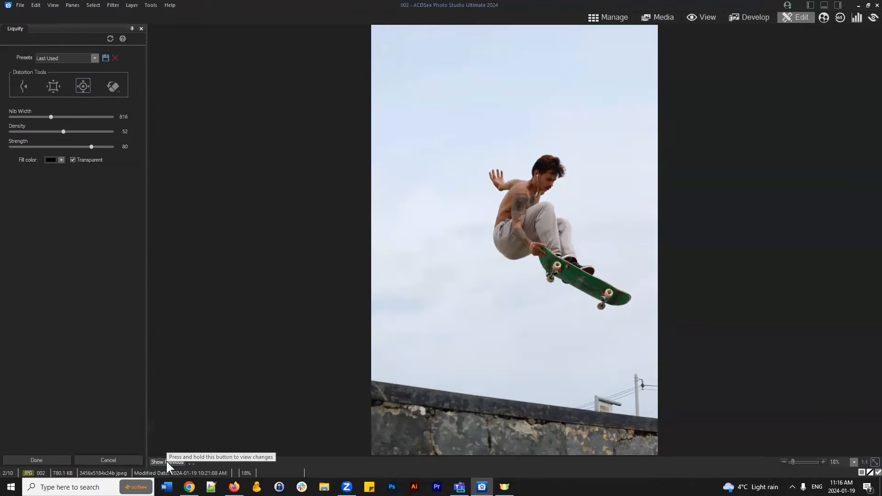
# Distort around the skater's head, below the hips and beside the knees, and compare with the previous state.
pyautogui.moveTo(576, 180)
pyautogui.mouseDown()
pyautogui.moveTo(558, 175)
pyautogui.moveTo(566, 179)
pyautogui.moveTo(563, 159)
pyautogui.moveTo(529, 149)
pyautogui.moveTo(551, 157)
pyautogui.mouseUp()
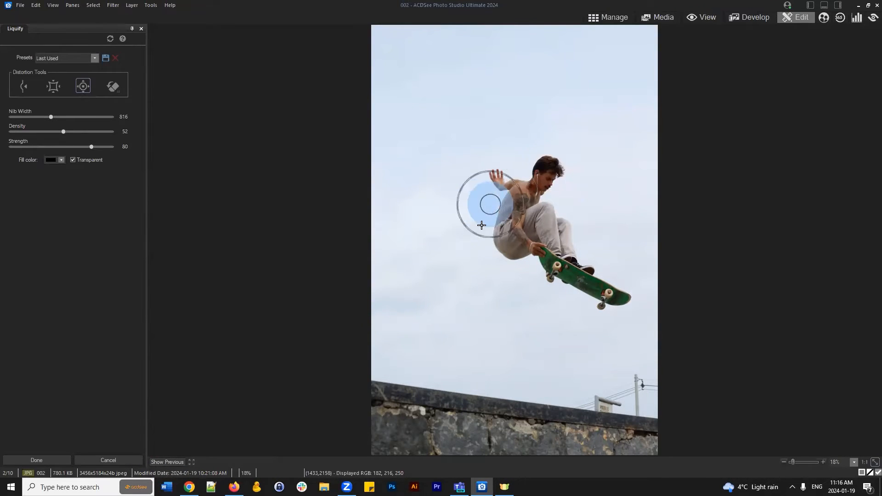
pyautogui.moveTo(473, 277)
pyautogui.mouseDown()
pyautogui.moveTo(516, 281)
pyautogui.moveTo(516, 274)
pyautogui.mouseUp()
pyautogui.click(586, 234)
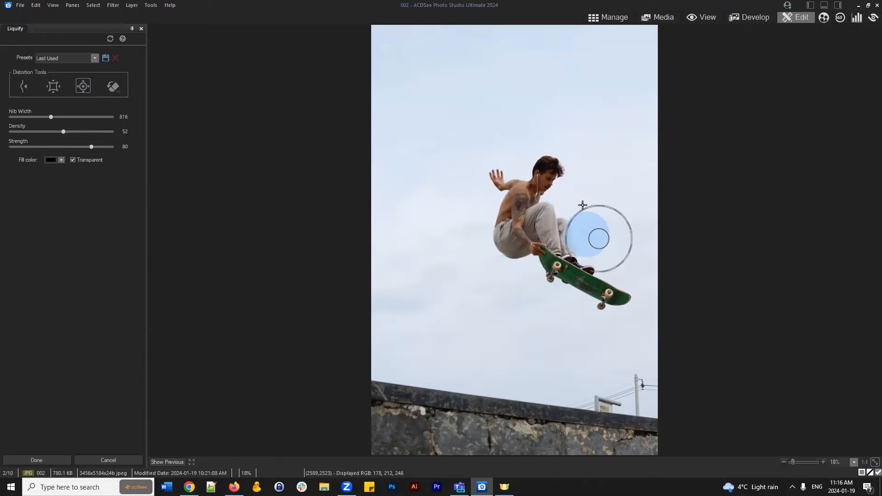
pyautogui.click(543, 157)
pyautogui.click(172, 460)
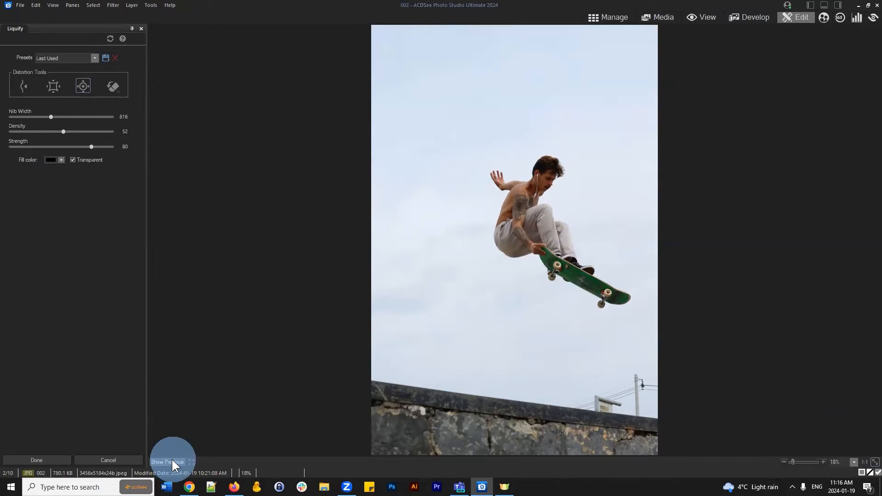
# Set the nib width to 661 and distort the area behind the skater's head, undoing a stroke made across the face.
pyautogui.scroll(-3, 541, 179)
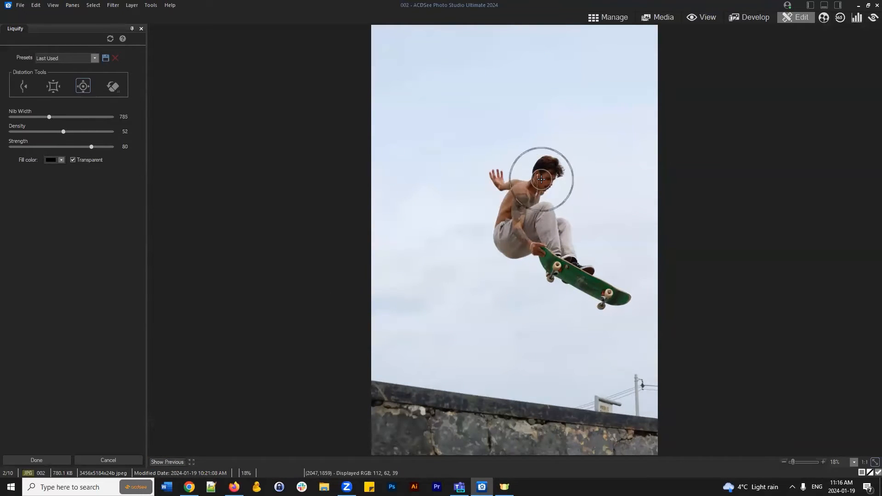
pyautogui.scroll(-3, 541, 179)
pyautogui.scroll(3, 569, 173)
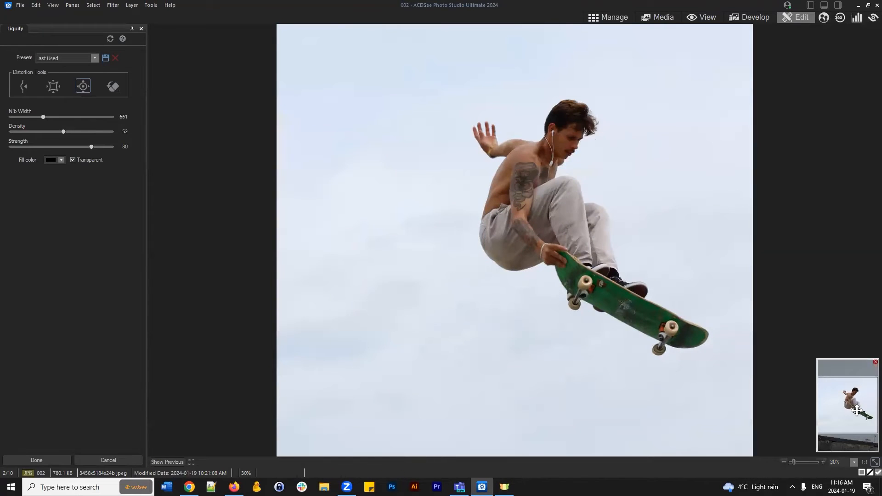
pyautogui.moveTo(856, 410); pyautogui.dragTo(855, 401)
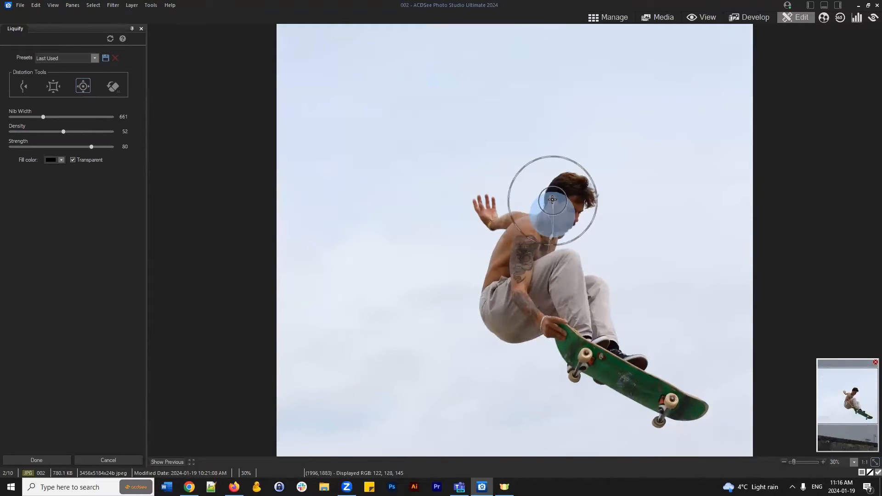
pyautogui.moveTo(552, 199)
pyautogui.mouseDown()
pyautogui.moveTo(557, 180)
pyautogui.moveTo(578, 187)
pyautogui.moveTo(585, 198)
pyautogui.moveTo(565, 223)
pyautogui.moveTo(586, 227)
pyautogui.mouseUp()
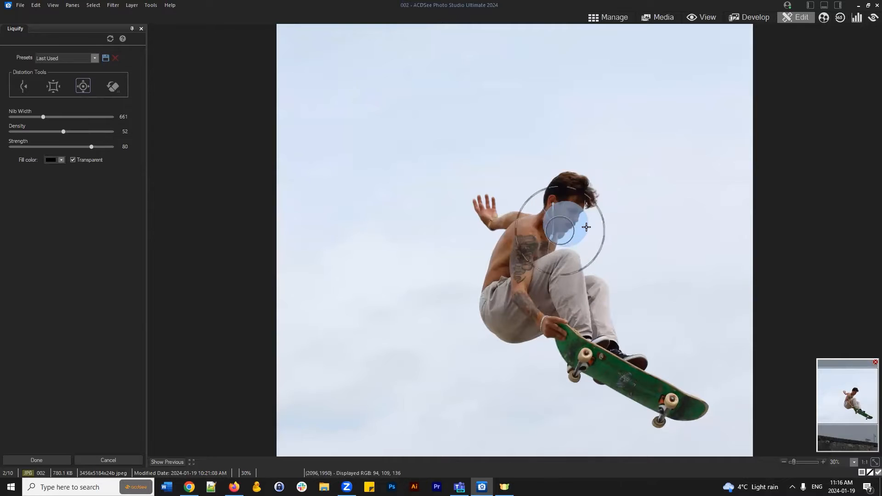
pyautogui.hotkey('ctrl', 'z')
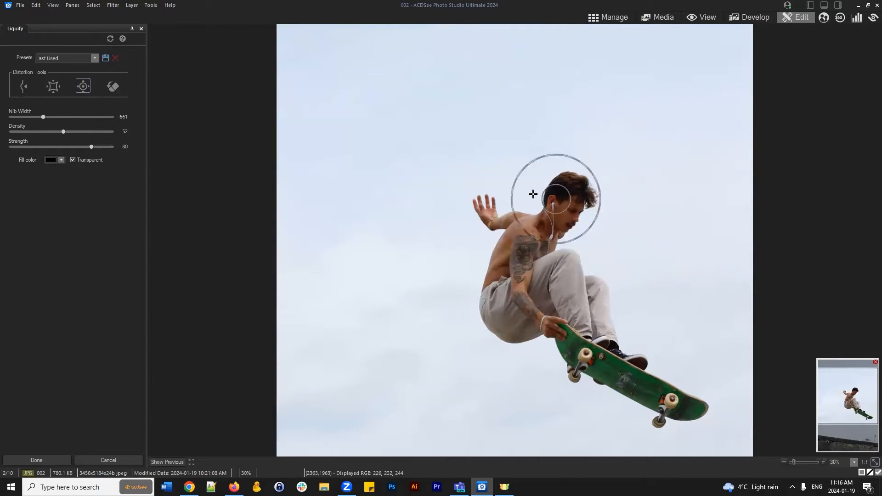
pyautogui.moveTo(533, 183); pyautogui.dragTo(531, 191)
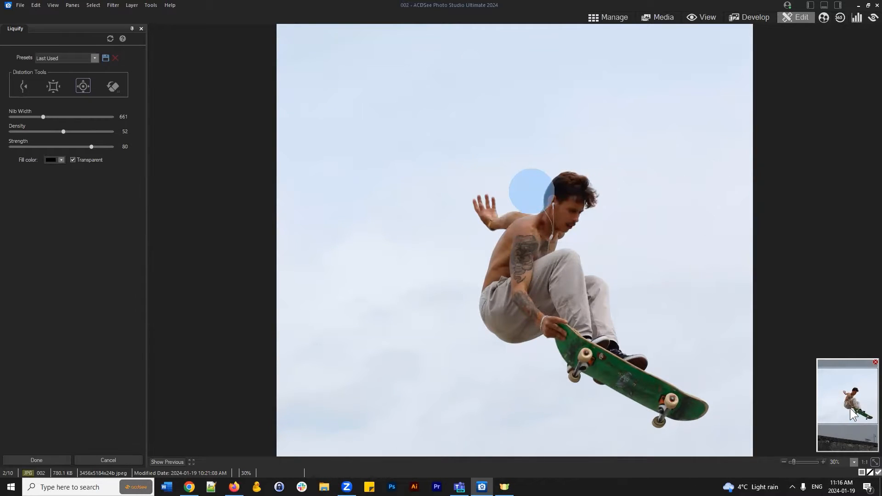
# Distort along the skateboard's underside near both sets of wheels, and compare the close-up and the whole photo with the previous state.
pyautogui.moveTo(850, 408)
pyautogui.mouseDown()
pyautogui.moveTo(850, 427)
pyautogui.moveTo(850, 417)
pyautogui.mouseUp()
pyautogui.click(568, 325)
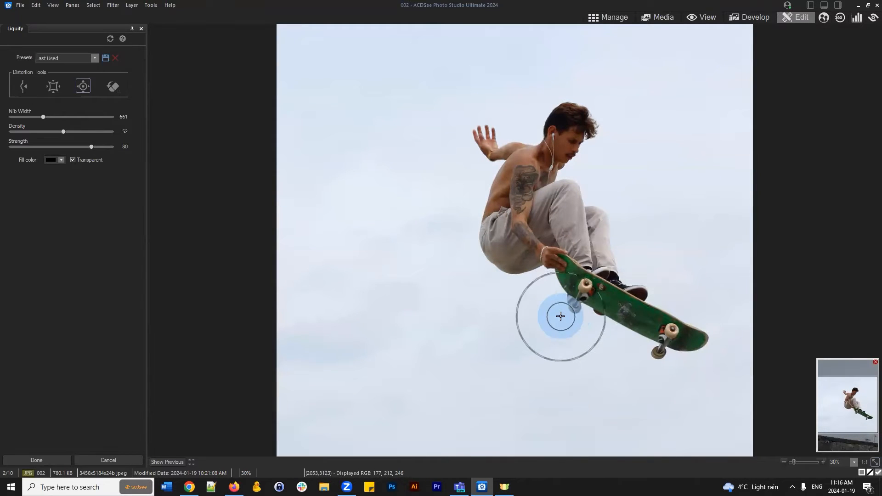
pyautogui.click(560, 336)
pyautogui.click(640, 374)
pyautogui.click(635, 356)
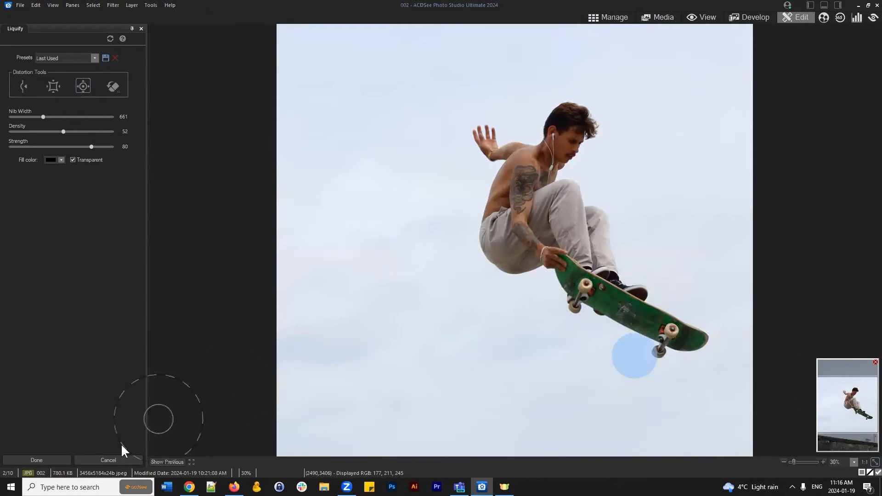
pyautogui.click(166, 463)
pyautogui.click(166, 463)
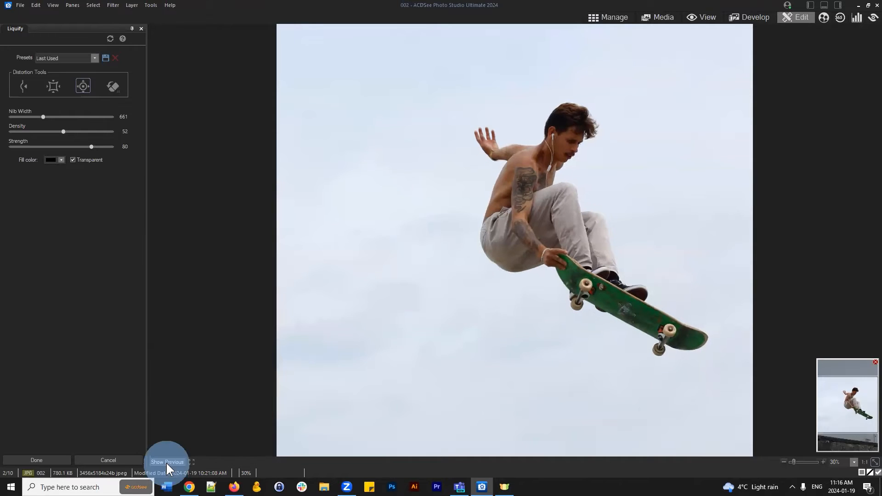
pyautogui.moveTo(851, 422); pyautogui.dragTo(856, 411)
pyautogui.click(871, 463)
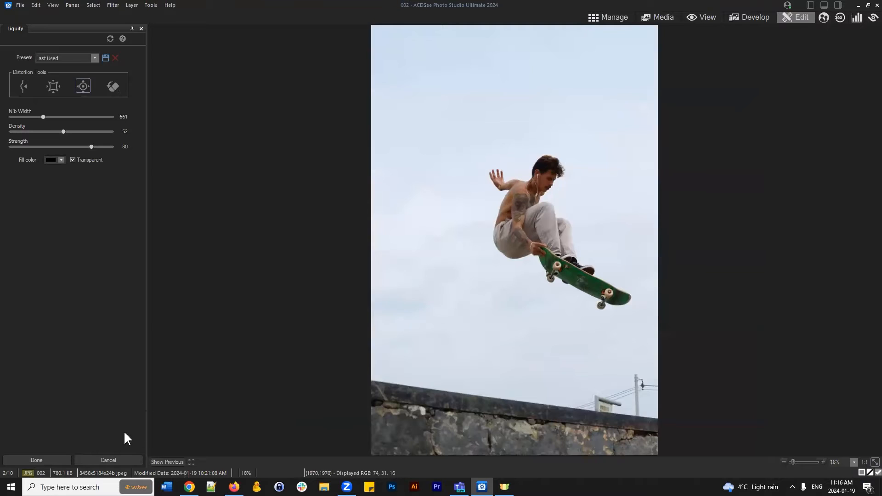
pyautogui.click(163, 462)
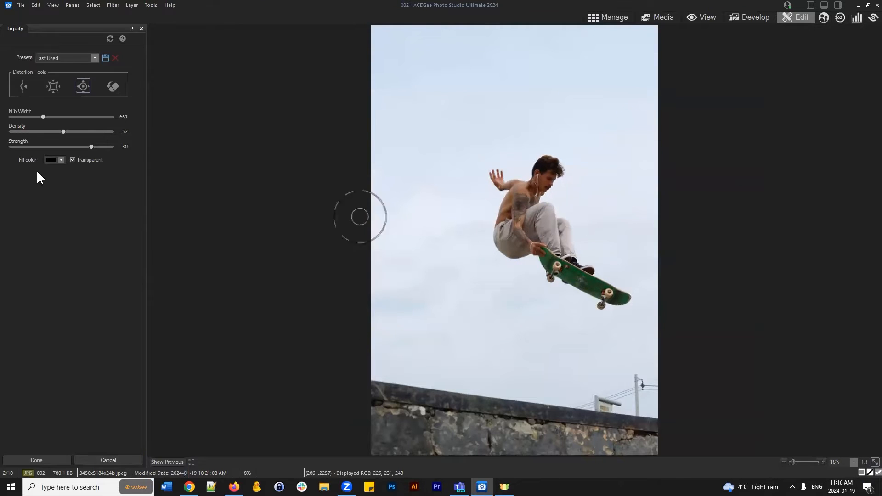
# Set the nib width to 1029 and the density to 63, distort around the skater's hips and knees, and apply the Liquify filter.
pyautogui.moveTo(48, 114); pyautogui.dragTo(58, 117)
pyautogui.moveTo(63, 131); pyautogui.dragTo(74, 132)
pyautogui.scroll(2, 541, 174)
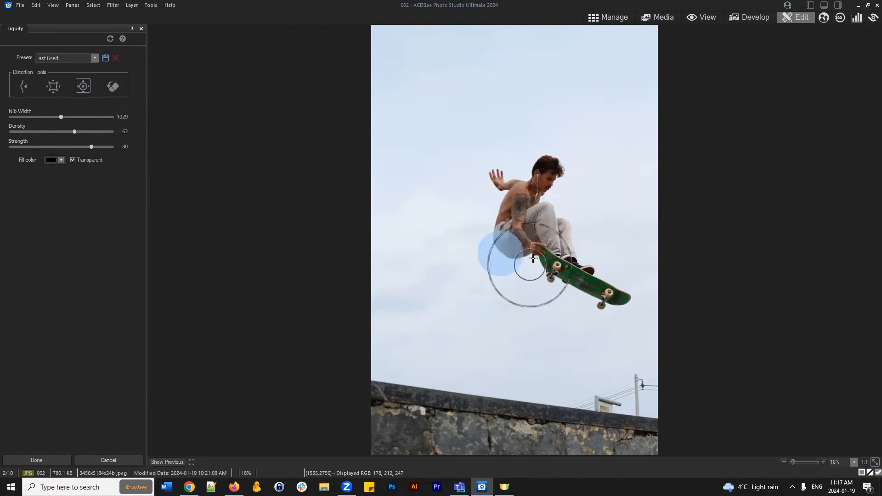
pyautogui.click(166, 463)
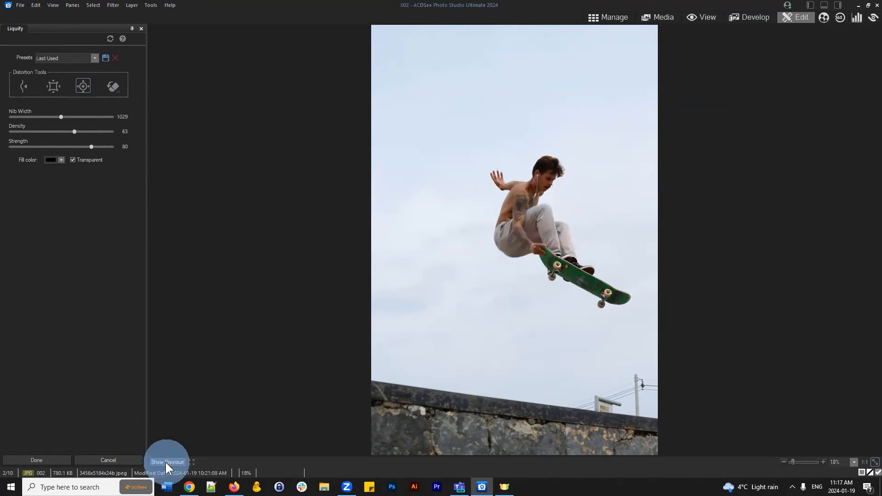
pyautogui.click(593, 190)
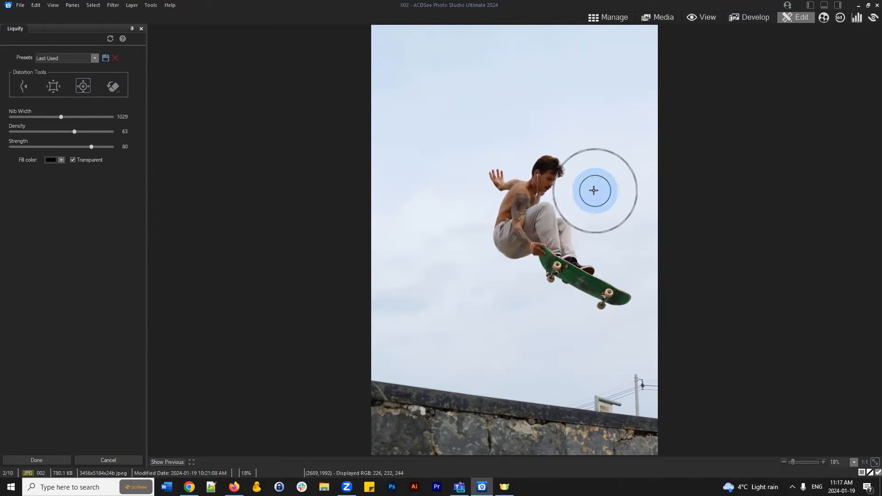
pyautogui.click(594, 216)
pyautogui.click(586, 214)
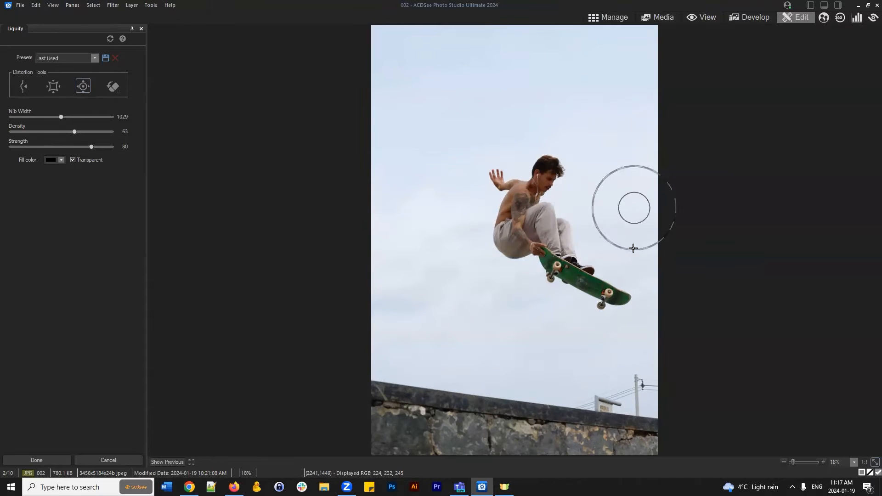
pyautogui.click(163, 462)
pyautogui.click(37, 460)
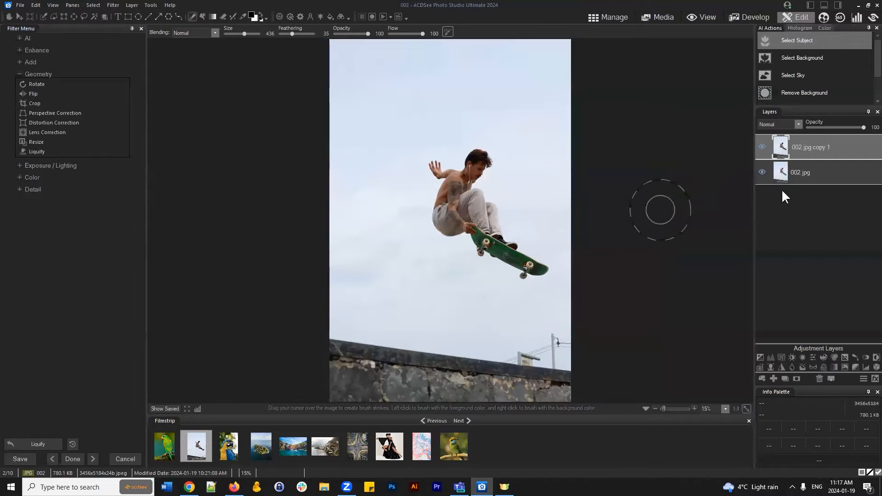
# Compare the 002.jpg copy 1 layer with the original, and crop the photo to 2817 × 2911 pixels around the skater.
pyautogui.click(762, 146)
pyautogui.click(762, 145)
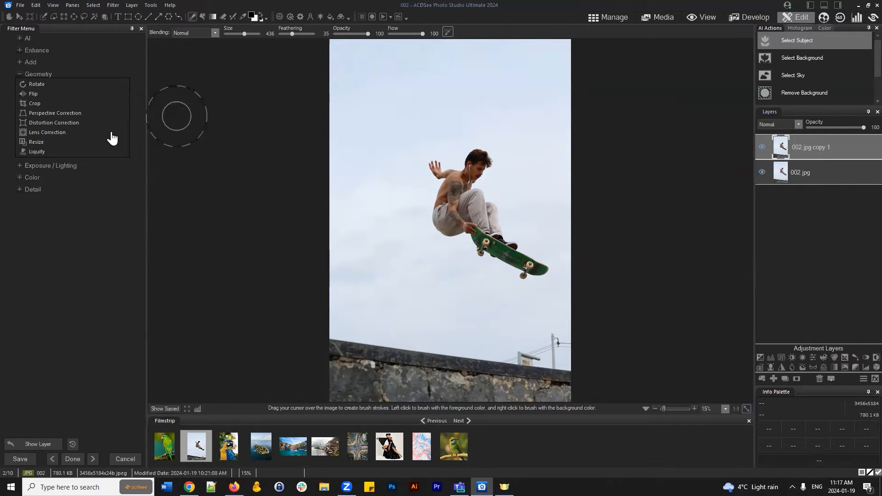
pyautogui.click(37, 104)
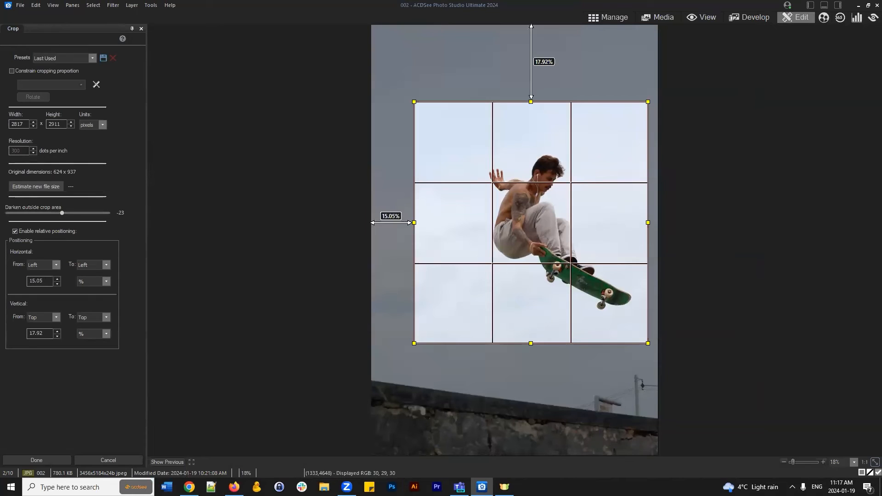
pyautogui.click(54, 460)
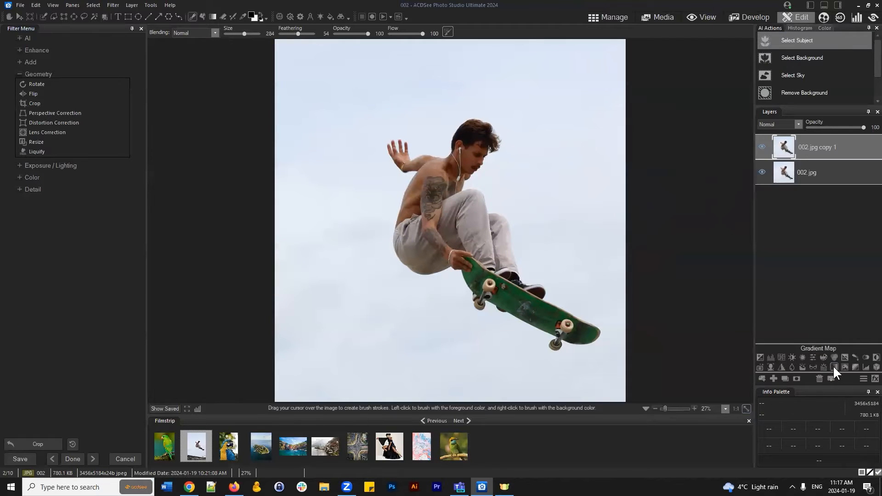
# Add a Gradient Map adjustment layer, compare it with the saved photo, and set its shadows color to light blue.
pyautogui.click(834, 367)
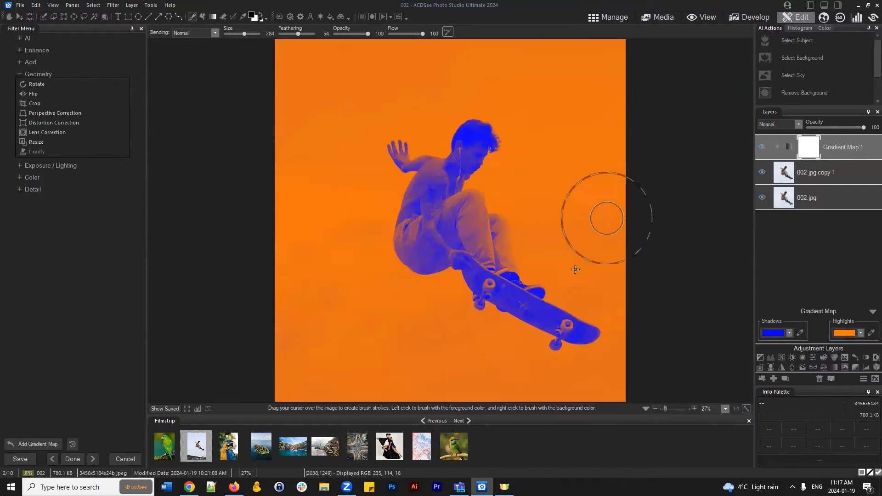
pyautogui.click(163, 413)
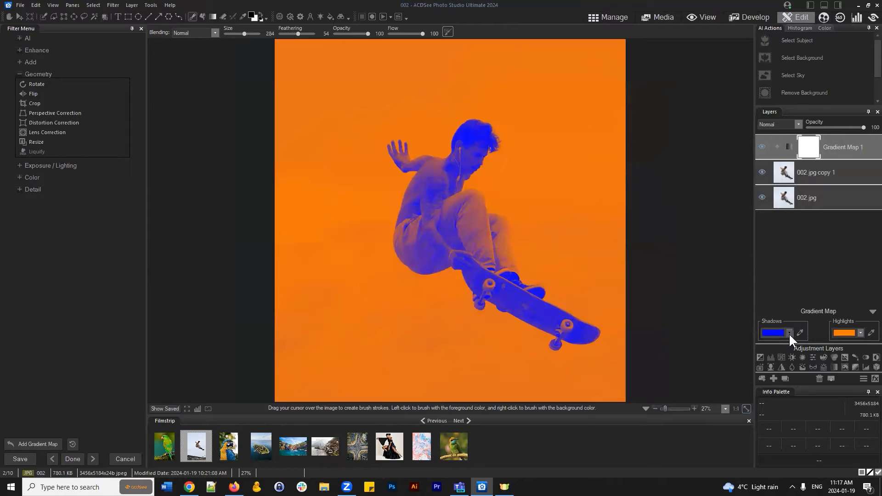
pyautogui.click(787, 334)
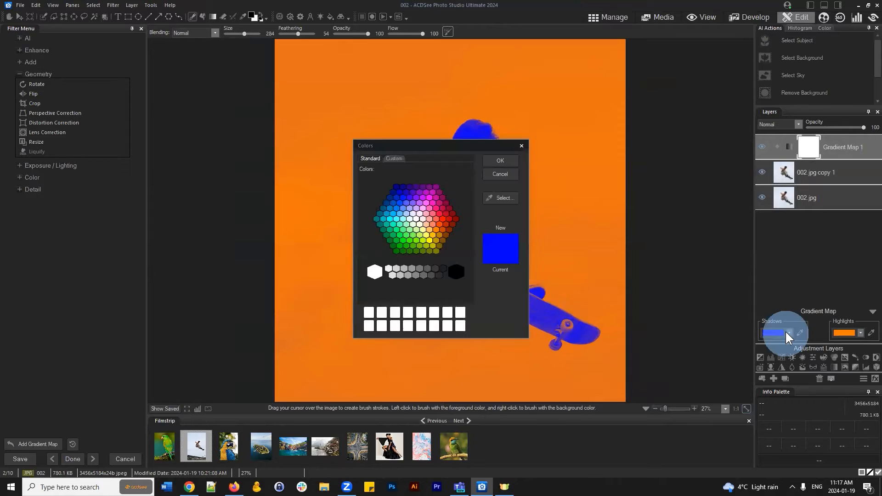
pyautogui.click(407, 211)
pyautogui.click(506, 161)
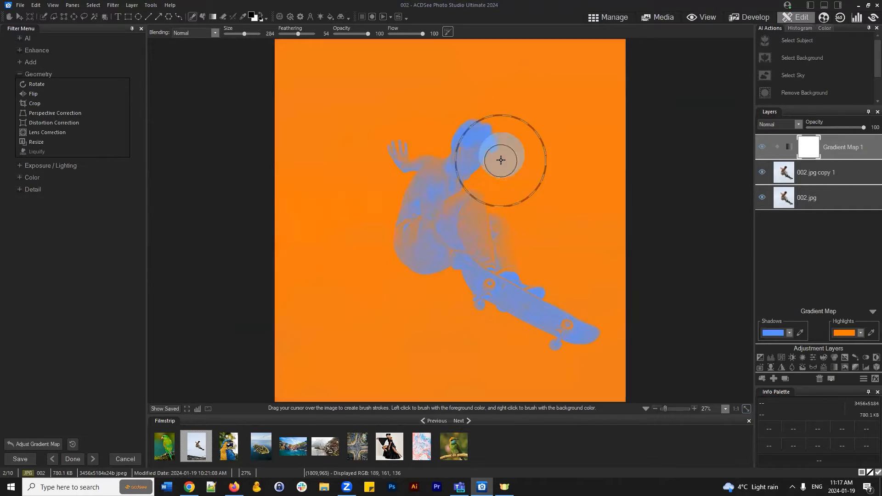
# Set the gradient map's highlights color to teal blue and its shadows color to pinkish red.
pyautogui.click(844, 332)
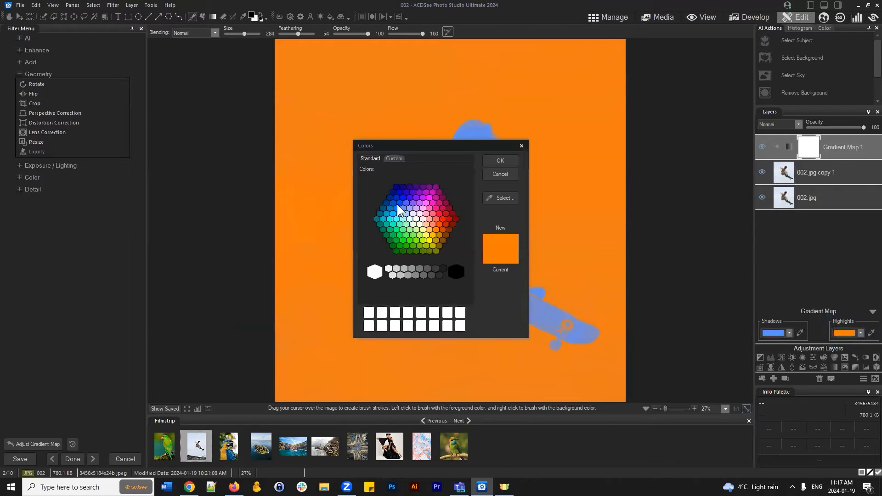
pyautogui.click(389, 215)
pyautogui.click(508, 162)
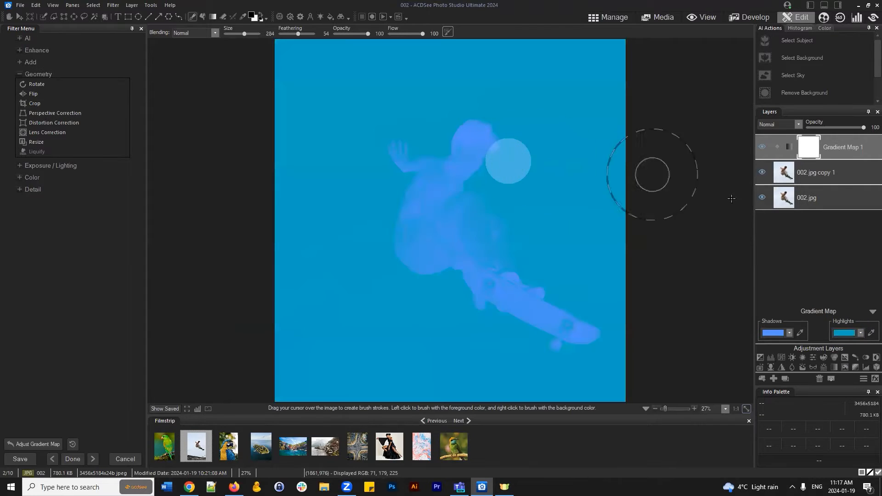
pyautogui.click(783, 336)
pyautogui.click(434, 213)
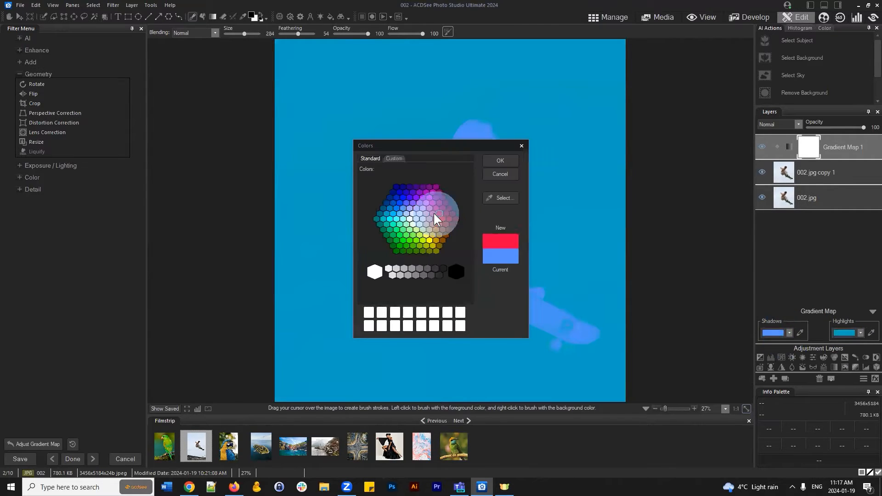
pyautogui.click(505, 161)
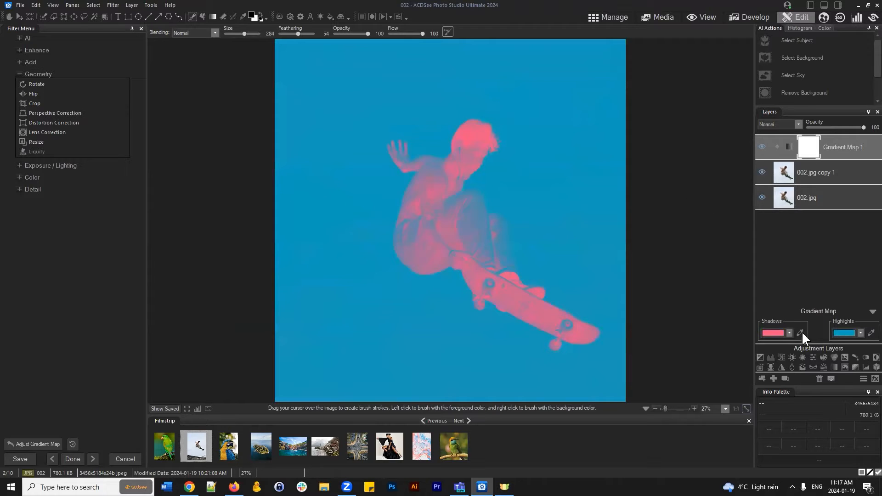
# Change the gradient map's shadows color to bright sky blue and its highlights color to deep blue.
pyautogui.click(781, 331)
pyautogui.click(394, 214)
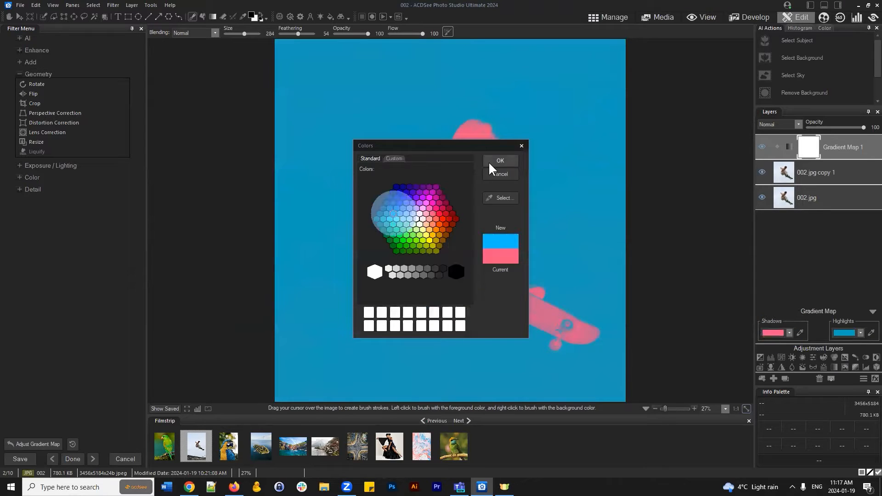
pyautogui.click(500, 160)
pyautogui.click(859, 332)
pyautogui.click(869, 354)
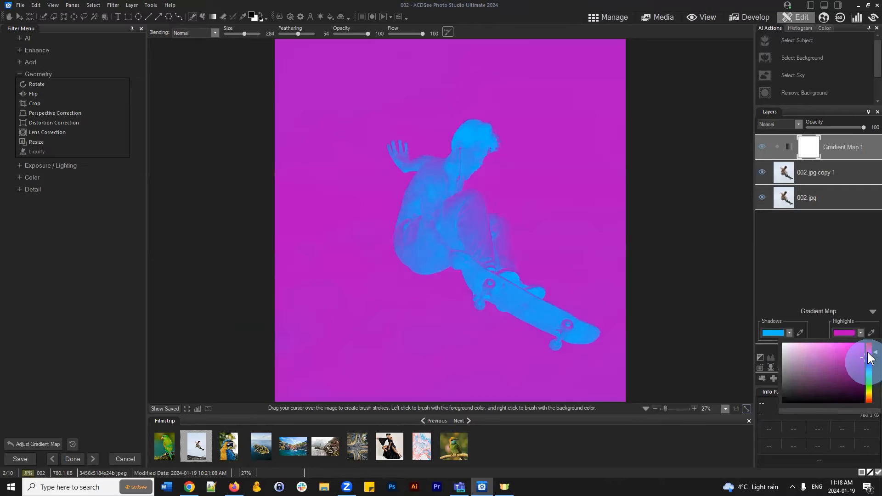
pyautogui.moveTo(868, 358); pyautogui.dragTo(868, 363)
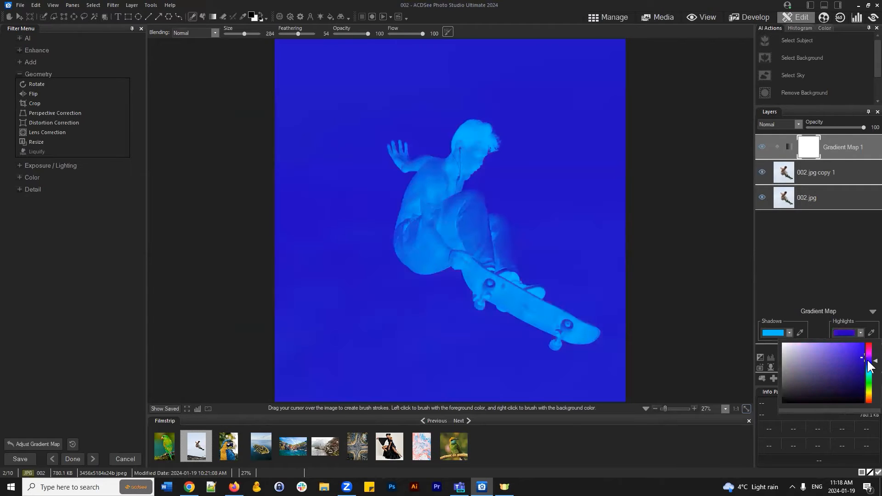
pyautogui.click(853, 259)
# Compare the recolored photo with the saved version, and delete the Gradient Map 1 layer.
pyautogui.click(159, 407)
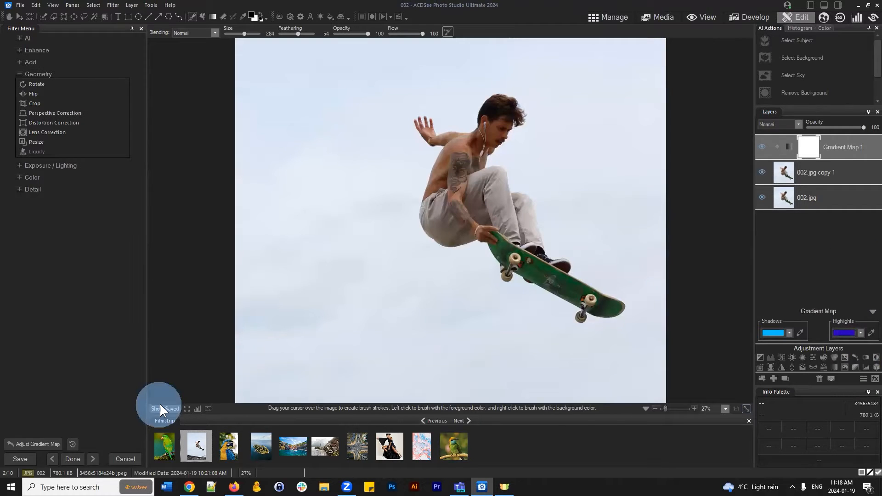
pyautogui.click(161, 407)
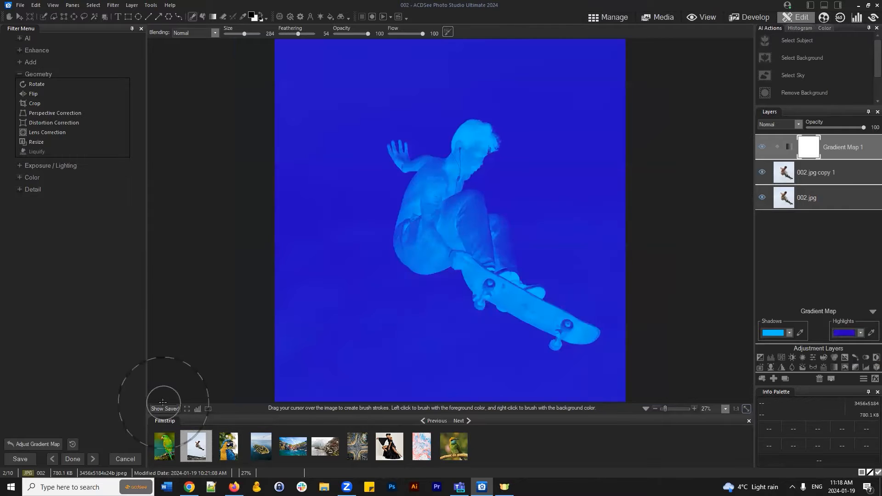
pyautogui.click(162, 405)
pyautogui.click(756, 148)
pyautogui.click(162, 407)
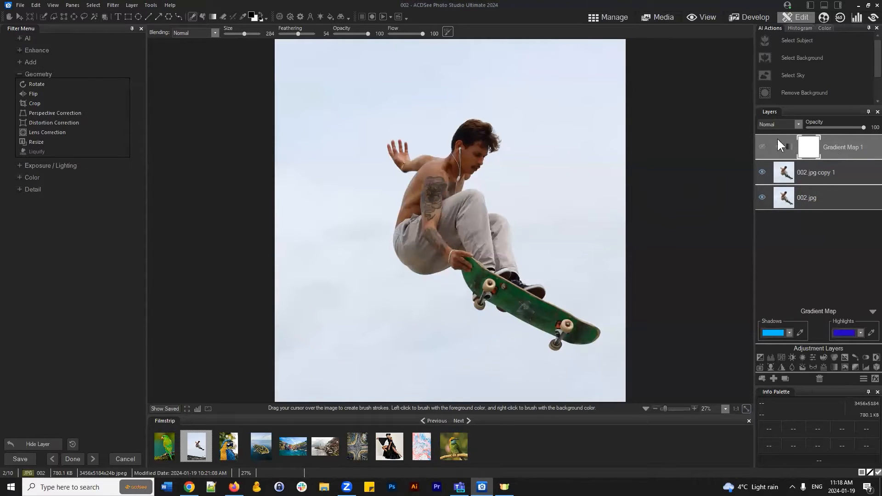
pyautogui.click(820, 377)
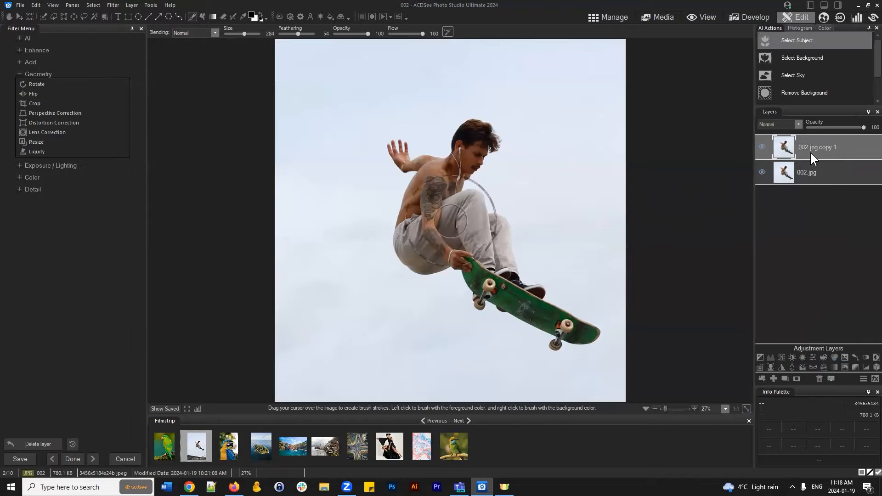
# Delete the 002.jpg copy 1 layer and open the Liquify filter on the original layer.
pyautogui.click(761, 147)
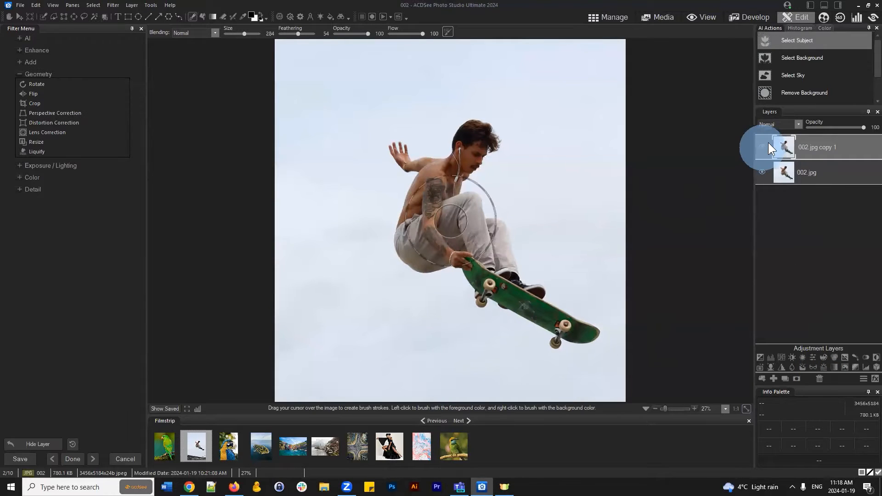
pyautogui.click(818, 377)
pyautogui.click(38, 153)
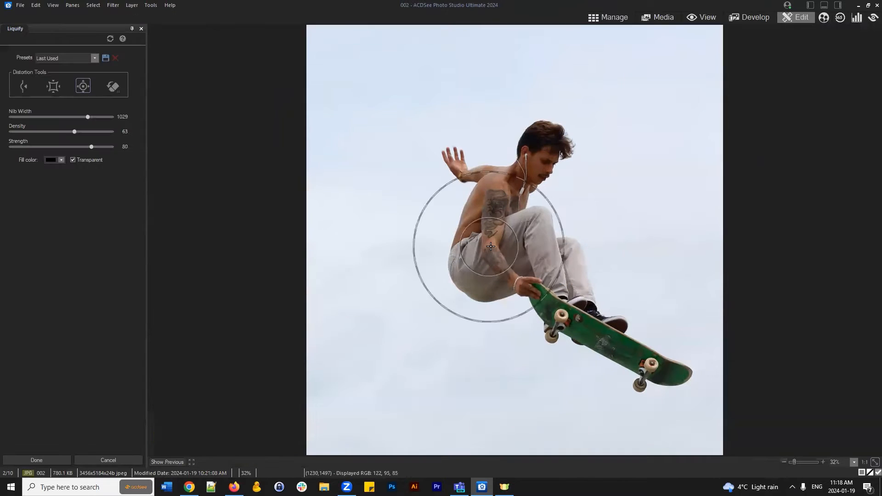
# Distort the skater's head and body with a nib width of 1350, and reduce the nib to 410 while distorting the skateboard and legs.
pyautogui.click(85, 117)
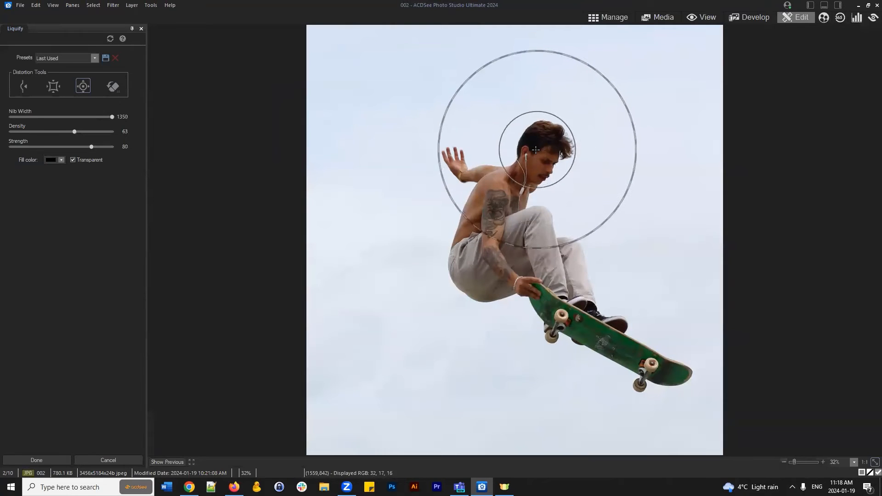
pyautogui.moveTo(537, 150)
pyautogui.mouseDown()
pyautogui.moveTo(449, 260)
pyautogui.moveTo(531, 266)
pyautogui.moveTo(580, 249)
pyautogui.moveTo(621, 329)
pyautogui.moveTo(578, 319)
pyautogui.moveTo(539, 230)
pyautogui.moveTo(487, 260)
pyautogui.moveTo(453, 231)
pyautogui.moveTo(449, 139)
pyautogui.moveTo(495, 165)
pyautogui.moveTo(514, 128)
pyautogui.moveTo(593, 329)
pyautogui.moveTo(658, 367)
pyautogui.moveTo(602, 349)
pyautogui.moveTo(659, 337)
pyautogui.moveTo(642, 311)
pyautogui.moveTo(650, 316)
pyautogui.moveTo(648, 326)
pyautogui.moveTo(661, 331)
pyautogui.moveTo(625, 318)
pyautogui.moveTo(632, 329)
pyautogui.moveTo(540, 287)
pyautogui.mouseUp()
pyautogui.scroll(-10, 652, 316)
pyautogui.moveTo(531, 354); pyautogui.dragTo(498, 334)
pyautogui.moveTo(575, 368)
pyautogui.mouseDown()
pyautogui.moveTo(643, 399)
pyautogui.moveTo(602, 388)
pyautogui.moveTo(630, 401)
pyautogui.mouseUp()
pyautogui.click(604, 307)
pyautogui.click(518, 233)
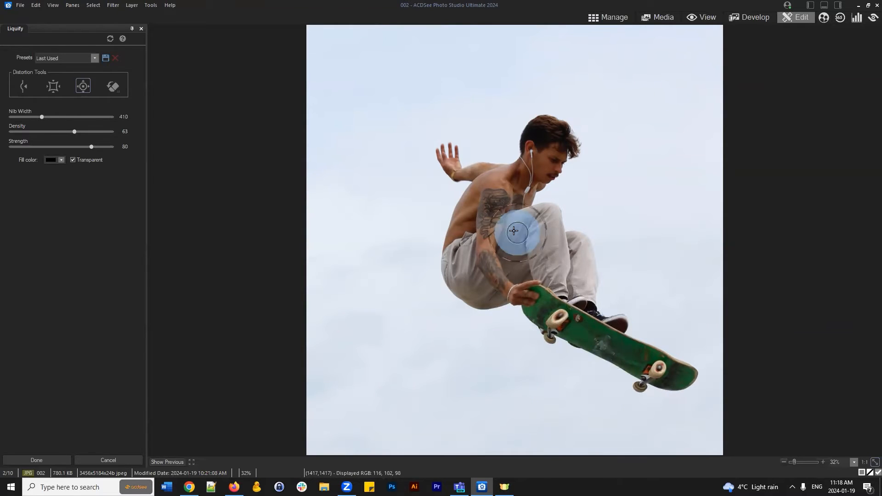
# Set the nib width to 550 and distort around the skater's feet, knees and face.
pyautogui.moveTo(544, 162); pyautogui.dragTo(536, 171)
pyautogui.scroll(3, 533, 289)
pyautogui.scroll(-3, 558, 269)
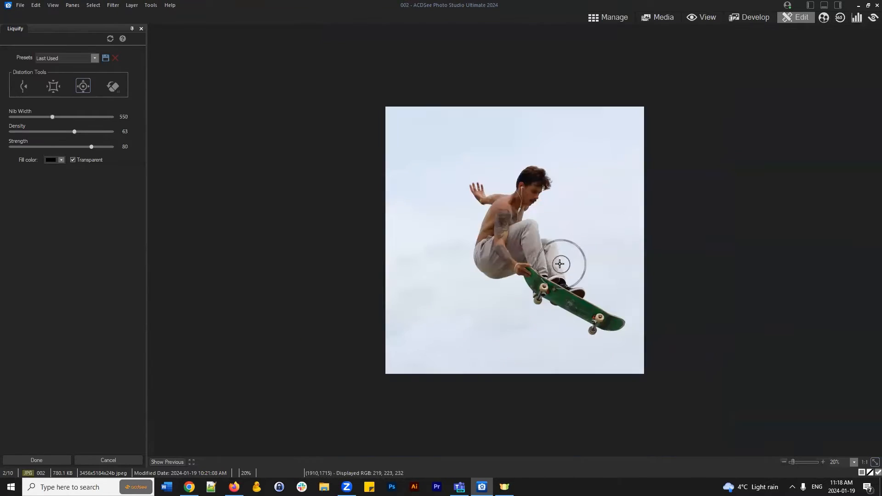
pyautogui.click(557, 295)
pyautogui.click(580, 272)
pyautogui.click(560, 231)
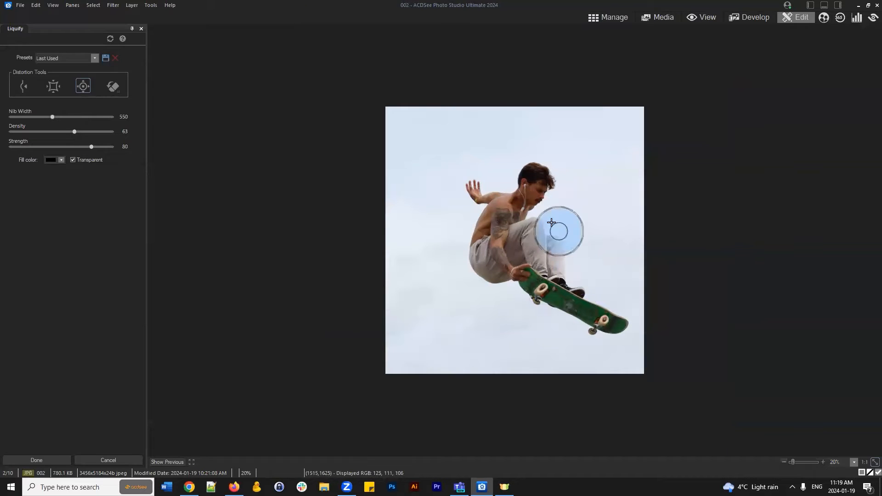
pyautogui.click(558, 202)
pyautogui.click(558, 173)
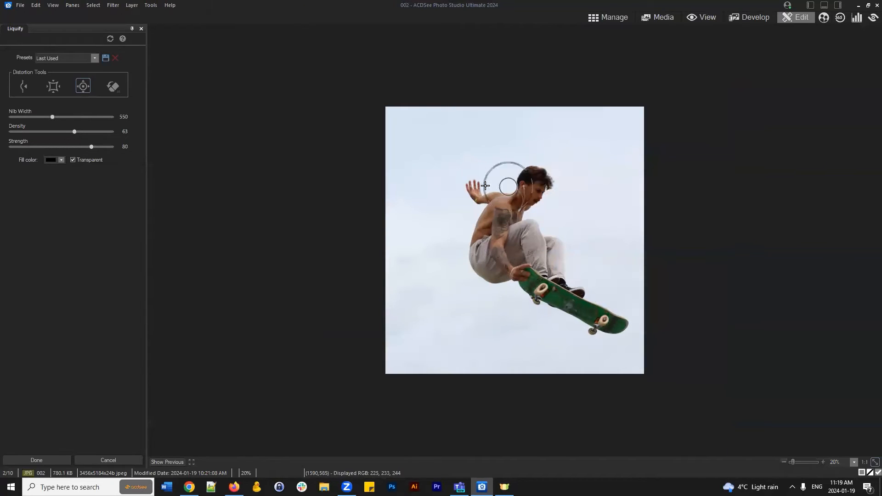
# Distort around the skater's raised hand, back, hips and head with the same nib.
pyautogui.click(462, 172)
pyautogui.click(470, 209)
pyautogui.click(466, 286)
pyautogui.click(492, 298)
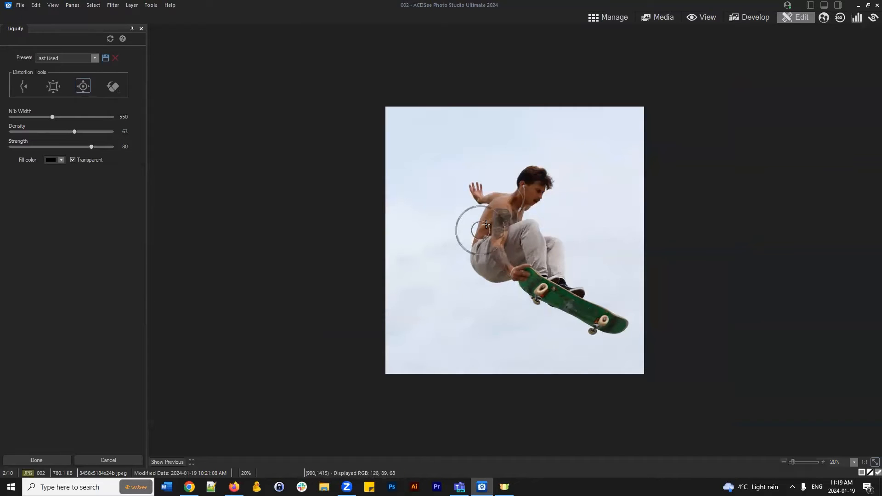
pyautogui.click(549, 199)
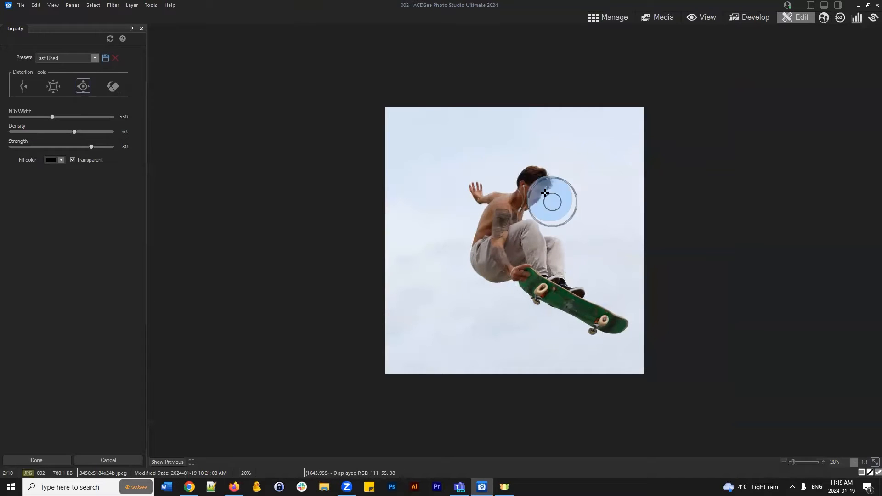
pyautogui.click(518, 181)
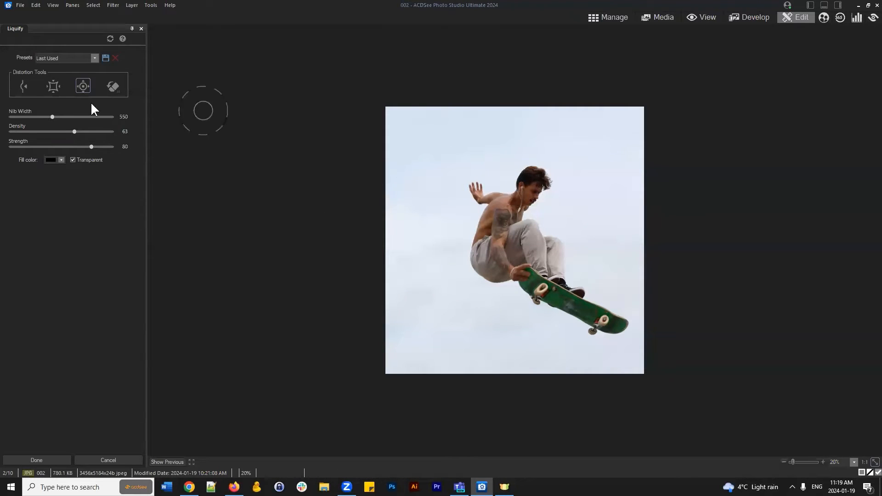
# Switch to the distortion tool that pushes pixels, set the nib width to 630, and warp the skater's head, torso and hips.
pyautogui.click(19, 90)
pyautogui.scroll(2, 501, 173)
pyautogui.click(510, 176)
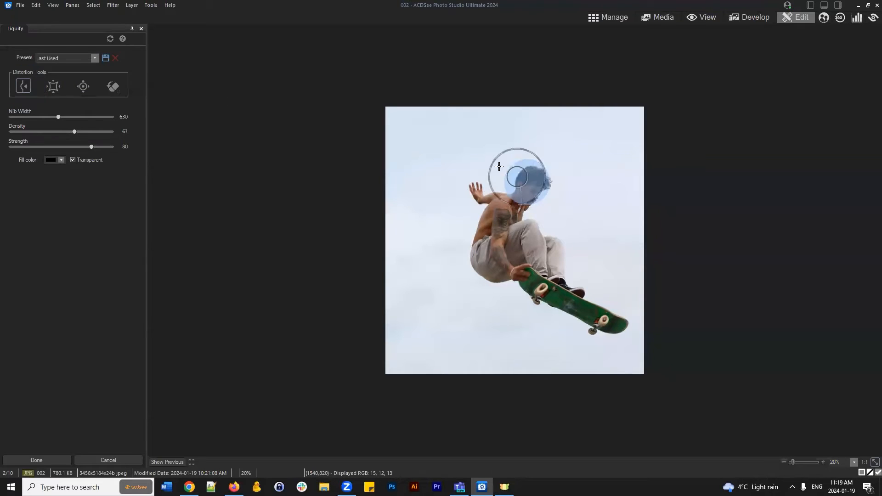
pyautogui.moveTo(528, 177)
pyautogui.mouseDown()
pyautogui.moveTo(579, 206)
pyautogui.moveTo(607, 229)
pyautogui.moveTo(489, 210)
pyautogui.moveTo(569, 248)
pyautogui.mouseUp()
pyautogui.moveTo(496, 242); pyautogui.dragTo(415, 255)
pyautogui.moveTo(516, 261); pyautogui.dragTo(467, 307)
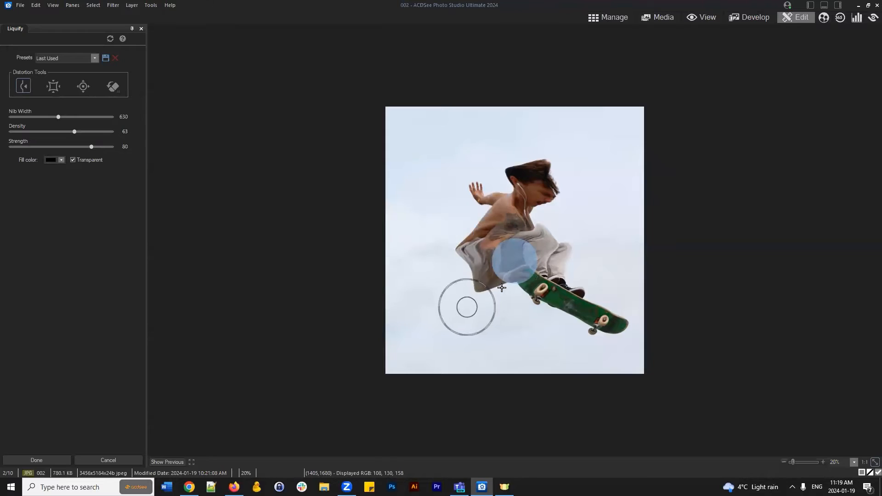
# Distort the area around the skater's lower hand and hips, and return to the photo browser with the changes to 002 saved.
pyautogui.moveTo(507, 288)
pyautogui.mouseDown()
pyautogui.moveTo(512, 329)
pyautogui.moveTo(518, 287)
pyautogui.mouseUp()
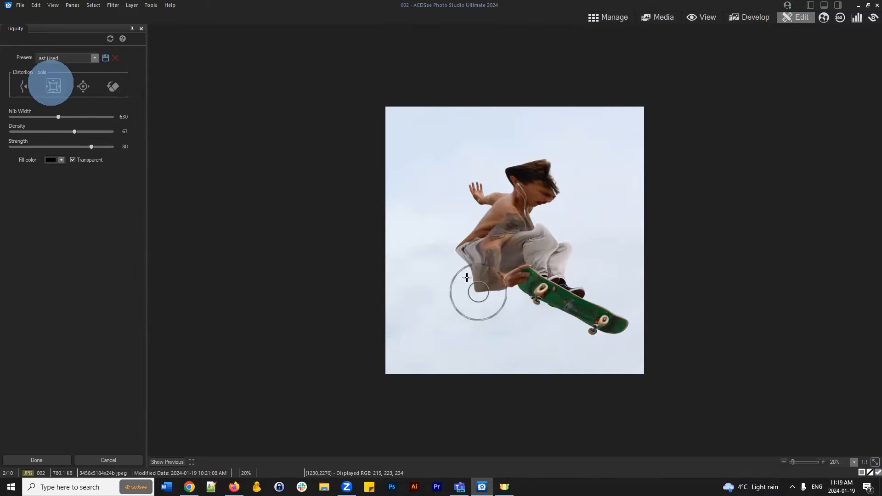
pyautogui.moveTo(462, 276)
pyautogui.mouseDown()
pyautogui.moveTo(462, 238)
pyautogui.moveTo(462, 256)
pyautogui.moveTo(465, 243)
pyautogui.moveTo(455, 256)
pyautogui.moveTo(467, 253)
pyautogui.mouseUp()
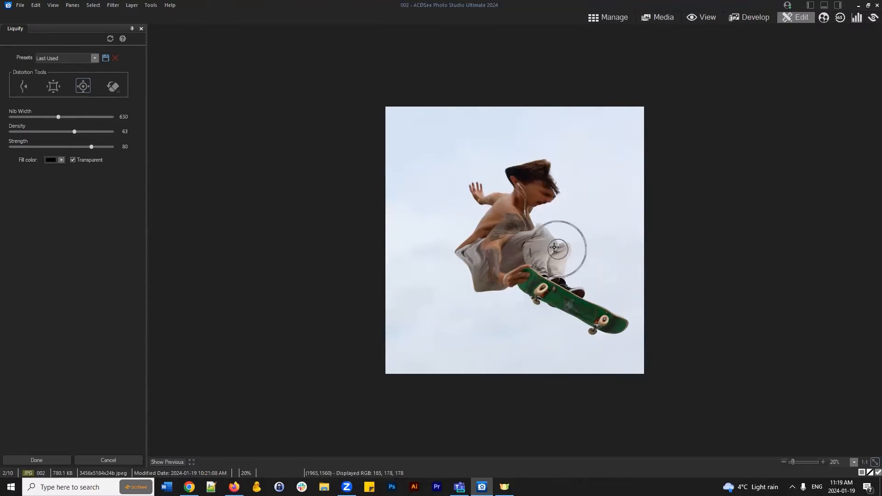
pyautogui.click(607, 18)
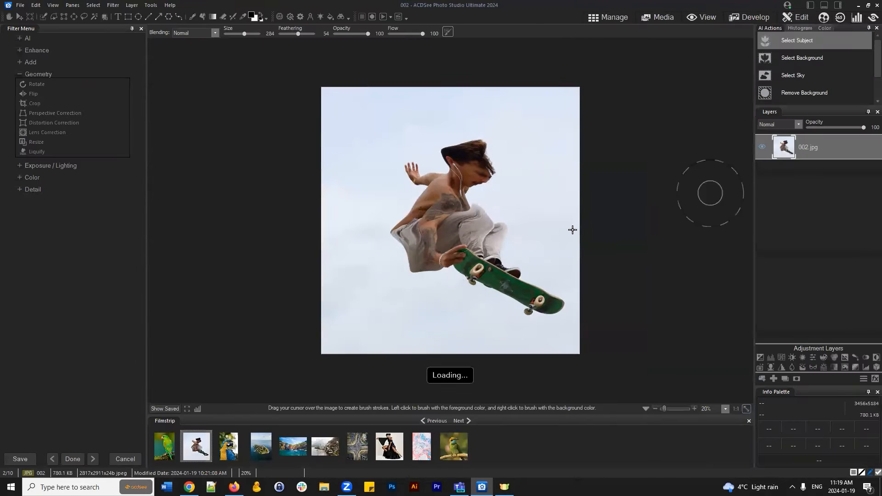
pyautogui.click(606, 18)
pyautogui.click(480, 301)
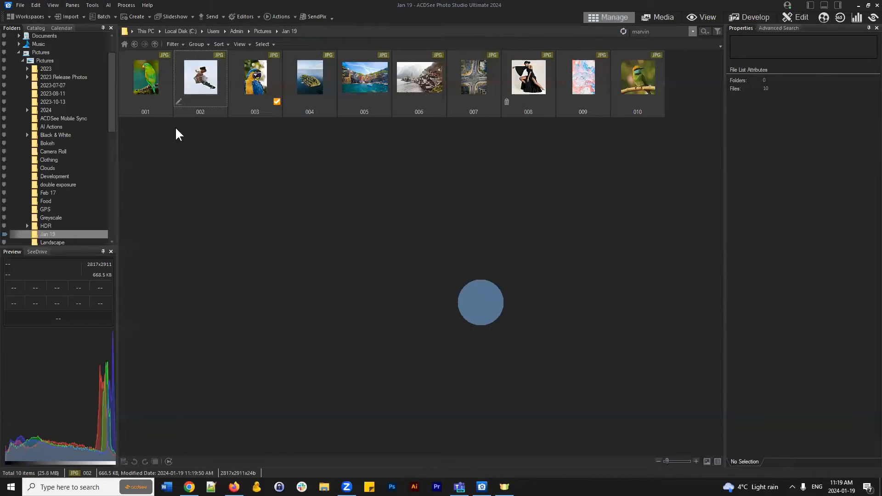
# Restore photo 002 to its original version from the photo browser and confirm the restoration.
pyautogui.rightClick(184, 76)
pyautogui.moveTo(214, 107)
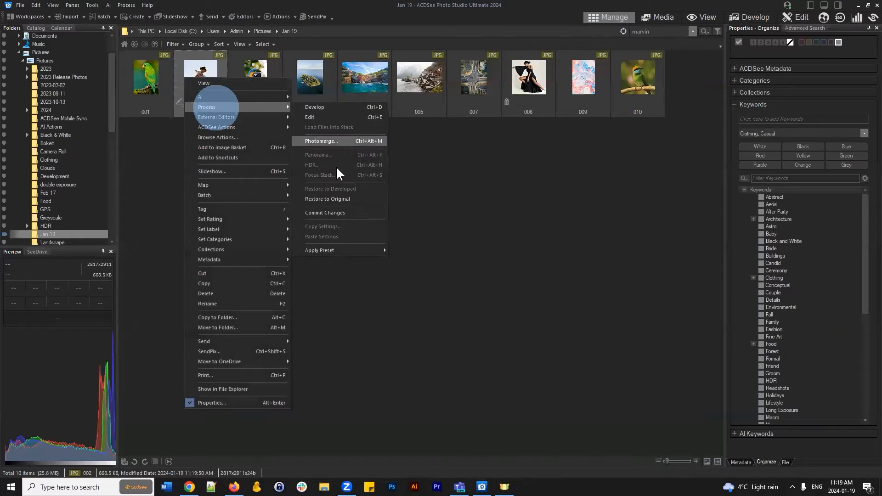
pyautogui.click(340, 198)
pyautogui.click(459, 261)
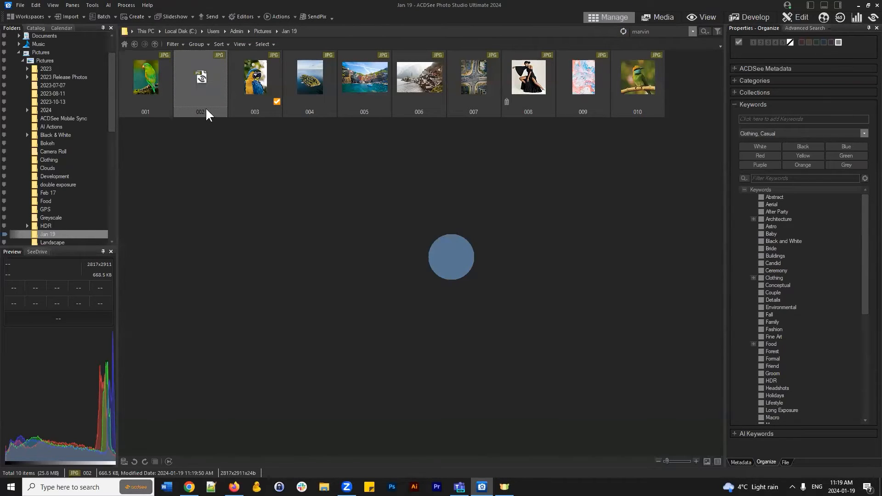
# Open photo 001 in the Liquify filter and reshape the edges of the parrot's breast and back with the pixel-pushing tool, nib width 774.
pyautogui.click(143, 83)
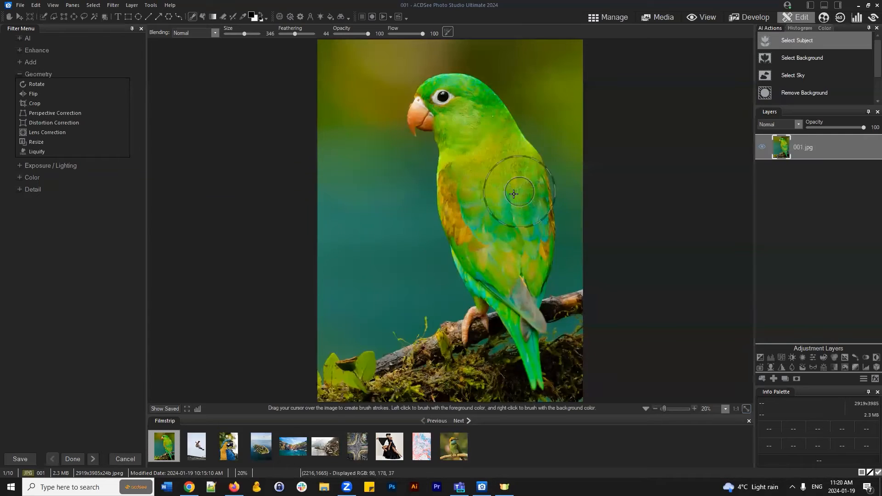
pyautogui.click(40, 152)
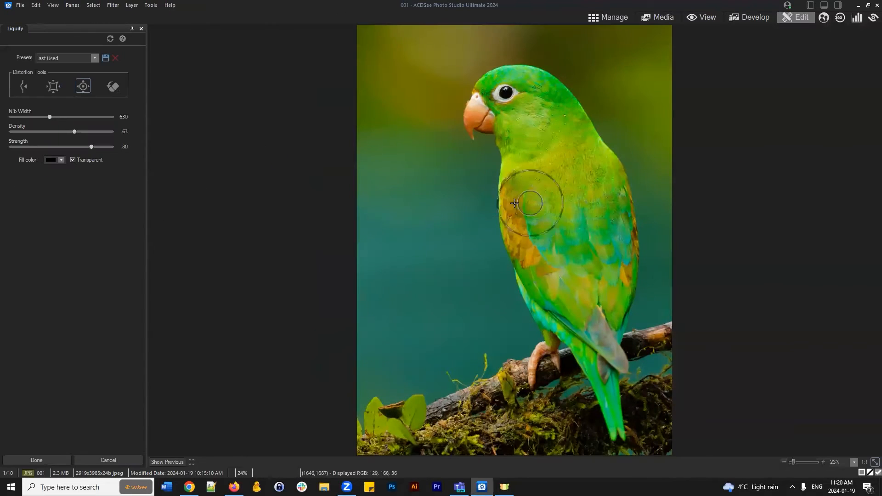
pyautogui.click(27, 87)
pyautogui.scroll(4, 595, 198)
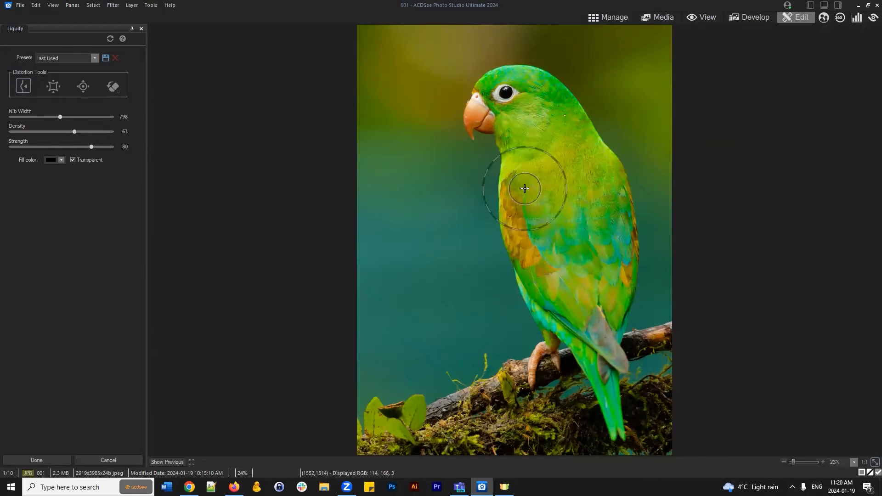
pyautogui.scroll(-1, 519, 186)
pyautogui.moveTo(437, 180)
pyautogui.mouseDown()
pyautogui.moveTo(519, 187)
pyautogui.moveTo(519, 204)
pyautogui.moveTo(531, 212)
pyautogui.moveTo(518, 220)
pyautogui.moveTo(526, 237)
pyautogui.moveTo(521, 260)
pyautogui.moveTo(543, 260)
pyautogui.moveTo(514, 173)
pyautogui.moveTo(506, 221)
pyautogui.mouseUp()
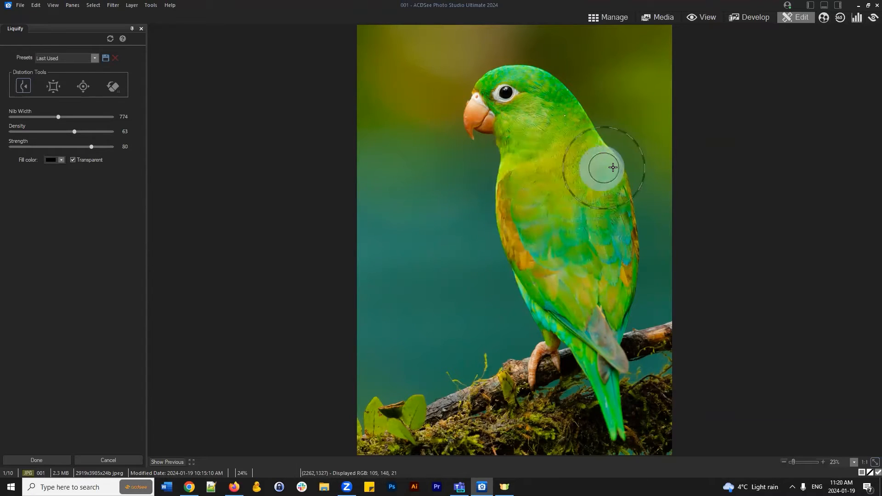
pyautogui.moveTo(613, 203)
pyautogui.mouseDown()
pyautogui.moveTo(628, 234)
pyautogui.moveTo(628, 252)
pyautogui.moveTo(617, 211)
pyautogui.moveTo(618, 260)
pyautogui.moveTo(626, 252)
pyautogui.moveTo(615, 187)
pyautogui.moveTo(594, 163)
pyautogui.moveTo(612, 193)
pyautogui.mouseUp()
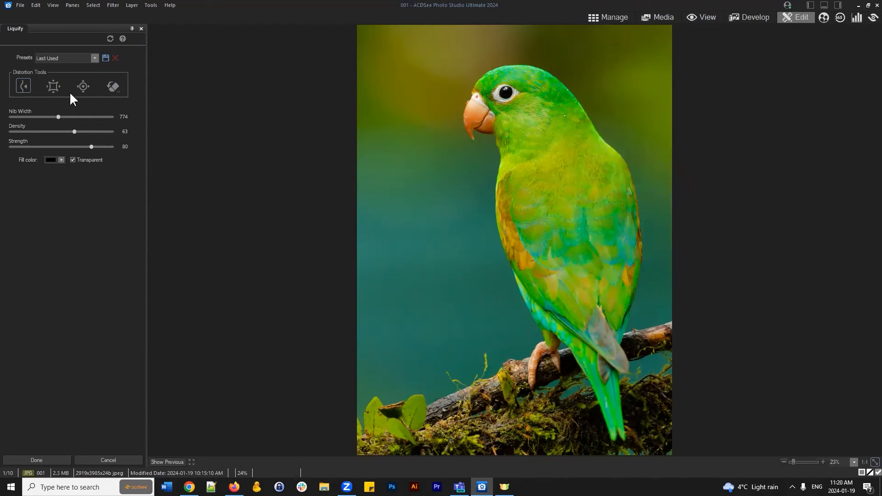
# Switch to the circular distortion tool, reduce the nib width, and distort the parrot's eye.
pyautogui.click(83, 86)
pyautogui.scroll(-5, 484, 111)
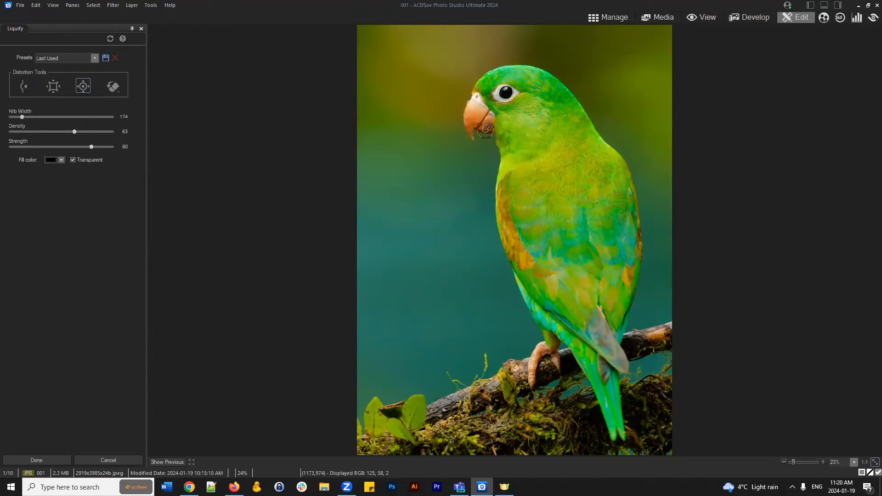
pyautogui.click(506, 92)
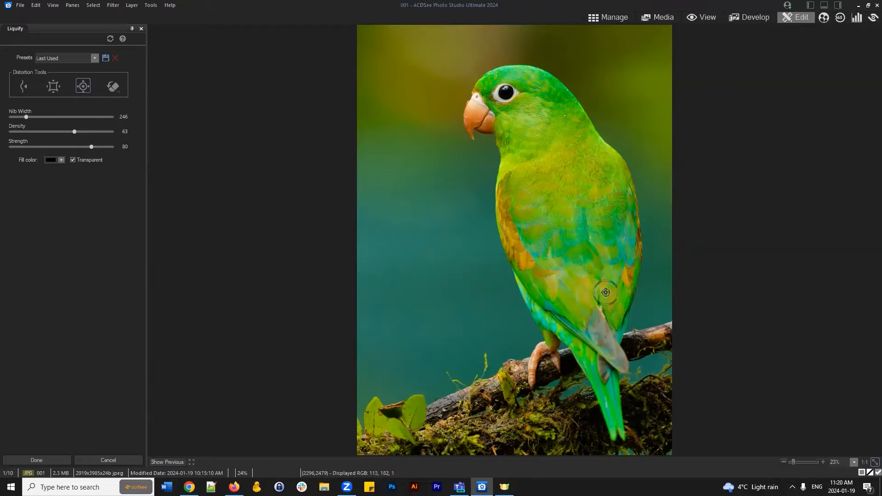
# Erase the distortion along the parrot's neck and back, and return to the photo browser without saving photo 001.
pyautogui.click(113, 86)
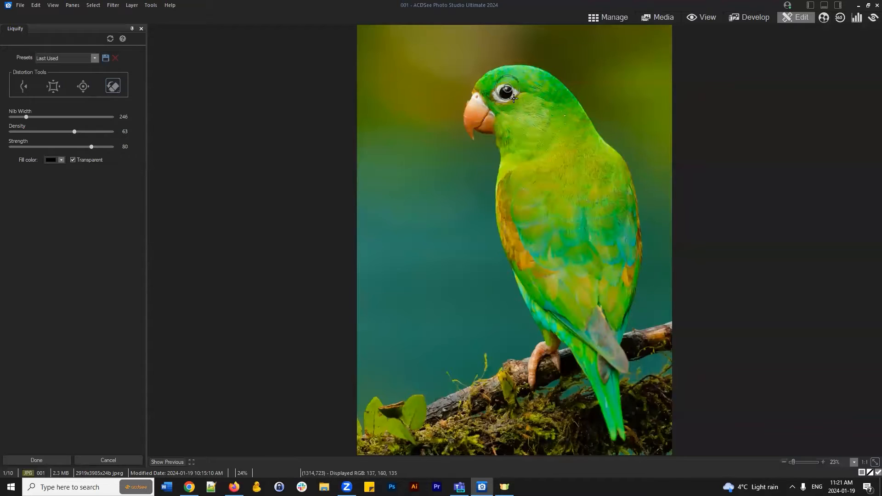
pyautogui.click(558, 102)
pyautogui.click(574, 131)
pyautogui.moveTo(624, 174)
pyautogui.mouseDown()
pyautogui.moveTo(638, 246)
pyautogui.moveTo(632, 312)
pyautogui.moveTo(627, 229)
pyautogui.mouseUp()
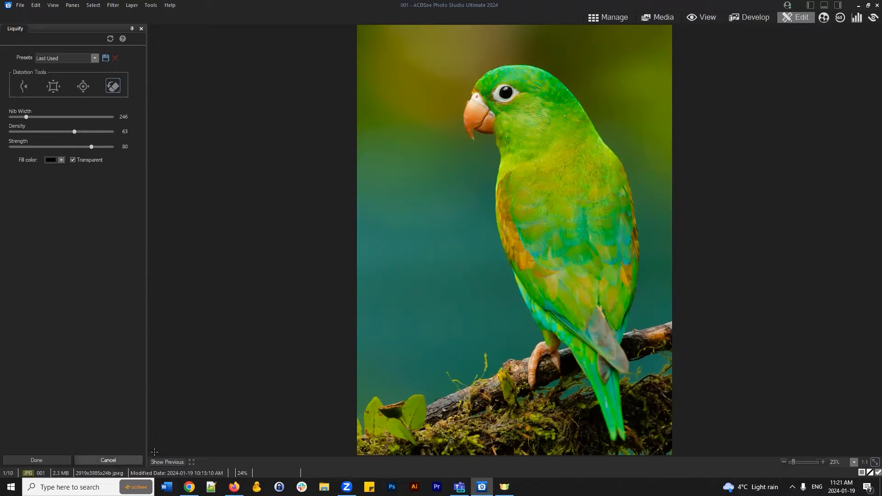
pyautogui.click(608, 17)
pyautogui.click(462, 252)
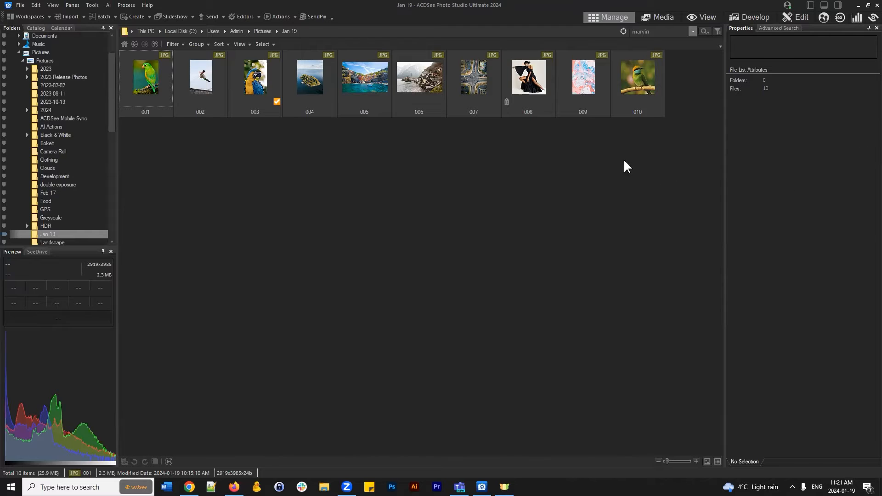
# Open photo 008 for editing and select the woman with AI Select Subject.
pyautogui.click(521, 77)
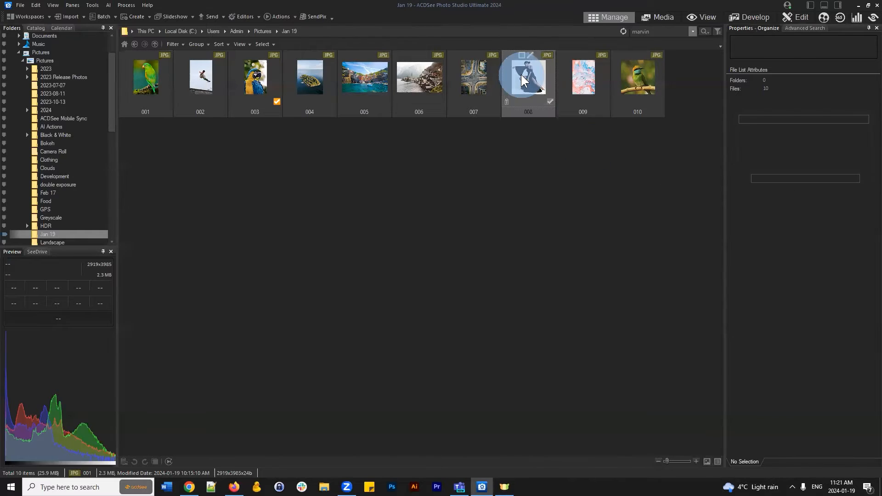
pyautogui.click(799, 18)
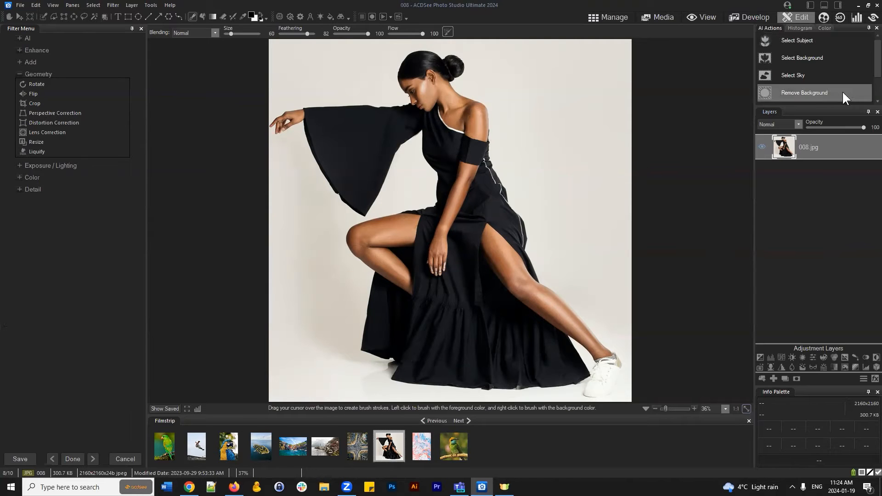
pyautogui.click(803, 40)
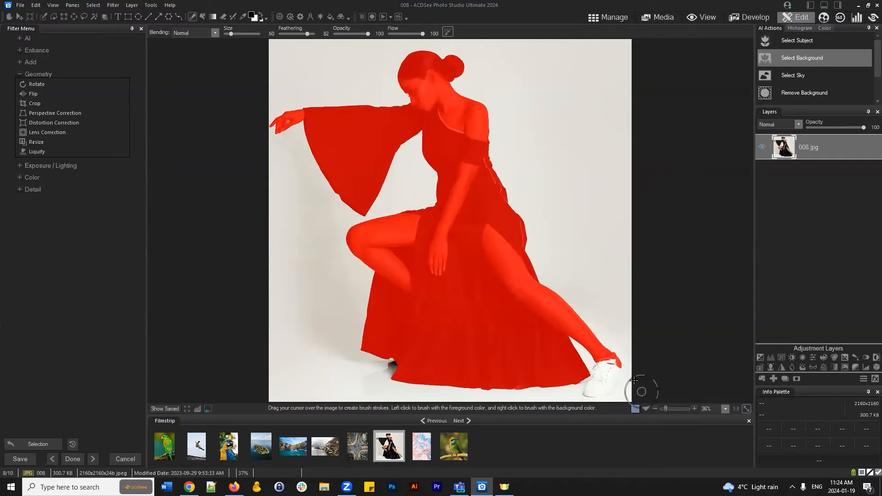
pyautogui.moveTo(607, 363)
pyautogui.mouseDown()
pyautogui.moveTo(586, 380)
pyautogui.moveTo(612, 366)
pyautogui.moveTo(604, 386)
pyautogui.mouseUp()
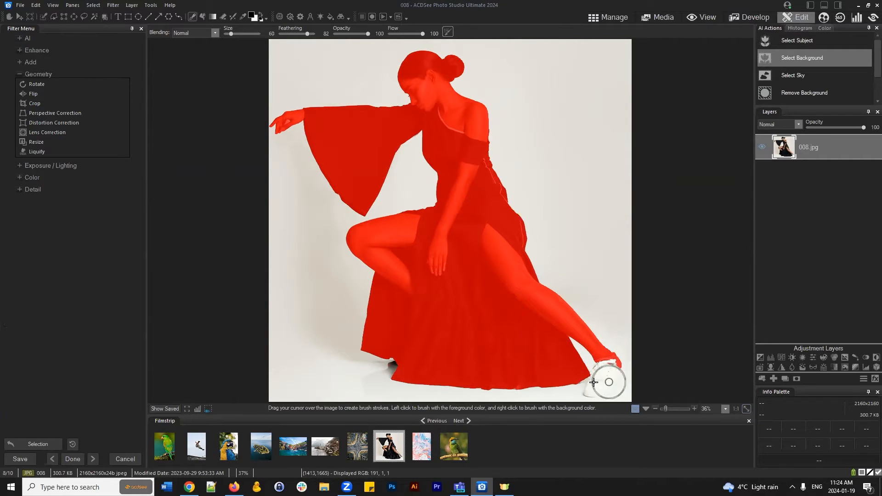
pyautogui.moveTo(608, 382); pyautogui.dragTo(594, 366)
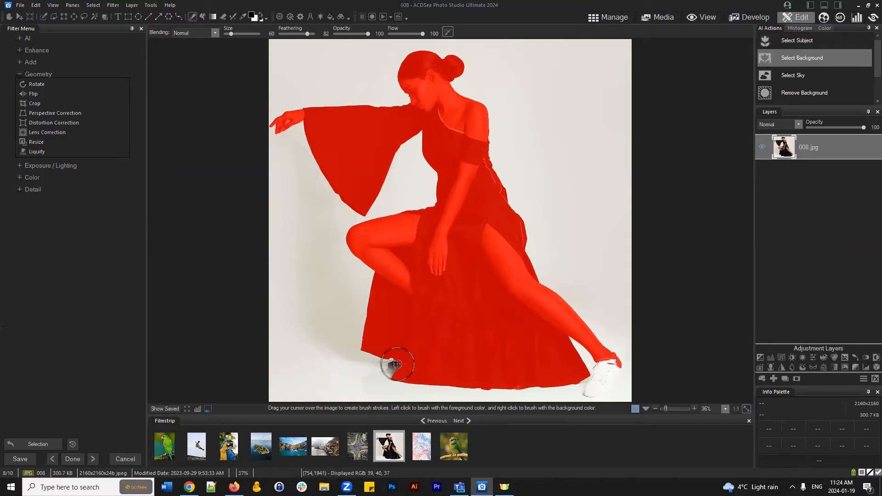
pyautogui.moveTo(392, 364)
pyautogui.mouseDown()
pyautogui.moveTo(384, 365)
pyautogui.moveTo(423, 352)
pyautogui.mouseUp()
# Add a layer mask to 008.jpg from the subject selection, and delete that mask again.
pyautogui.click(797, 379)
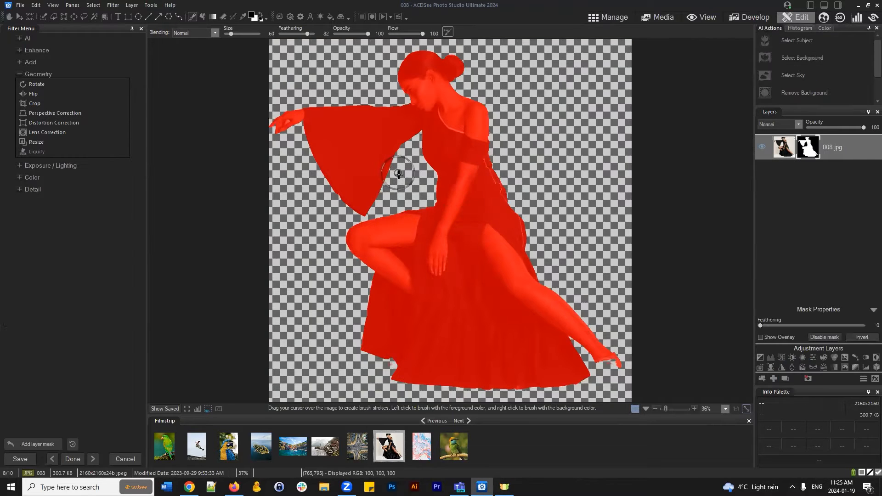
pyautogui.click(808, 379)
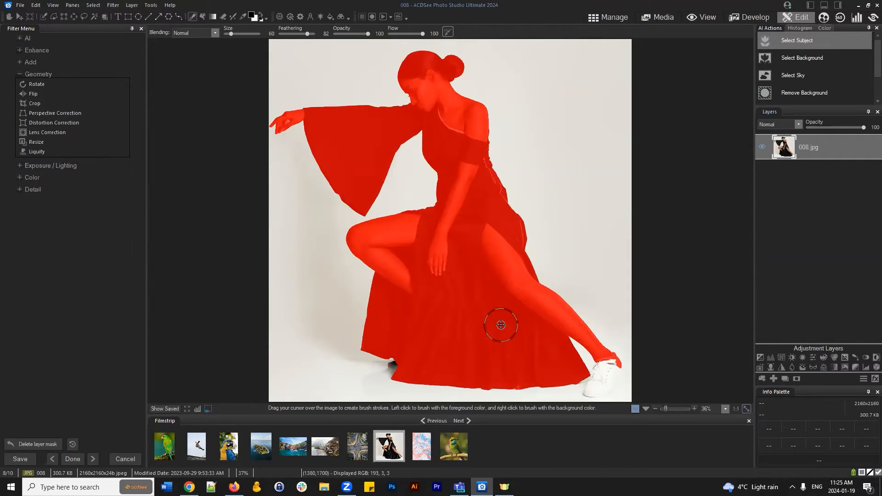
# Set the selection's overlay option to Marching Ants.
pyautogui.click(97, 4)
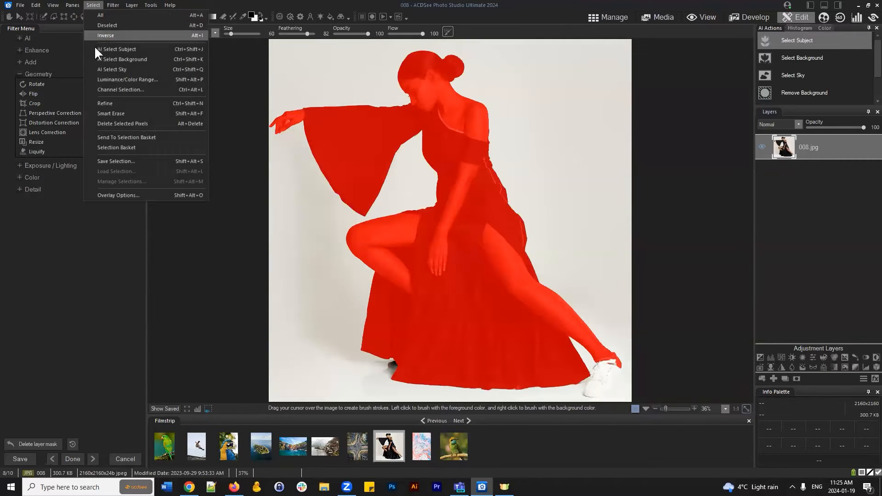
pyautogui.click(124, 196)
pyautogui.click(394, 219)
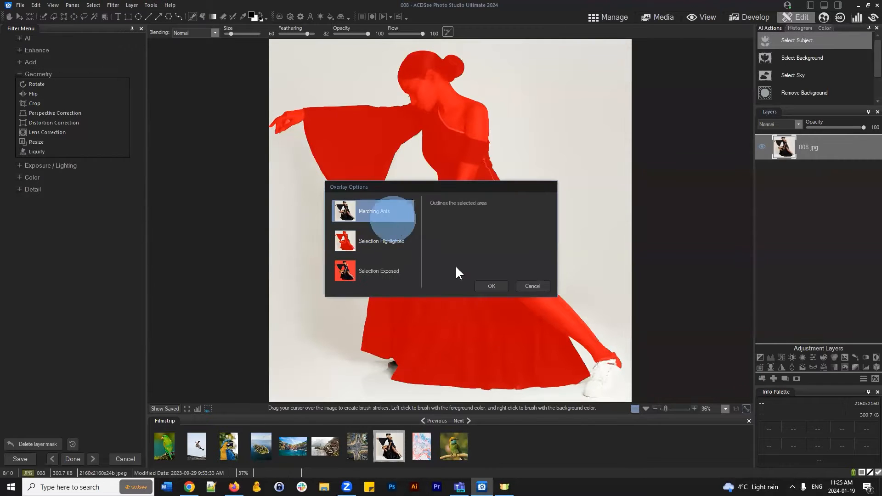
pyautogui.click(491, 285)
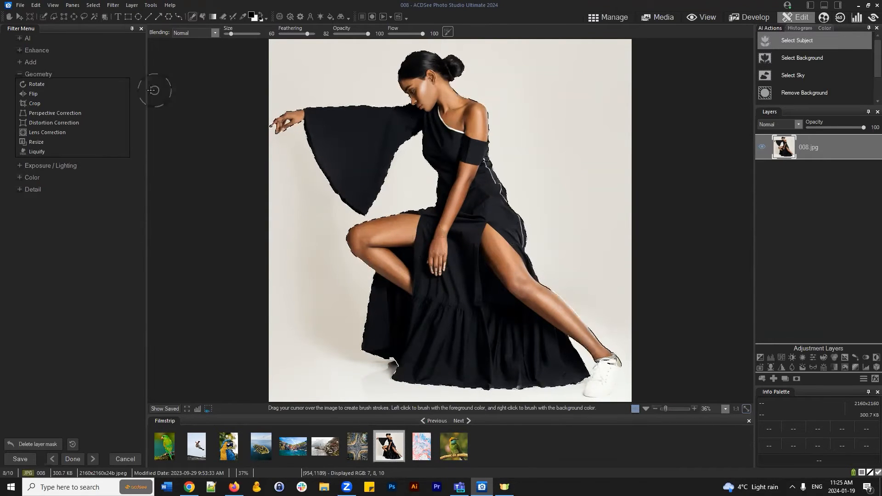
# Set the selection's overlay option to Selection Highlighted, keeping the red color at opacity 75.
pyautogui.click(94, 5)
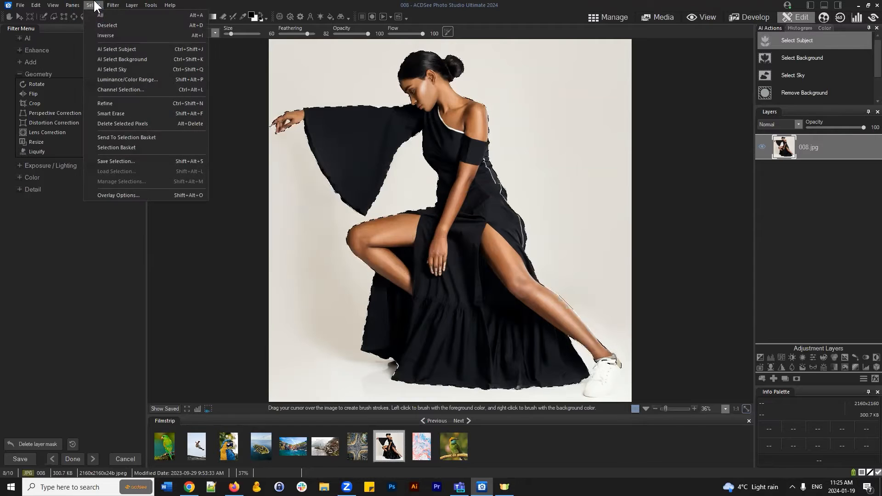
pyautogui.click(123, 195)
pyautogui.click(363, 240)
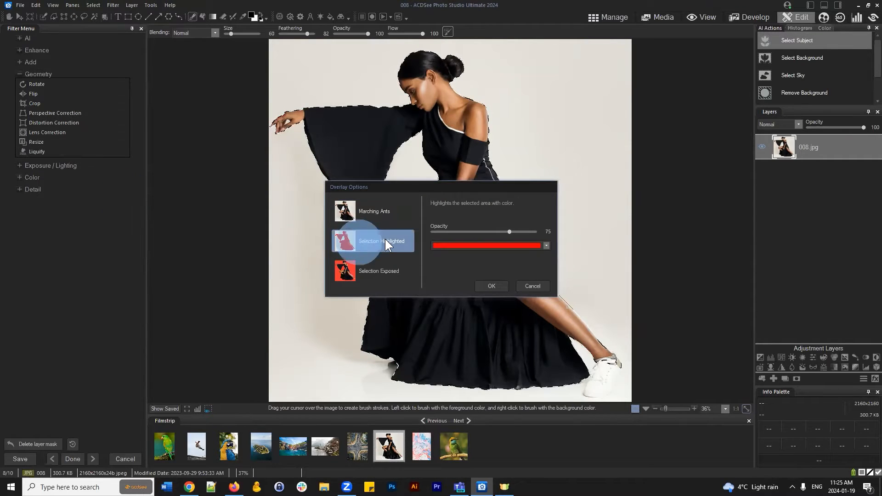
pyautogui.click(492, 286)
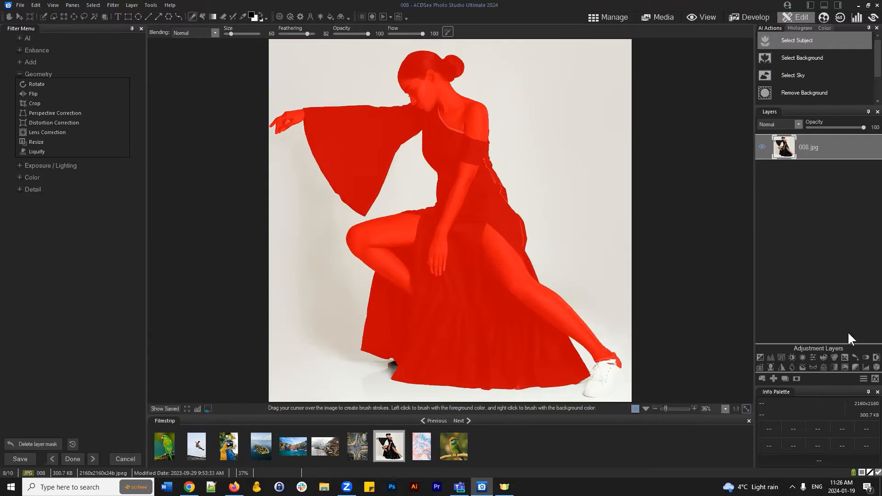
# Try an S-shaped contrast curve on the selected woman with a Curves adjustment layer, and delete that layer.
pyautogui.click(780, 357)
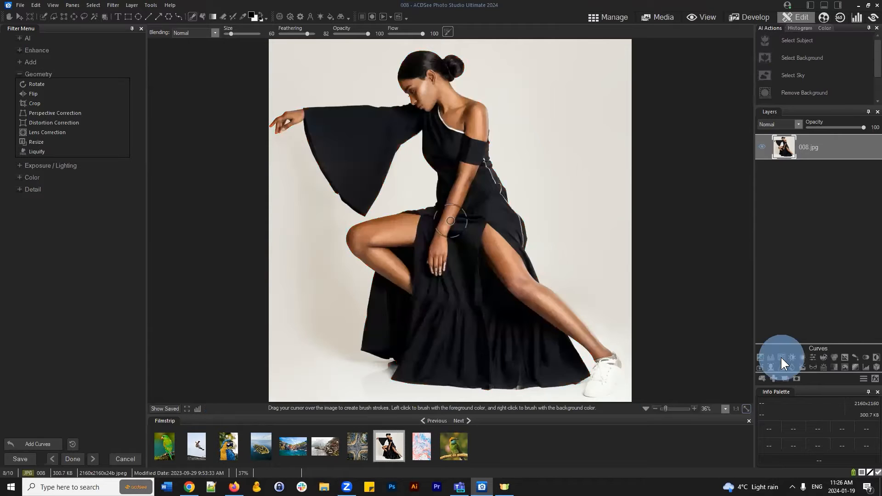
pyautogui.click(832, 267)
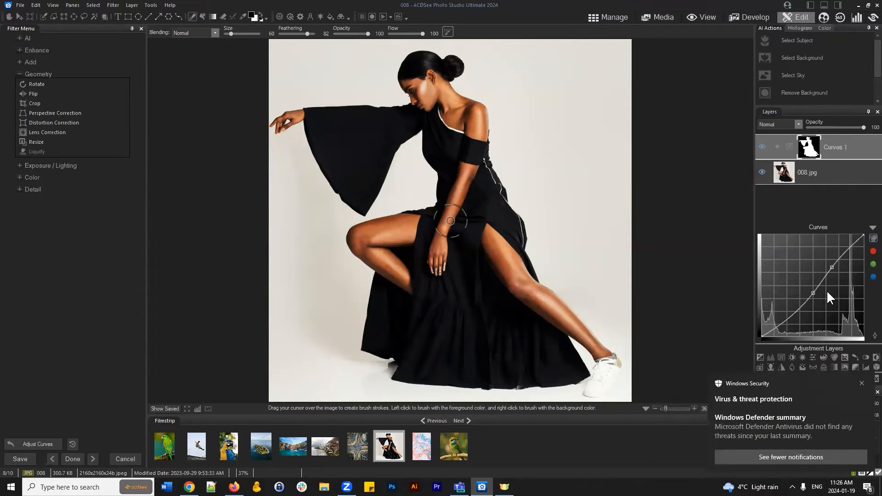
pyautogui.click(862, 383)
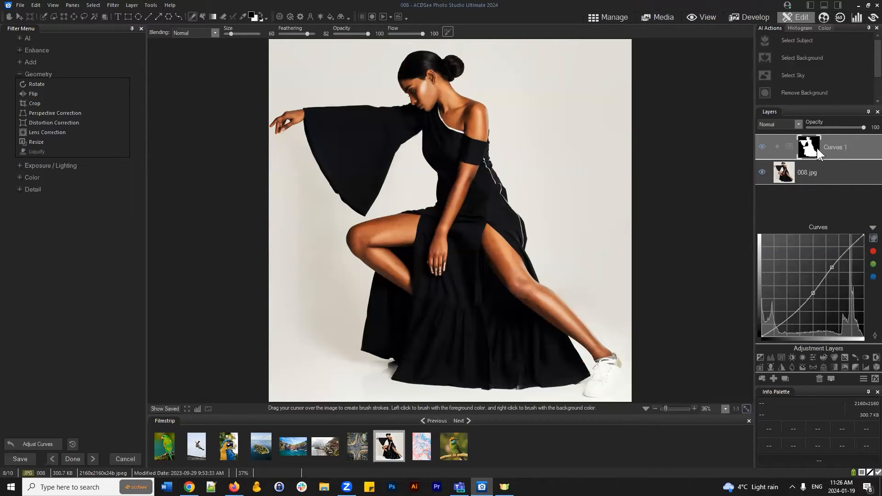
pyautogui.click(872, 228)
pyautogui.click(845, 147)
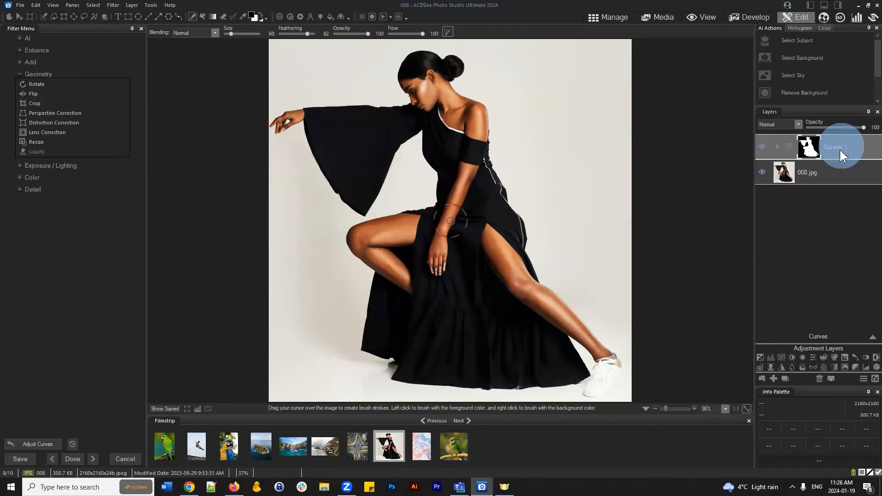
pyautogui.click(819, 378)
# Reselect the woman with AI Select Subject and add a Split Tone adjustment layer masked to her.
pyautogui.click(804, 40)
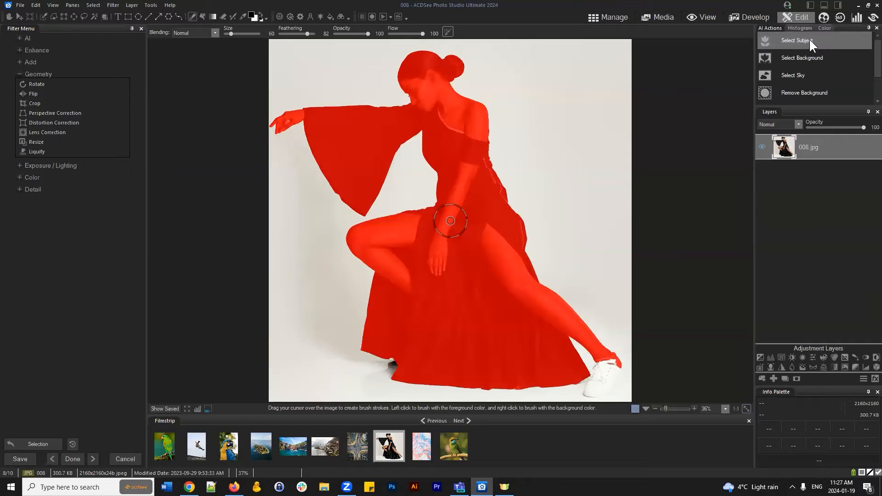
pyautogui.click(844, 358)
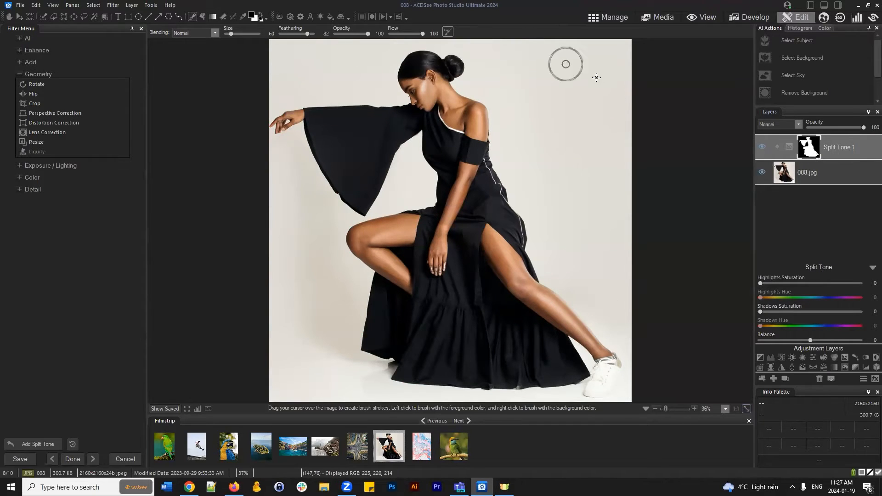
# Set the Split Tone layer's highlights saturation to 100, highlights hue to 217 and shadows saturation to 100.
pyautogui.click(817, 144)
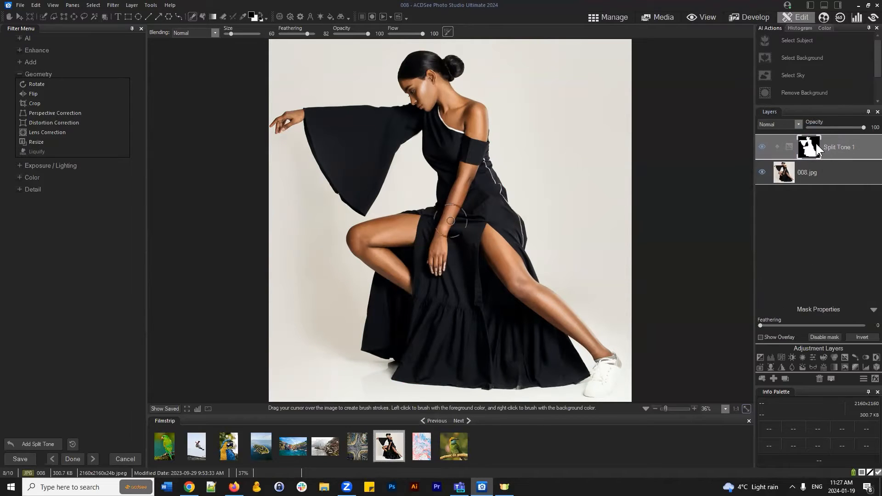
pyautogui.click(837, 142)
pyautogui.moveTo(761, 283); pyautogui.dragTo(803, 283)
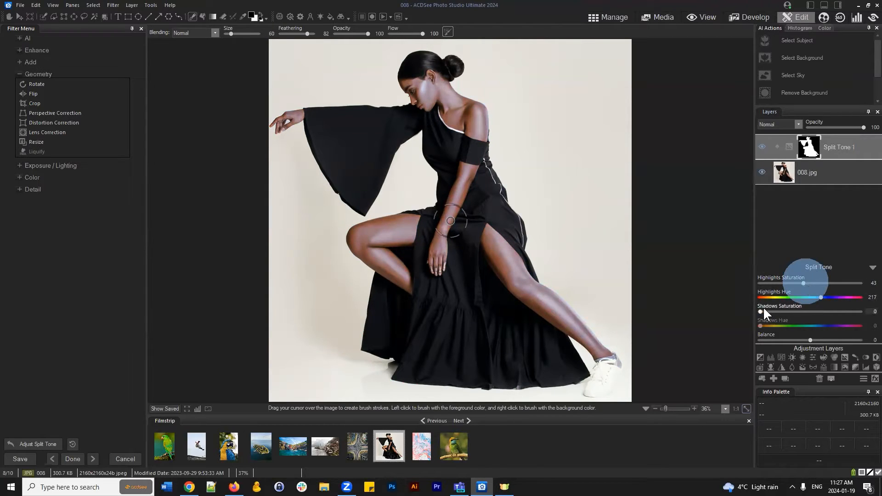
pyautogui.moveTo(761, 311); pyautogui.dragTo(867, 310)
pyautogui.moveTo(803, 283); pyautogui.dragTo(869, 292)
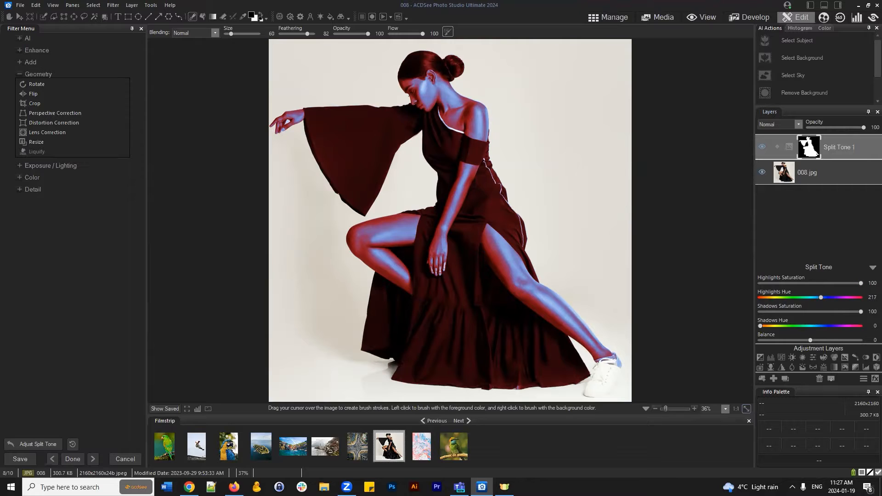
# Delete the Split Tone adjustment layer.
pyautogui.click(872, 268)
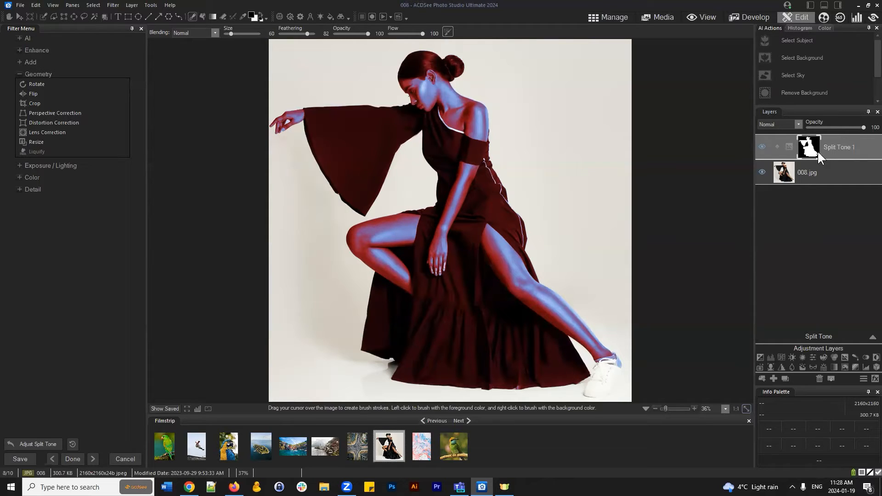
pyautogui.click(838, 147)
pyautogui.click(819, 378)
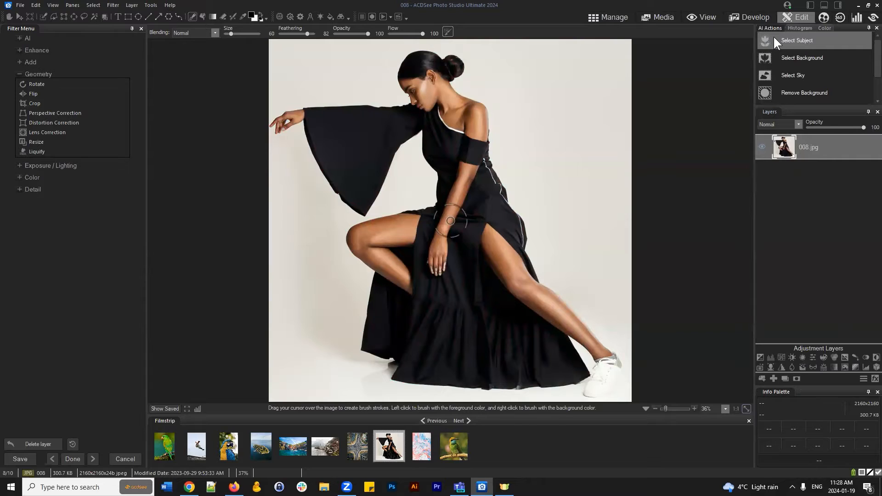
# Mask the 008.jpg layer to the woman using AI Select Subject, and clear the selection.
pyautogui.click(816, 39)
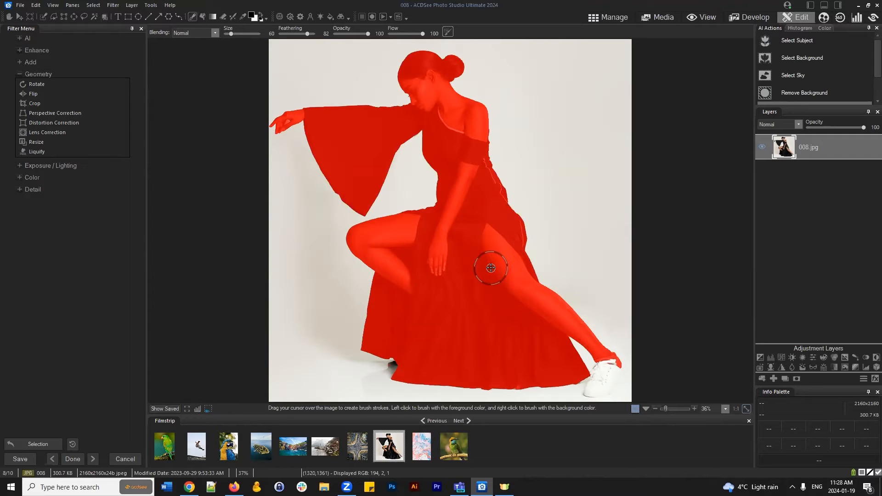
pyautogui.click(795, 379)
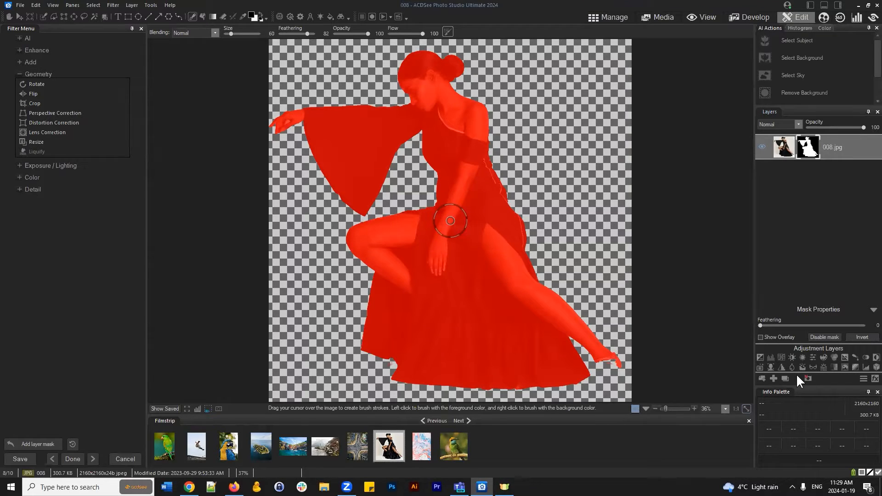
pyautogui.click(93, 5)
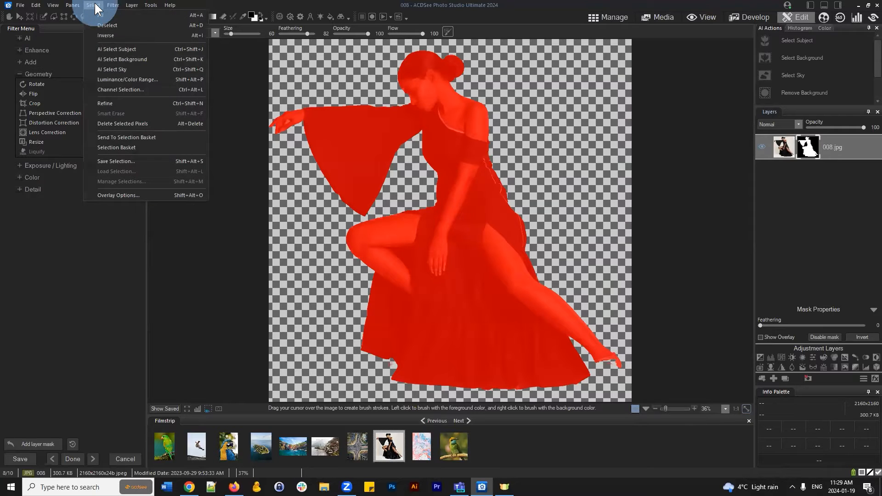
pyautogui.click(105, 26)
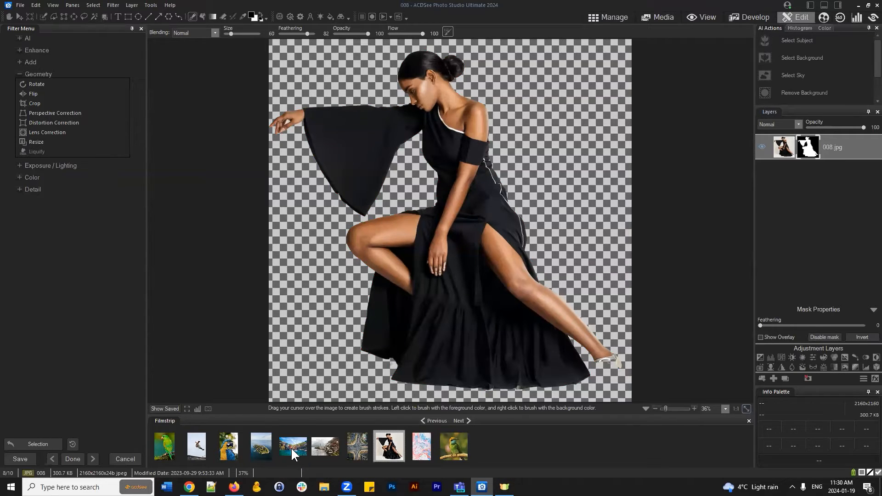
# Add the harbor village photo 005.jpg as a layer below 008.jpg and position it behind the woman.
pyautogui.moveTo(290, 449); pyautogui.dragTo(818, 227)
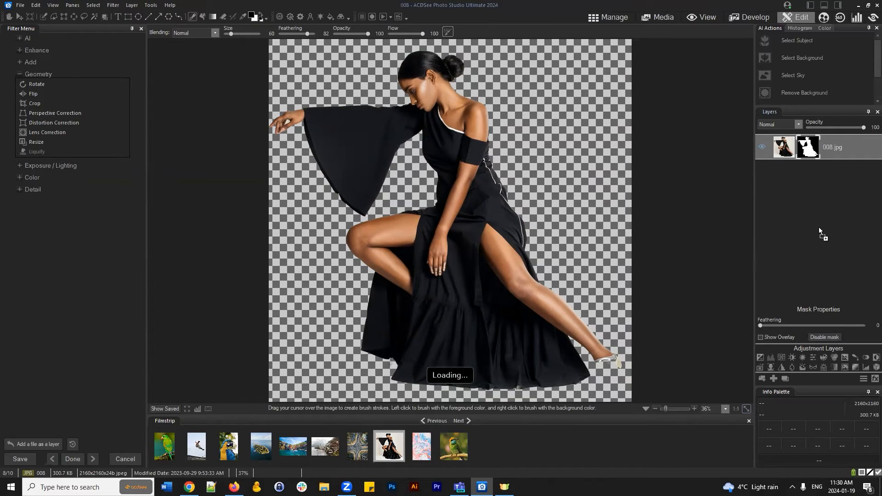
pyautogui.moveTo(825, 148); pyautogui.dragTo(823, 191)
pyautogui.moveTo(498, 191); pyautogui.dragTo(458, 210)
pyautogui.click(162, 31)
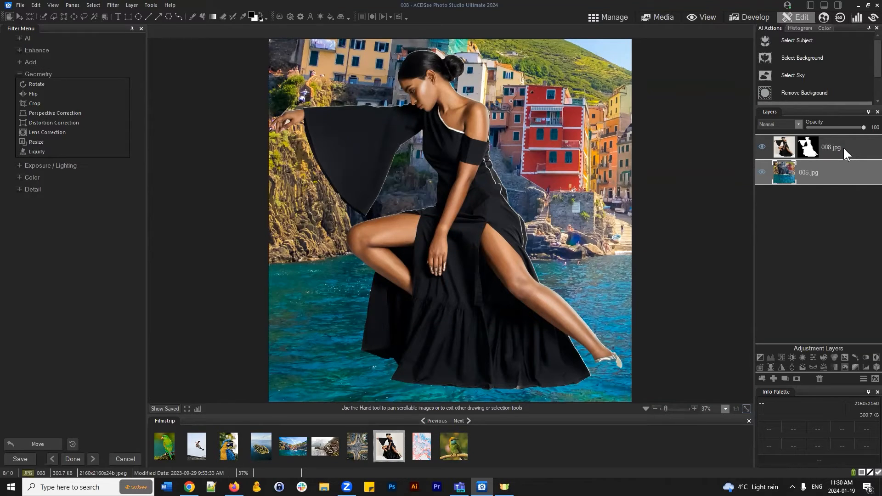
# Toggle the visibility of the 005.jpg layer to compare the woman with and without the new background.
pyautogui.click(770, 198)
pyautogui.click(761, 172)
pyautogui.click(760, 173)
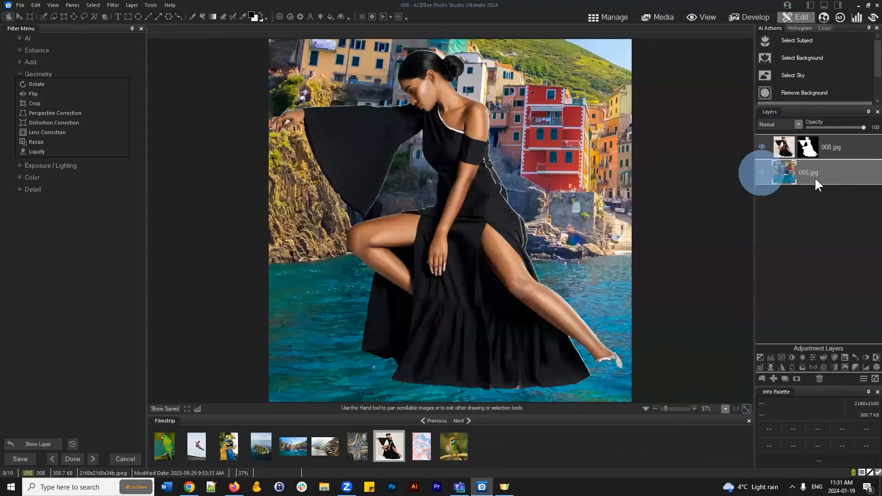
pyautogui.click(833, 171)
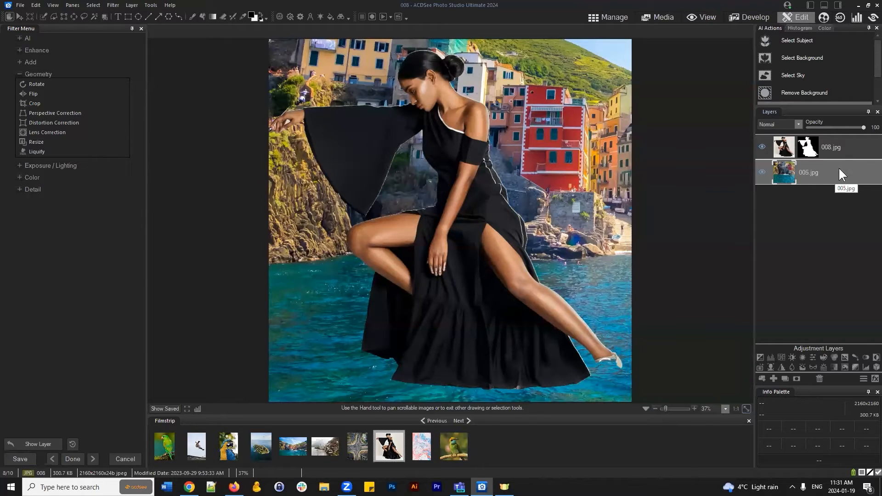
pyautogui.moveTo(838, 168); pyautogui.dragTo(850, 146)
pyautogui.click(847, 147)
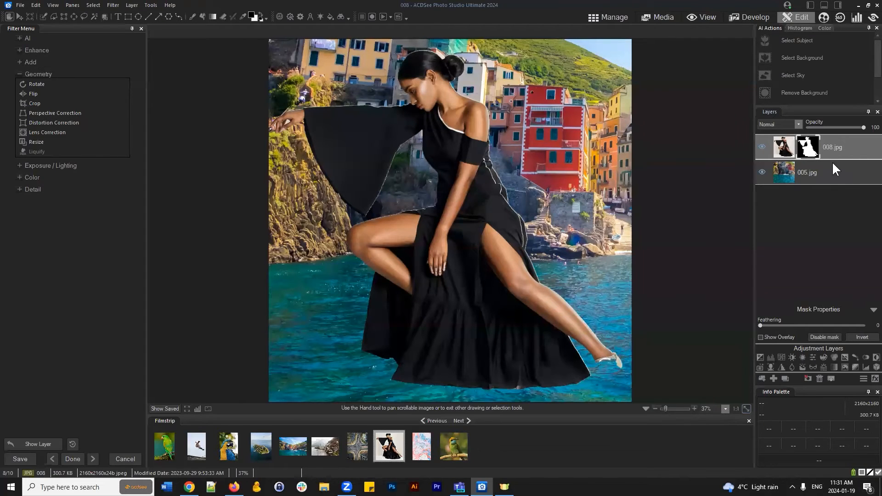
# Replace the 005.jpg layer with a blank layer placed below the masked 008.jpg layer.
pyautogui.click(822, 175)
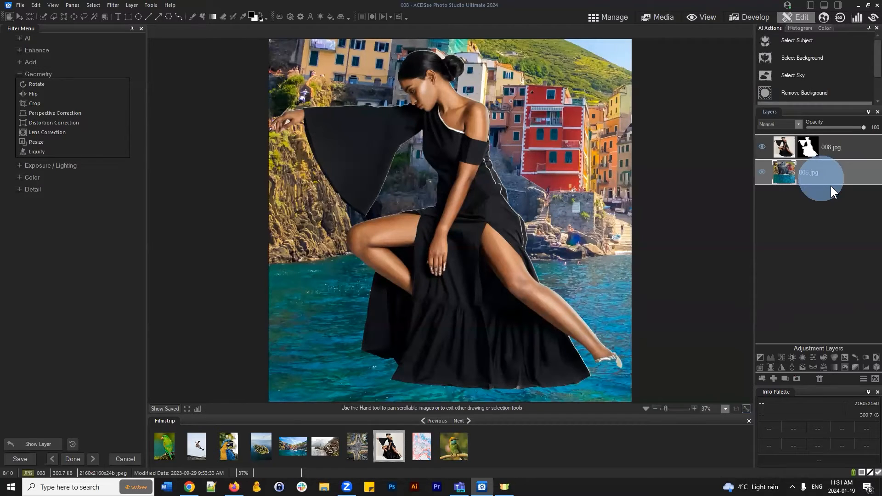
pyautogui.click(819, 375)
pyautogui.click(774, 379)
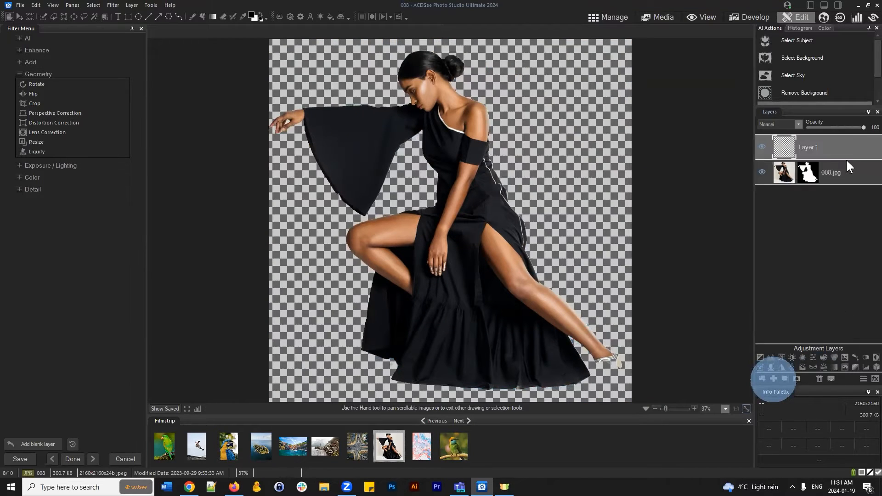
pyautogui.moveTo(832, 147); pyautogui.dragTo(833, 198)
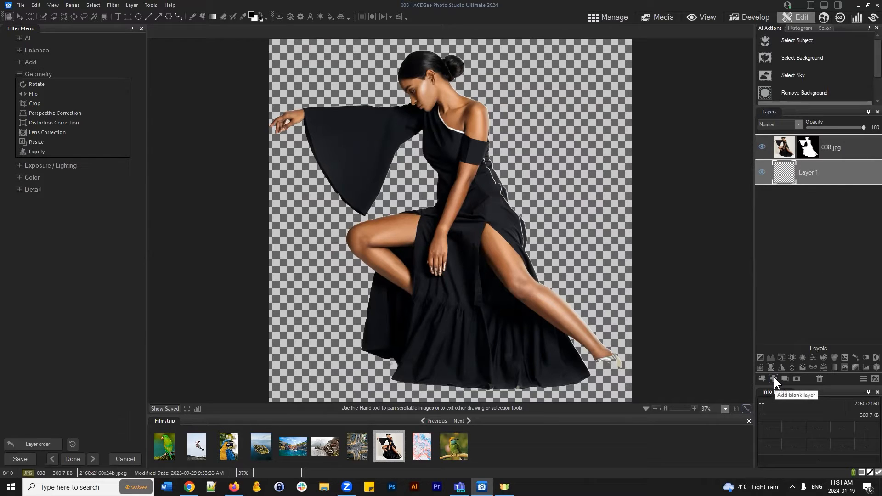
pyautogui.moveTo(826, 177); pyautogui.dragTo(827, 174)
# Fill the blank layer behind the woman with a light orange foreground color using the Fill tool.
pyautogui.click(200, 16)
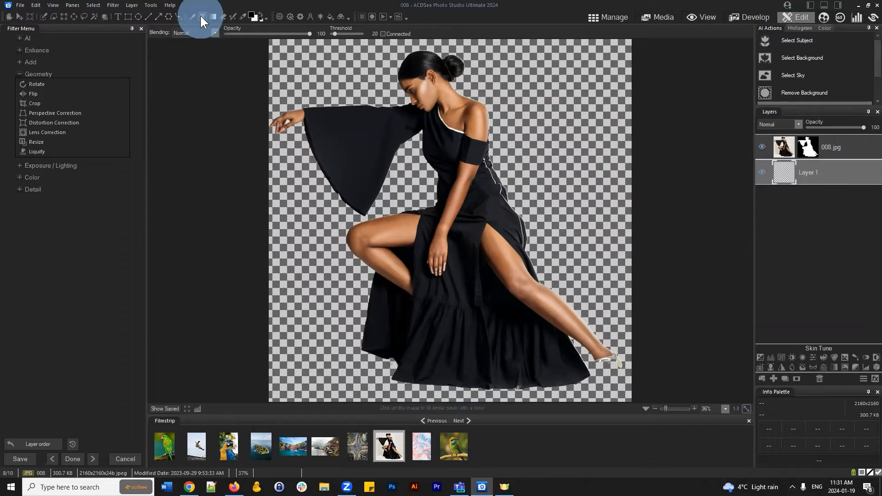
pyautogui.click(252, 14)
pyautogui.click(430, 224)
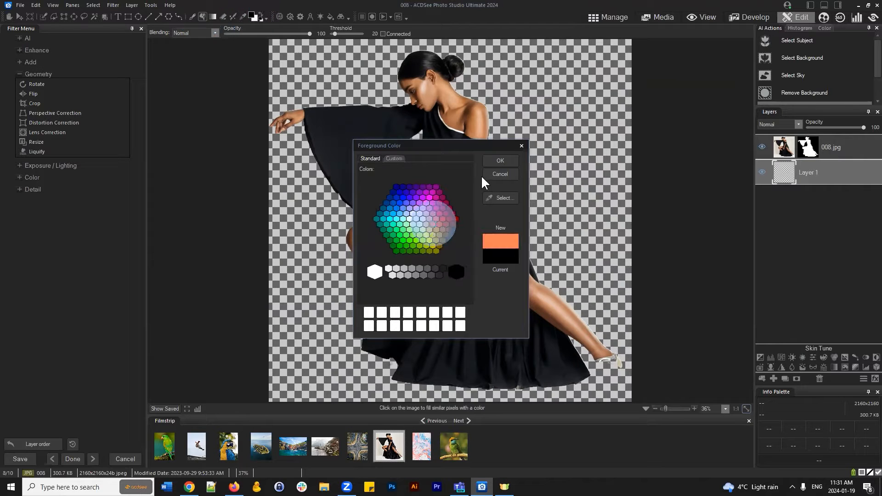
pyautogui.click(496, 161)
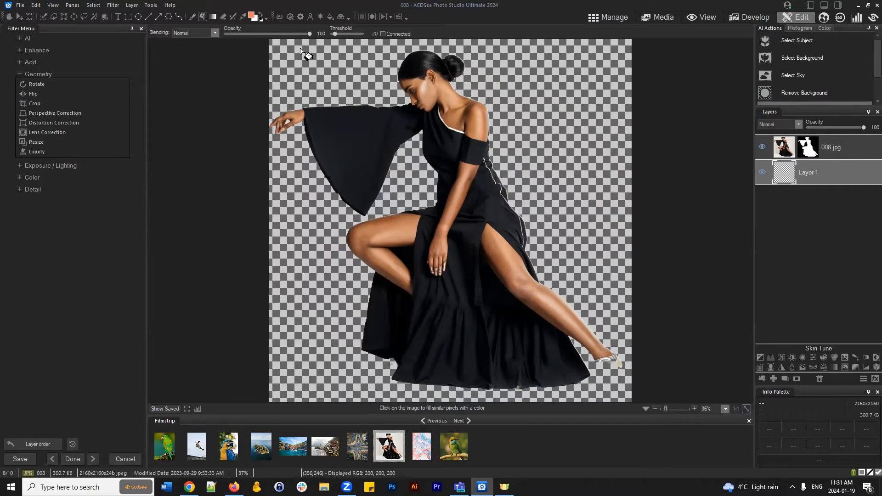
pyautogui.click(251, 13)
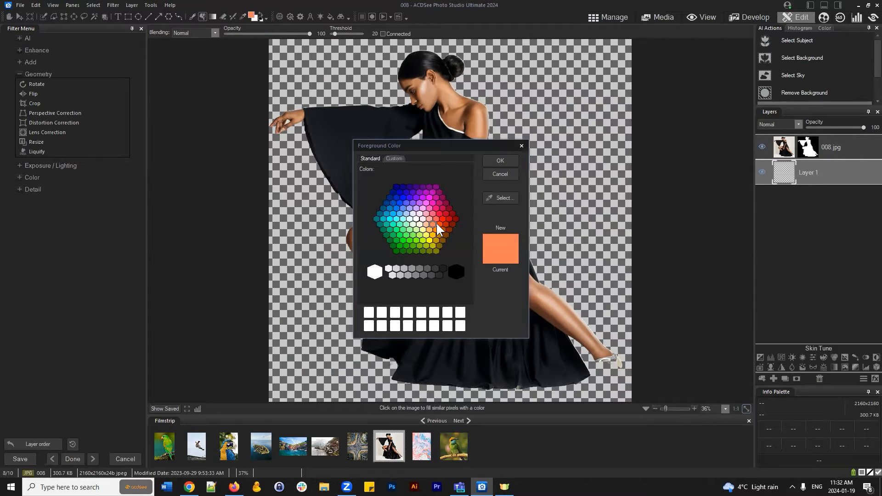
pyautogui.click(501, 159)
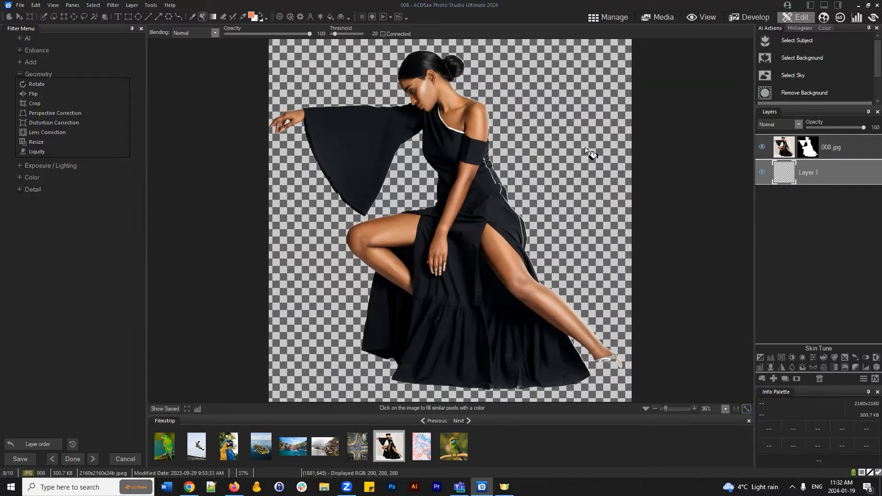
pyautogui.click(584, 149)
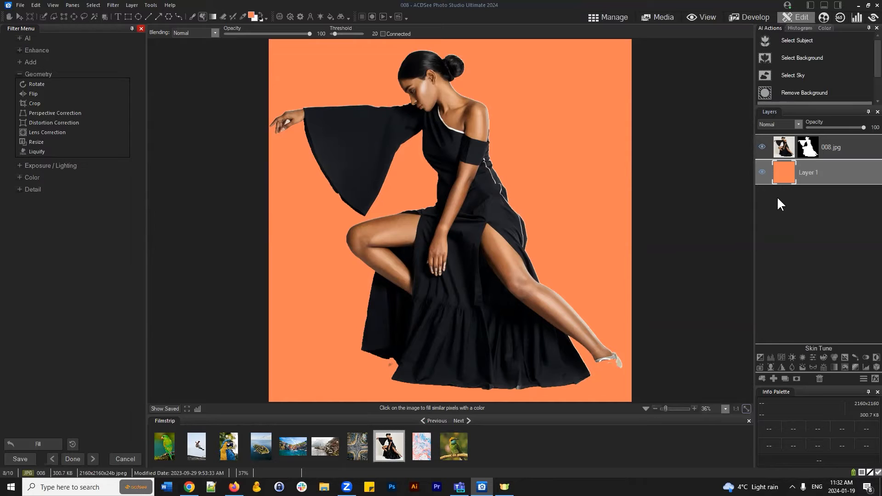
# Examine the cutout edges along the woman's dress, neck, shoulder and hair against the orange background.
pyautogui.scroll(2, 553, 148)
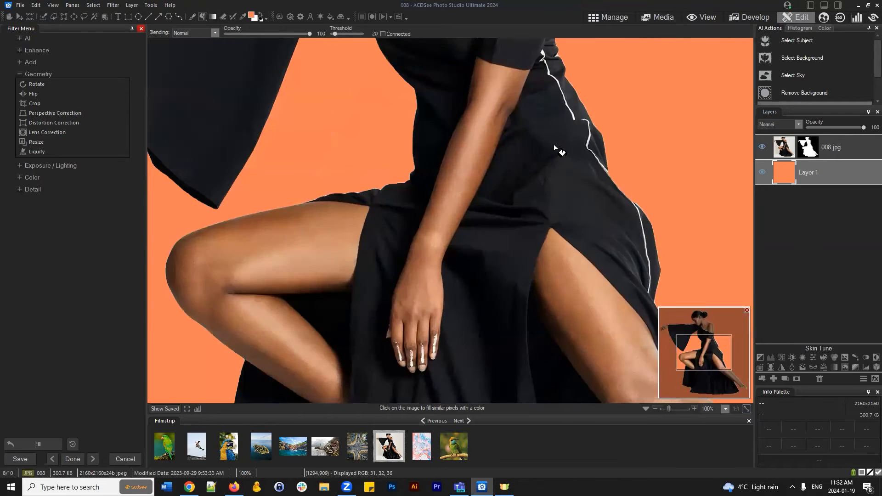
pyautogui.scroll(1, 634, 236)
pyautogui.moveTo(720, 370)
pyautogui.mouseDown()
pyautogui.moveTo(700, 341)
pyautogui.moveTo(722, 360)
pyautogui.moveTo(719, 353)
pyautogui.mouseUp()
pyautogui.scroll(2, 594, 246)
pyautogui.scroll(2, 663, 282)
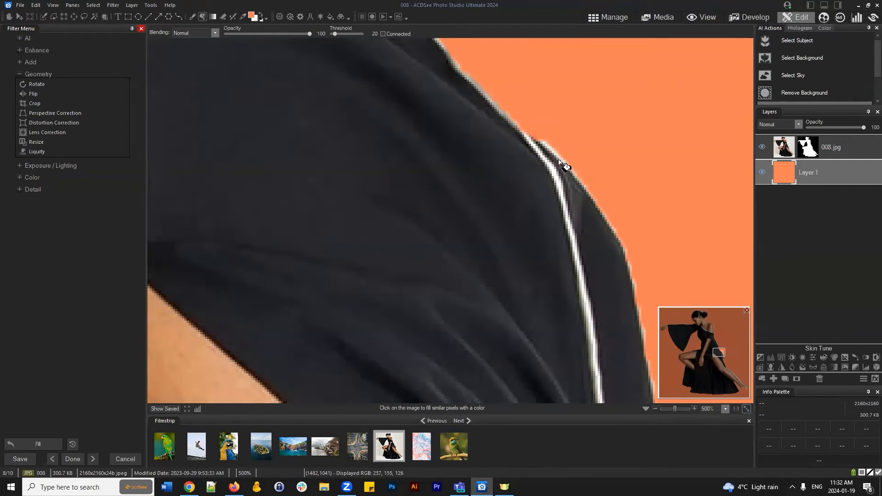
pyautogui.moveTo(721, 356); pyautogui.dragTo(703, 320)
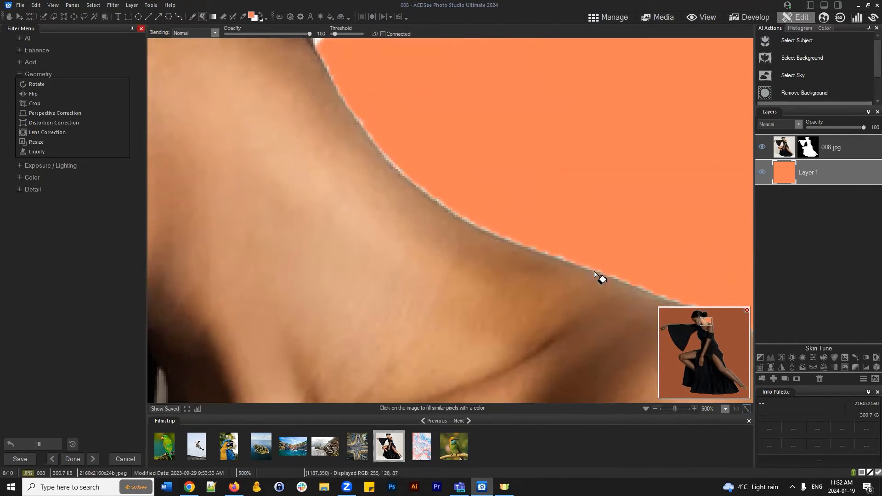
pyautogui.moveTo(704, 322); pyautogui.dragTo(697, 316)
pyautogui.scroll(-3, 565, 247)
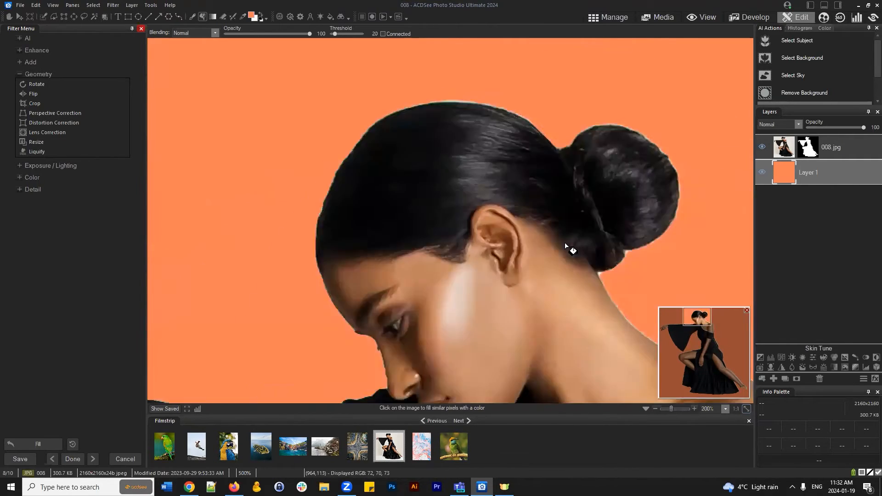
pyautogui.scroll(-3, 565, 246)
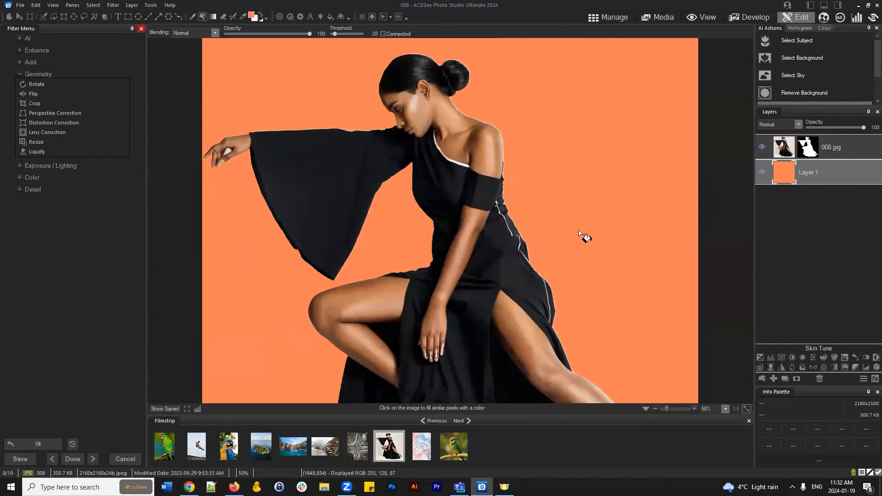
pyautogui.scroll(-2, 578, 233)
pyautogui.scroll(2, 499, 172)
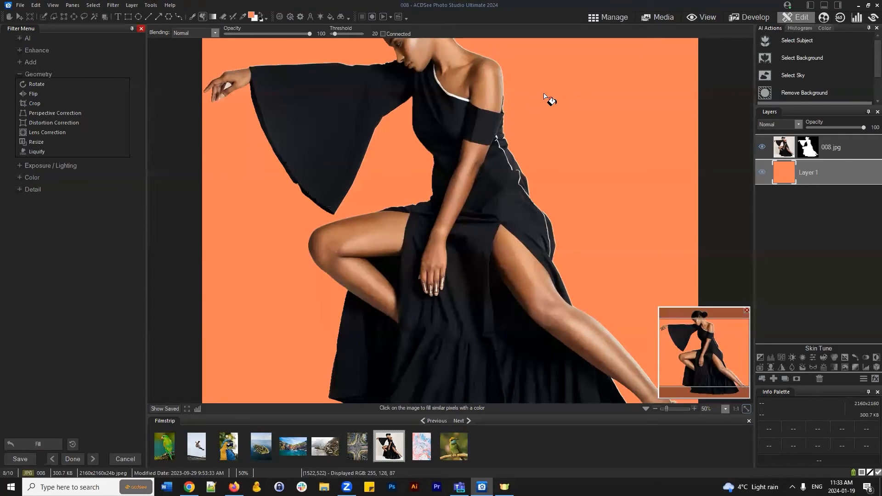
pyautogui.scroll(2, 543, 196)
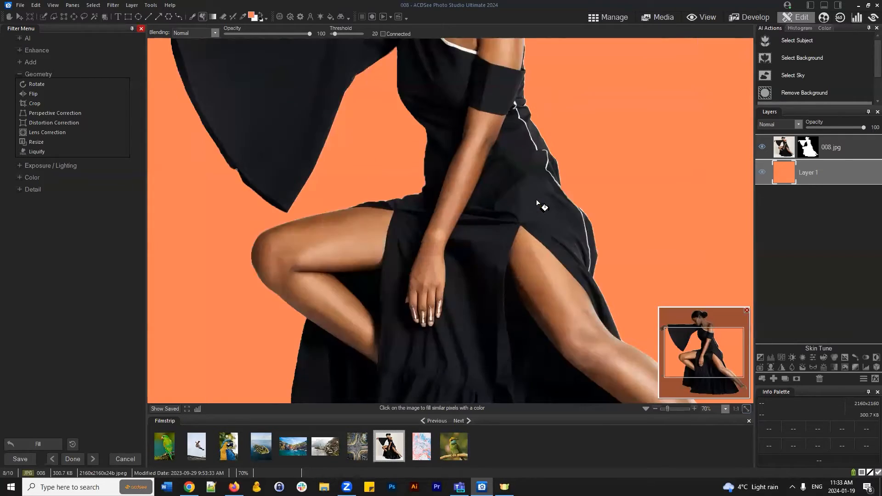
pyautogui.scroll(-2, 543, 195)
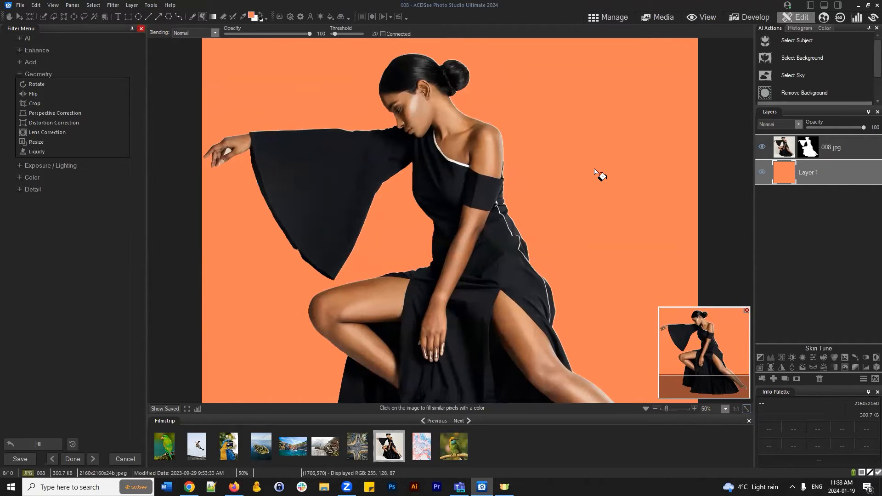
# Delete the layer mask from the 008.jpg layer.
pyautogui.click(833, 151)
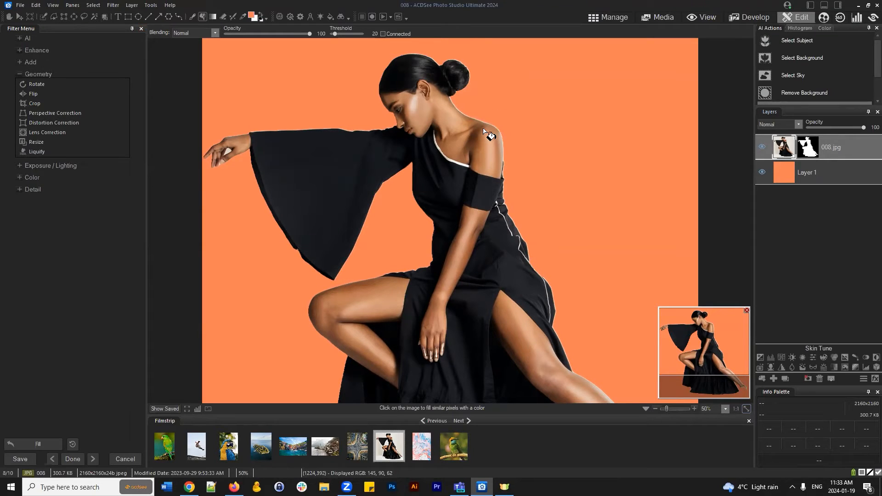
pyautogui.click(811, 150)
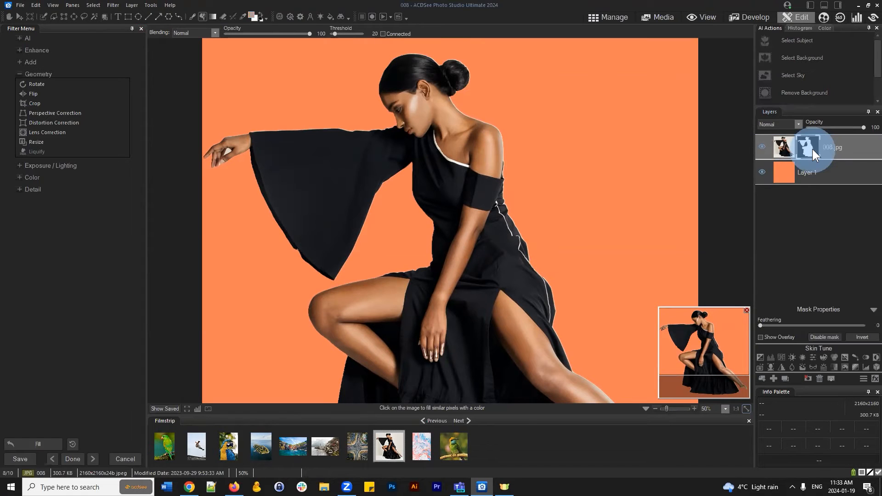
pyautogui.click(807, 377)
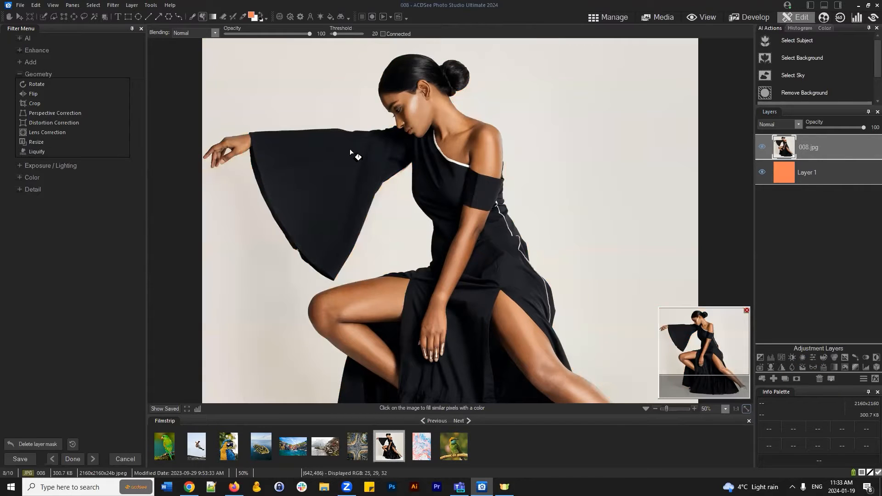
pyautogui.scroll(-2, 476, 157)
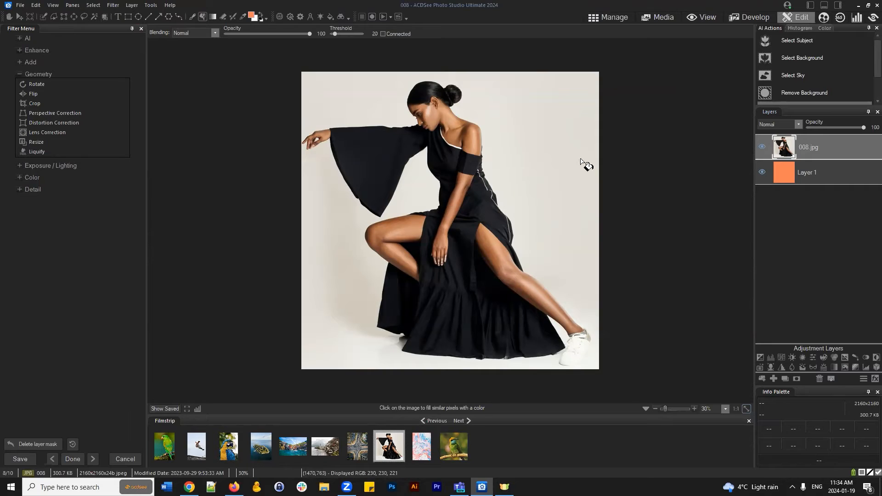
# Select the woman on the 008.jpg layer with AI Select Subject and open the selection for refining.
pyautogui.click(800, 40)
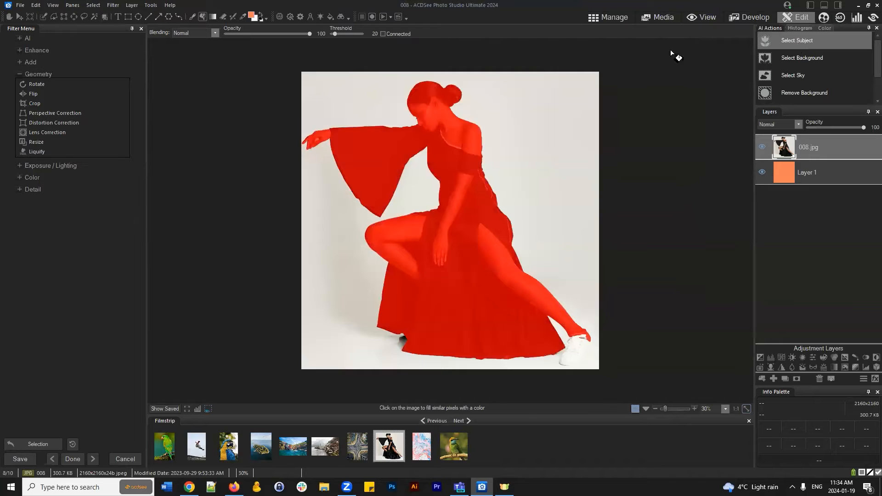
pyautogui.scroll(3, 492, 161)
pyautogui.moveTo(701, 347); pyautogui.dragTo(701, 327)
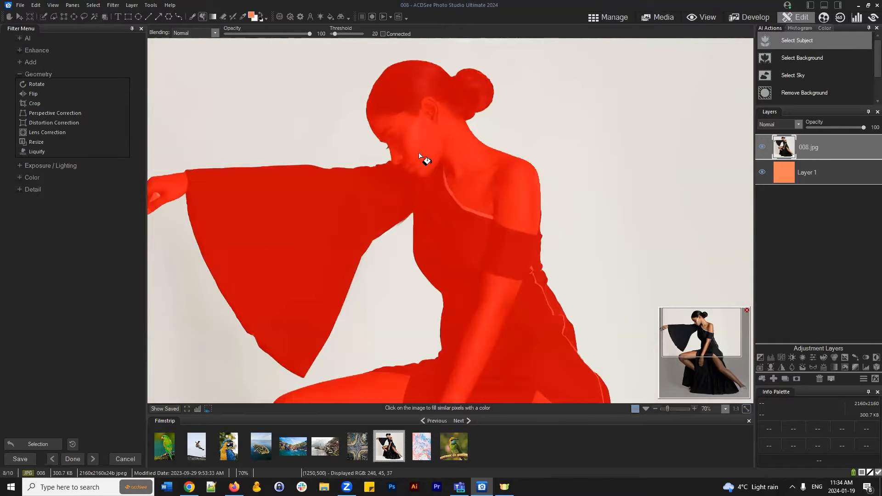
pyautogui.click(94, 5)
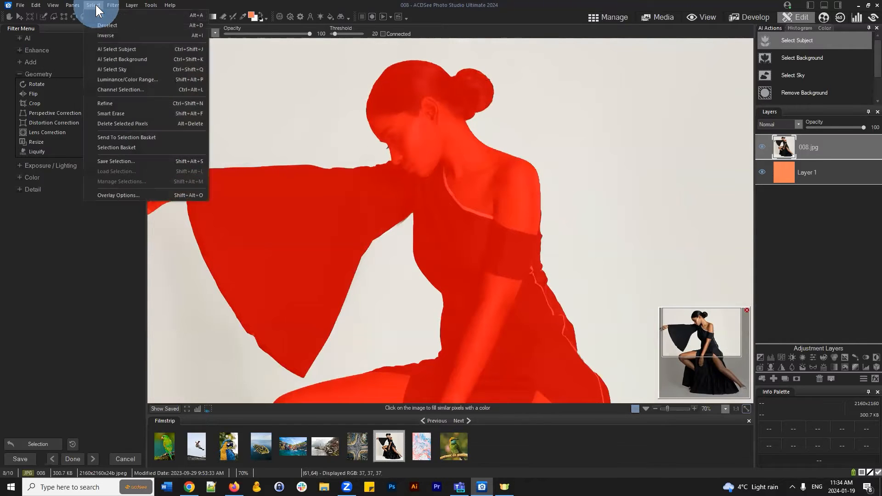
pyautogui.click(108, 103)
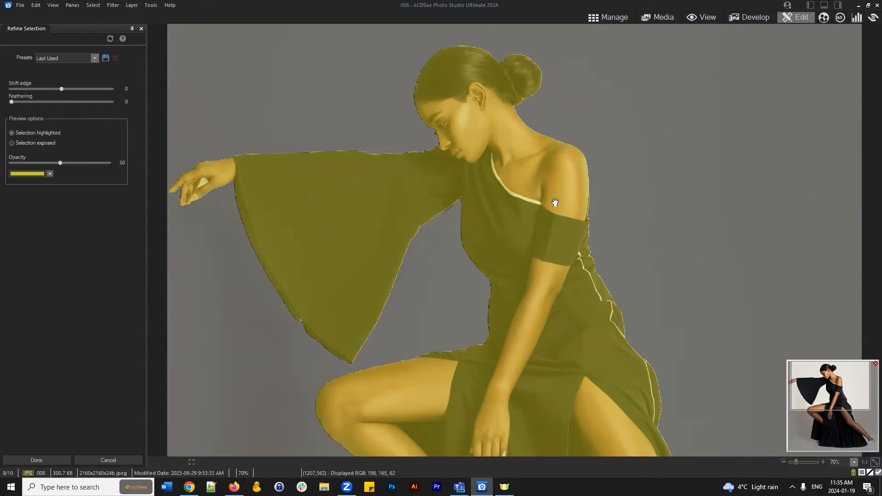
# Change the highlight color of the selection preview from yellow to light blue.
pyautogui.scroll(-2, 556, 202)
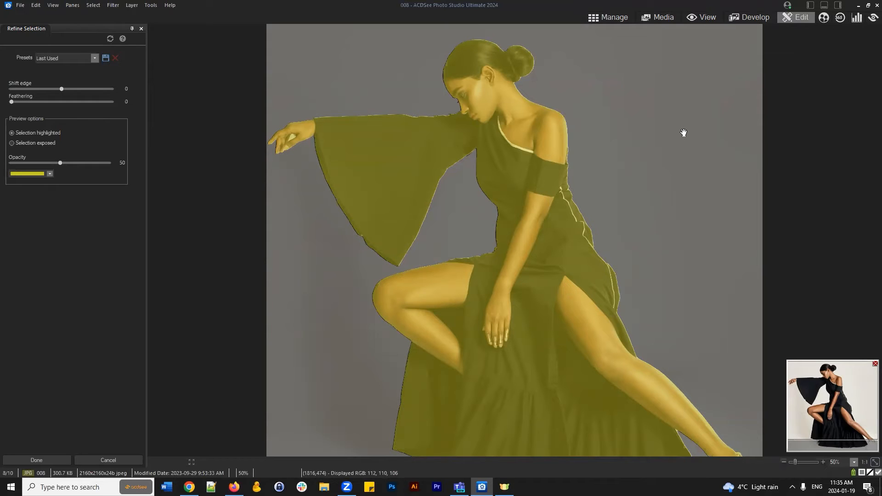
pyautogui.moveTo(845, 399)
pyautogui.mouseDown()
pyautogui.moveTo(849, 428)
pyautogui.moveTo(841, 387)
pyautogui.mouseUp()
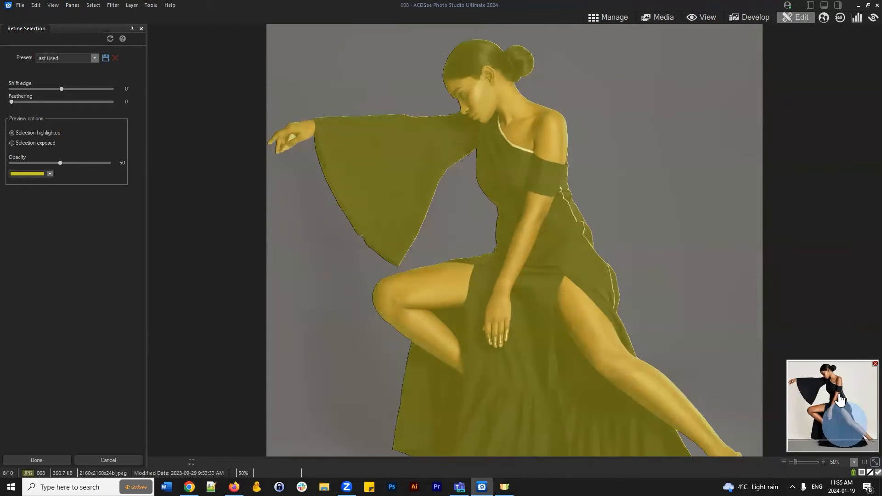
pyautogui.click(28, 173)
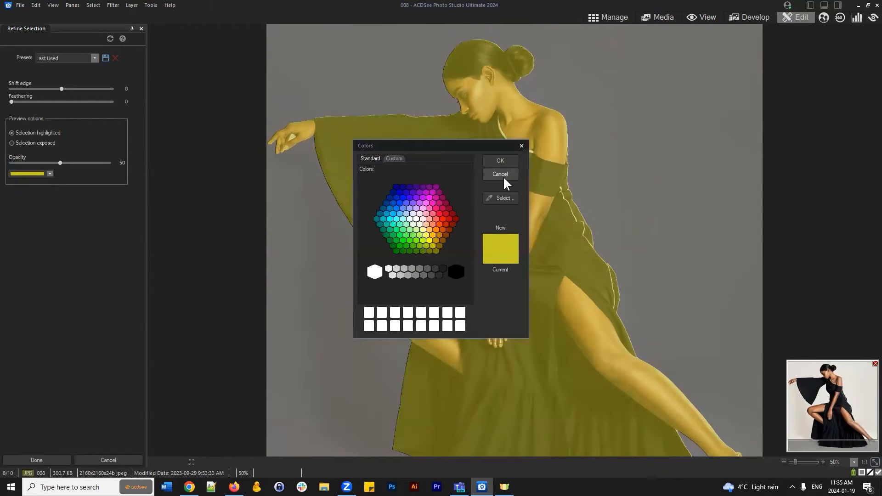
pyautogui.click(504, 179)
pyautogui.click(28, 174)
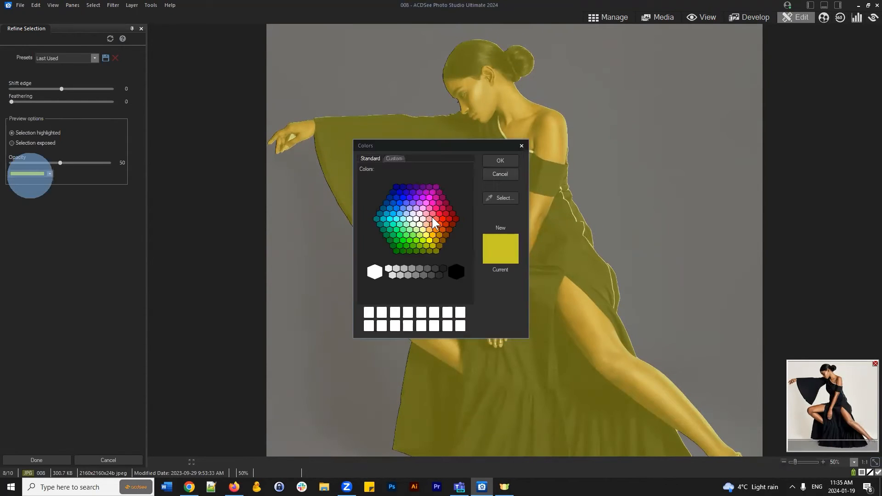
pyautogui.click(404, 213)
pyautogui.click(500, 161)
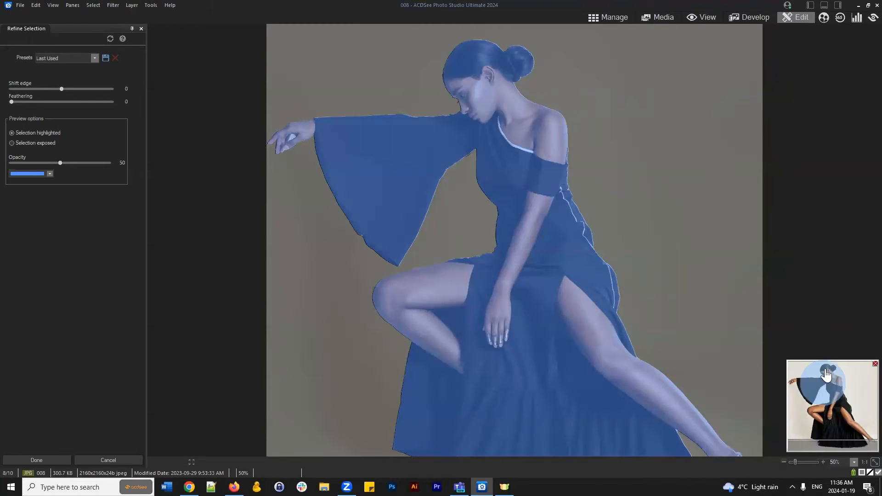
# Try expanding the selection with Shift edge 42 and contracting it with -43, and reset Shift edge to 0.
pyautogui.scroll(2, 543, 152)
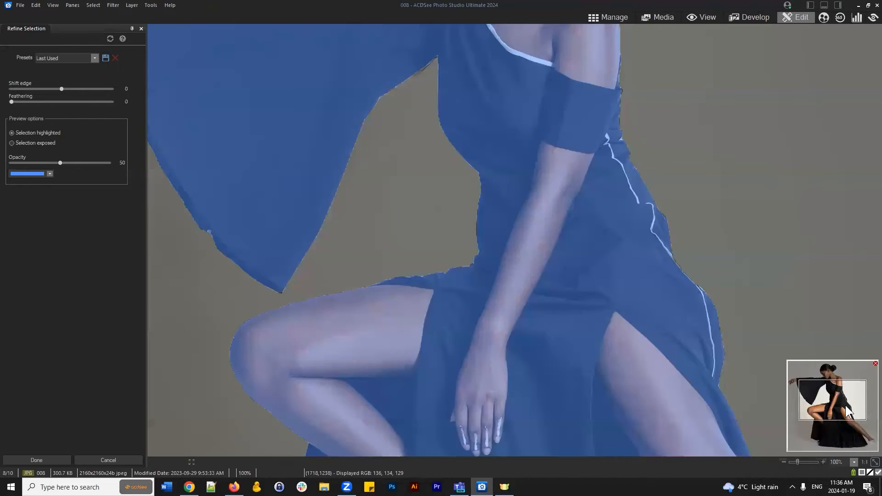
pyautogui.moveTo(845, 405); pyautogui.dragTo(834, 385)
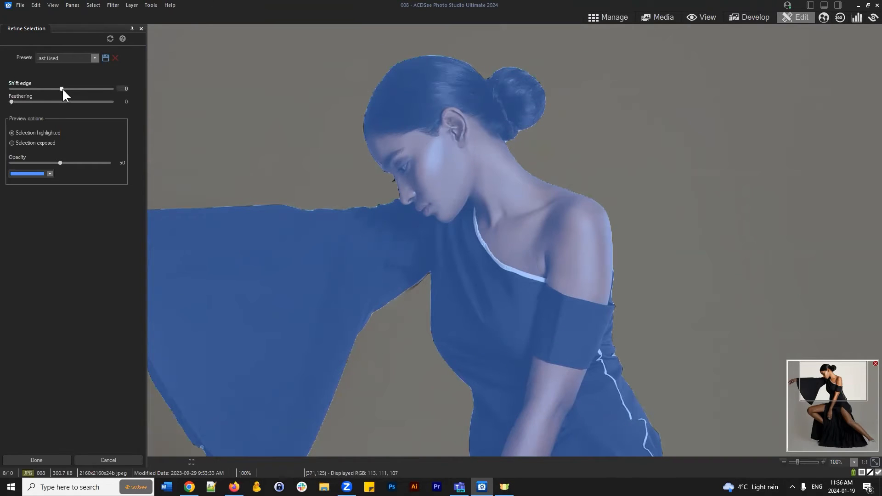
pyautogui.moveTo(62, 87); pyautogui.dragTo(81, 88)
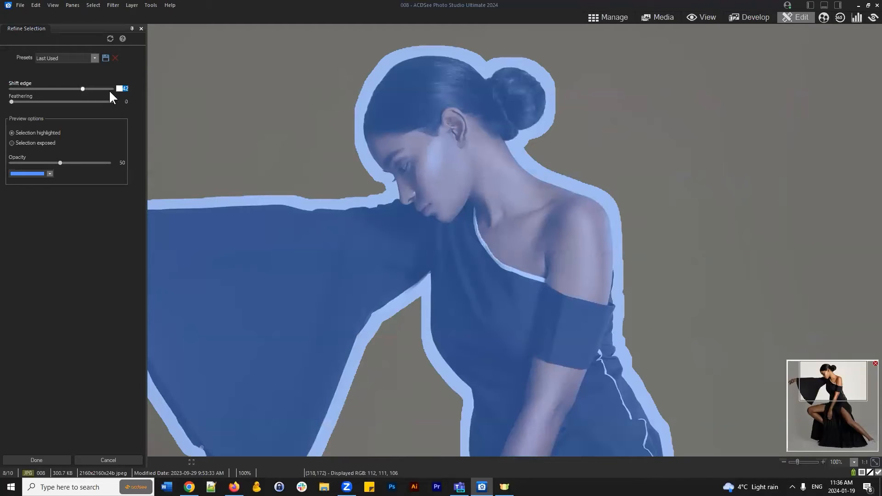
pyautogui.moveTo(82, 88); pyautogui.dragTo(40, 89)
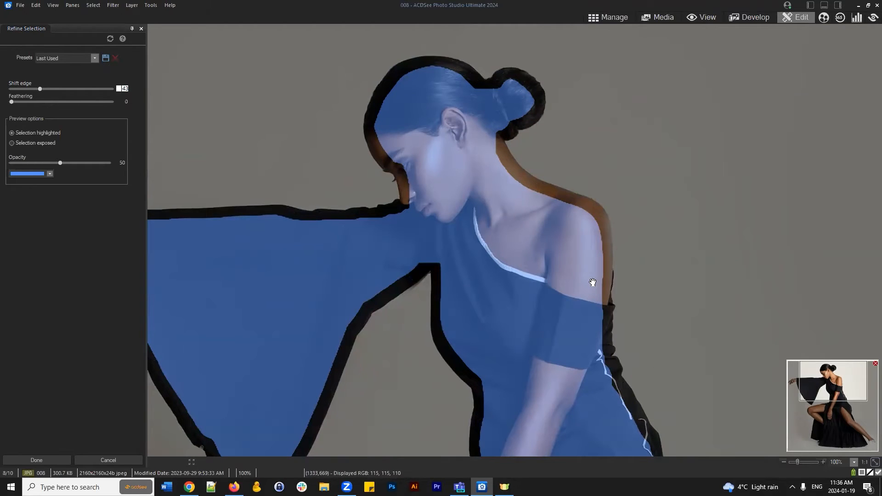
pyautogui.moveTo(820, 387); pyautogui.dragTo(839, 383)
pyautogui.click(120, 88)
pyautogui.write('0')
pyautogui.press('Return')
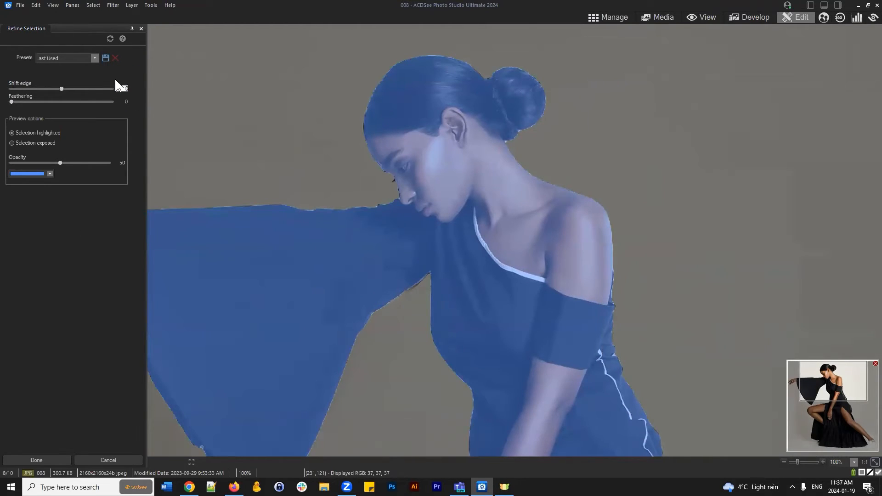
# Contract the selection slightly by trying Shift edge -7 and settling on -5.
pyautogui.click(127, 88)
pyautogui.write('-7')
pyautogui.press('Return')
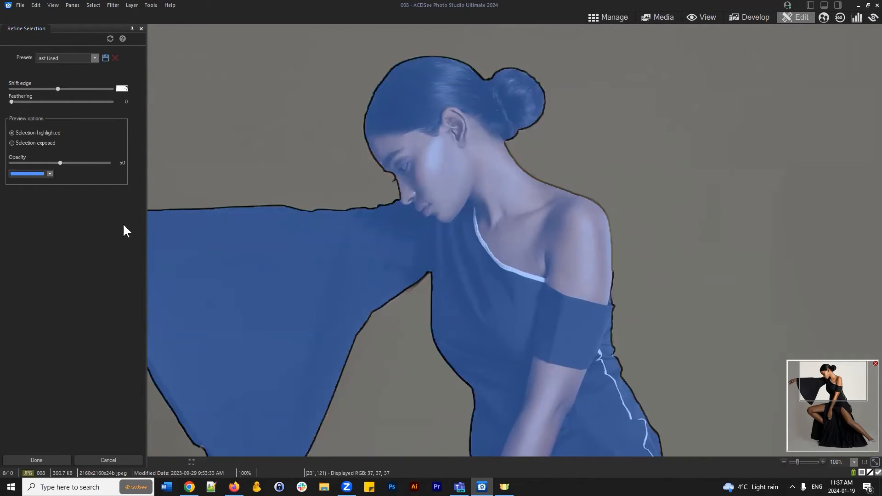
pyautogui.click(123, 87)
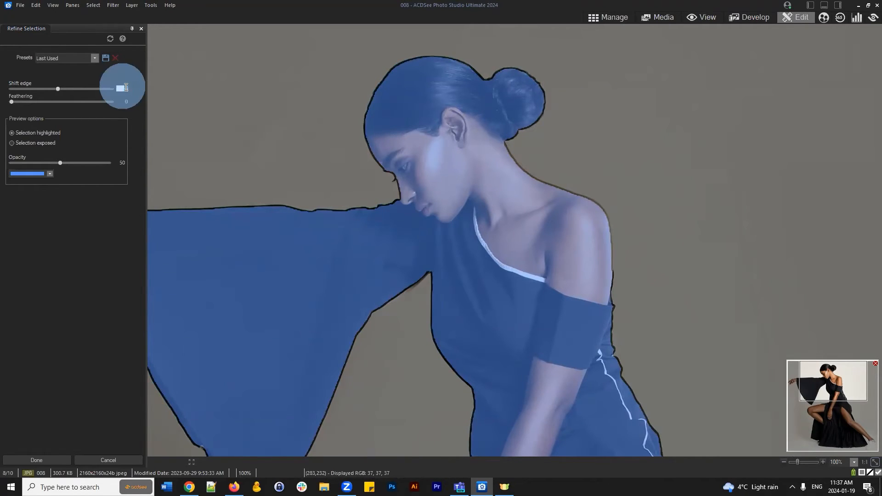
pyautogui.write('-5')
pyautogui.press('Return')
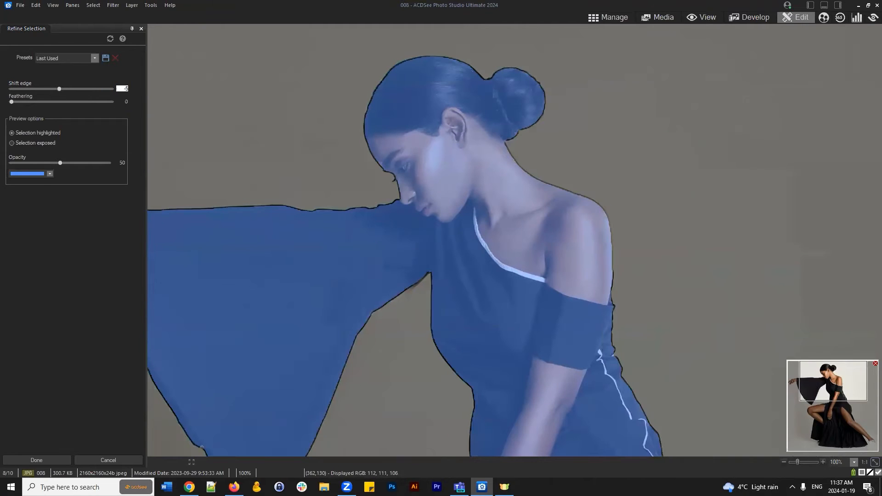
# Check the contracted edge around the woman's hair, face and shoulder, and apply the refined selection.
pyautogui.scroll(1, 509, 220)
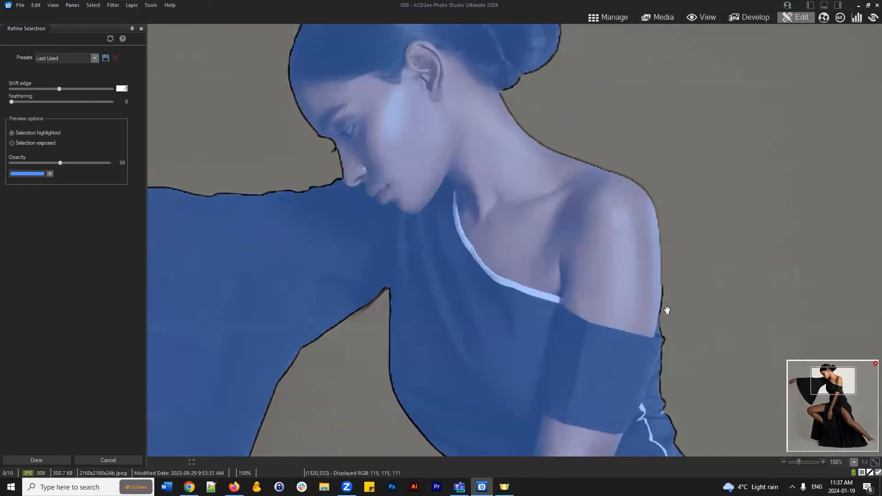
pyautogui.click(831, 381)
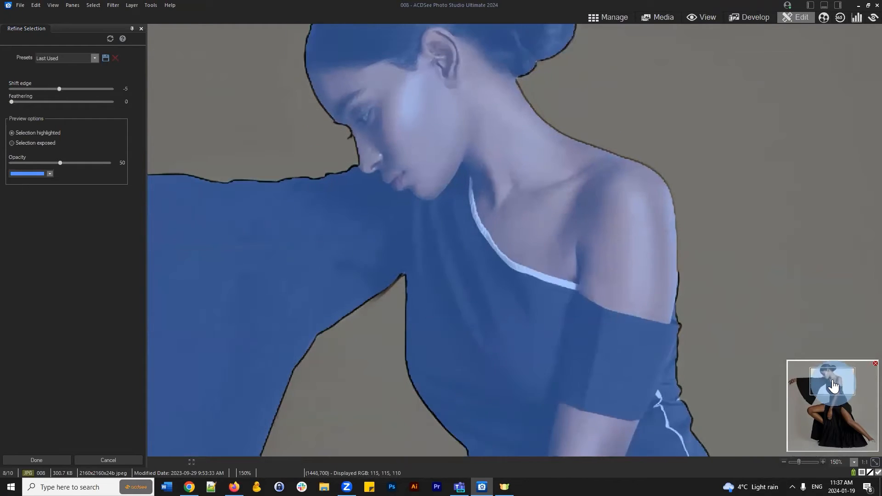
pyautogui.moveTo(833, 386); pyautogui.dragTo(832, 378)
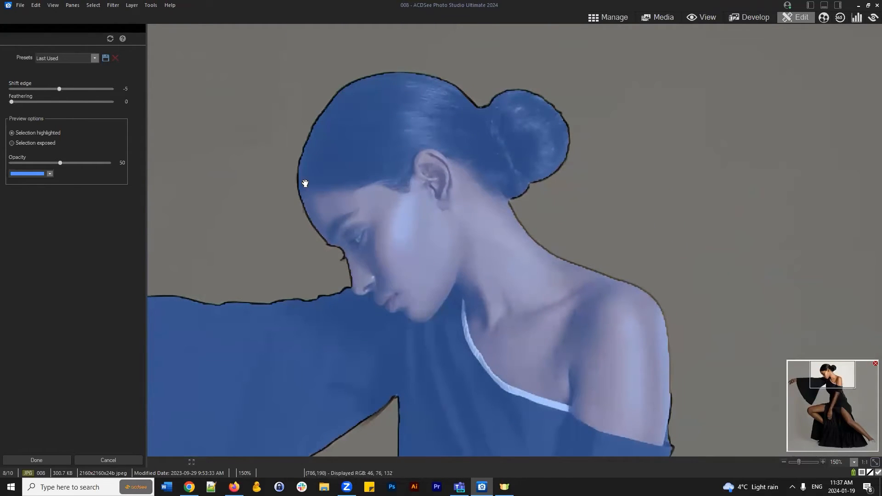
pyautogui.moveTo(839, 378)
pyautogui.mouseDown()
pyautogui.moveTo(857, 446)
pyautogui.moveTo(820, 440)
pyautogui.moveTo(822, 409)
pyautogui.moveTo(841, 382)
pyautogui.mouseUp()
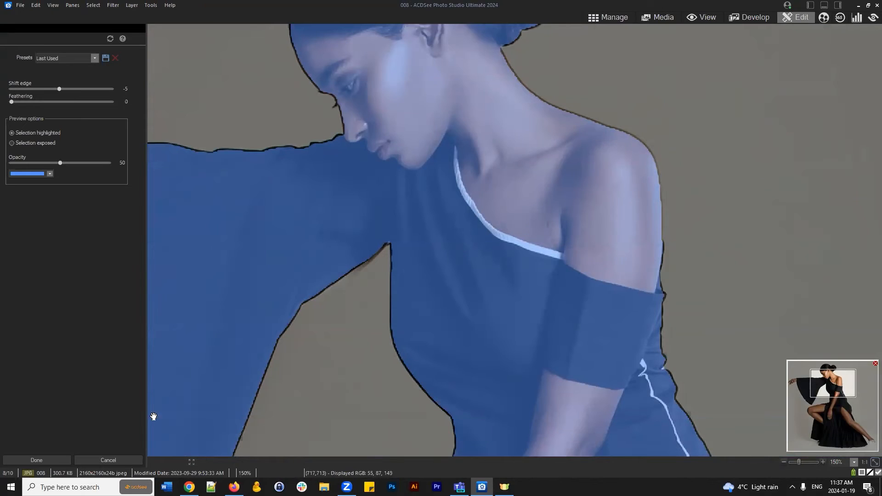
pyautogui.click(871, 463)
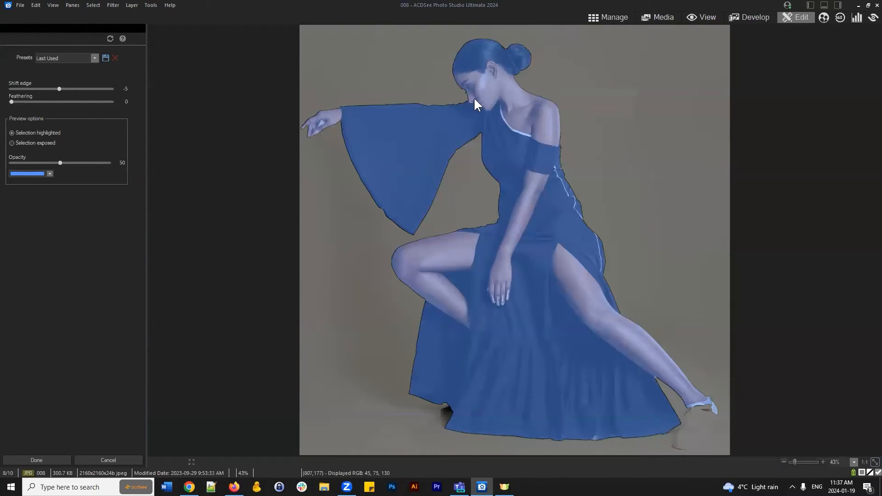
pyautogui.click(37, 459)
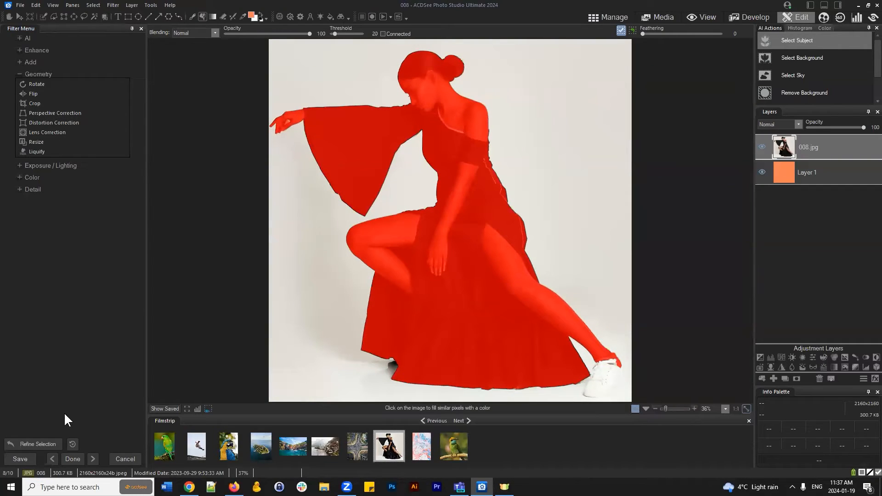
# Add a layer mask to the 008.jpg layer from the refined selection and clear the selection.
pyautogui.click(793, 374)
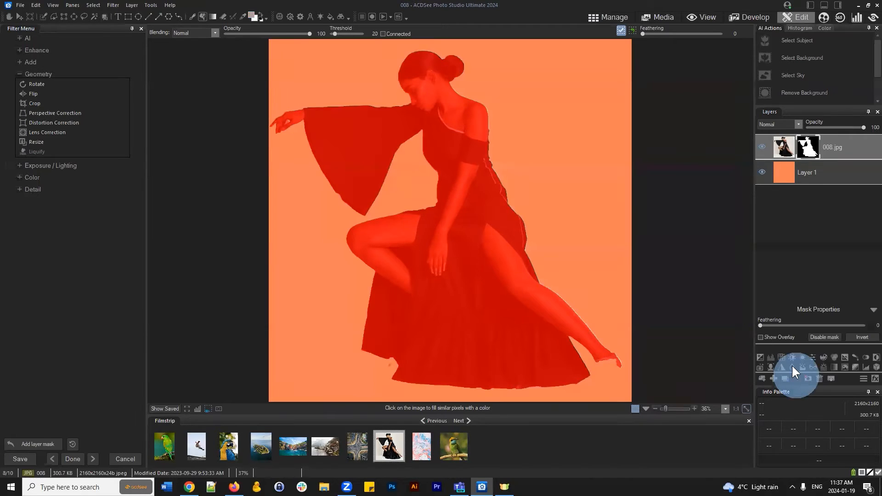
pyautogui.click(94, 6)
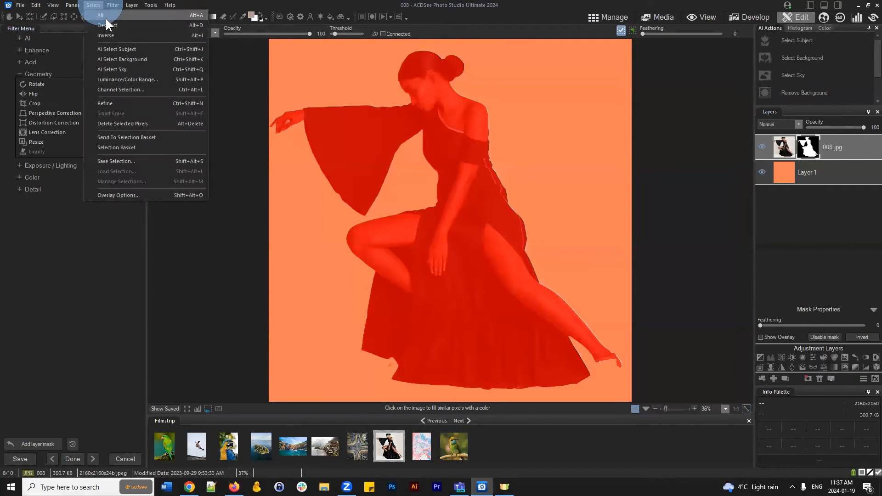
pyautogui.click(106, 18)
pyautogui.click(94, 6)
pyautogui.click(105, 25)
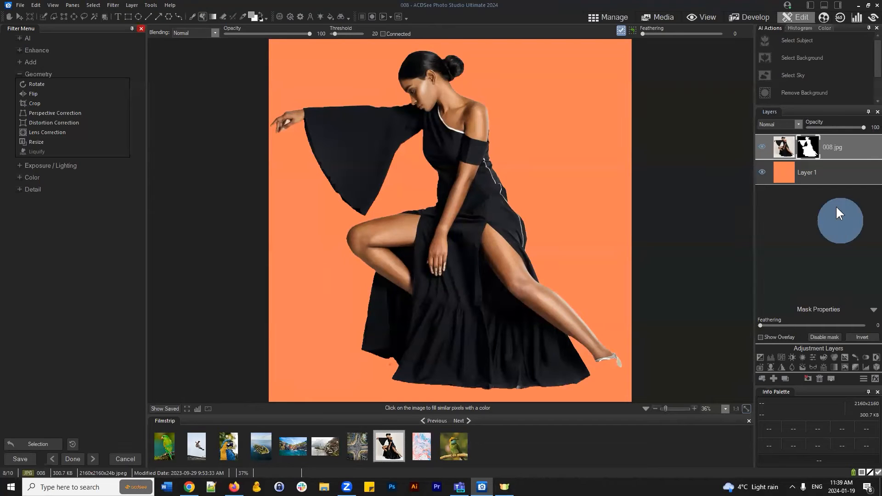
# Delete the layer mask from the 008.jpg layer and reselect the woman with AI Select Subject.
pyautogui.click(807, 379)
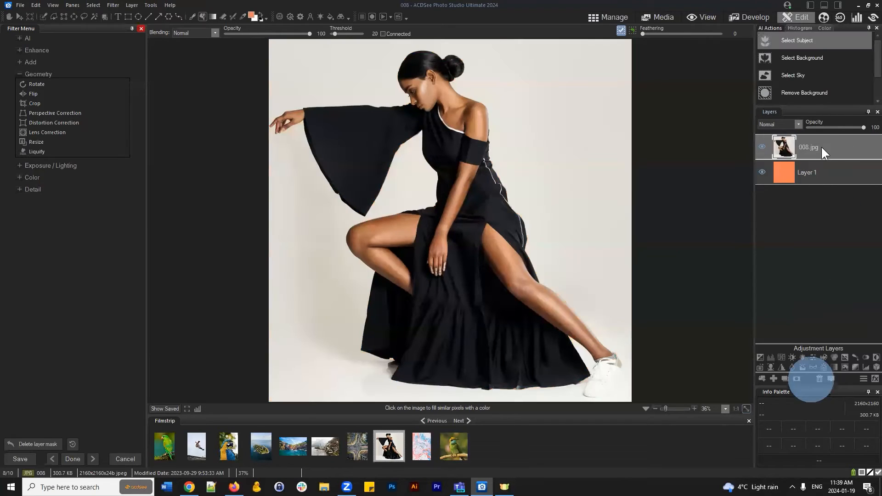
pyautogui.click(802, 38)
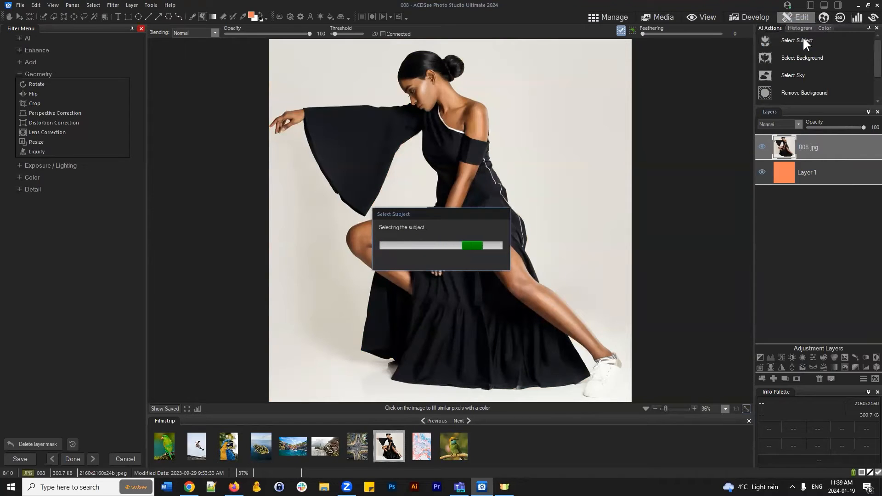
pyautogui.click(93, 5)
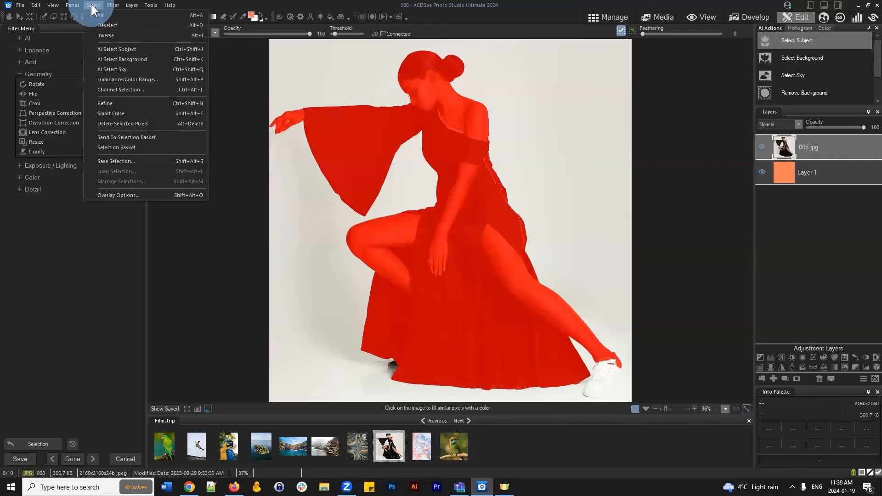
pyautogui.click(113, 103)
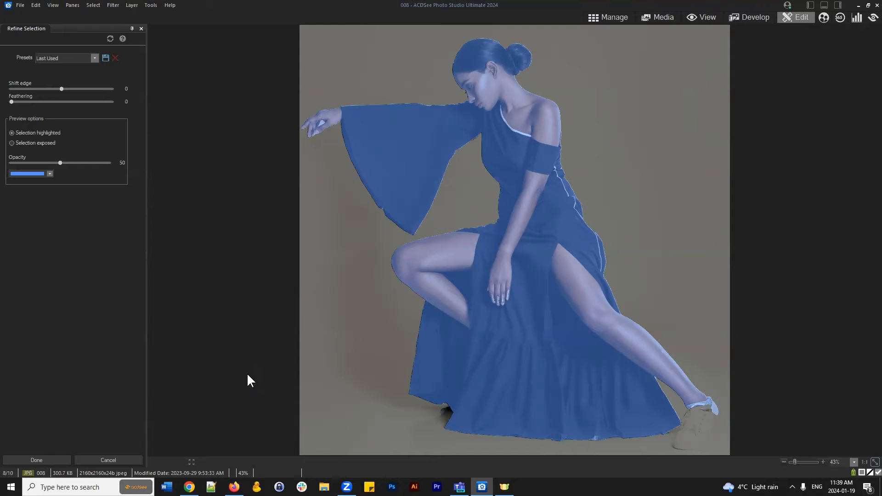
pyautogui.click(107, 460)
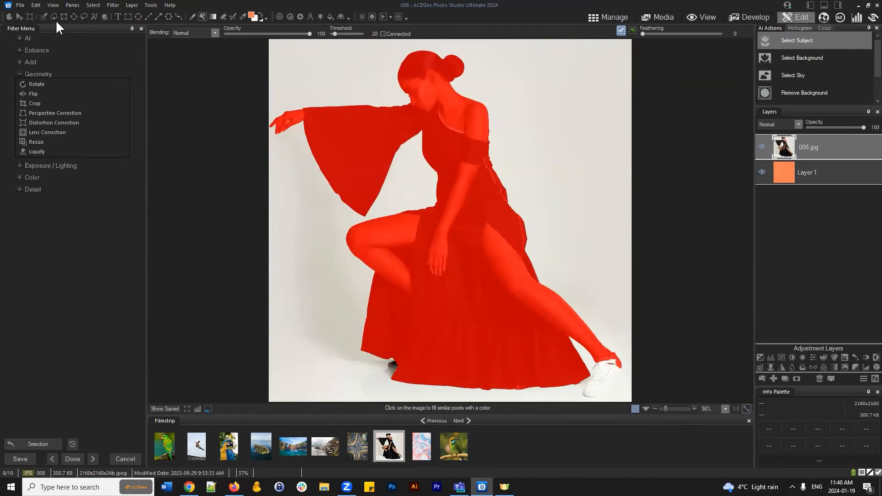
# Set up the Selection Brush with Smart Brushing set to Magic for the missed area beneath the skirt's hem.
pyautogui.click(11, 16)
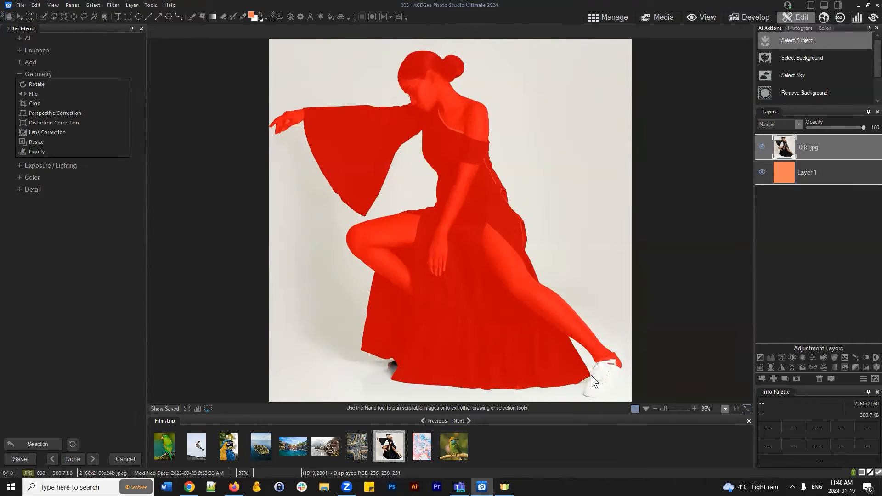
pyautogui.scroll(3, 435, 308)
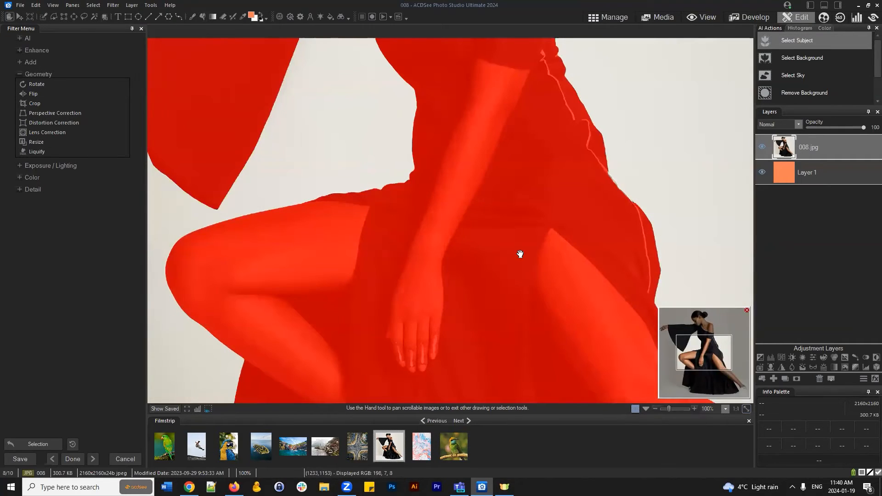
pyautogui.moveTo(697, 331); pyautogui.dragTo(683, 395)
pyautogui.scroll(1, 681, 386)
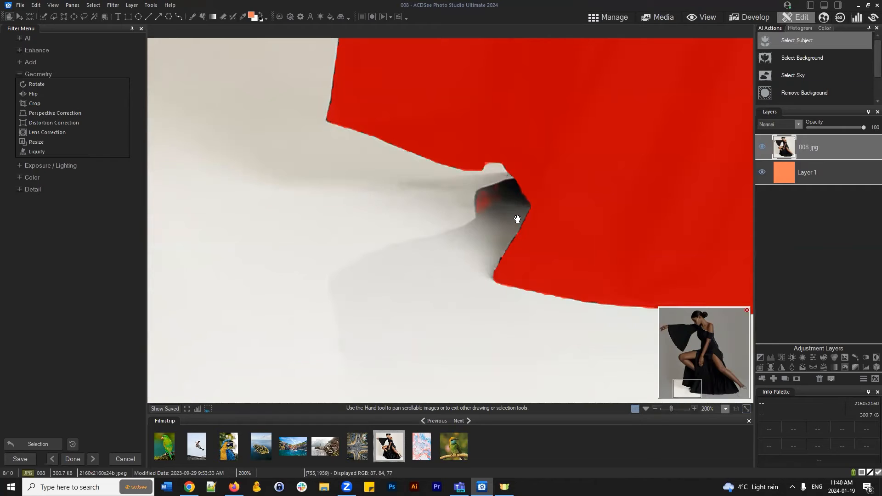
pyautogui.click(42, 14)
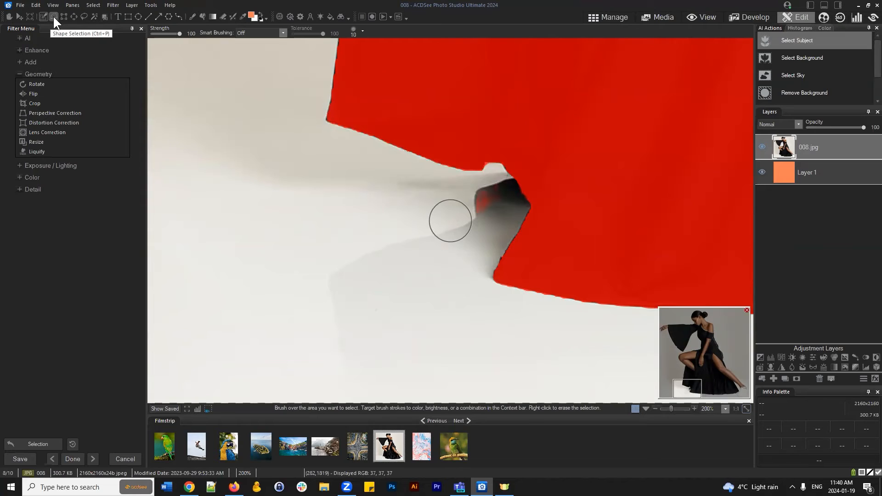
pyautogui.click(43, 16)
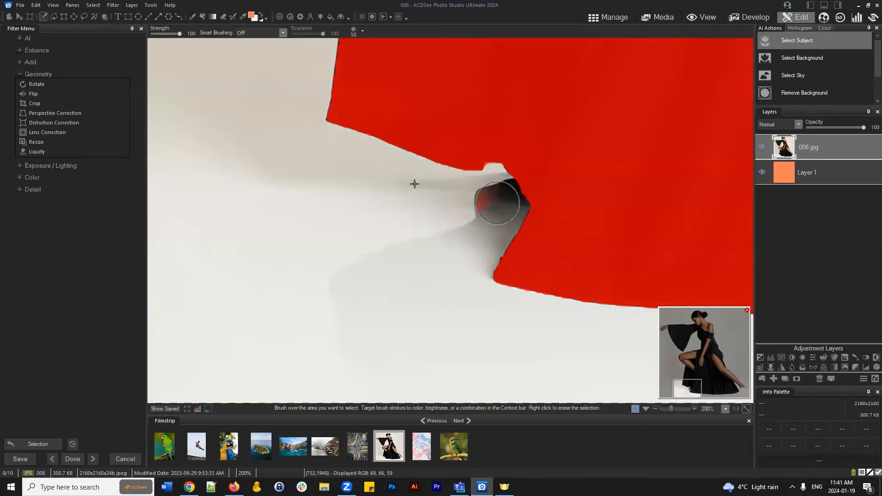
pyautogui.click(43, 17)
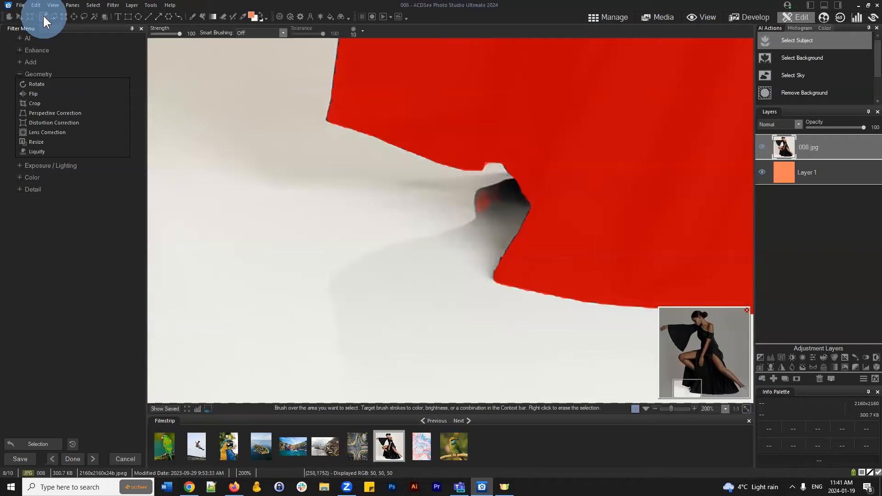
pyautogui.click(282, 32)
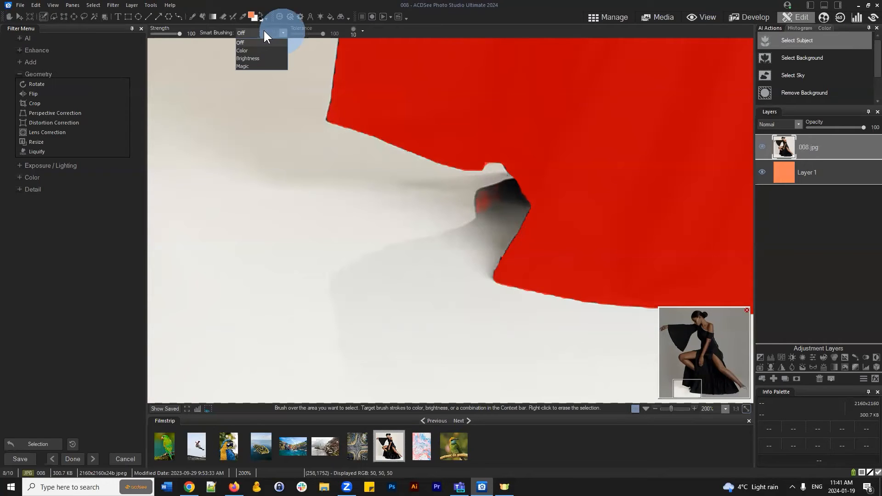
pyautogui.click(245, 66)
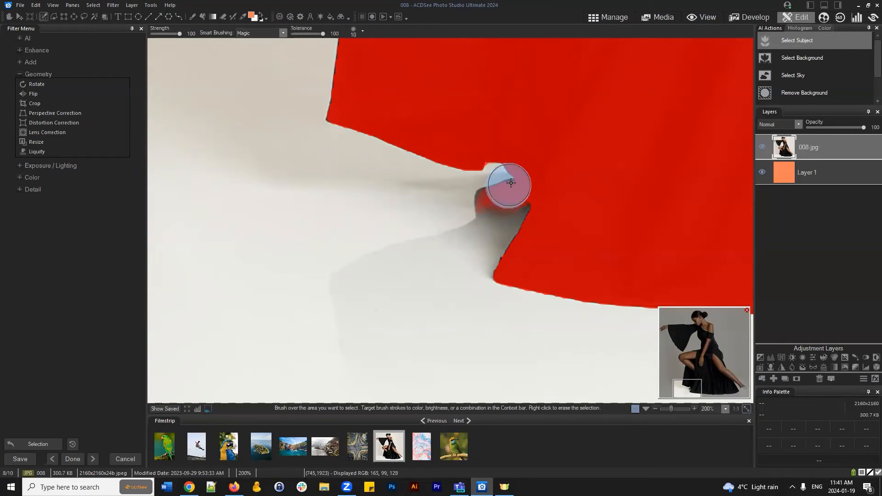
# Lower the brush tolerance to 23 and brush the dark foot area beneath the skirt's hem into the selection.
pyautogui.moveTo(486, 192)
pyautogui.mouseDown()
pyautogui.moveTo(514, 189)
pyautogui.moveTo(530, 203)
pyautogui.moveTo(479, 184)
pyautogui.moveTo(485, 176)
pyautogui.moveTo(468, 188)
pyautogui.moveTo(462, 208)
pyautogui.moveTo(515, 195)
pyautogui.moveTo(495, 210)
pyautogui.moveTo(452, 195)
pyautogui.mouseUp()
pyautogui.moveTo(322, 34); pyautogui.dragTo(300, 34)
pyautogui.moveTo(480, 174)
pyautogui.mouseDown()
pyautogui.moveTo(514, 203)
pyautogui.moveTo(503, 212)
pyautogui.moveTo(524, 223)
pyautogui.moveTo(502, 216)
pyautogui.moveTo(525, 220)
pyautogui.moveTo(528, 207)
pyautogui.moveTo(490, 206)
pyautogui.mouseUp()
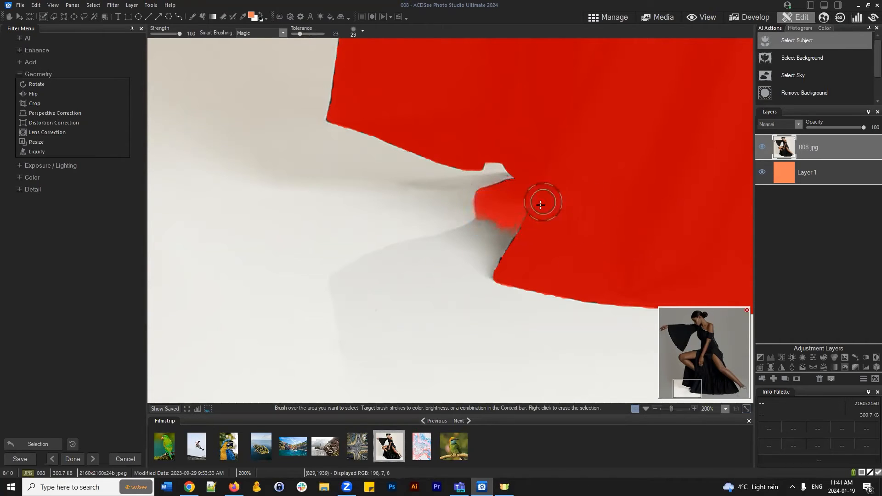
pyautogui.moveTo(545, 199)
pyautogui.mouseDown()
pyautogui.moveTo(502, 206)
pyautogui.moveTo(526, 211)
pyautogui.mouseUp()
# Close the navigator thumbnail over the white shoe and set up the Shape Selection tool to add to the existing selection.
pyautogui.scroll(-1, 530, 173)
pyautogui.scroll(-5, 592, 192)
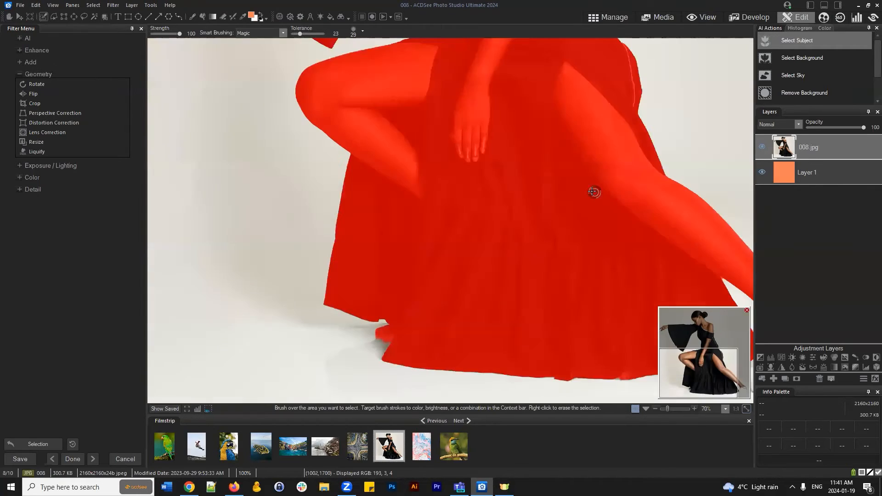
pyautogui.scroll(4, 580, 342)
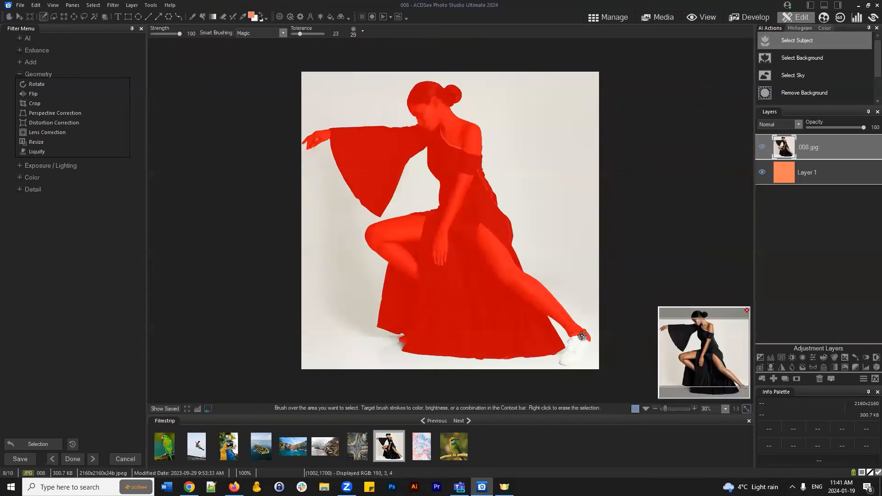
pyautogui.moveTo(707, 350); pyautogui.dragTo(746, 398)
pyautogui.scroll(1, 604, 324)
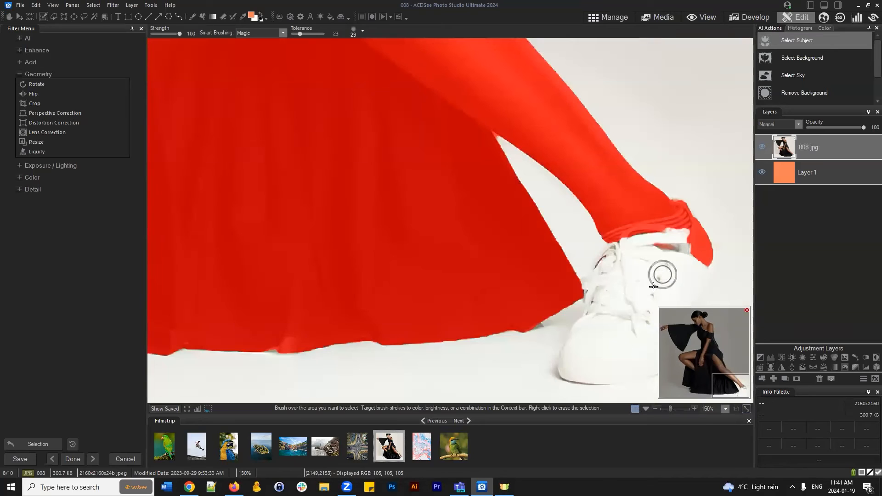
pyautogui.click(635, 409)
pyautogui.click(635, 409)
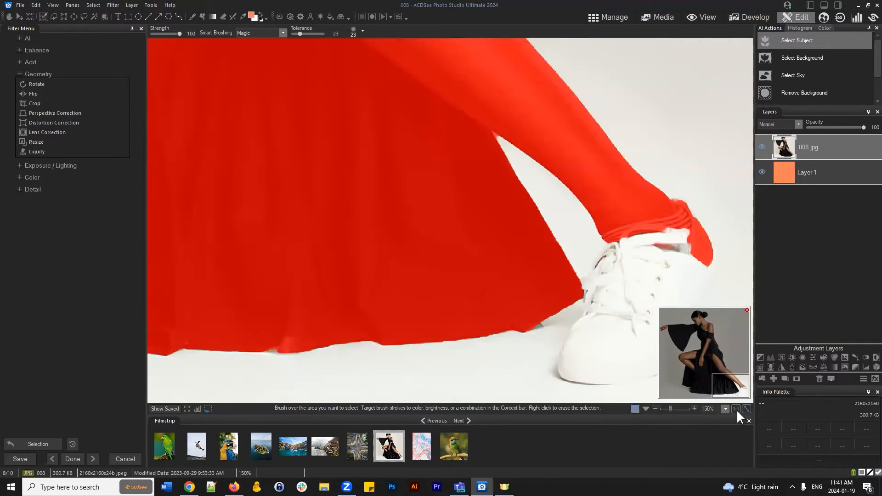
pyautogui.click(746, 309)
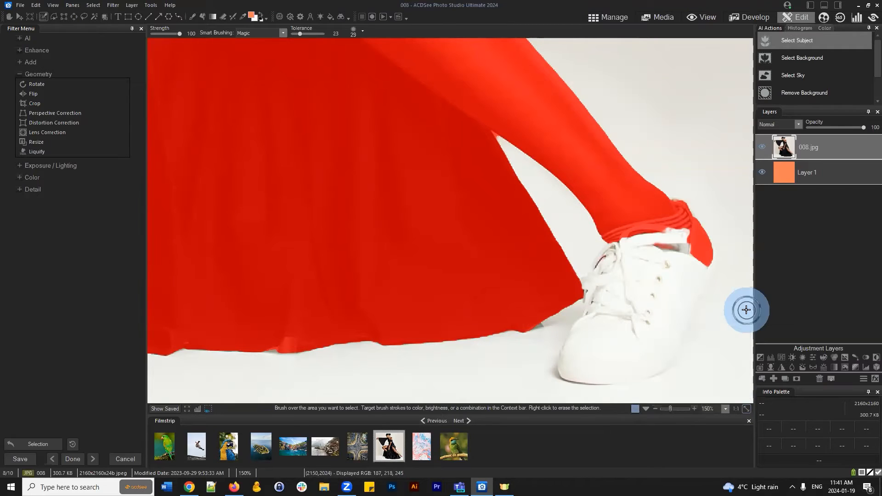
pyautogui.click(53, 14)
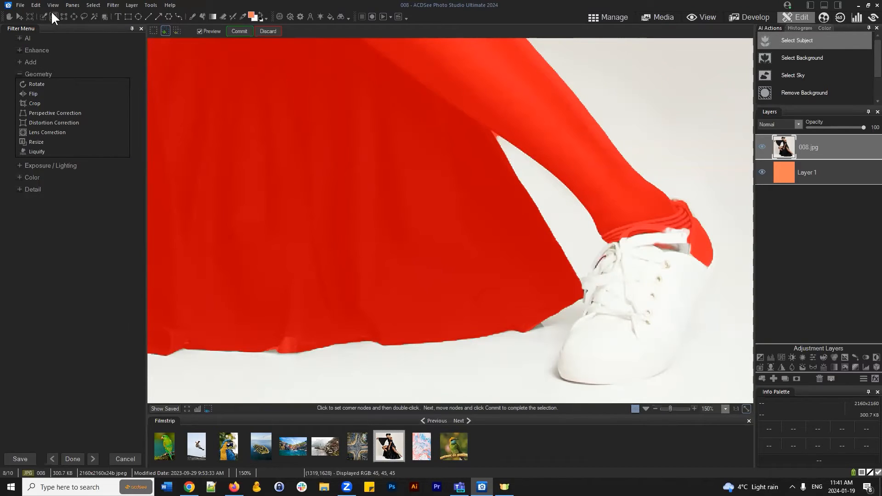
pyautogui.click(165, 31)
pyautogui.click(165, 31)
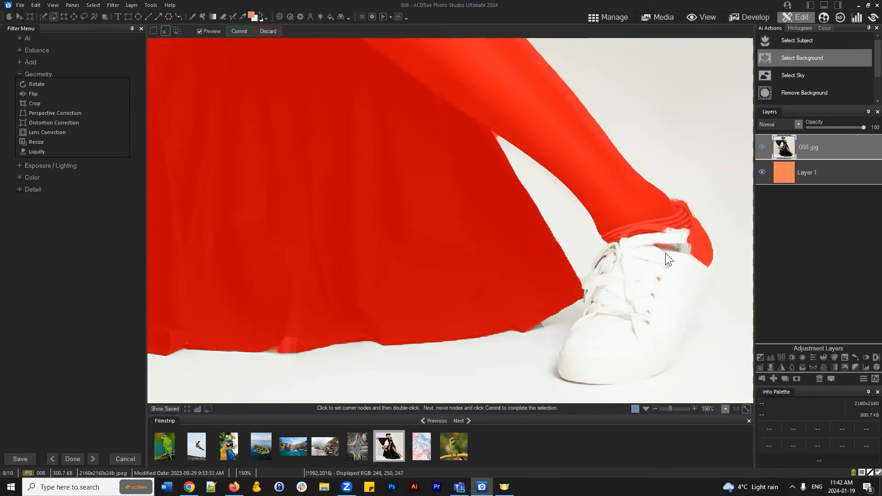
# Trace the white shoe with corner nodes around the heel, sole, toe, laces and ankle, and commit the shape to the selection.
pyautogui.click(661, 216)
pyautogui.click(694, 231)
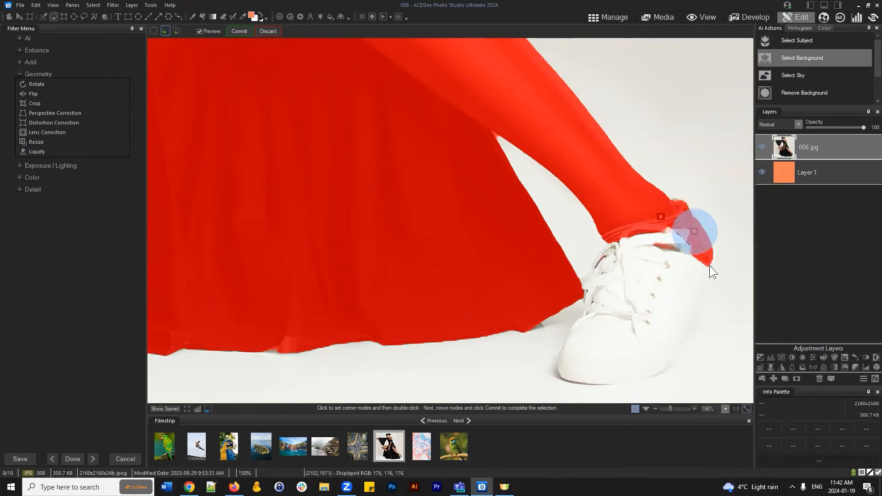
pyautogui.click(708, 266)
pyautogui.click(702, 280)
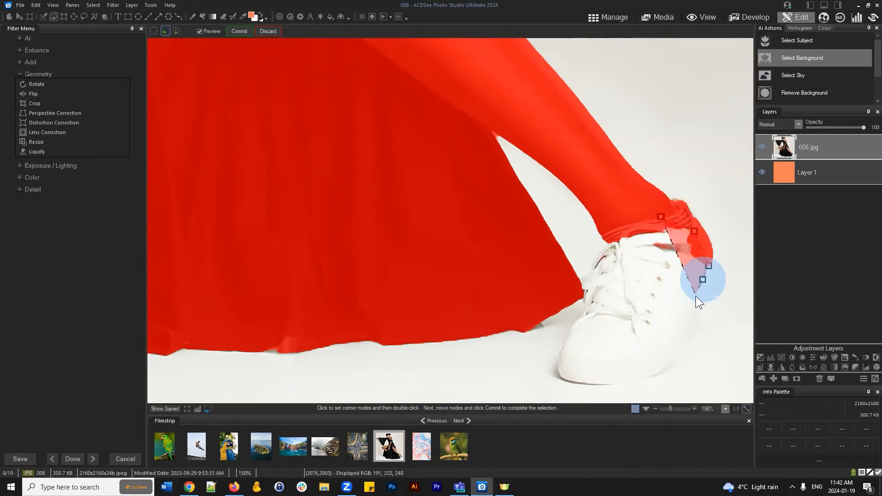
pyautogui.click(694, 295)
pyautogui.click(684, 319)
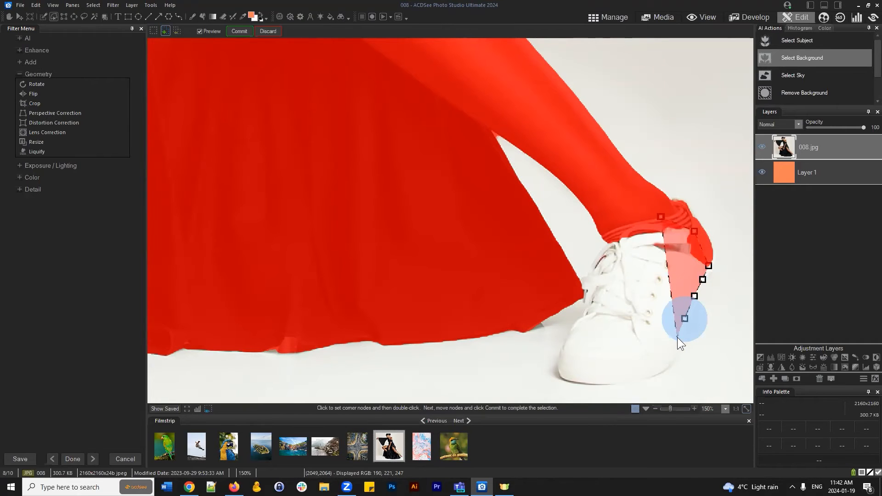
pyautogui.click(677, 337)
pyautogui.click(673, 358)
pyautogui.click(669, 366)
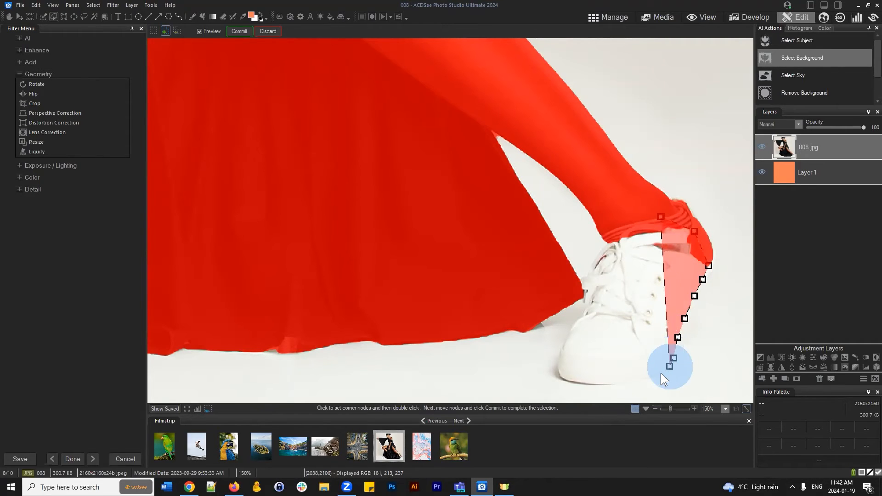
pyautogui.click(660, 374)
pyautogui.click(634, 380)
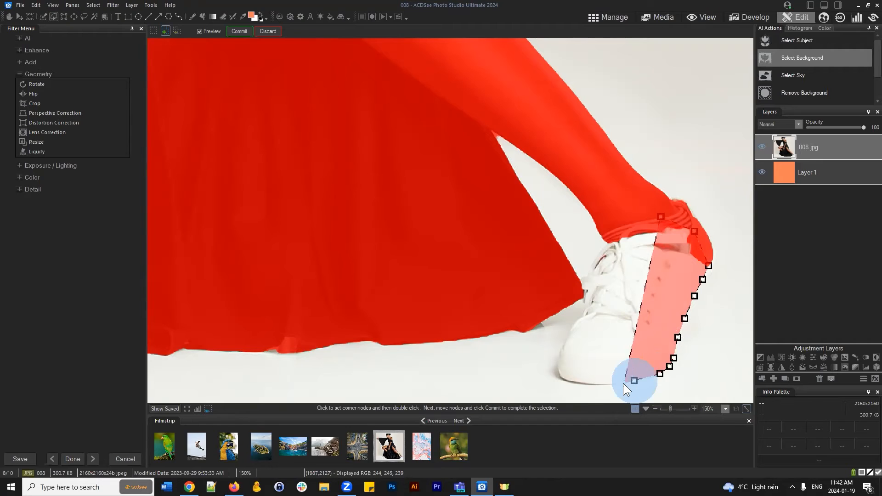
pyautogui.click(614, 384)
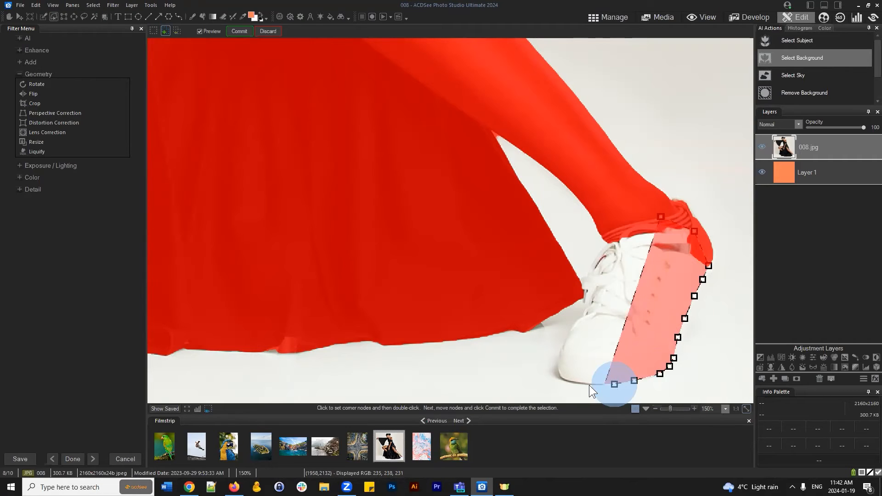
pyautogui.click(589, 384)
pyautogui.click(570, 381)
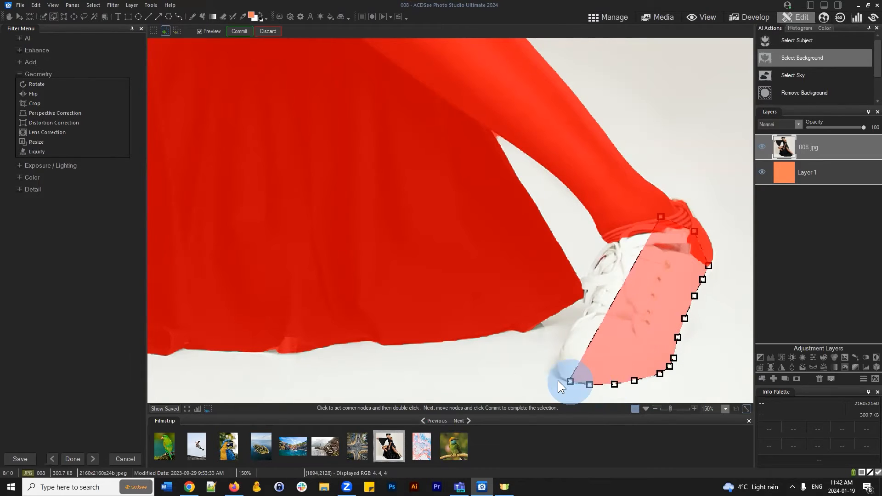
pyautogui.click(561, 378)
pyautogui.click(556, 365)
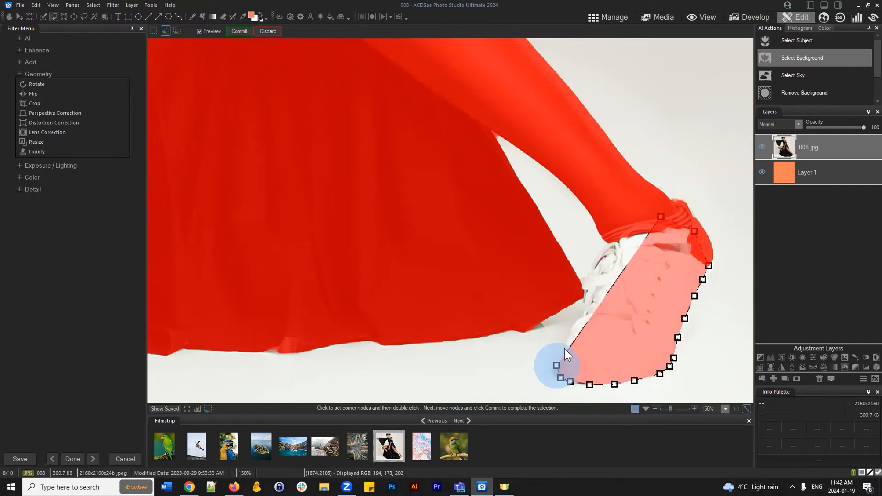
pyautogui.click(562, 345)
pyautogui.click(570, 329)
pyautogui.click(581, 316)
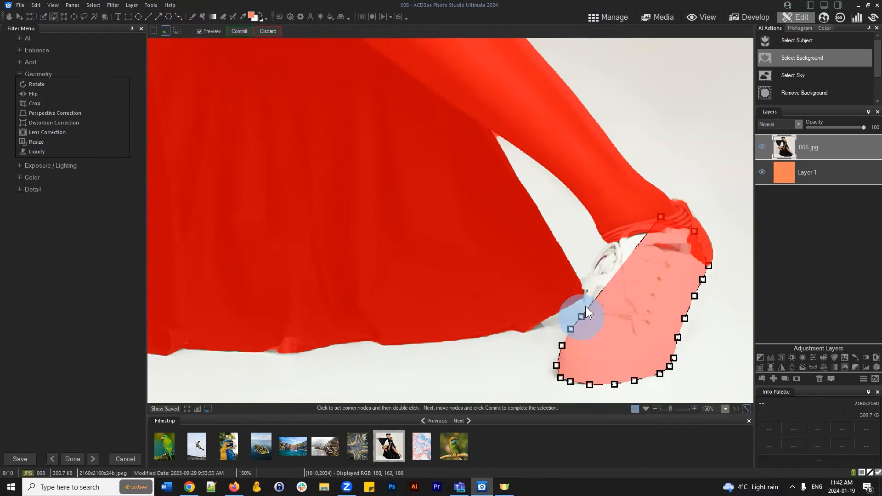
pyautogui.click(583, 301)
pyautogui.click(586, 277)
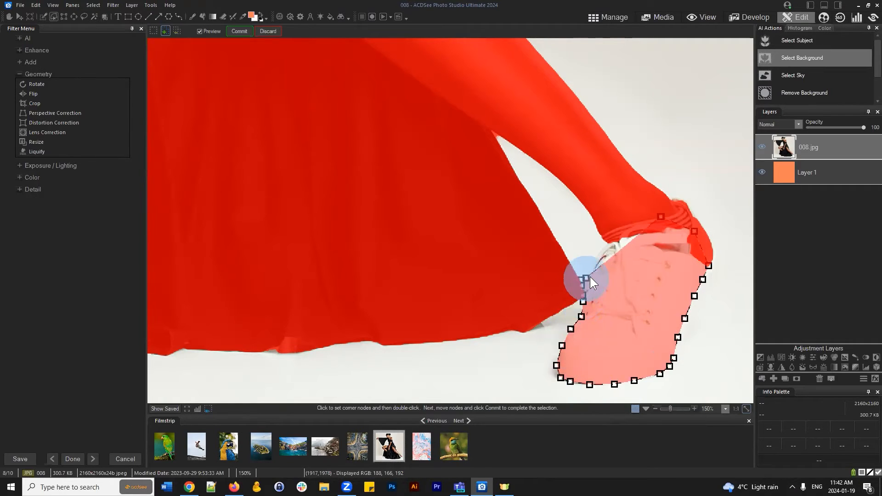
pyautogui.click(590, 274)
pyautogui.click(592, 263)
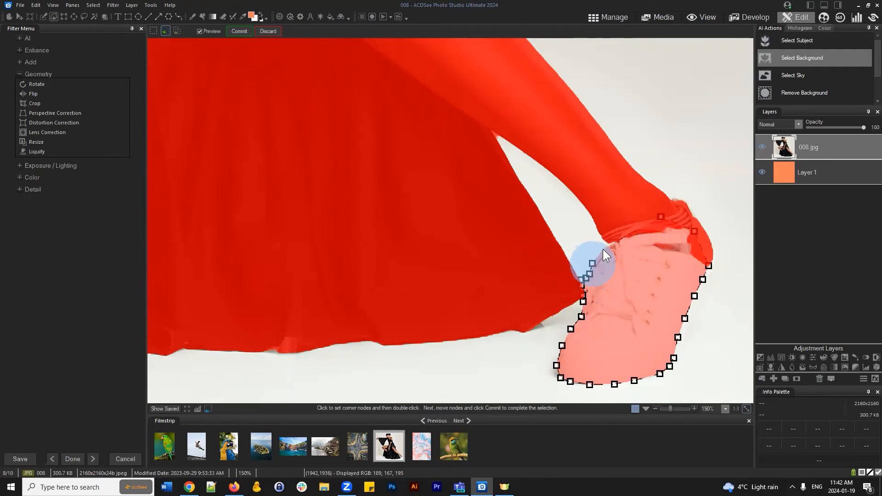
pyautogui.click(603, 248)
pyautogui.click(644, 208)
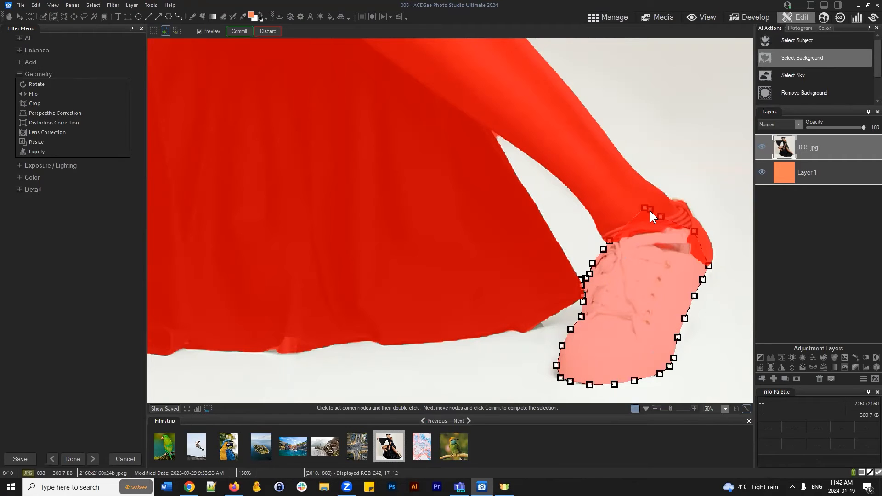
pyautogui.click(649, 209)
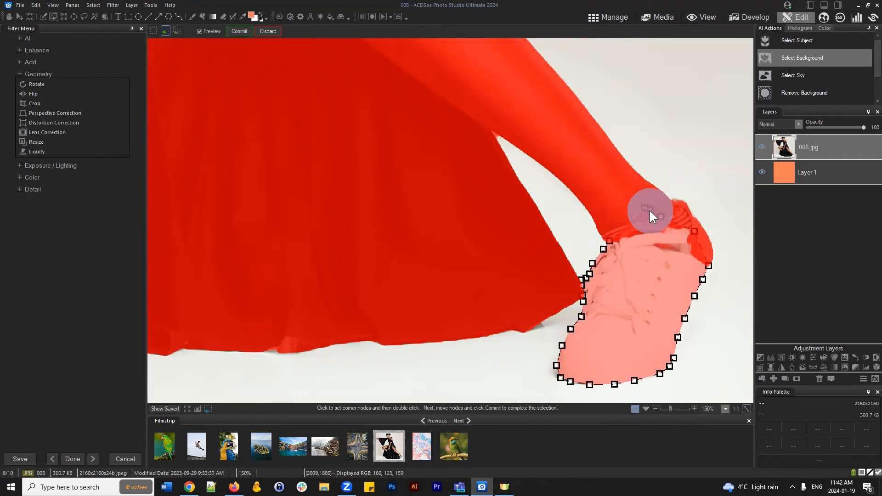
pyautogui.click(239, 31)
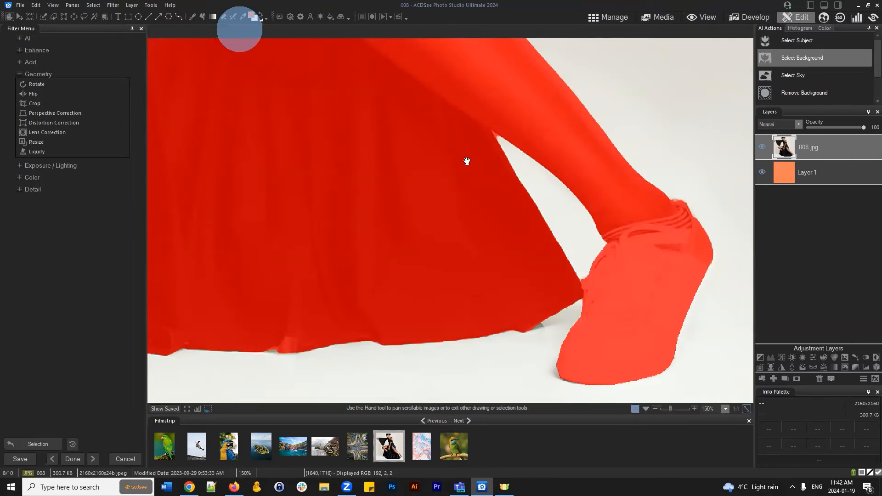
# Preview the extended selection of the woman and her shoe in Refine Selection, and leave without applying any changes.
pyautogui.scroll(-4, 614, 239)
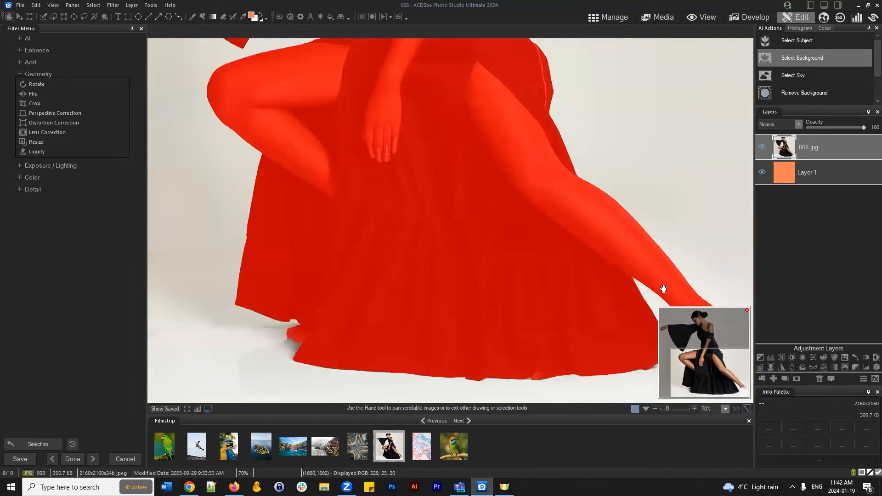
pyautogui.scroll(-4, 569, 271)
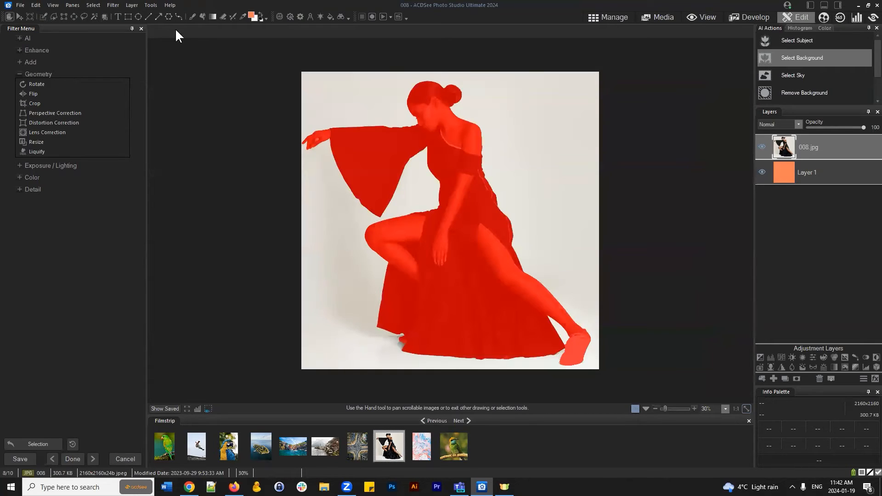
pyautogui.click(94, 5)
pyautogui.click(118, 102)
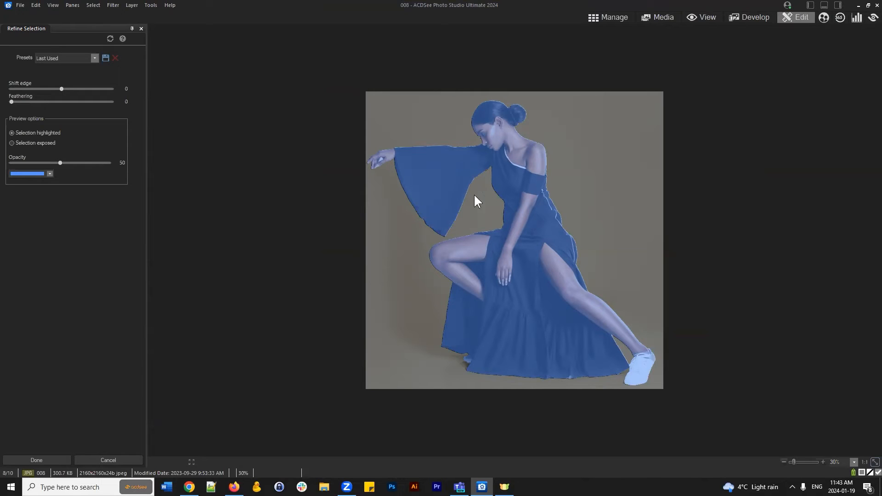
pyautogui.click(109, 459)
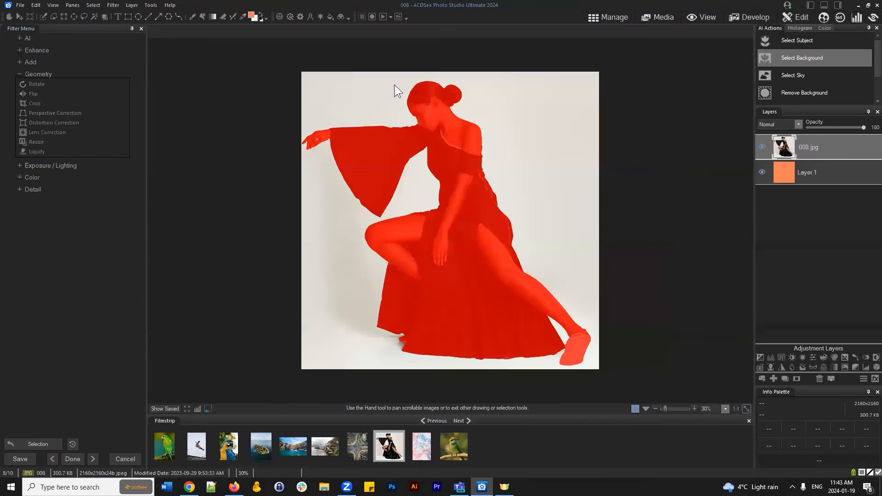
# Outline a trial Shape Selection with corner nodes across the blank backdrop beside the woman's waist, adding to the existing selection.
pyautogui.click(54, 17)
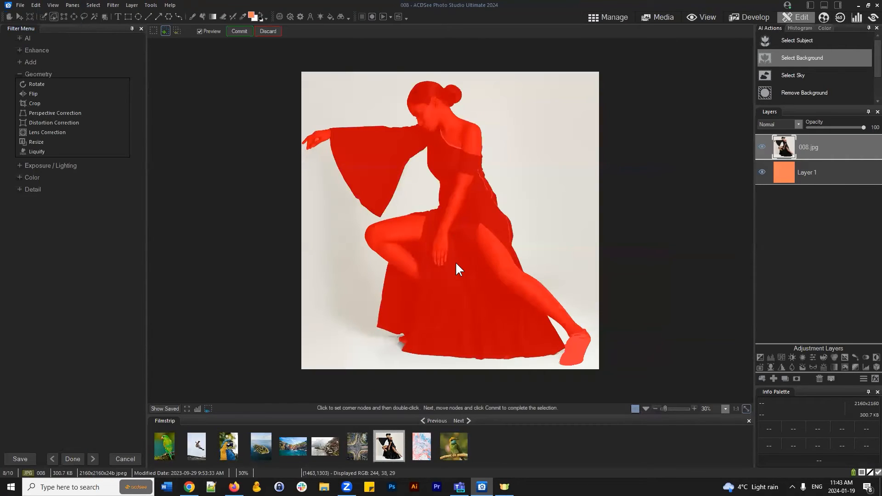
pyautogui.scroll(4, 455, 261)
pyautogui.click(525, 110)
pyautogui.click(609, 106)
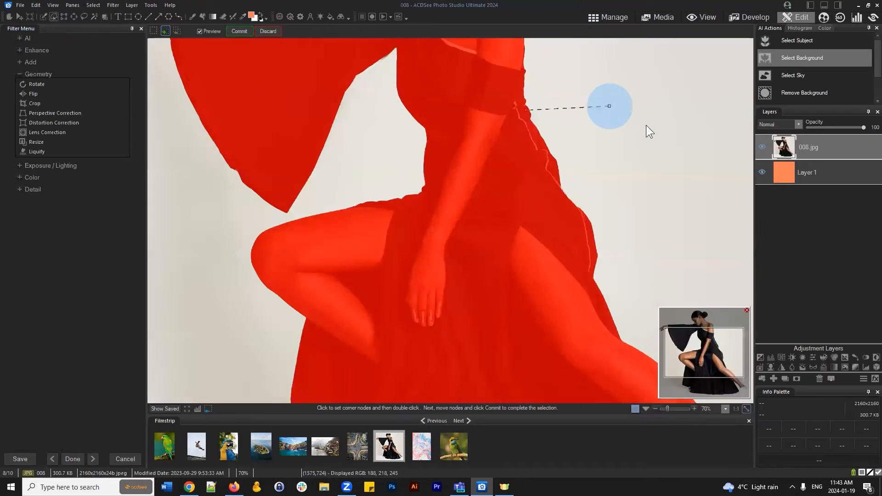
pyautogui.click(657, 147)
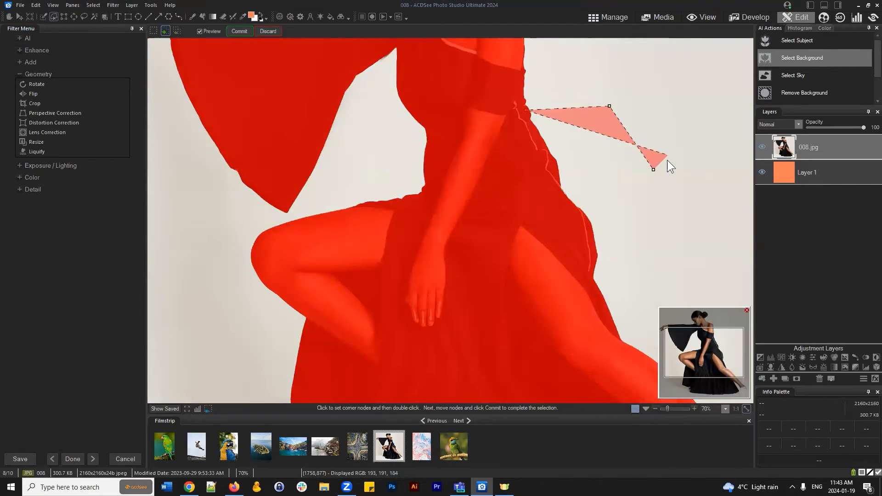
pyautogui.click(631, 186)
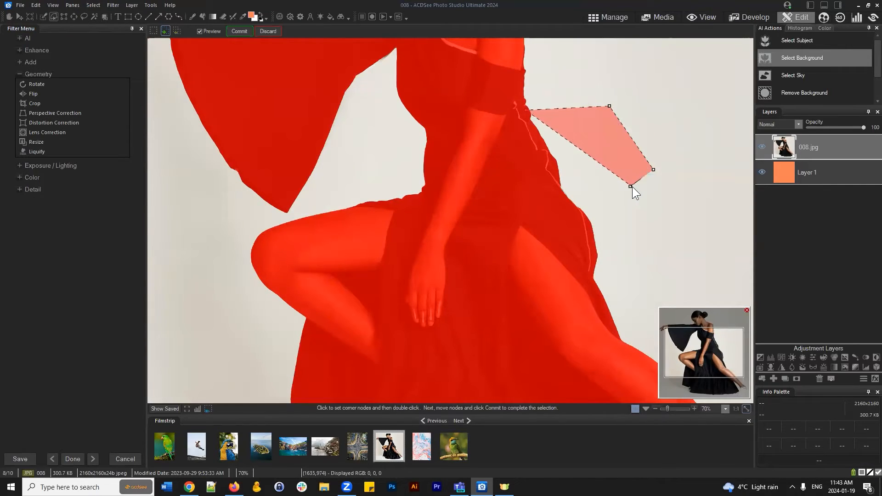
pyautogui.doubleClick(629, 186)
pyautogui.click(588, 195)
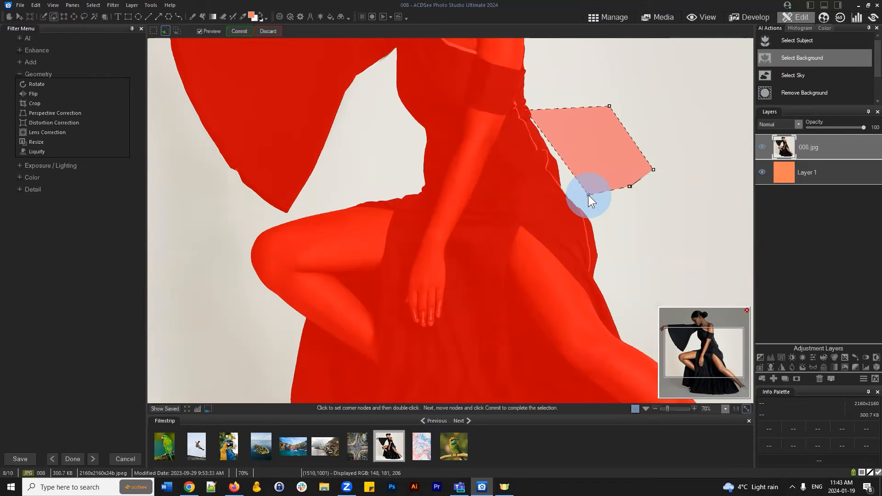
pyautogui.doubleClick(514, 147)
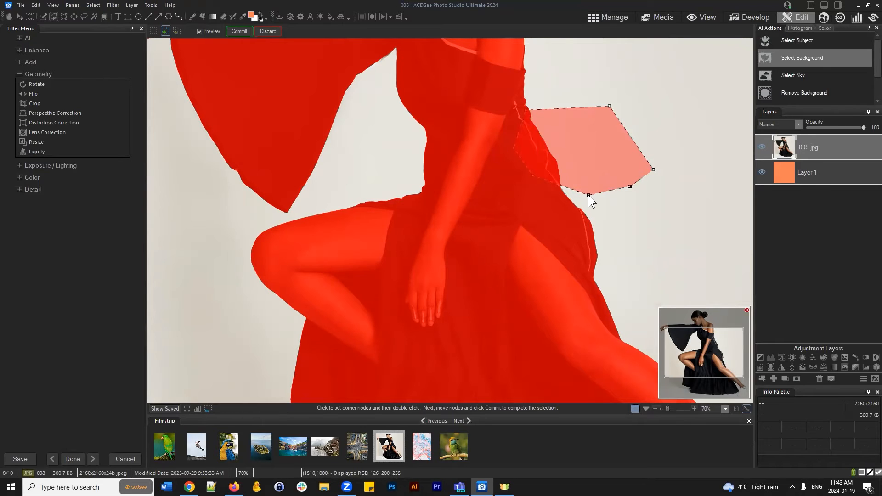
# Move the trial shape's lower corner node slightly downward, then discard the whole shape.
pyautogui.moveTo(588, 194)
pyautogui.mouseDown()
pyautogui.moveTo(585, 213)
pyautogui.moveTo(587, 200)
pyautogui.mouseUp()
pyautogui.click(587, 199)
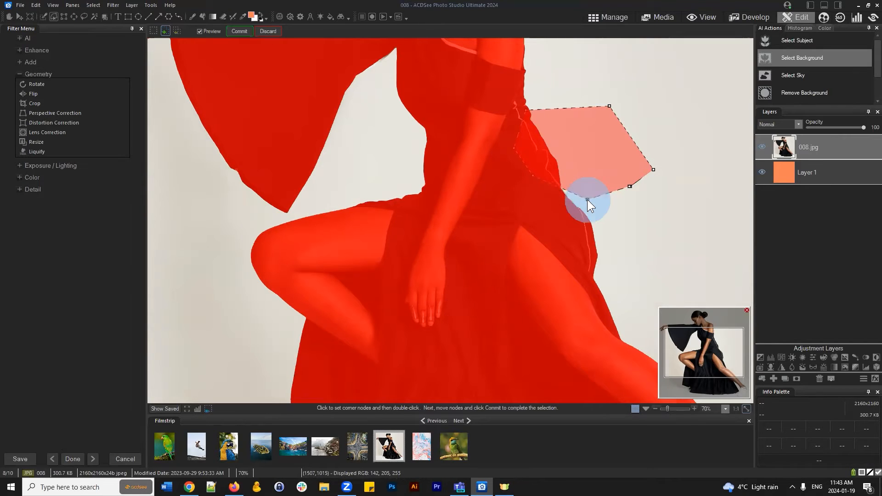
pyautogui.click(265, 31)
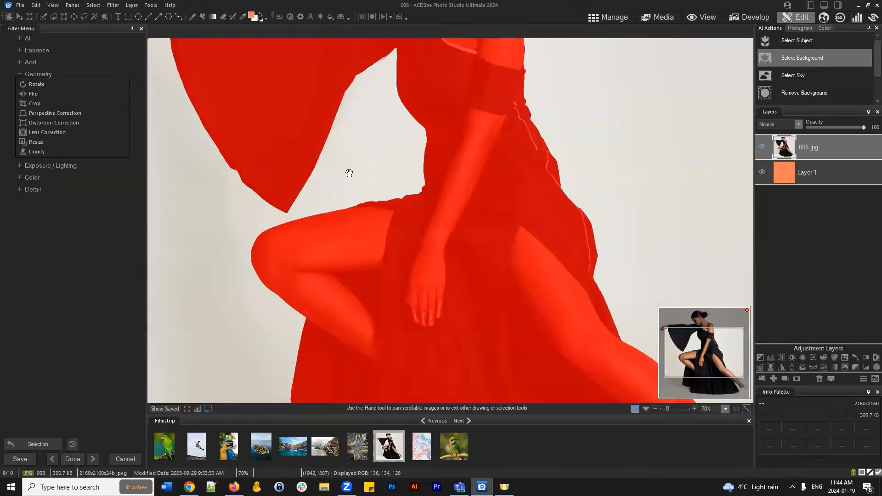
# Reactivate the Shape Selection tool and check its tooltip for the assigned shortcut.
pyautogui.click(53, 17)
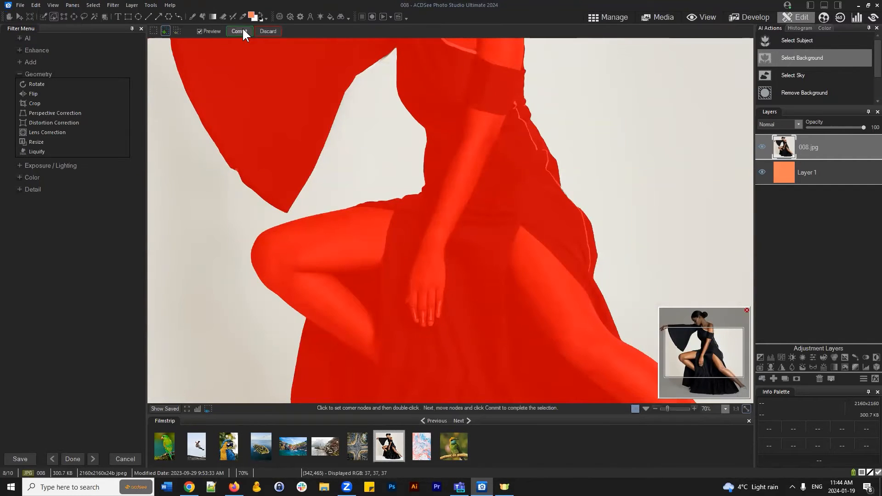
pyautogui.click(131, 5)
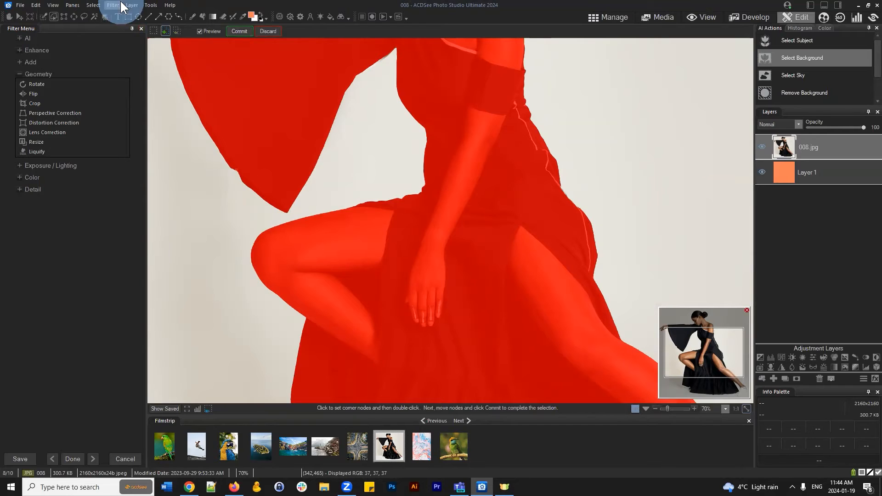
pyautogui.click(54, 4)
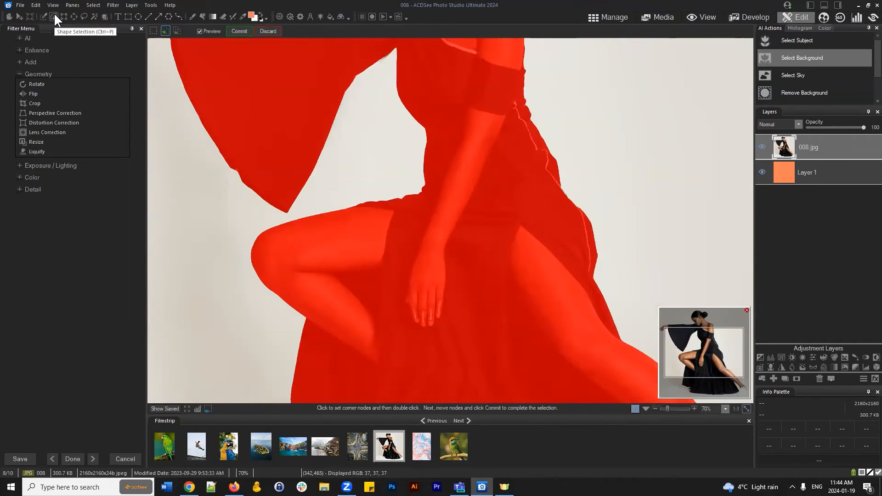
# Open the Keyboard Shortcut Guide for Develop and Edit mode in the browser and widen its window.
pyautogui.click(152, 5)
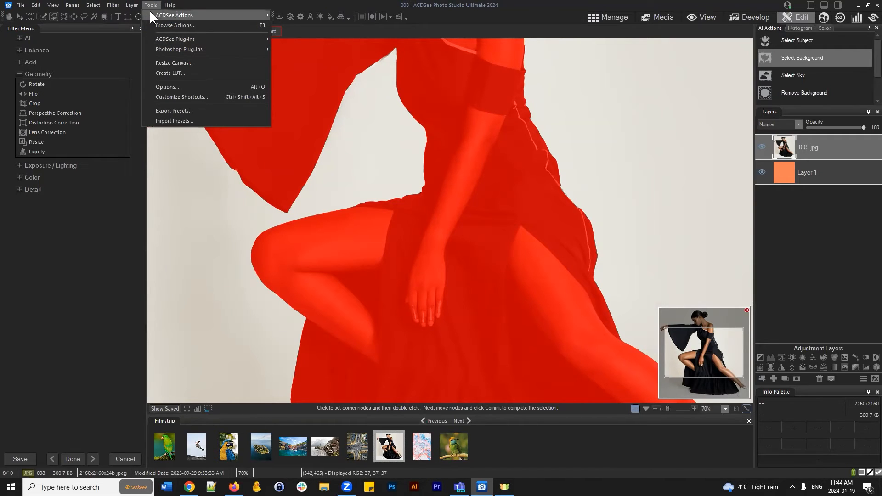
pyautogui.click(159, 5)
pyautogui.click(153, 4)
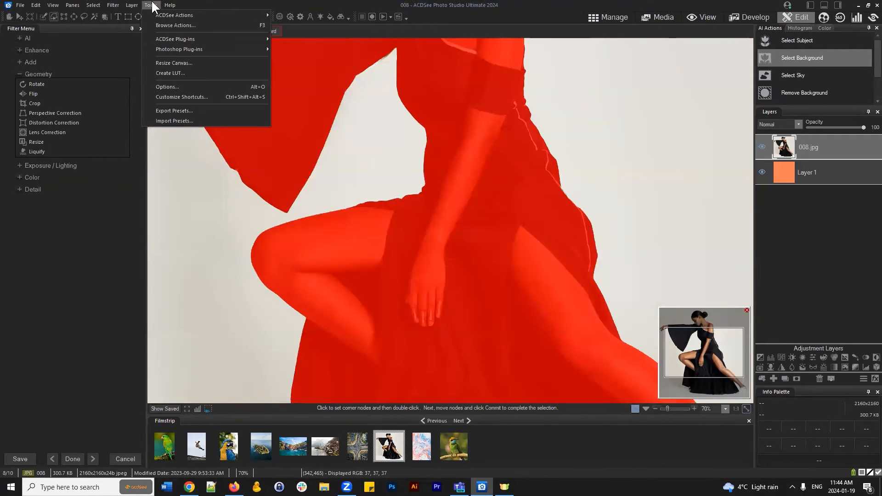
pyautogui.moveTo(165, 6)
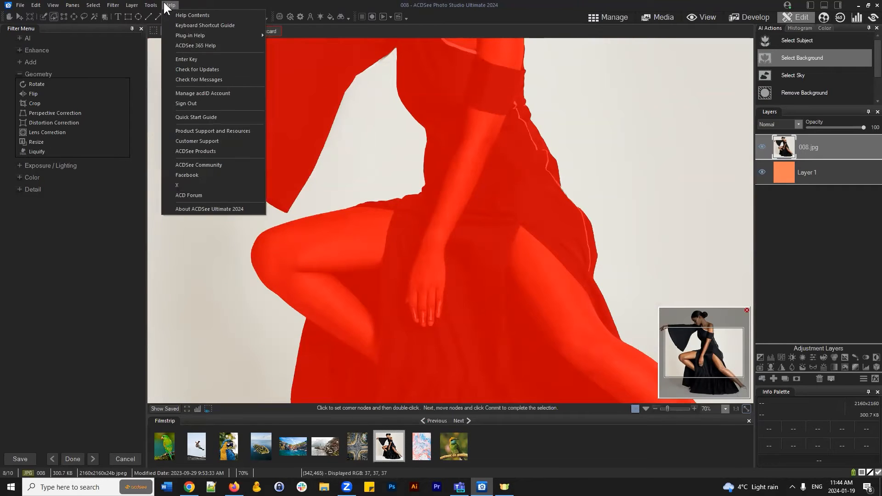
pyautogui.click(184, 25)
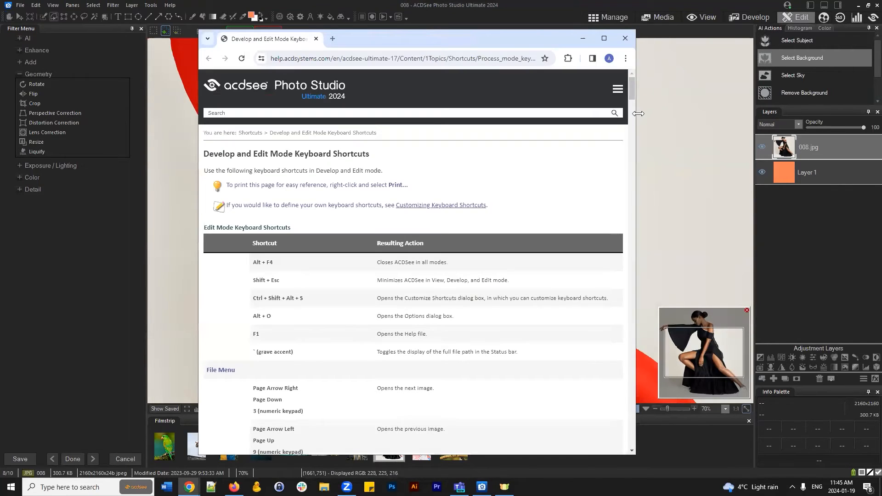
pyautogui.moveTo(638, 113); pyautogui.dragTo(800, 114)
pyautogui.scroll(-2, 610, 204)
pyautogui.scroll(2, 472, 290)
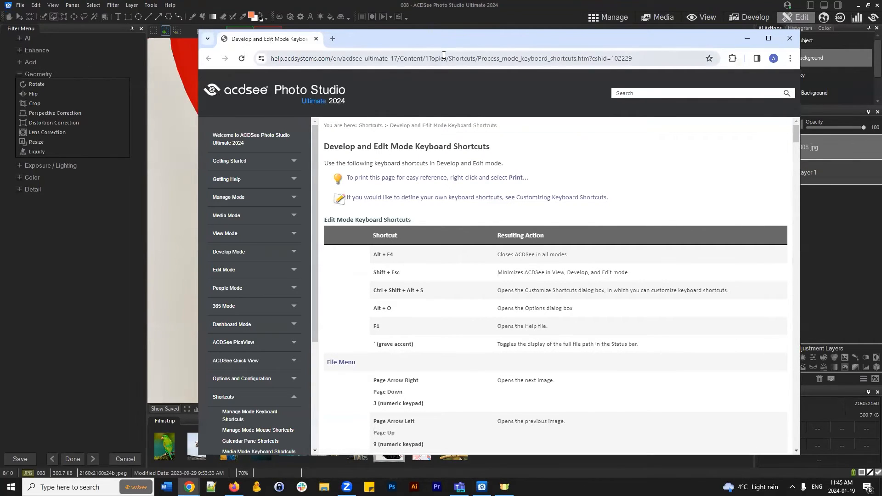
# Return to the shortcut guide in the browser and look through the Edit mode list as far as the Selecting section.
pyautogui.click(448, 27)
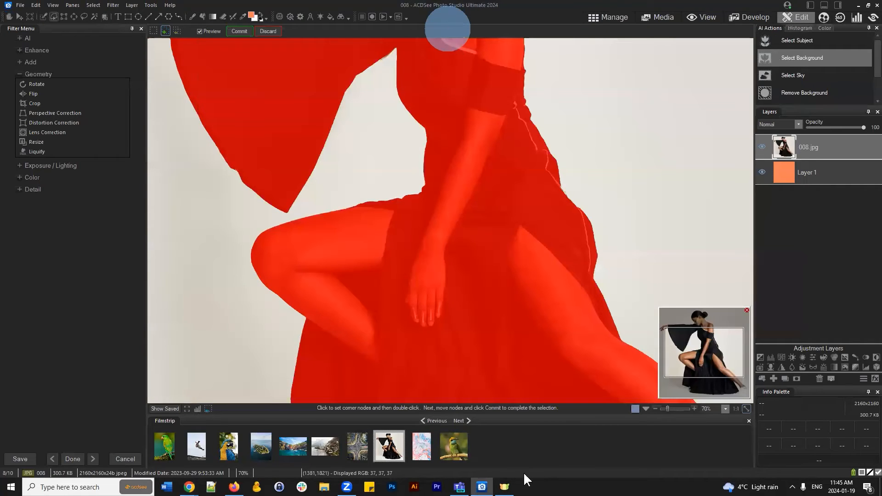
pyautogui.moveTo(189, 486)
pyautogui.click(217, 473)
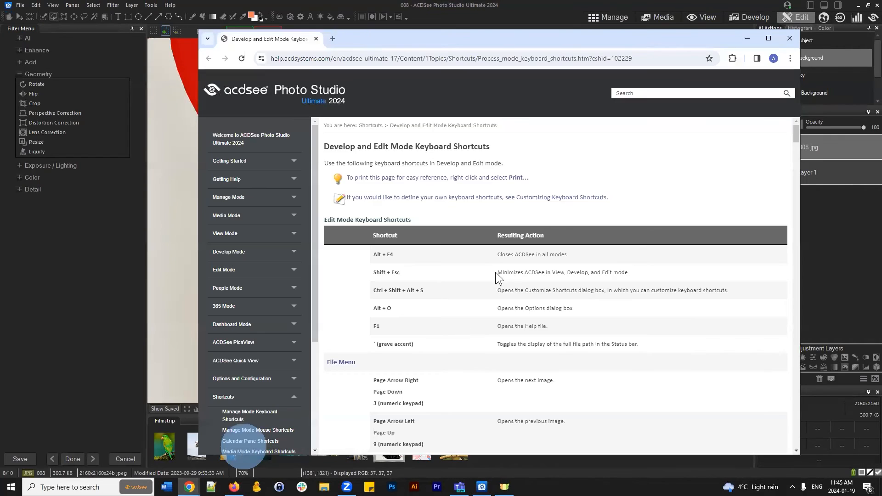
pyautogui.scroll(-15, 517, 244)
pyautogui.scroll(15, 483, 258)
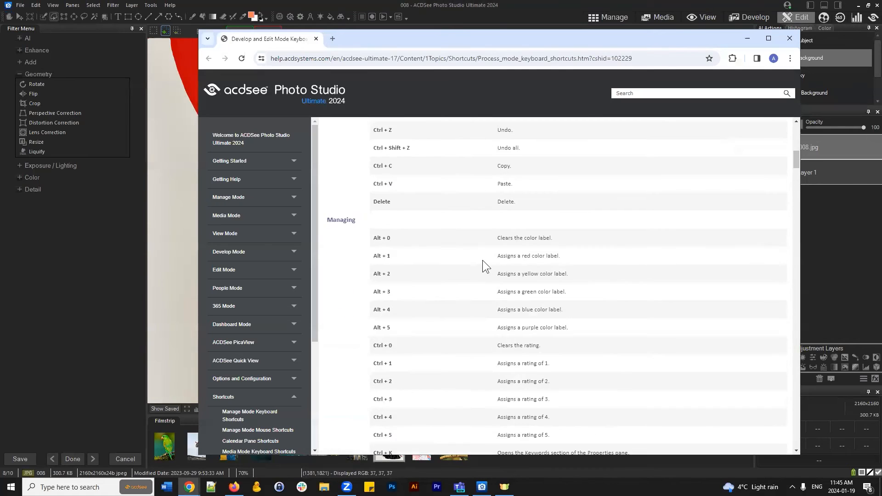
pyautogui.scroll(-15, 466, 252)
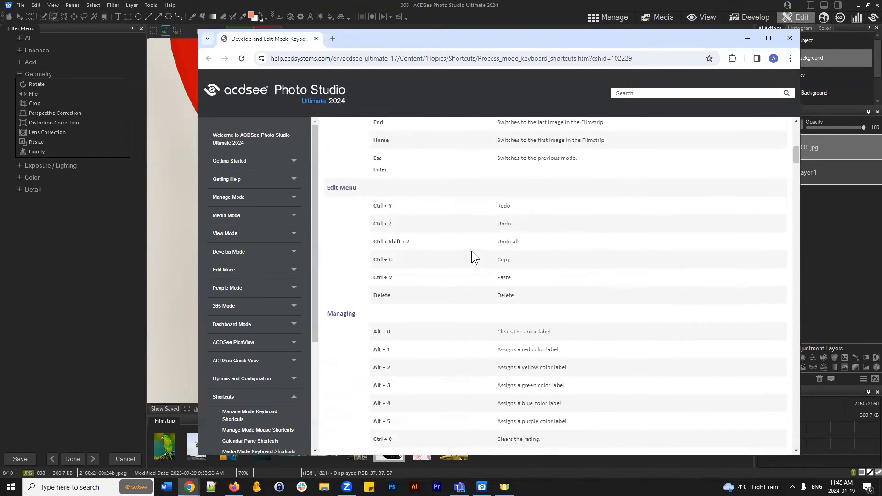
pyautogui.scroll(-15, 468, 245)
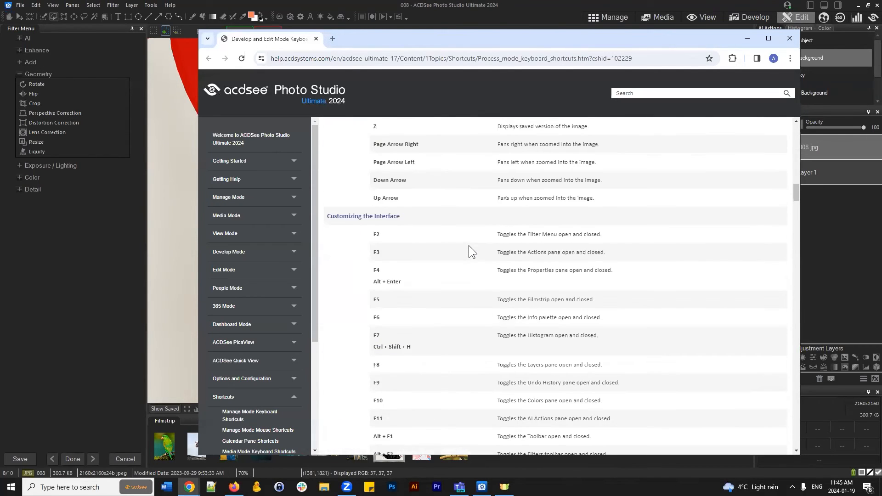
pyautogui.scroll(-4, 468, 245)
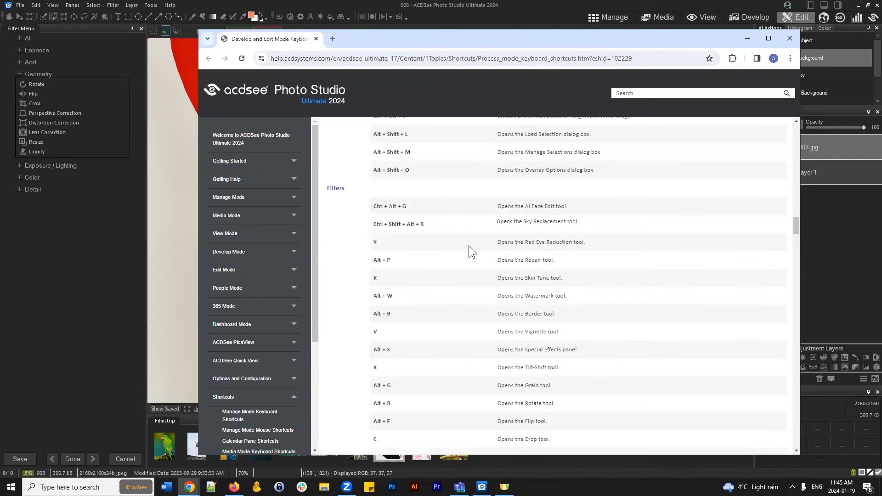
pyautogui.scroll(6, 469, 247)
pyautogui.scroll(-2, 505, 246)
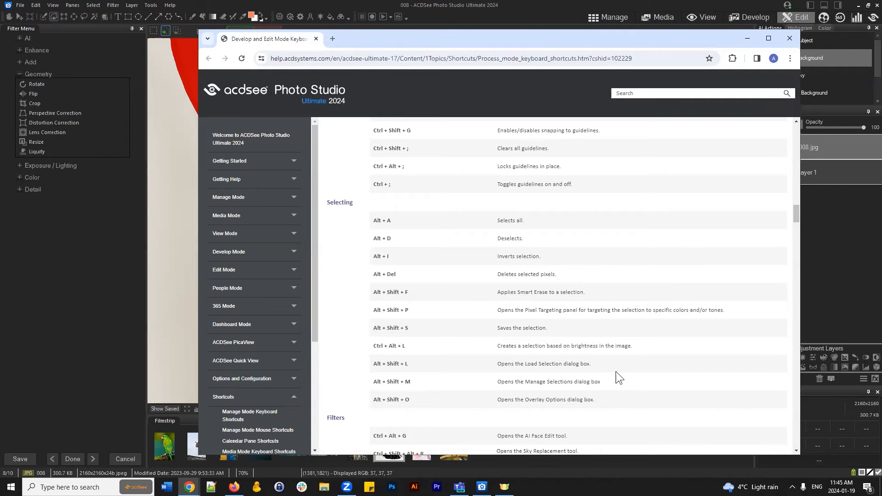
# Look through the Filters, Layered Editor and Layer Masks shortcuts and on to the Tools section.
pyautogui.scroll(-10, 611, 363)
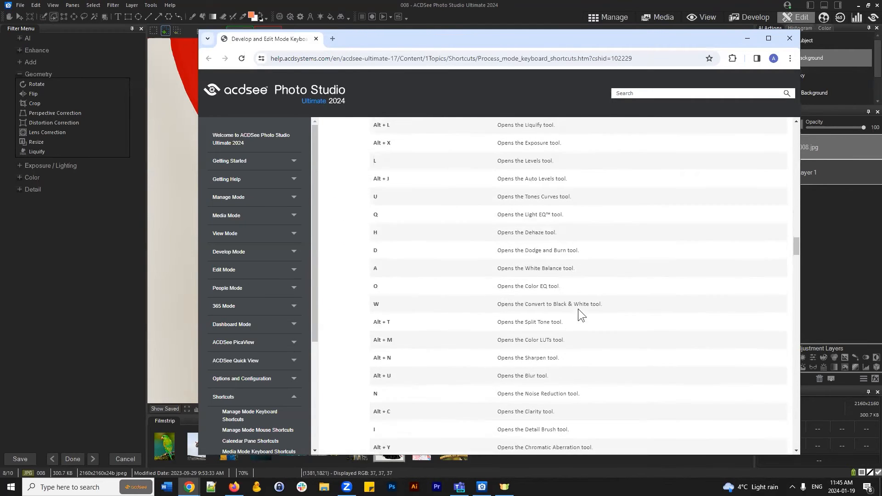
pyautogui.scroll(-8, 579, 303)
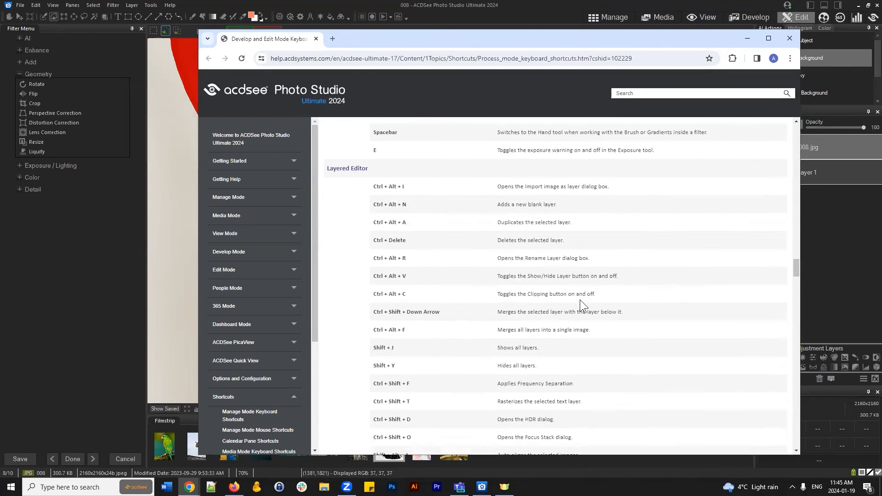
pyautogui.scroll(-2, 580, 299)
pyautogui.scroll(2, 580, 299)
pyautogui.scroll(-15, 580, 299)
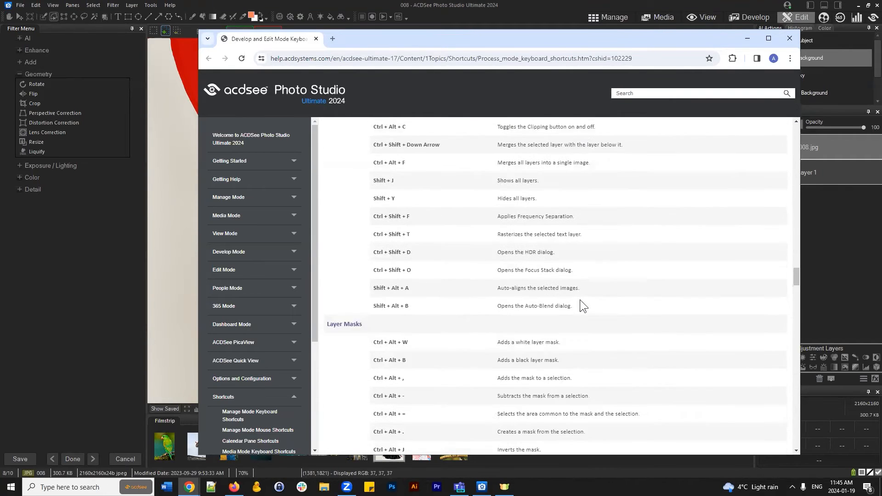
pyautogui.scroll(-8, 579, 296)
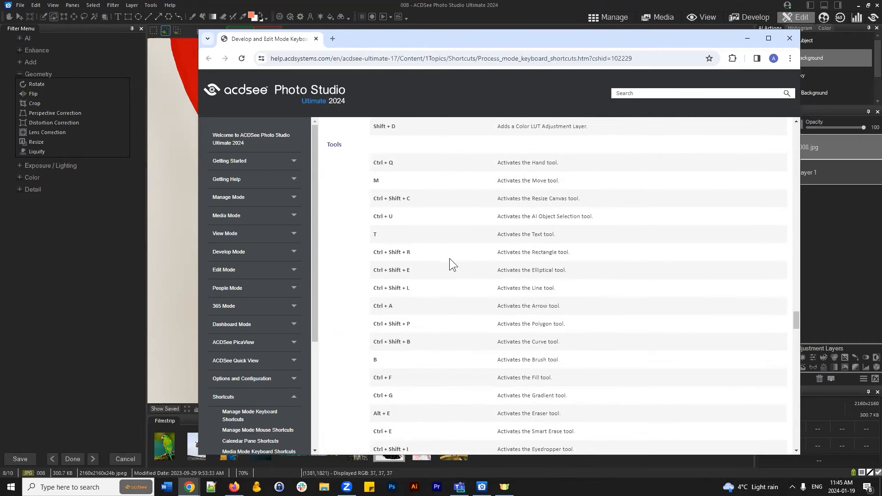
# Examine the Tools, Color Tools and Selection Tools shortcuts for a Shape Selection entry, highlighting the Polygon tool line for comparison.
pyautogui.rightClick(587, 221)
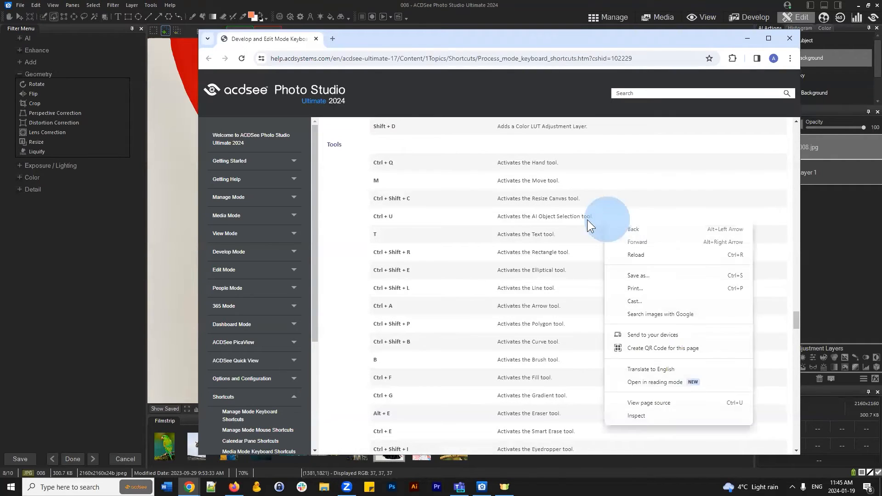
pyautogui.click(578, 216)
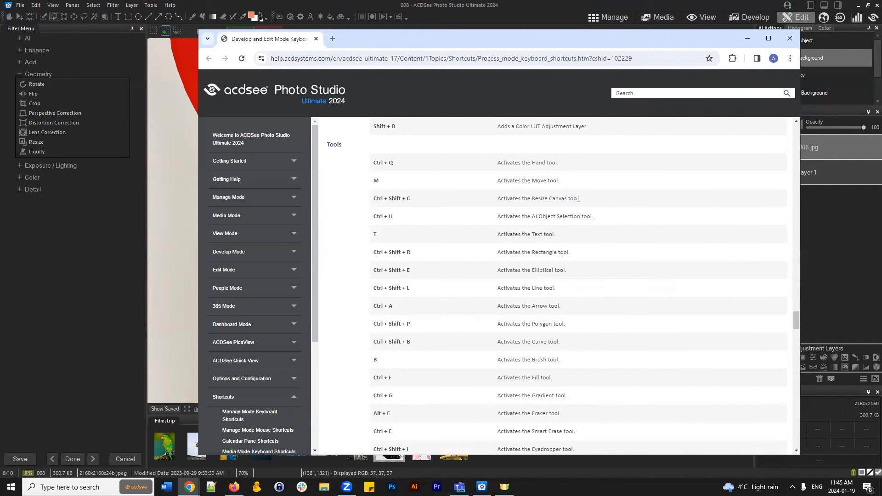
pyautogui.scroll(-2, 583, 257)
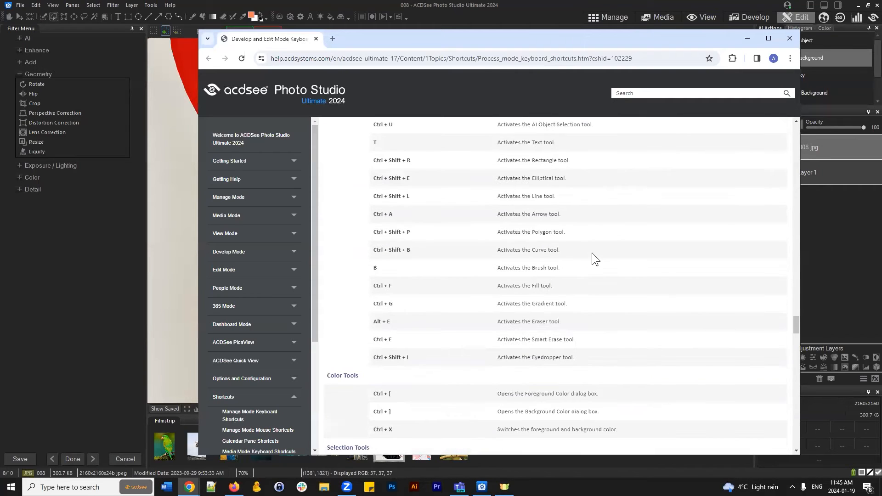
pyautogui.scroll(1, 578, 251)
pyautogui.moveTo(567, 279); pyautogui.dragTo(463, 277)
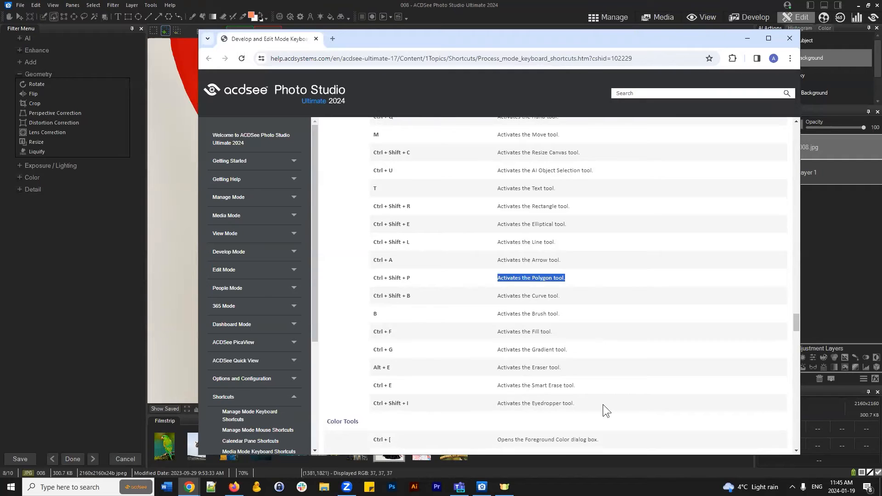
pyautogui.scroll(-3, 592, 385)
pyautogui.scroll(-2, 571, 343)
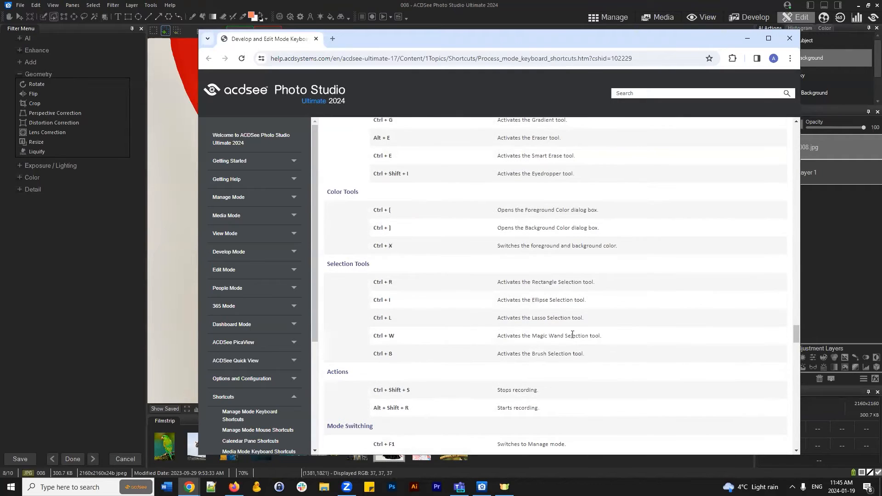
pyautogui.scroll(6, 564, 322)
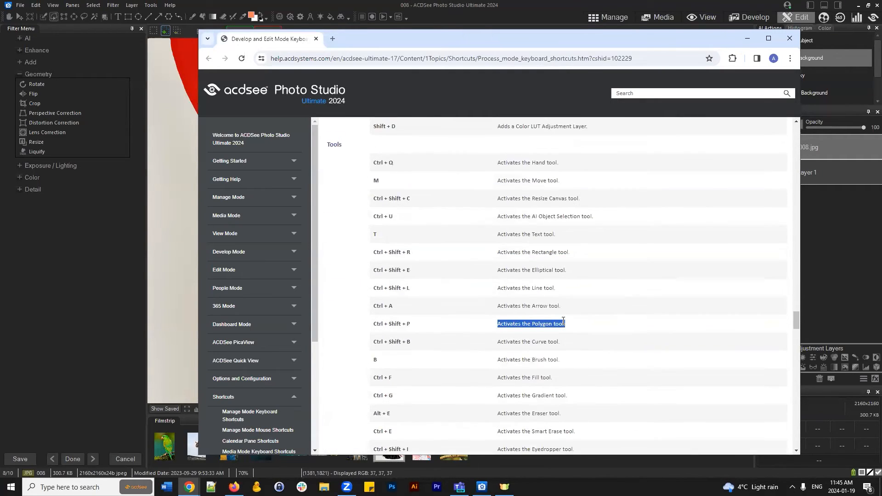
pyautogui.scroll(-2, 563, 323)
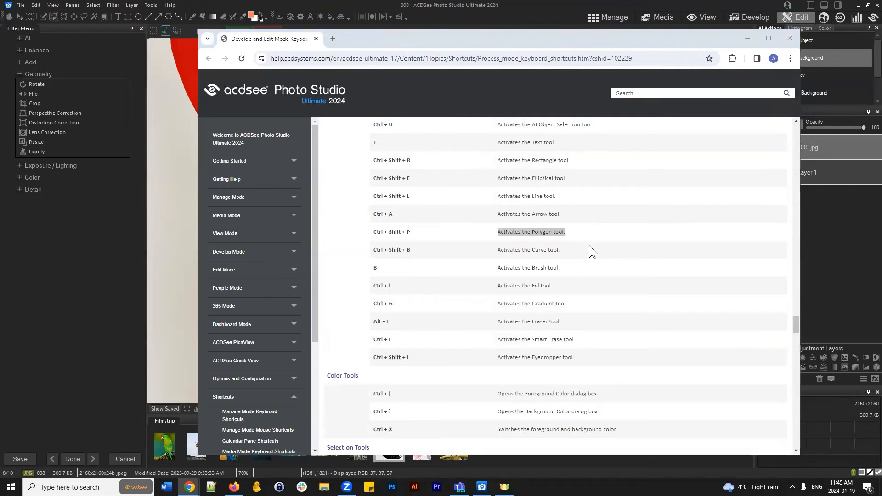
pyautogui.click(590, 233)
pyautogui.click(618, 240)
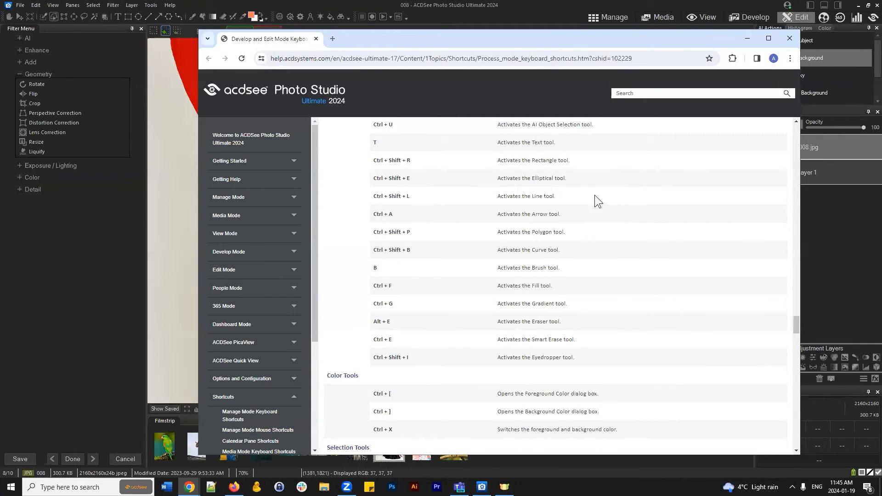
# Move the shortcut guide's browser window aside and minimize it to return to photo 008 in ACDSee Photo Studio.
pyautogui.moveTo(410, 44); pyautogui.dragTo(388, 59)
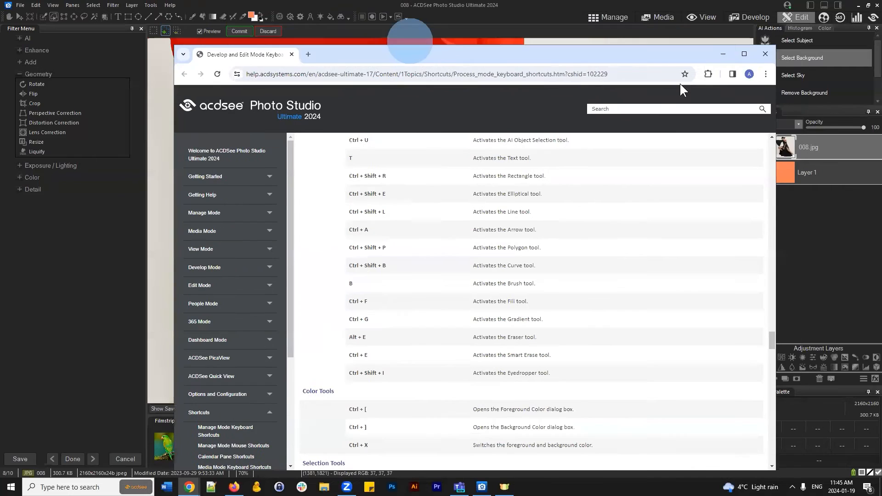
pyautogui.click(721, 54)
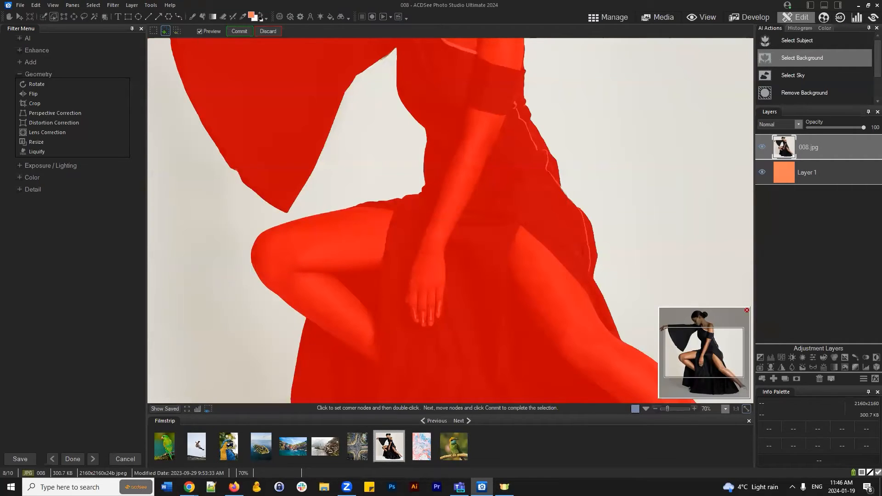
# Subtract the gap between the thumb and fingers of the outstretched hand from the selection with a polygon-shaped selection and commit it.
pyautogui.moveTo(699, 346)
pyautogui.mouseDown()
pyautogui.moveTo(662, 326)
pyautogui.moveTo(658, 335)
pyautogui.moveTo(634, 330)
pyautogui.moveTo(657, 326)
pyautogui.mouseUp()
pyautogui.scroll(3, 179, 188)
pyautogui.scroll(2, 180, 188)
pyautogui.scroll(3, 169, 191)
pyautogui.click(672, 338)
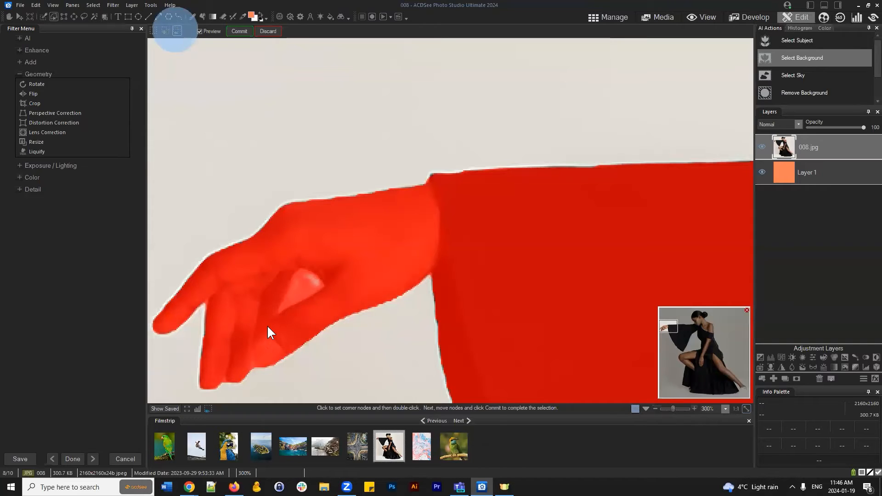
pyautogui.click(277, 313)
pyautogui.click(288, 307)
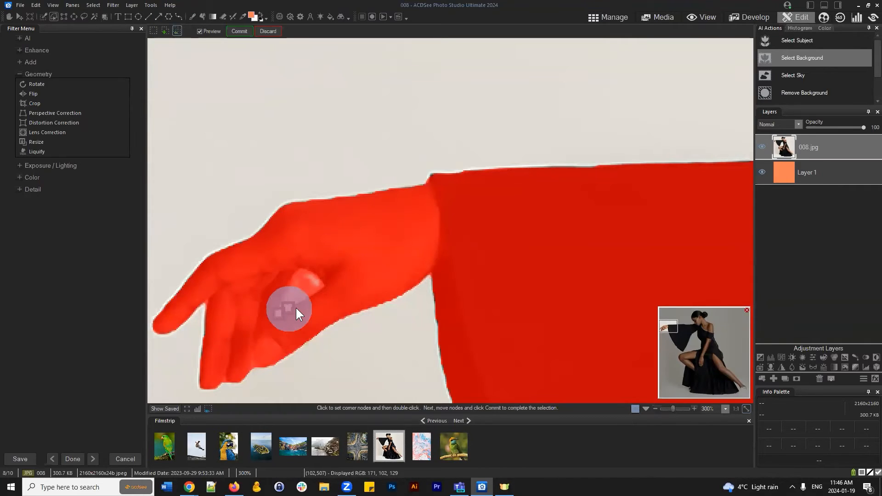
pyautogui.click(317, 294)
pyautogui.click(323, 281)
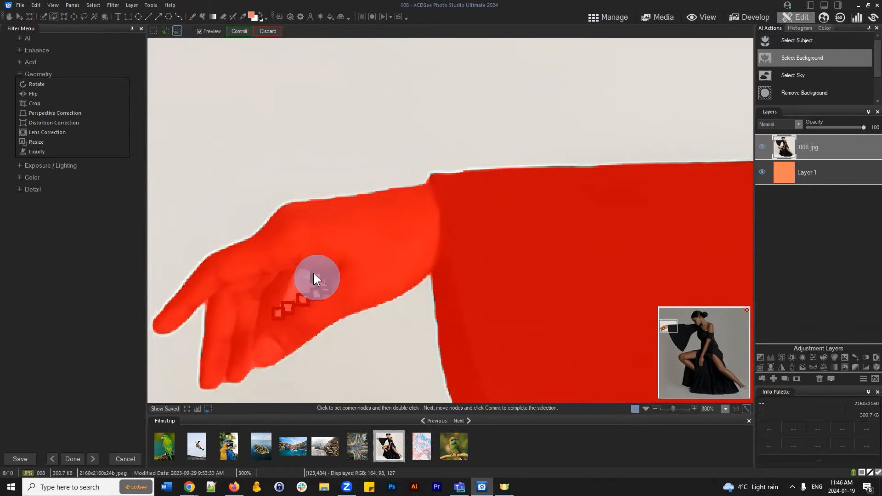
pyautogui.click(299, 267)
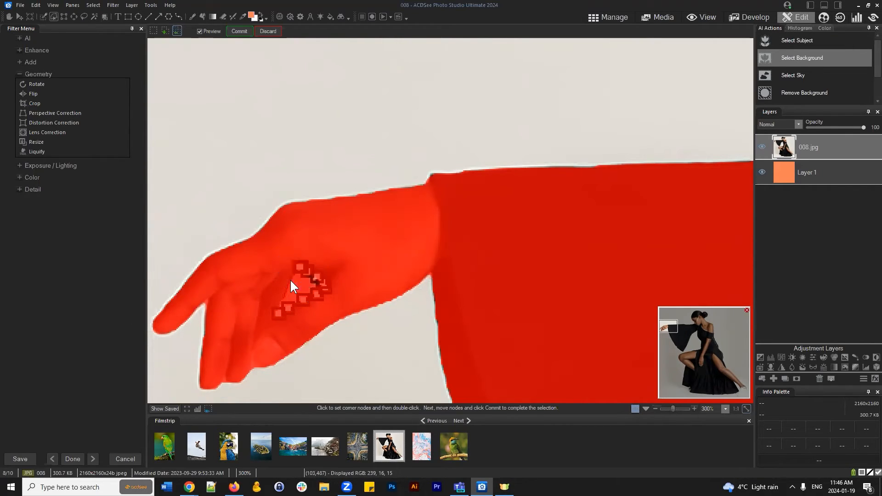
pyautogui.click(290, 280)
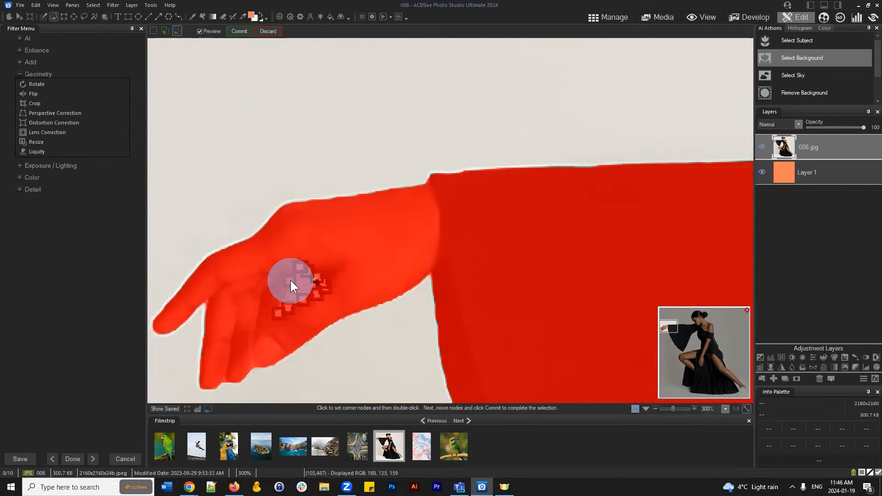
pyautogui.click(244, 32)
pyautogui.scroll(-1, 532, 278)
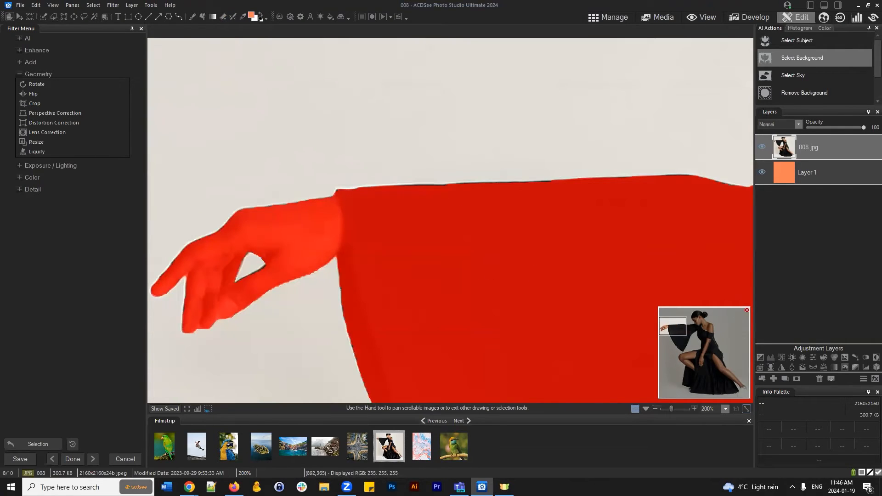
# Erase a small patch of the selection inside the sleeve with the selection brush and paint it back in.
pyautogui.click(43, 16)
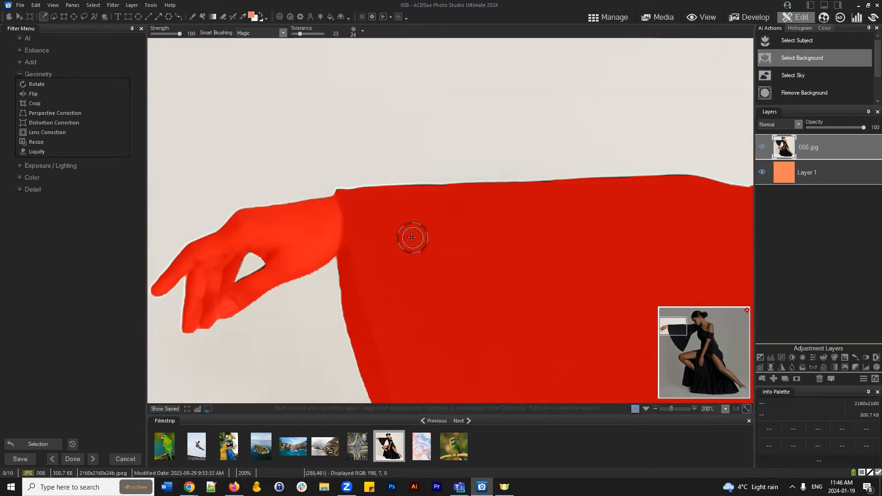
pyautogui.moveTo(401, 225); pyautogui.dragTo(457, 284)
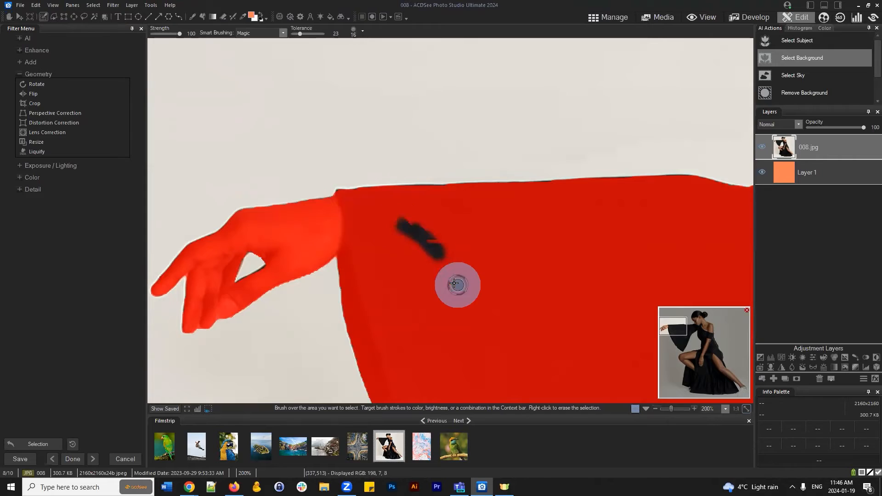
pyautogui.moveTo(402, 209)
pyautogui.mouseDown()
pyautogui.moveTo(436, 278)
pyautogui.moveTo(456, 287)
pyautogui.moveTo(457, 260)
pyautogui.moveTo(473, 299)
pyautogui.mouseUp()
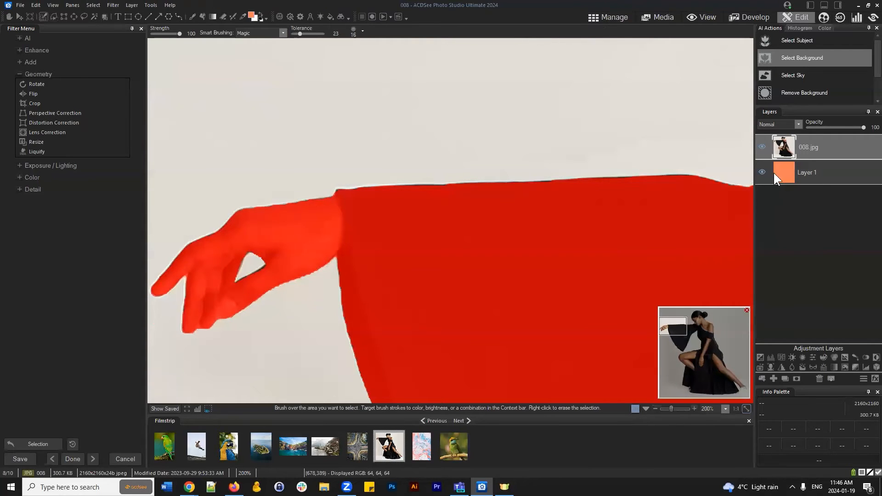
# Refine the selection of the woman by shifting its edge by -5.
pyautogui.scroll(-4, 540, 150)
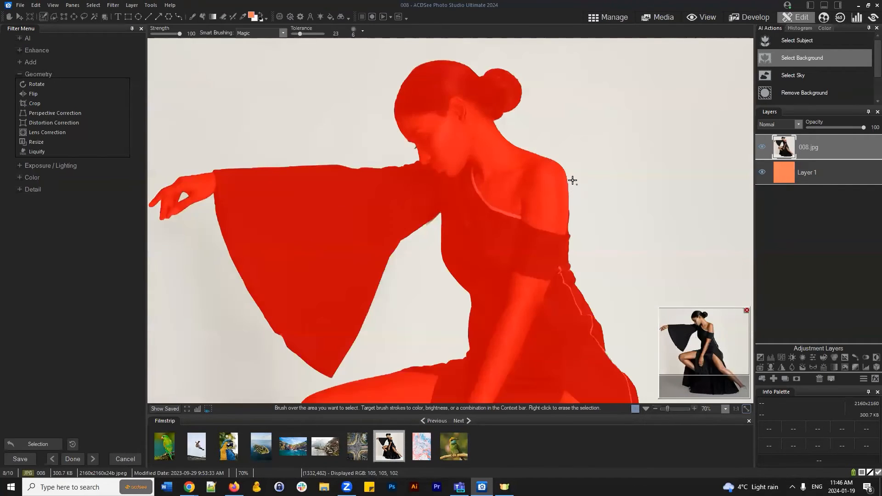
pyautogui.scroll(-3, 572, 229)
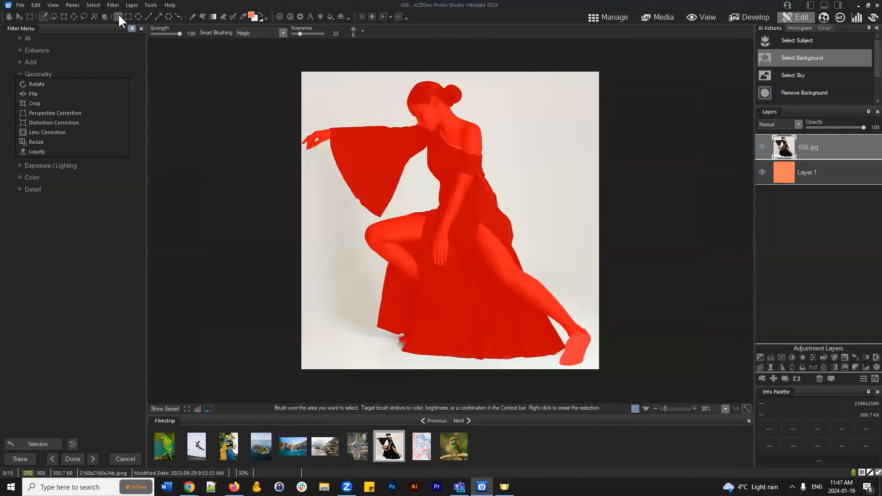
pyautogui.click(92, 5)
pyautogui.click(129, 99)
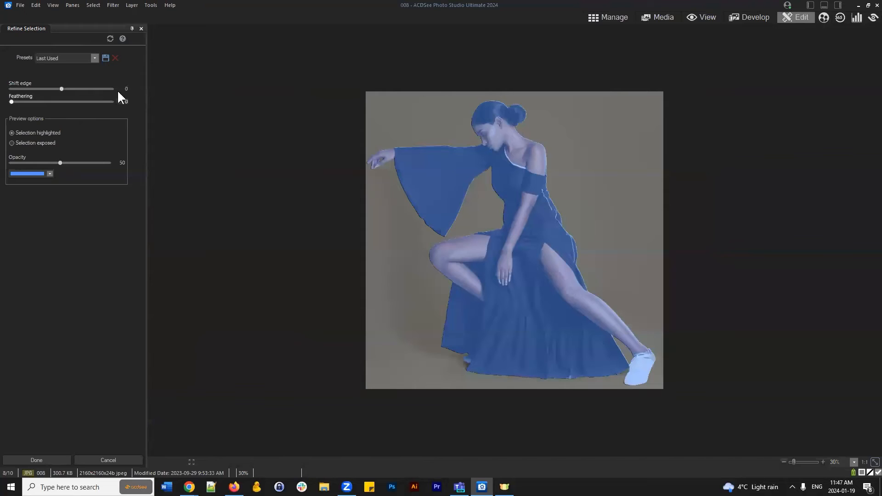
pyautogui.click(123, 88)
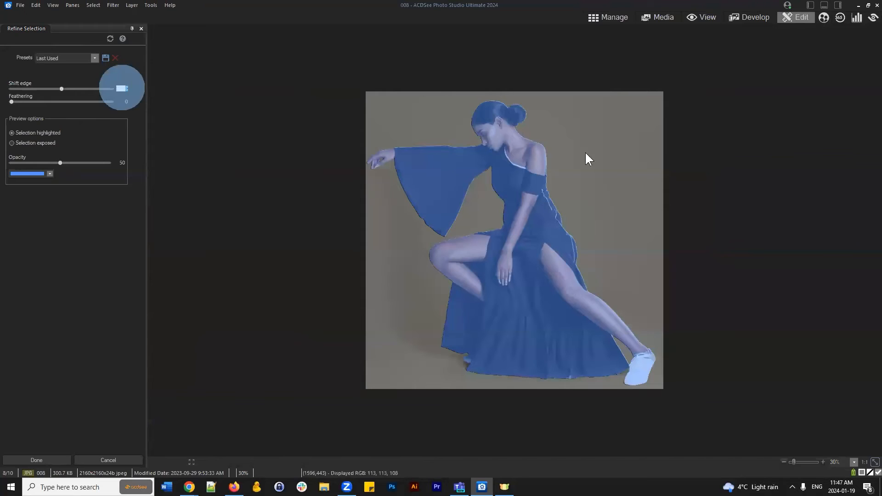
pyautogui.write('-5')
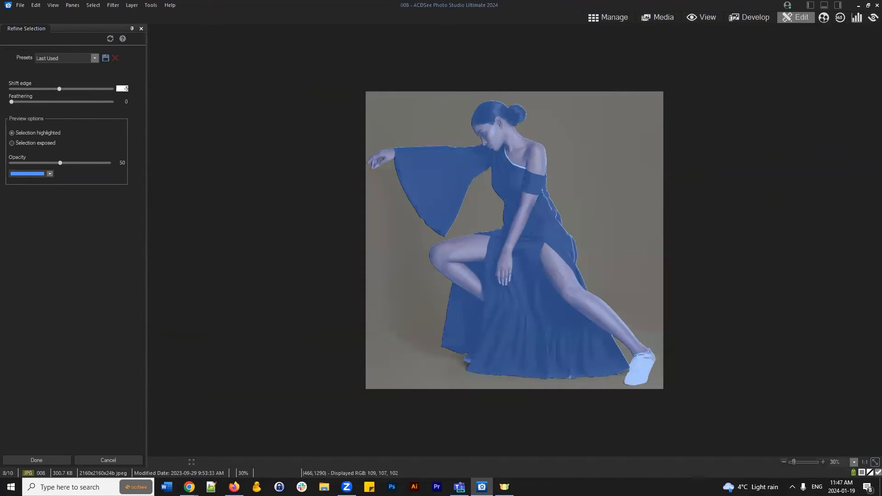
pyautogui.click(37, 460)
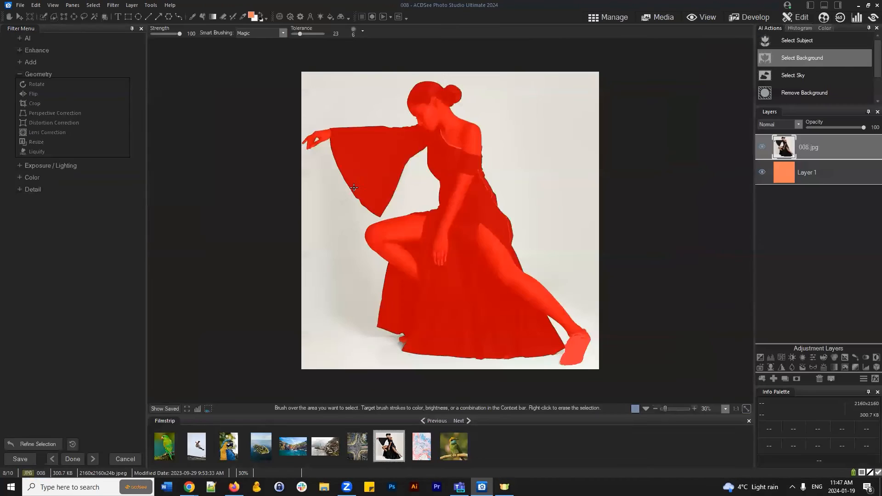
# Add a layer mask to the 008.jpg layer from the current selection and deselect.
pyautogui.click(801, 379)
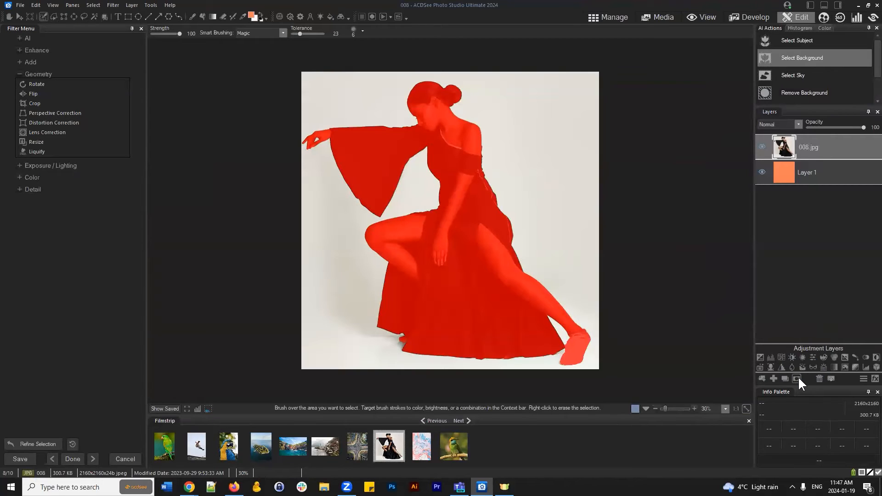
pyautogui.click(93, 6)
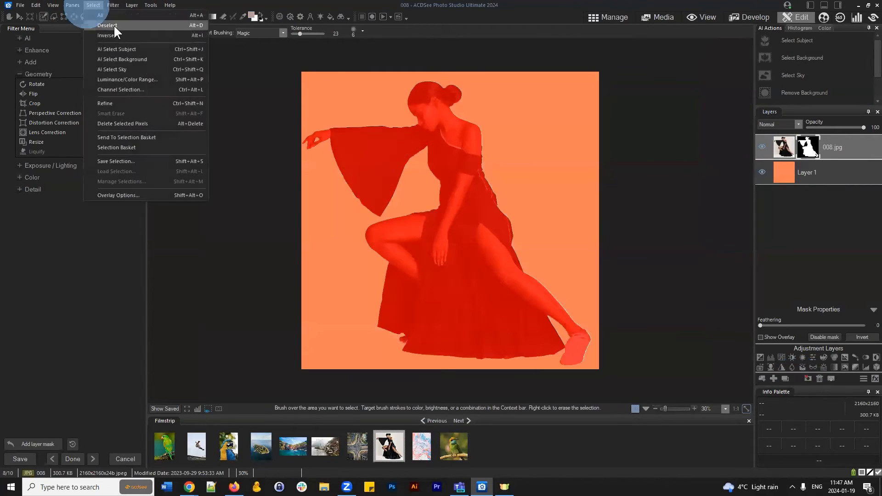
pyautogui.click(115, 27)
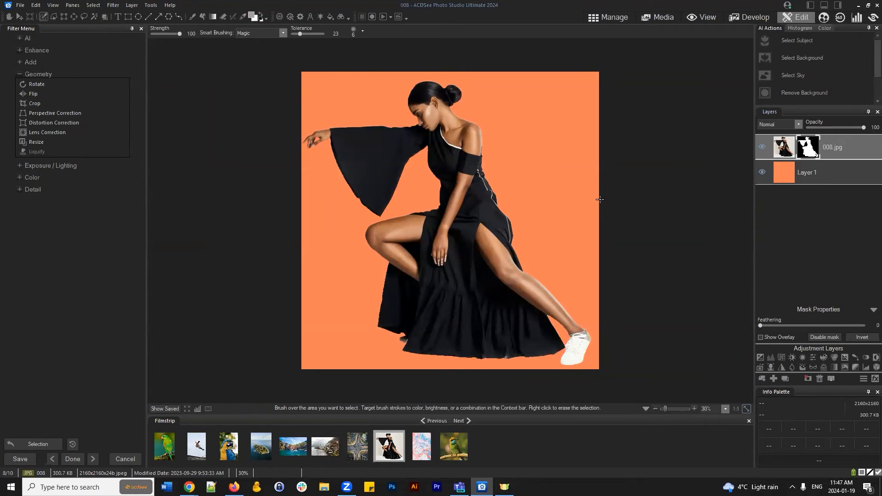
# Set the feathering of the 008.jpg layer mask to 1.
pyautogui.click(872, 325)
pyautogui.click(826, 246)
# Check the orange Layer 1 and the masked 008.jpg layer, hiding and showing the 008.jpg layer to compare them.
pyautogui.click(841, 170)
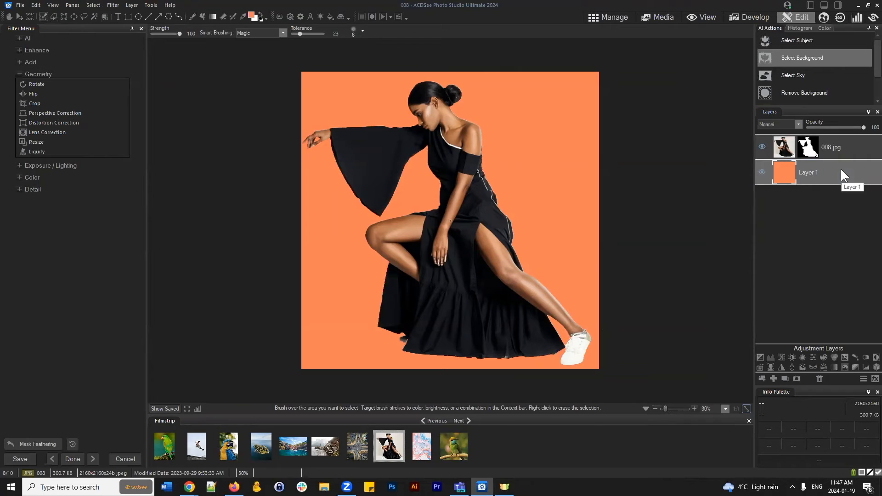
pyautogui.click(849, 144)
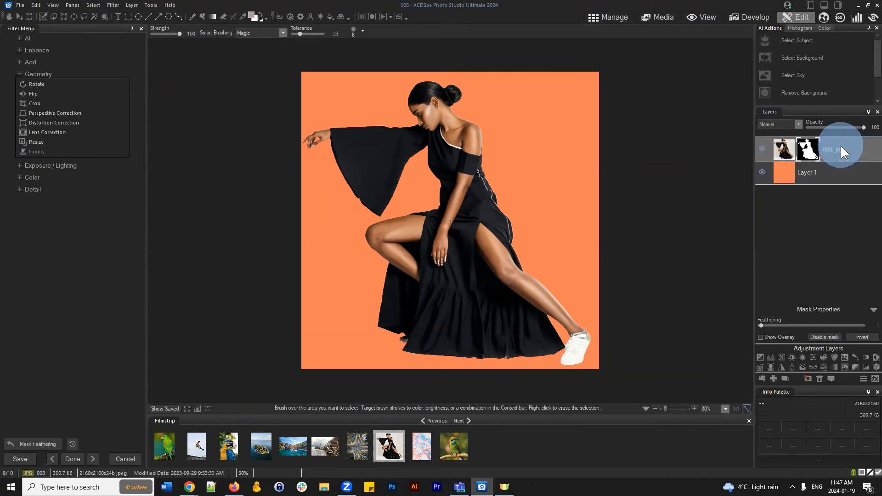
pyautogui.click(763, 148)
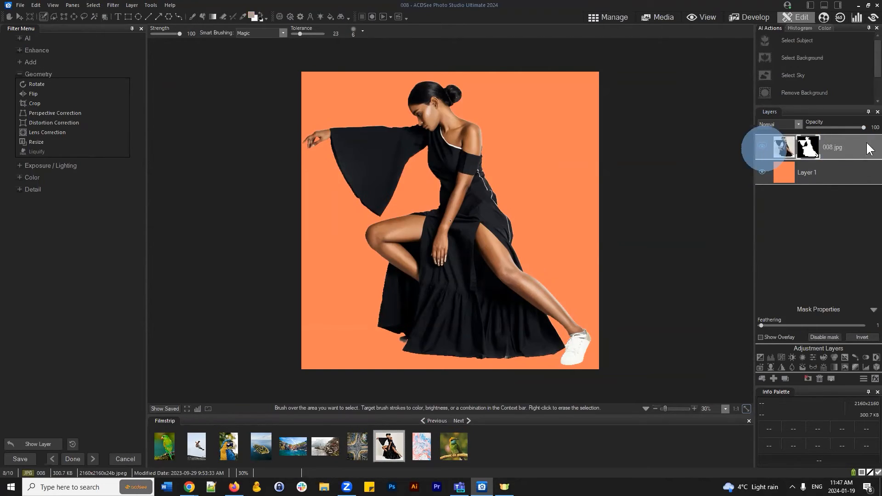
pyautogui.click(859, 138)
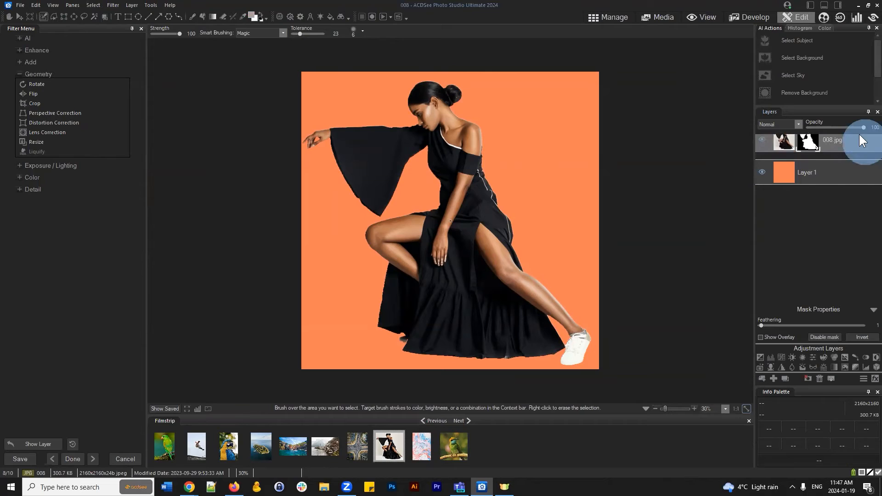
# Apply an Inner Glow layer effect to the 008.jpg layer with the default settings.
pyautogui.click(867, 379)
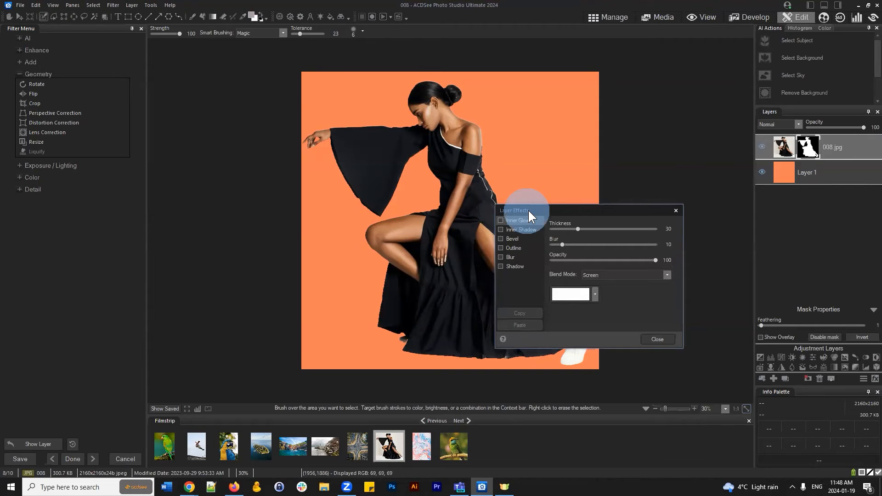
pyautogui.moveTo(528, 211); pyautogui.dragTo(569, 69)
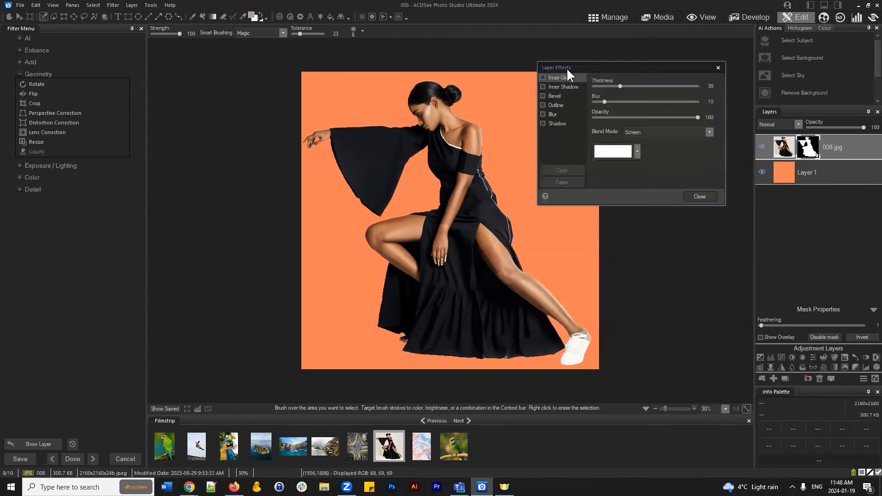
pyautogui.click(542, 77)
pyautogui.click(695, 197)
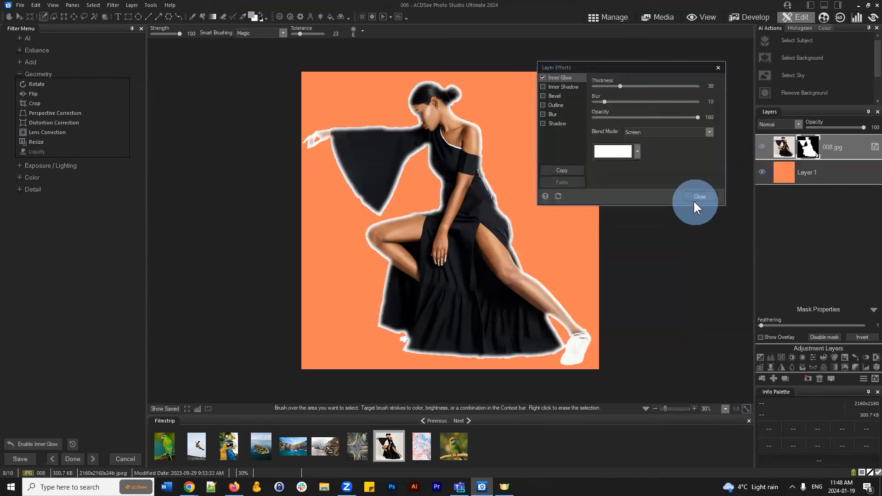
# Reopen the layer effects of the 008.jpg layer and disable Inner Glow.
pyautogui.click(858, 150)
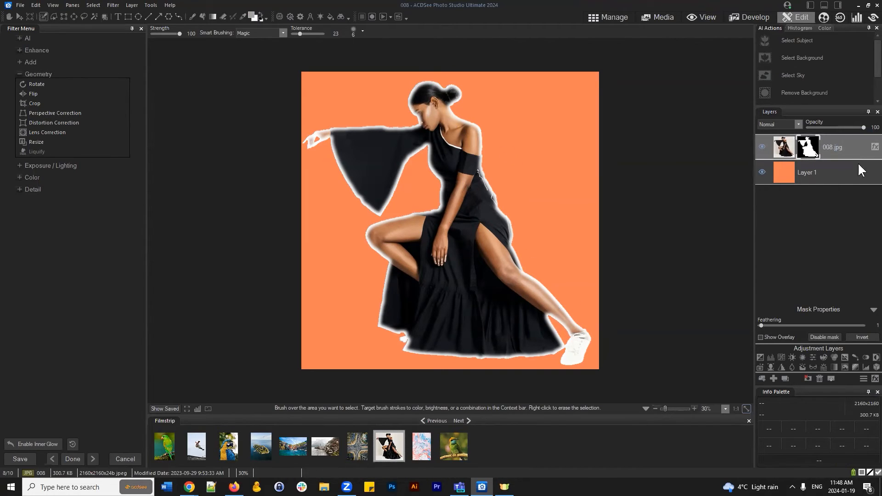
pyautogui.click(870, 149)
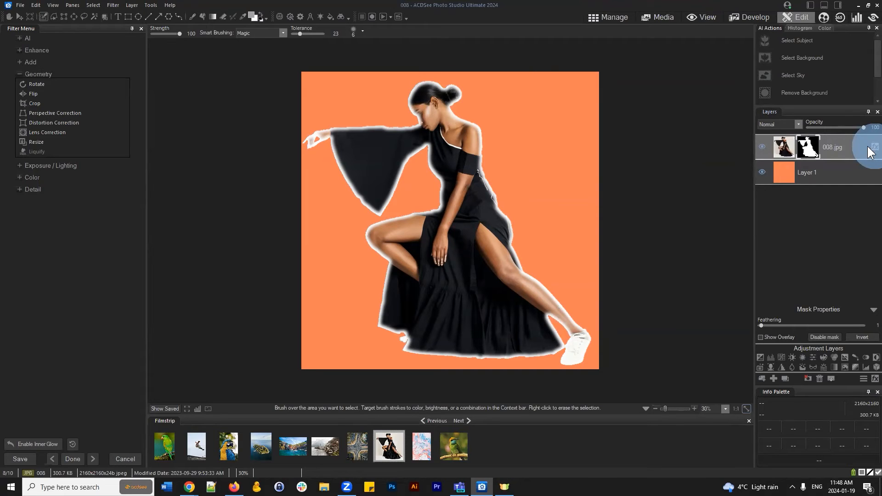
pyautogui.moveTo(630, 70); pyautogui.dragTo(626, 92)
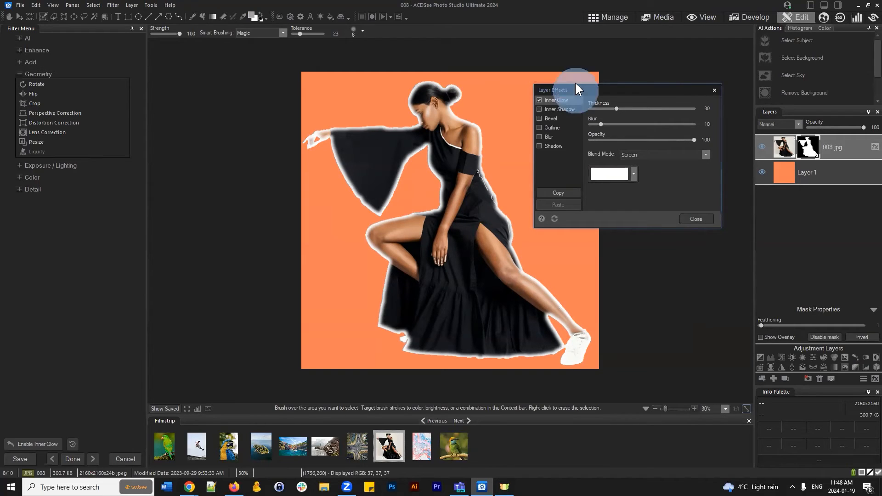
pyautogui.moveTo(574, 86); pyautogui.dragTo(568, 54)
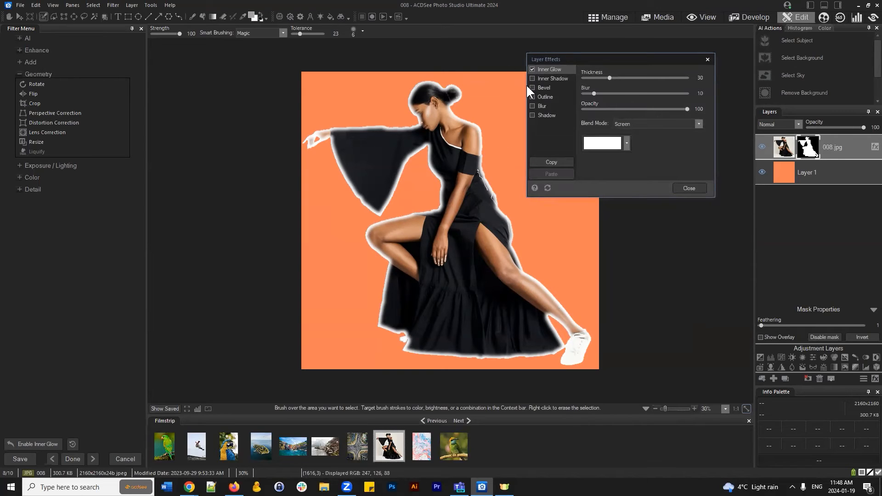
pyautogui.click(531, 69)
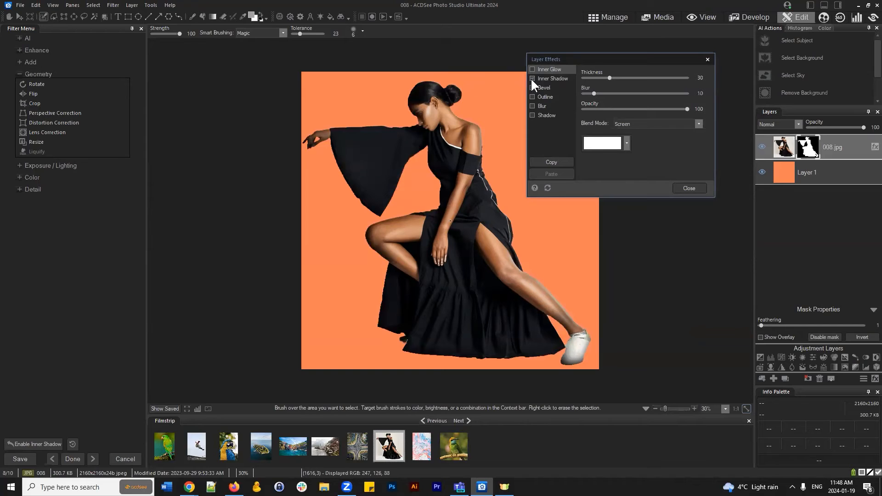
# Try the Inner Shadow and Bevel effects on the 008.jpg layer in turn, switching each off again.
pyautogui.click(532, 79)
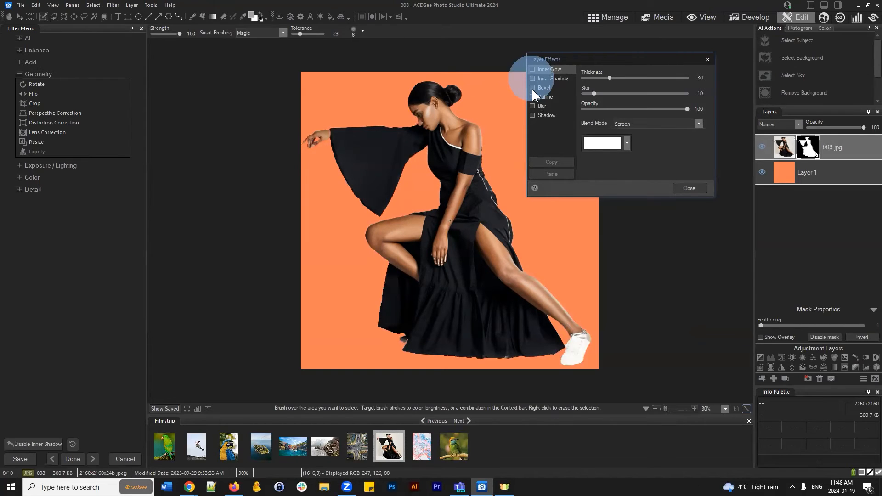
pyautogui.click(532, 87)
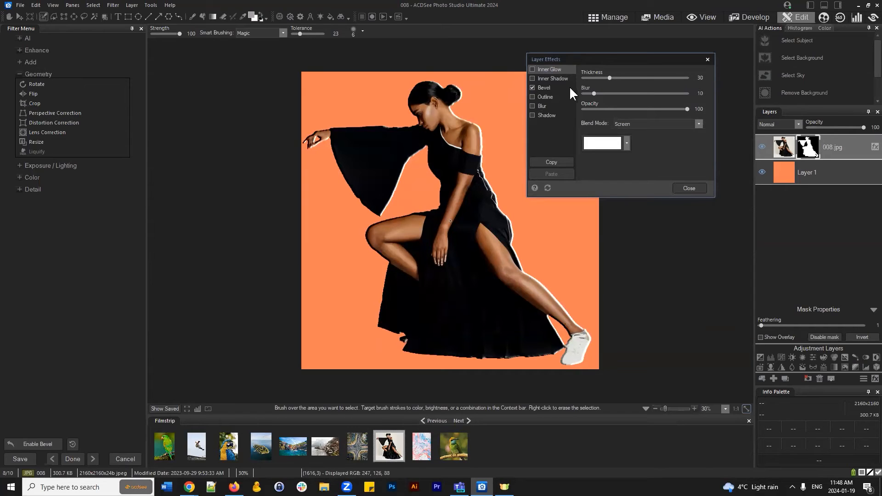
pyautogui.click(532, 87)
# Try the Outline effect on the 008.jpg layer, view its settings, and switch it off again.
pyautogui.click(531, 96)
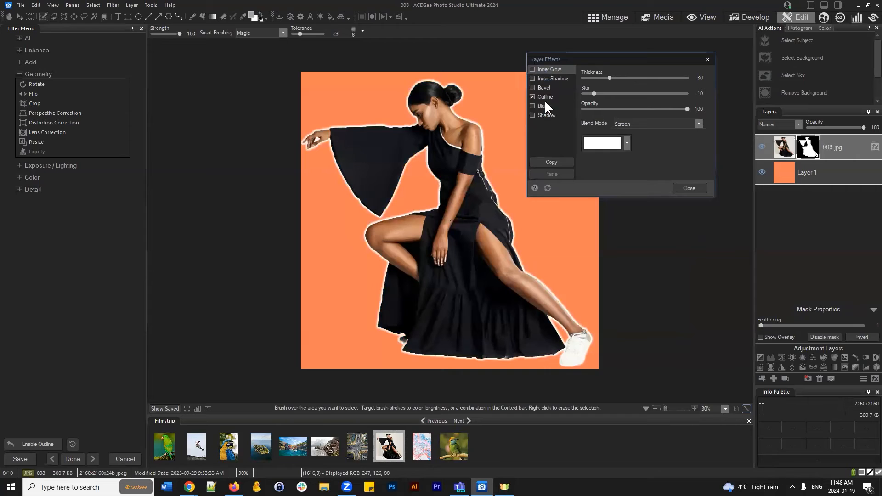
pyautogui.click(553, 97)
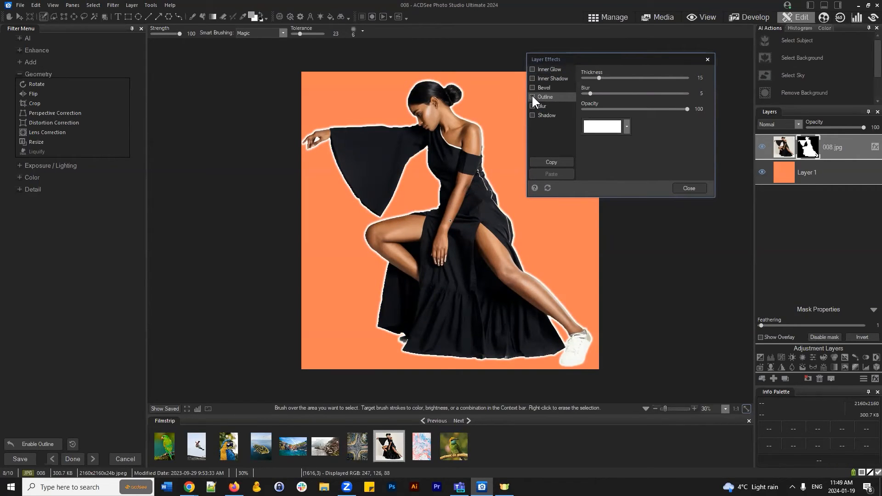
pyautogui.click(532, 97)
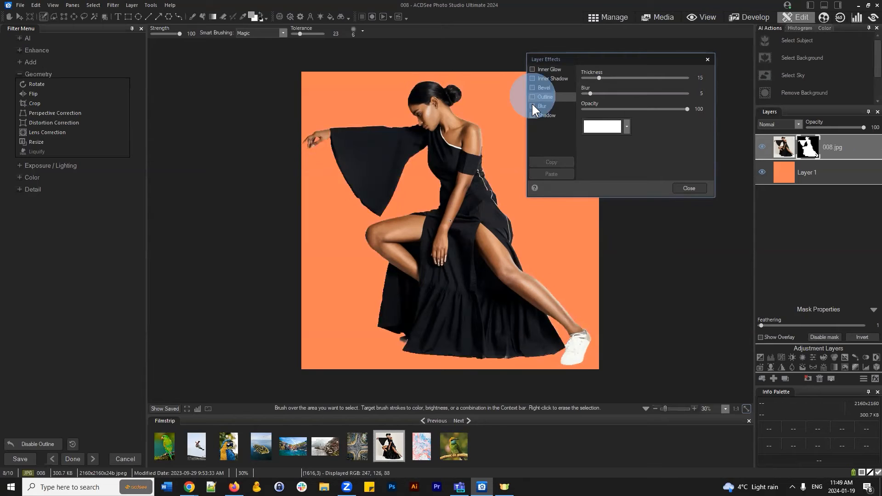
# Try the Blur and Shadow effects on the 008.jpg layer in turn, switching each off again.
pyautogui.click(532, 105)
pyautogui.click(549, 106)
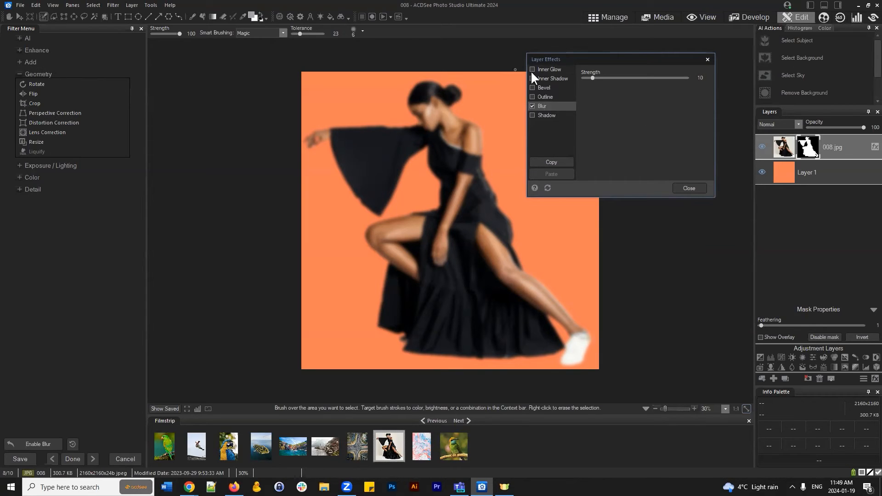
pyautogui.click(531, 106)
pyautogui.click(533, 114)
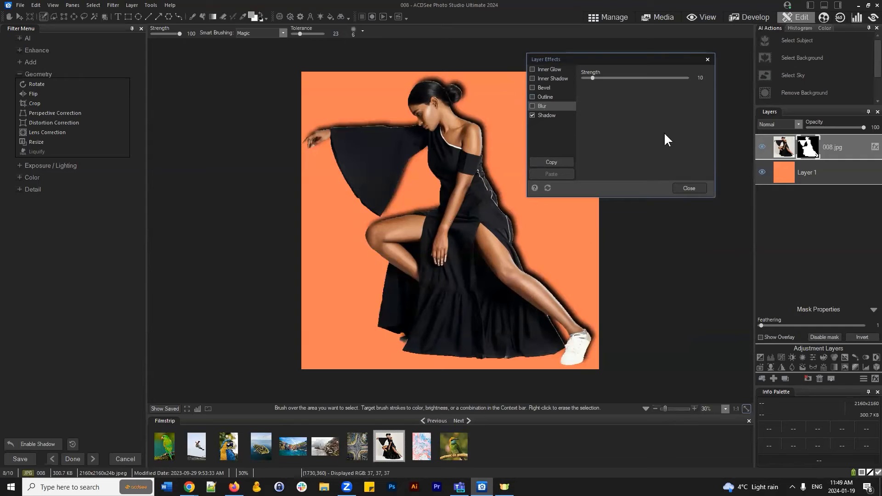
pyautogui.click(532, 115)
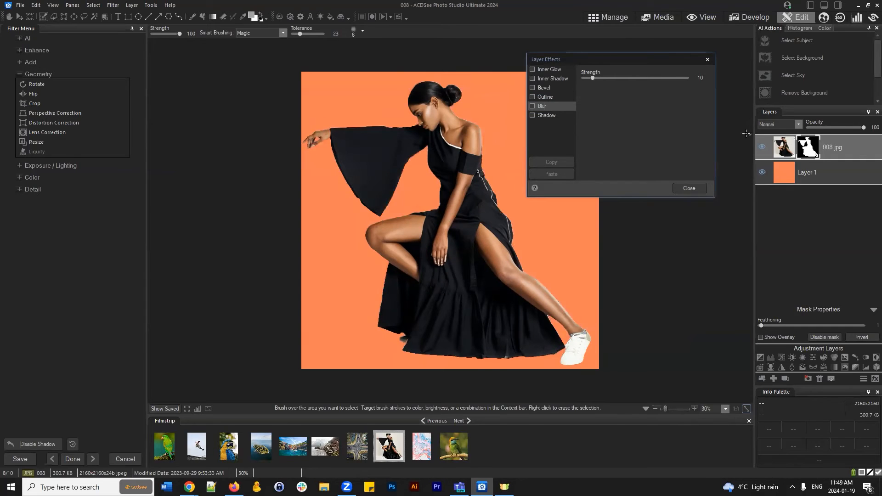
# Enable the Inner Shadow effect on the 008.jpg layer and view its color choices without changing the color.
pyautogui.click(531, 79)
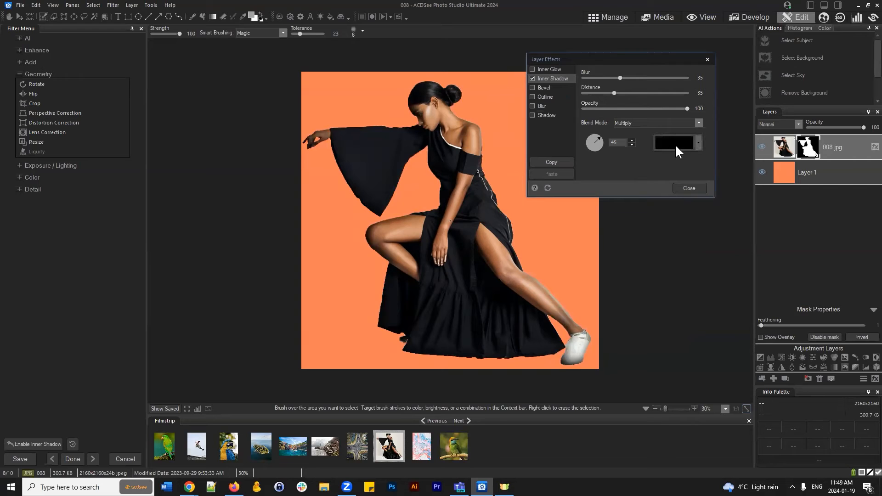
pyautogui.click(674, 144)
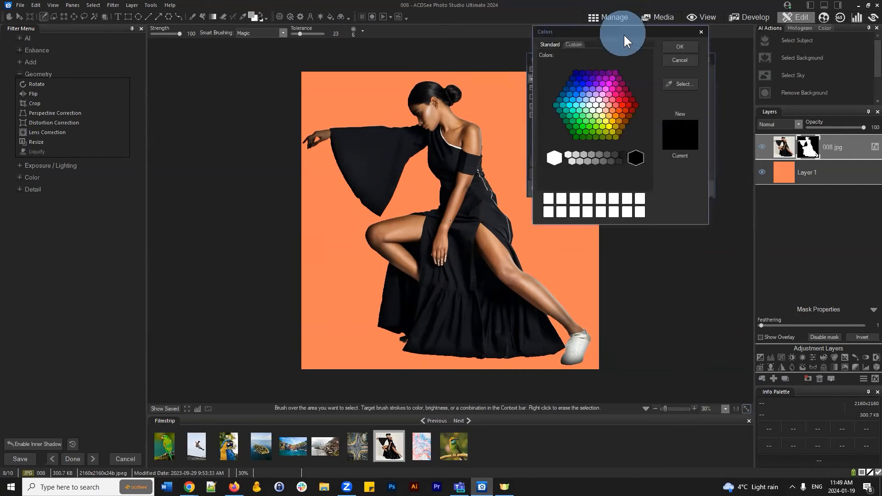
pyautogui.click(681, 56)
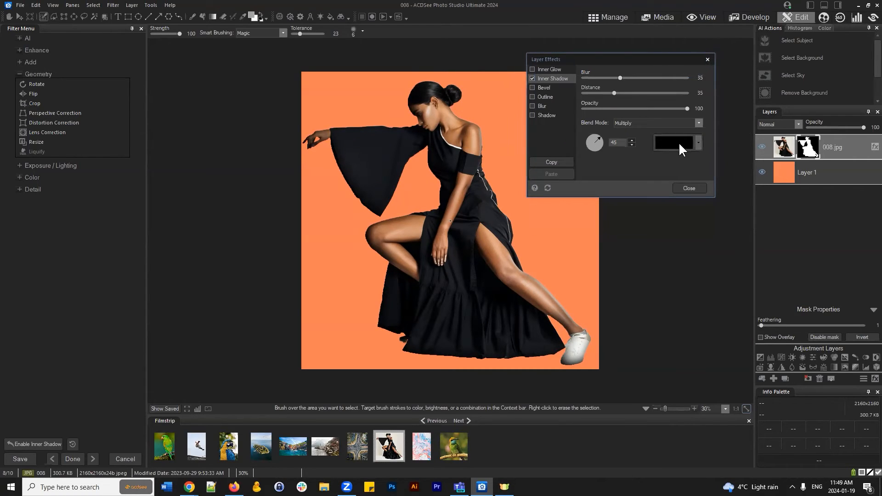
# Set the Inner Shadow color to the orange sampled from the image background.
pyautogui.click(676, 142)
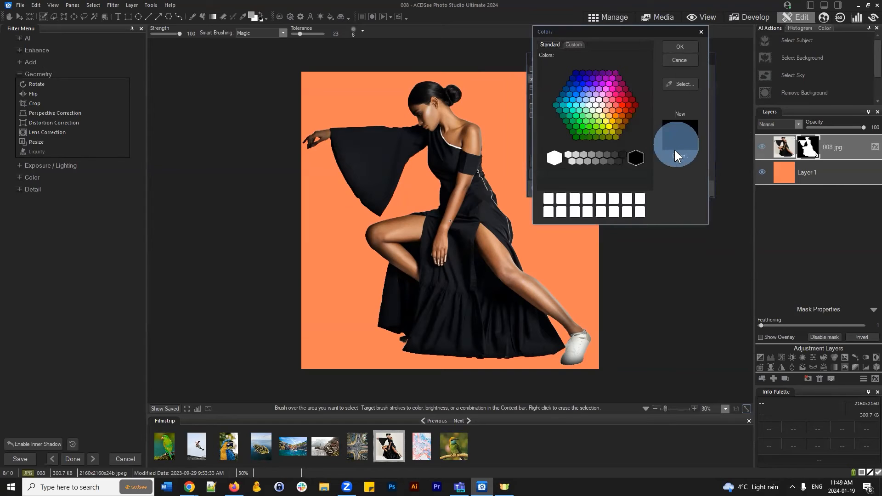
pyautogui.click(677, 85)
pyautogui.click(498, 108)
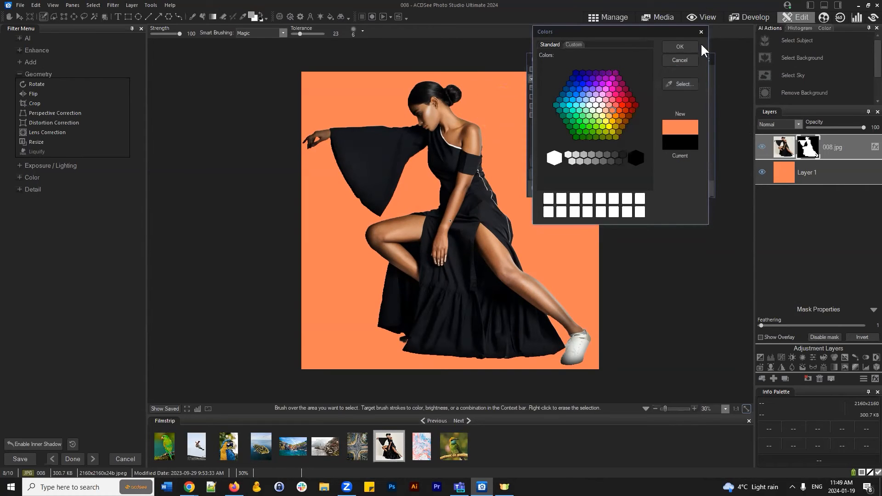
pyautogui.click(680, 47)
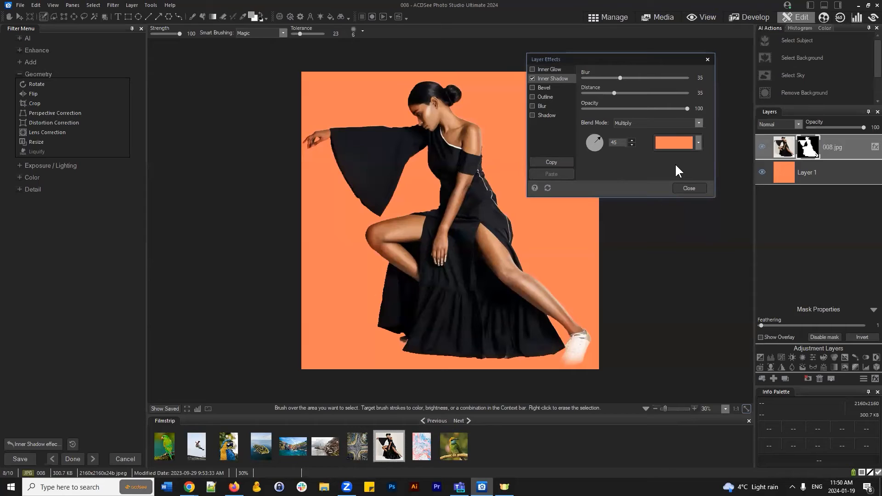
# Set the Inner Shadow blur to 83 and distance to 33, keeping opacity at 100.
pyautogui.moveTo(619, 78); pyautogui.dragTo(699, 79)
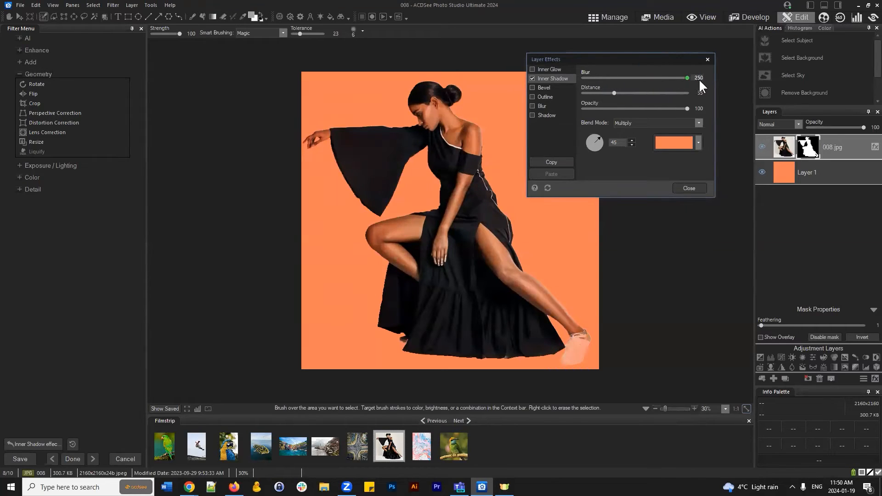
pyautogui.click(644, 78)
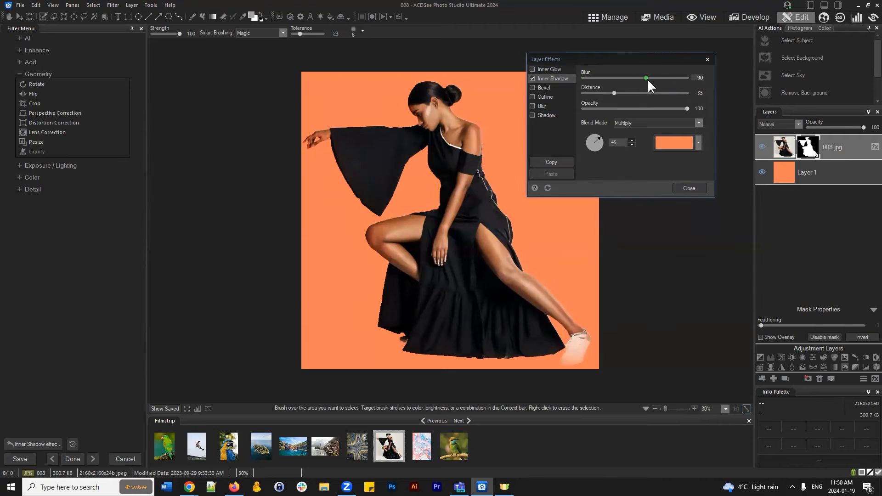
pyautogui.click(644, 78)
pyautogui.moveTo(613, 92)
pyautogui.mouseDown()
pyautogui.moveTo(669, 95)
pyautogui.moveTo(604, 92)
pyautogui.moveTo(612, 93)
pyautogui.mouseUp()
pyautogui.moveTo(687, 109); pyautogui.dragTo(740, 109)
# Try the Hard light, Subtract, Darken and Overlay blend modes on the Inner Shadow, returning it to Multiply.
pyautogui.click(698, 123)
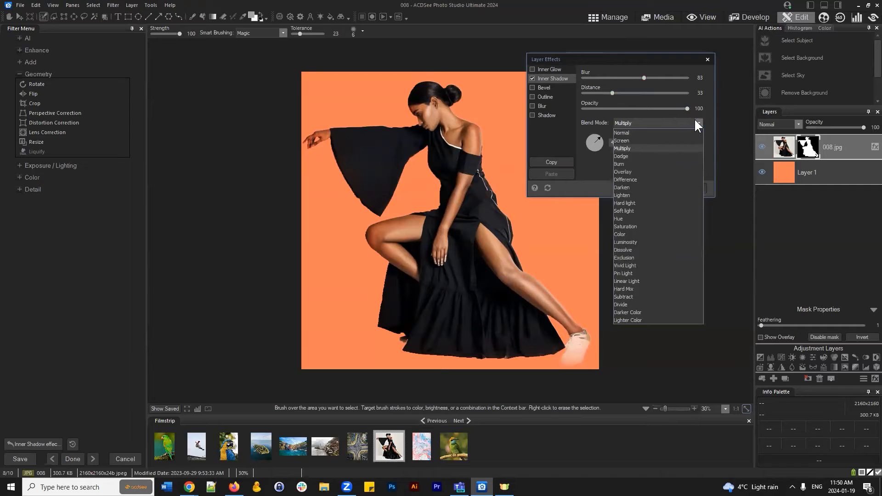
pyautogui.click(636, 203)
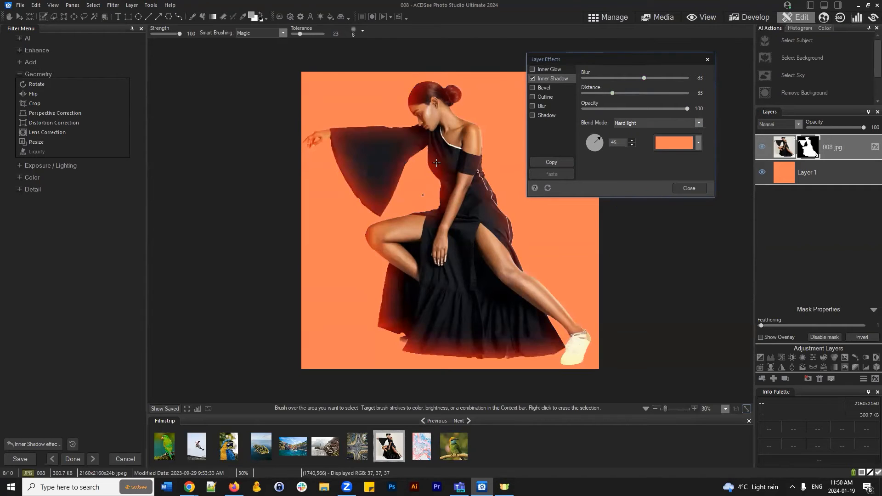
pyautogui.click(670, 122)
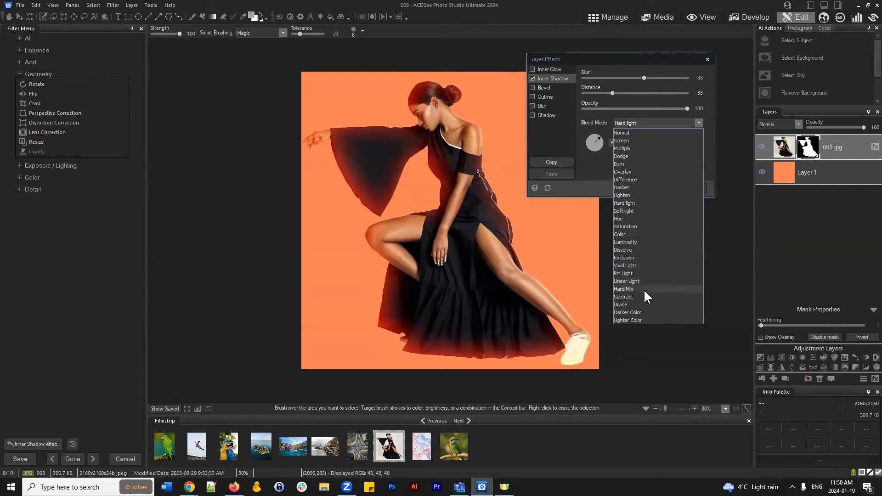
pyautogui.click(642, 297)
pyautogui.click(657, 122)
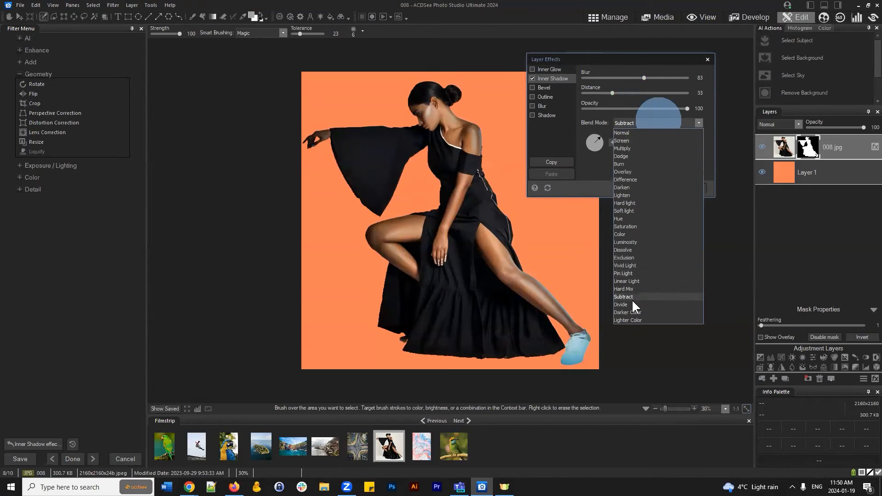
pyautogui.click(630, 187)
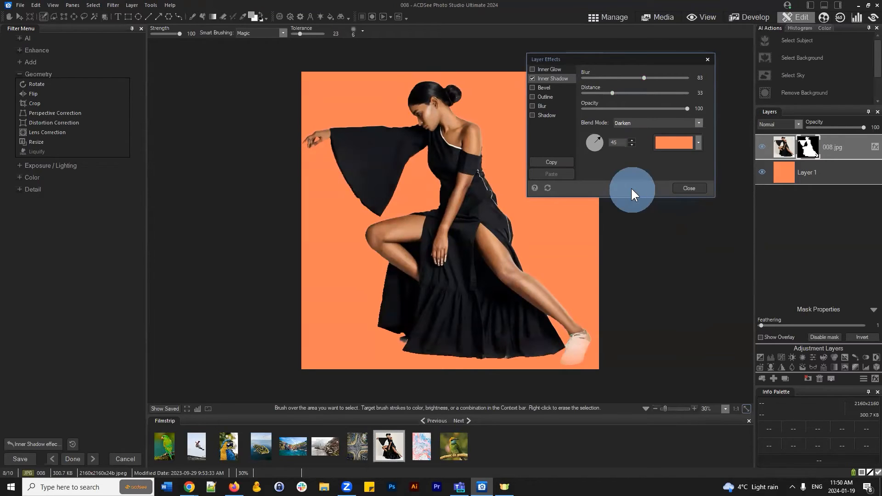
pyautogui.click(669, 119)
pyautogui.click(630, 147)
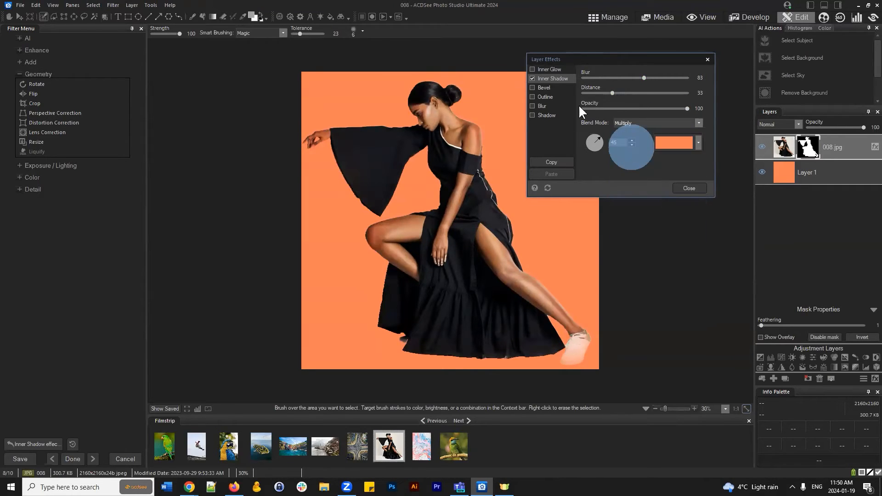
pyautogui.click(642, 121)
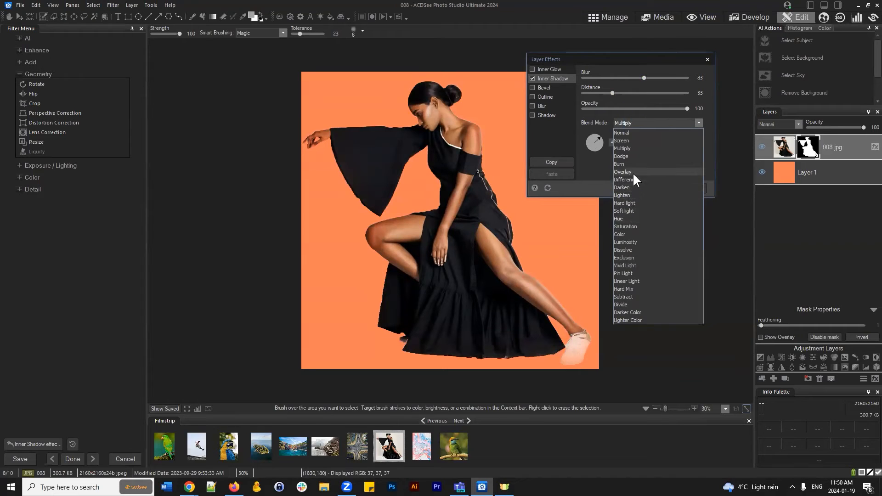
pyautogui.click(632, 172)
pyautogui.click(652, 122)
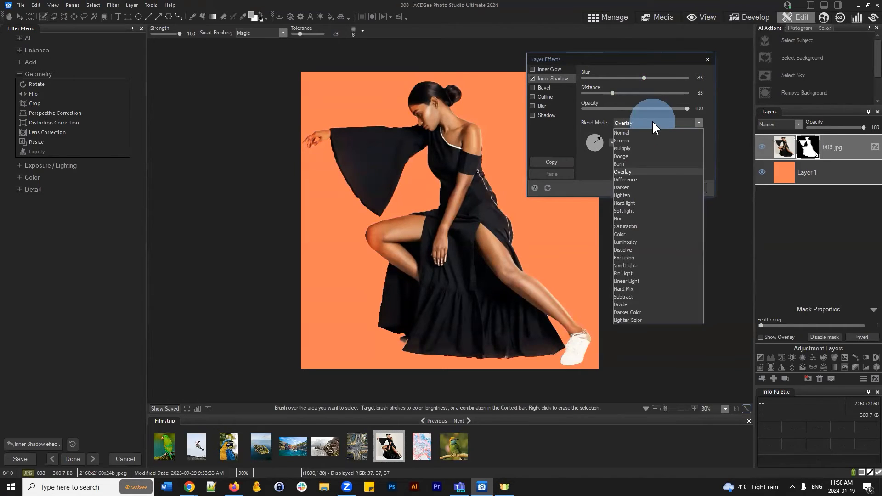
pyautogui.click(623, 148)
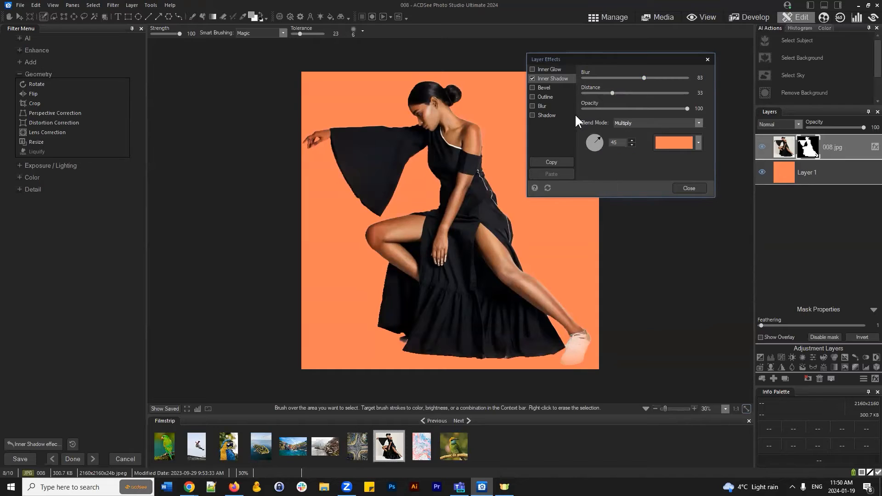
# Enable the Shadow effect on the 008.jpg layer and color it with the orange sampled from the background.
pyautogui.click(532, 115)
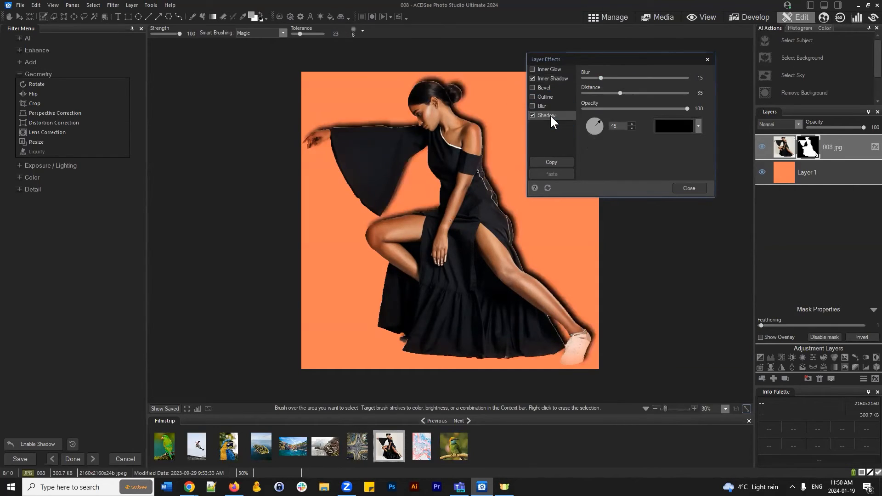
pyautogui.click(679, 124)
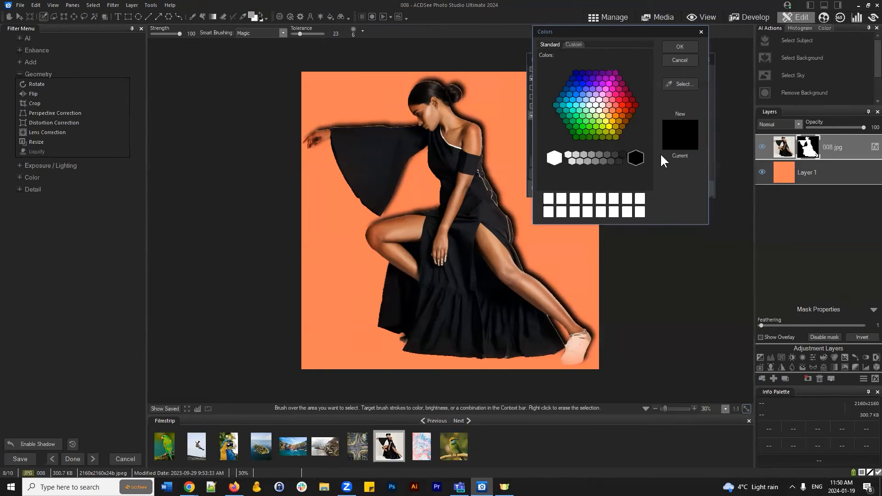
pyautogui.click(672, 88)
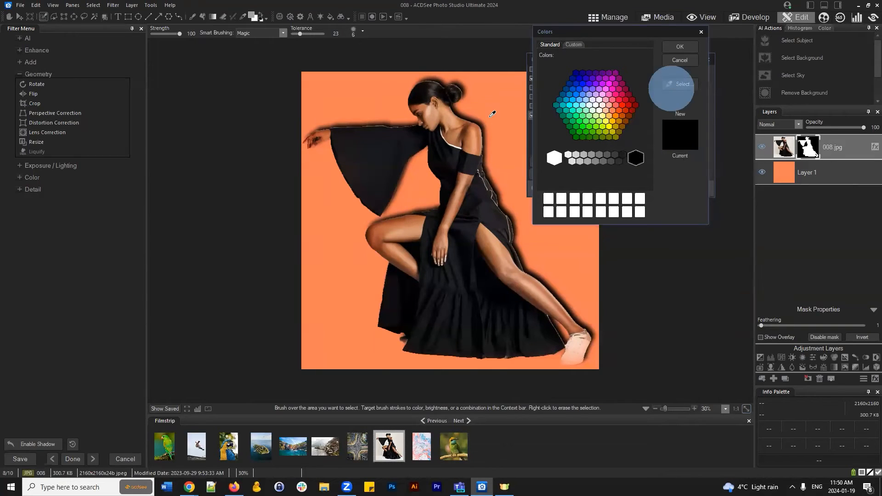
pyautogui.click(493, 100)
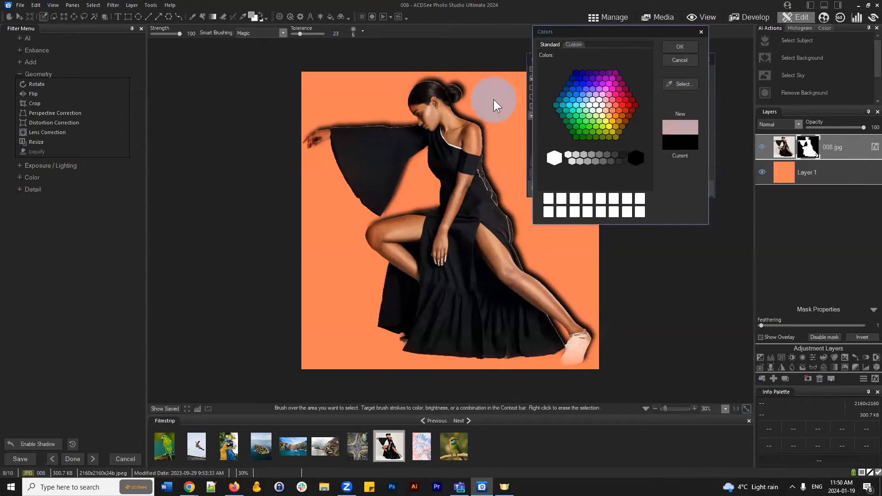
pyautogui.click(684, 84)
pyautogui.click(576, 248)
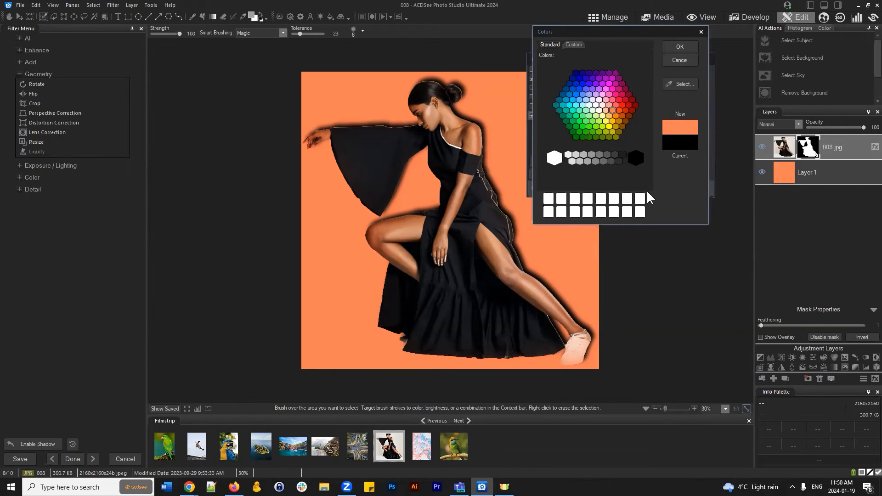
pyautogui.click(684, 45)
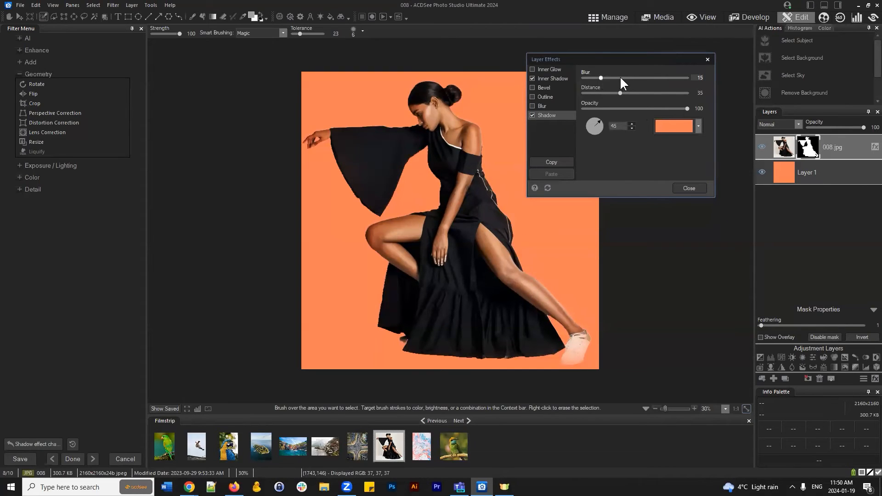
# Darken the Shadow effect's orange color, set its blur to 14 and distance to 113, and close the layer effects.
pyautogui.click(681, 129)
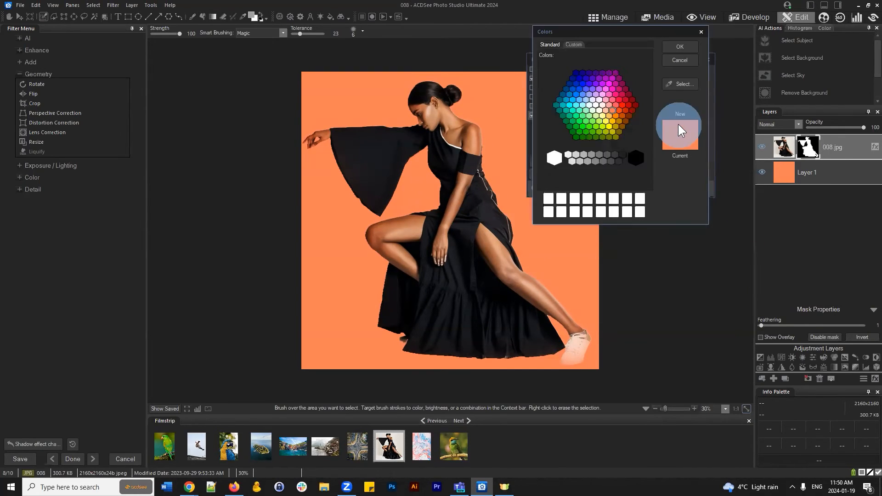
pyautogui.click(574, 44)
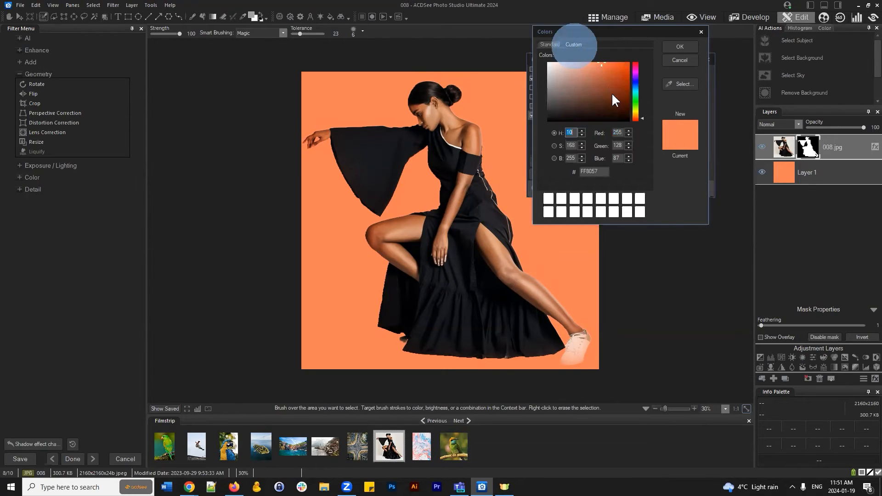
pyautogui.click(601, 62)
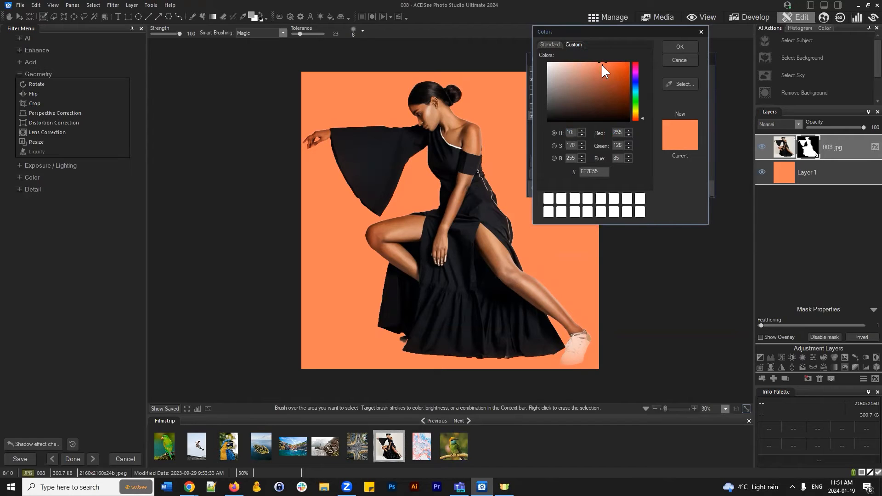
pyautogui.moveTo(602, 65); pyautogui.dragTo(602, 75)
pyautogui.click(675, 47)
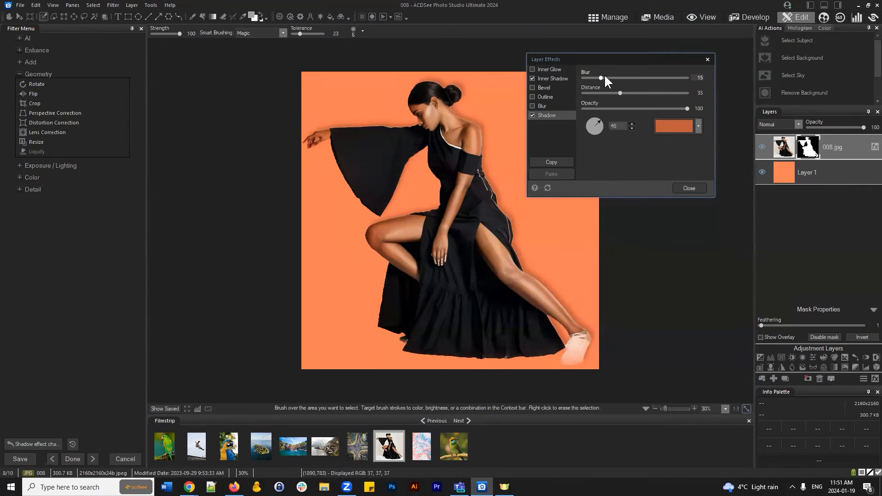
pyautogui.moveTo(618, 76); pyautogui.dragTo(651, 92)
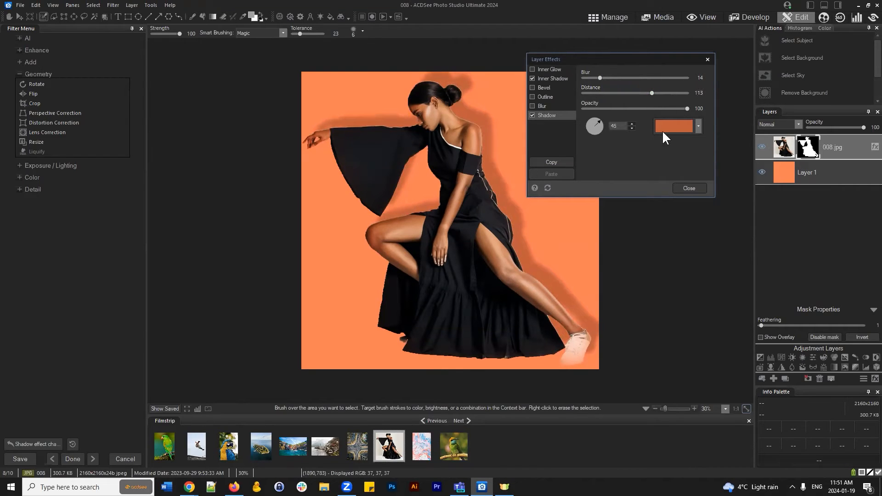
pyautogui.click(688, 188)
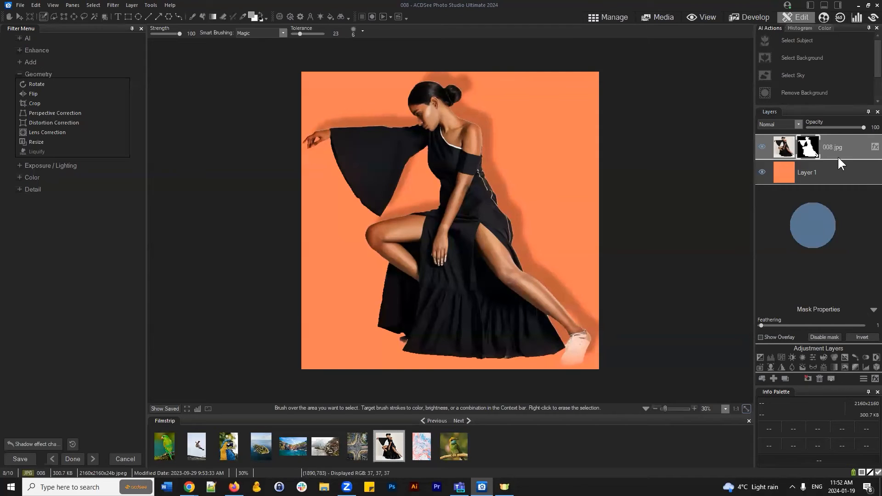
# Add a text layer reading "Text" across the woman's upper body and color it white.
pyautogui.click(119, 20)
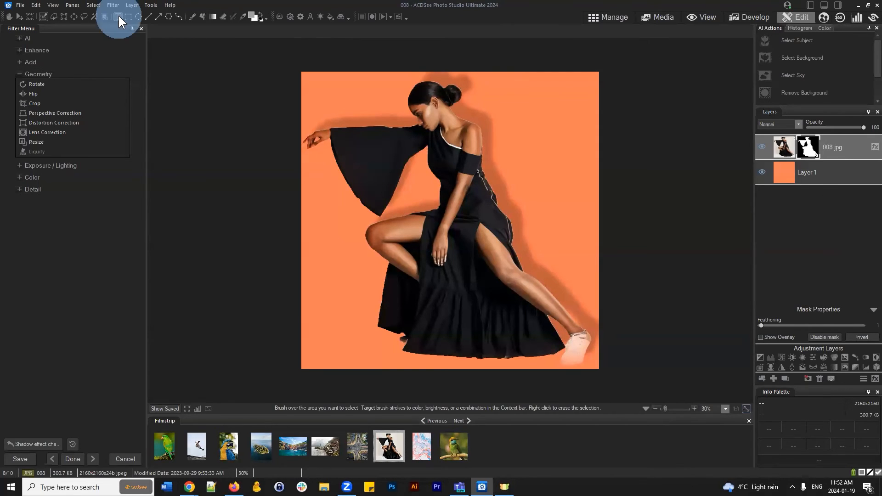
pyautogui.moveTo(371, 139); pyautogui.dragTo(556, 205)
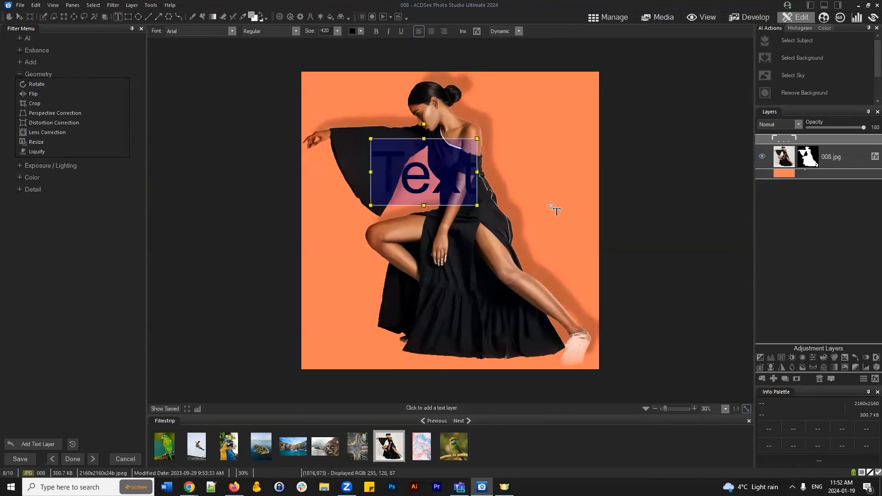
pyautogui.click(353, 31)
pyautogui.click(374, 272)
pyautogui.click(505, 160)
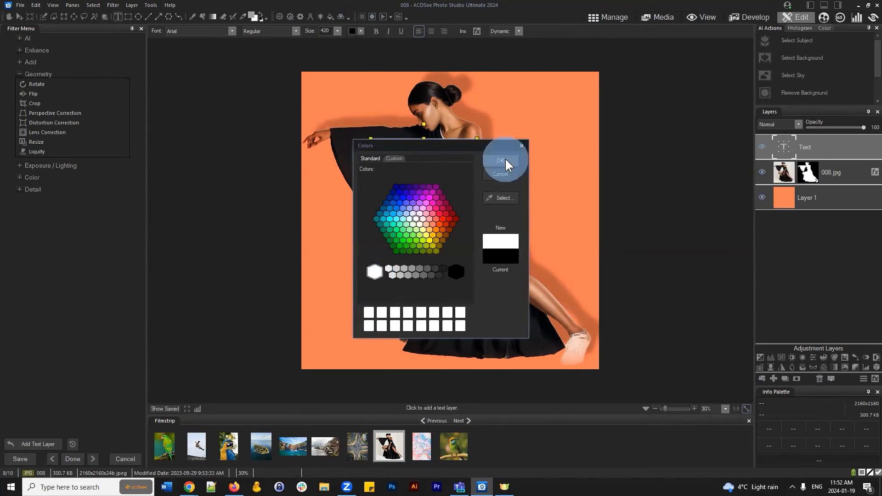
# Duplicate the white Text layer.
pyautogui.click(831, 179)
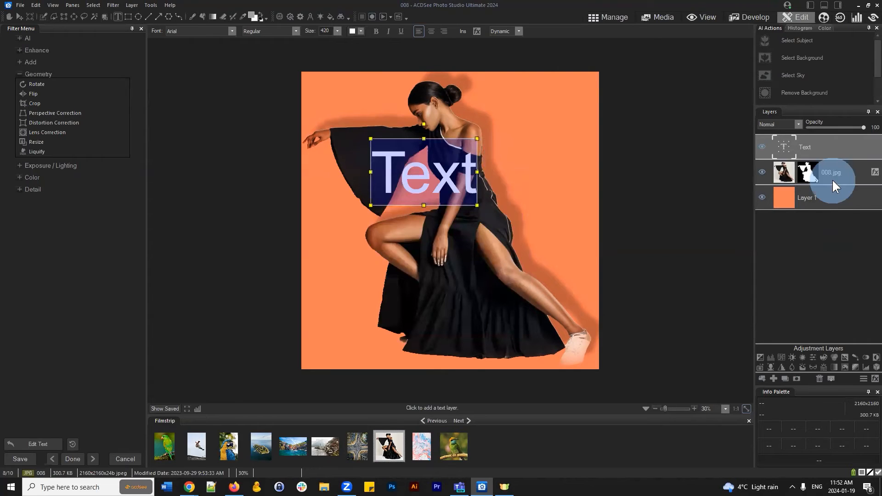
pyautogui.click(839, 141)
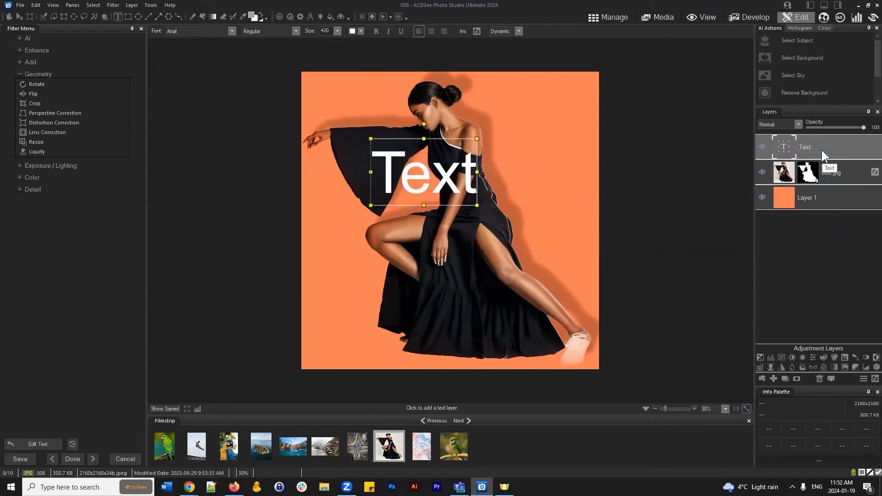
pyautogui.rightClick(821, 150)
pyautogui.click(803, 168)
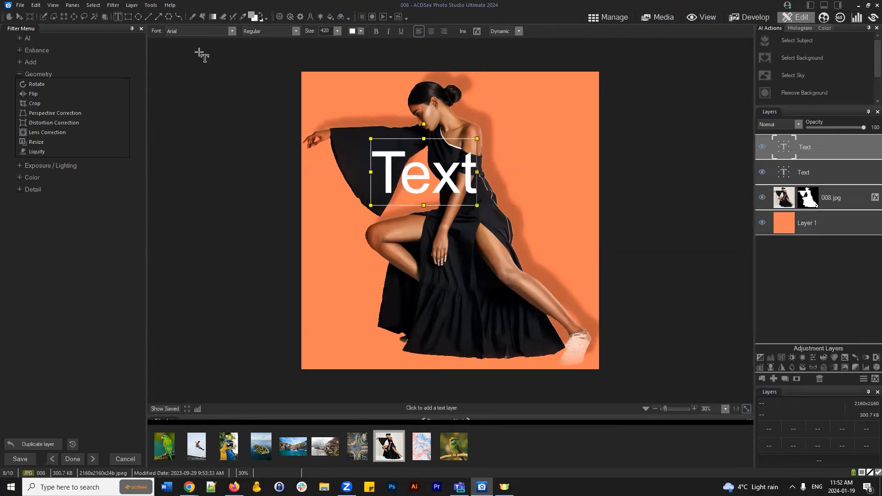
# Move the duplicated text below and slightly right of the original text and commit the move.
pyautogui.click(19, 16)
pyautogui.moveTo(448, 163); pyautogui.dragTo(465, 206)
pyautogui.click(812, 276)
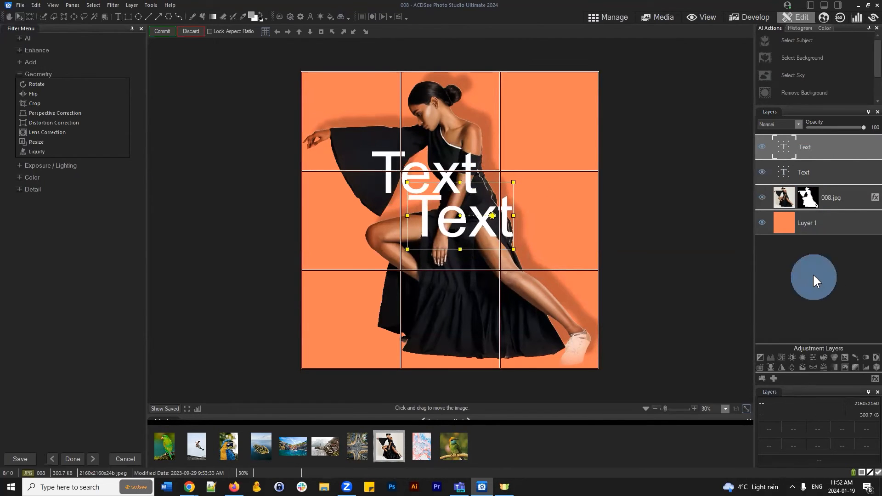
pyautogui.click(156, 28)
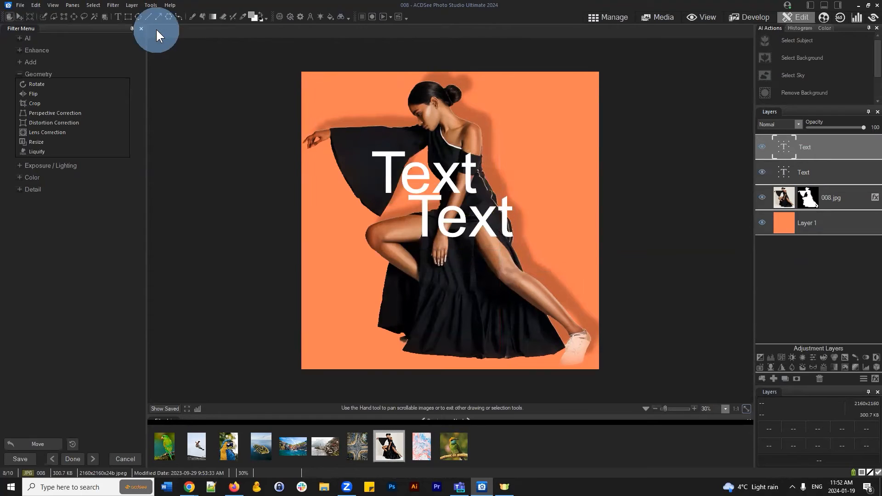
pyautogui.click(793, 256)
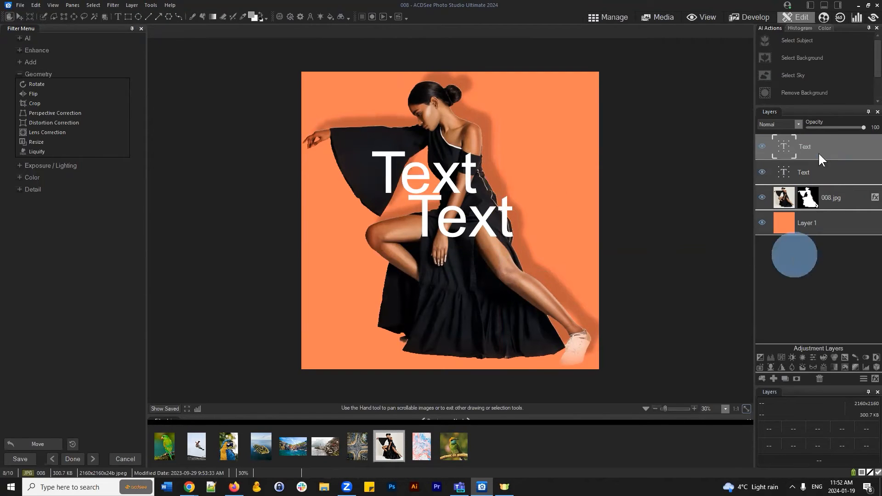
# Add a Shadow effect with blur 0 and distance 118 to the duplicated text layer and close the layer effects.
pyautogui.click(818, 172)
pyautogui.click(819, 147)
pyautogui.click(819, 162)
pyautogui.click(819, 143)
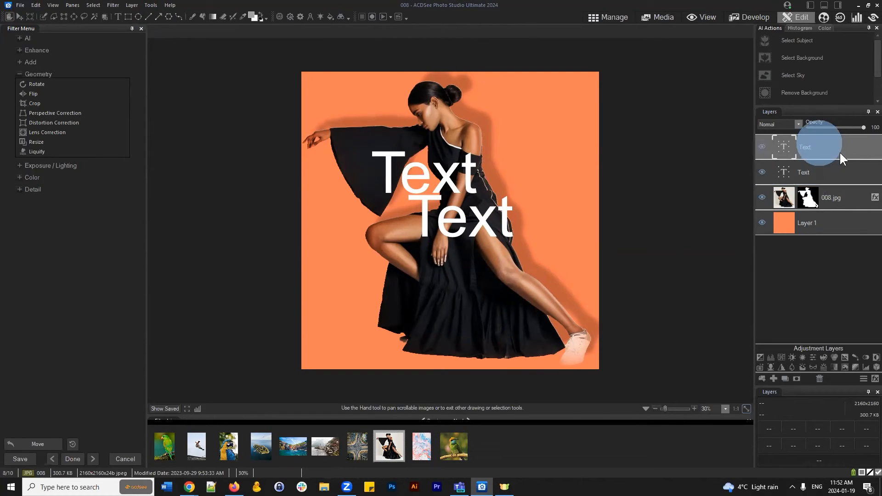
pyautogui.click(872, 379)
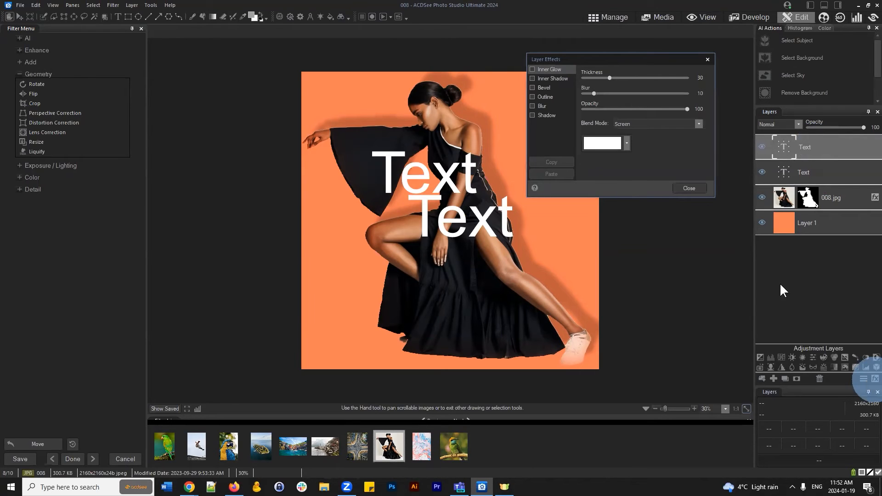
pyautogui.click(532, 115)
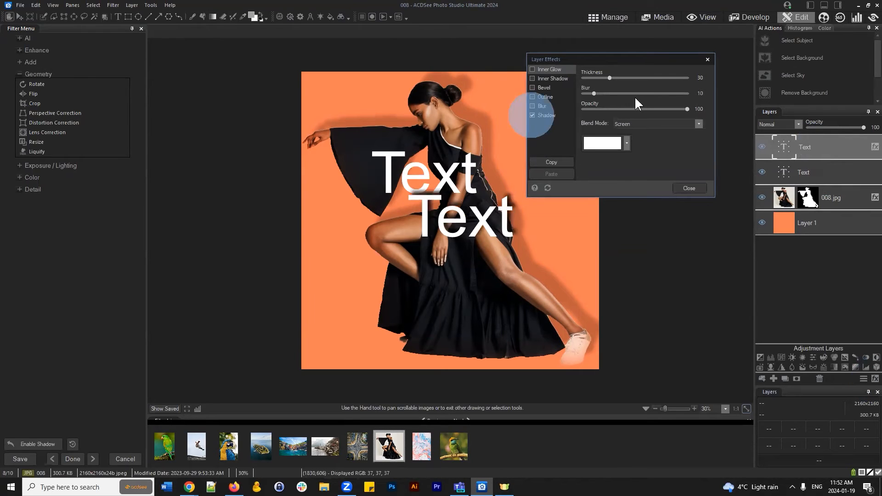
pyautogui.click(689, 188)
pyautogui.click(874, 147)
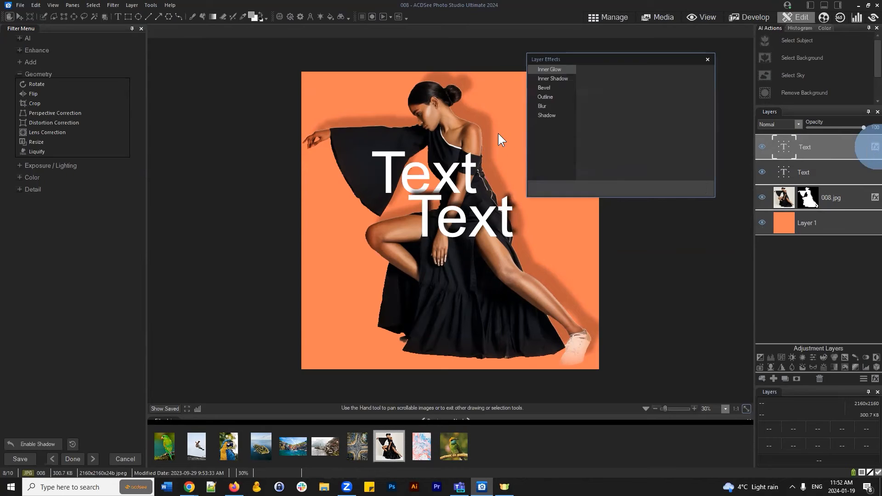
pyautogui.click(551, 113)
pyautogui.click(601, 77)
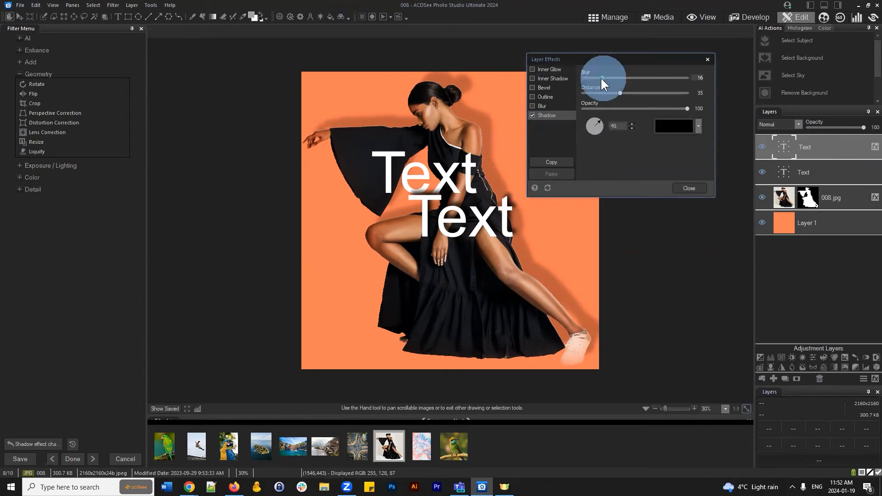
pyautogui.moveTo(601, 78); pyautogui.dragTo(652, 93)
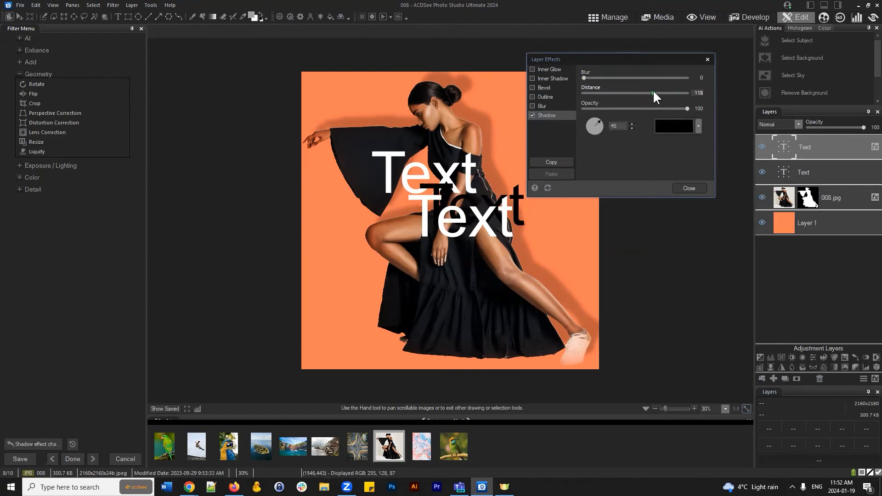
pyautogui.click(688, 186)
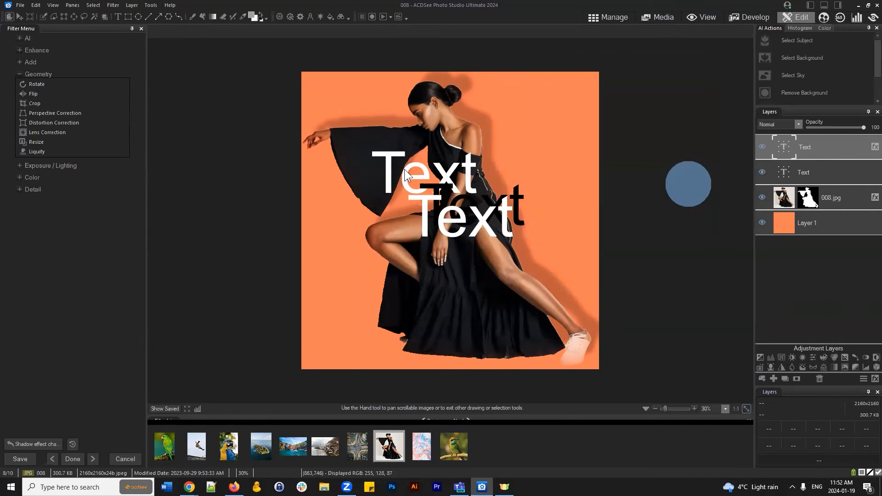
# Add a Shadow effect with blur 0 and distance 150 to the original text layer and close the layer effects.
pyautogui.click(818, 169)
pyautogui.click(762, 170)
pyautogui.click(762, 170)
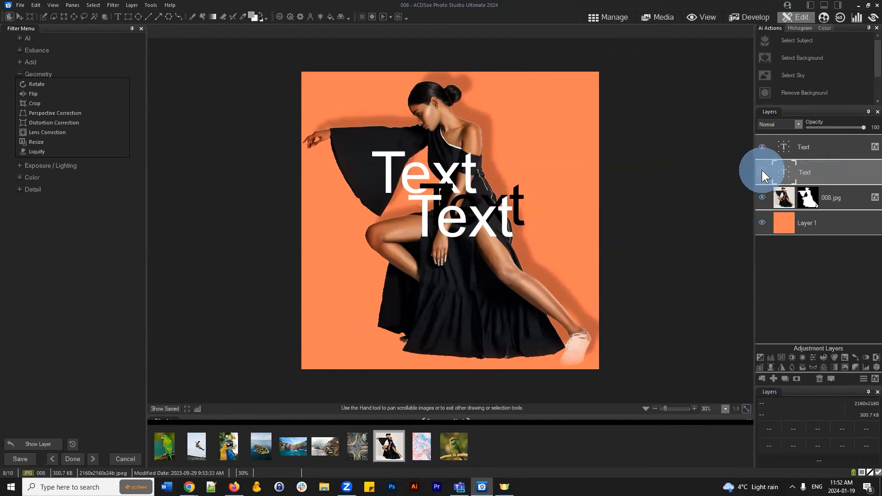
pyautogui.click(872, 379)
pyautogui.click(536, 115)
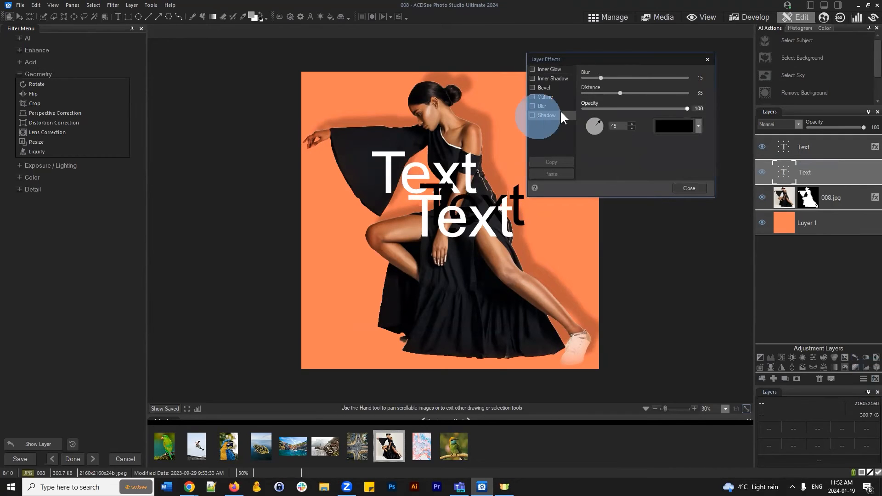
pyautogui.moveTo(601, 77); pyautogui.dragTo(548, 75)
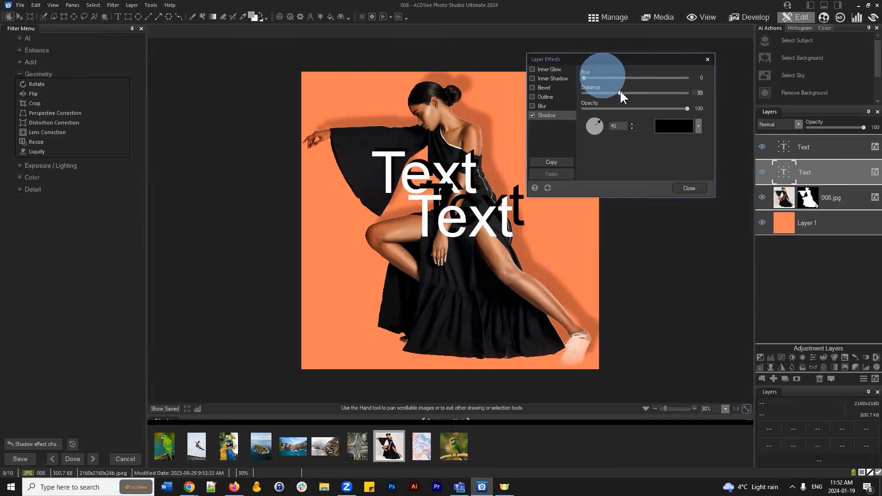
pyautogui.moveTo(619, 91); pyautogui.dragTo(660, 92)
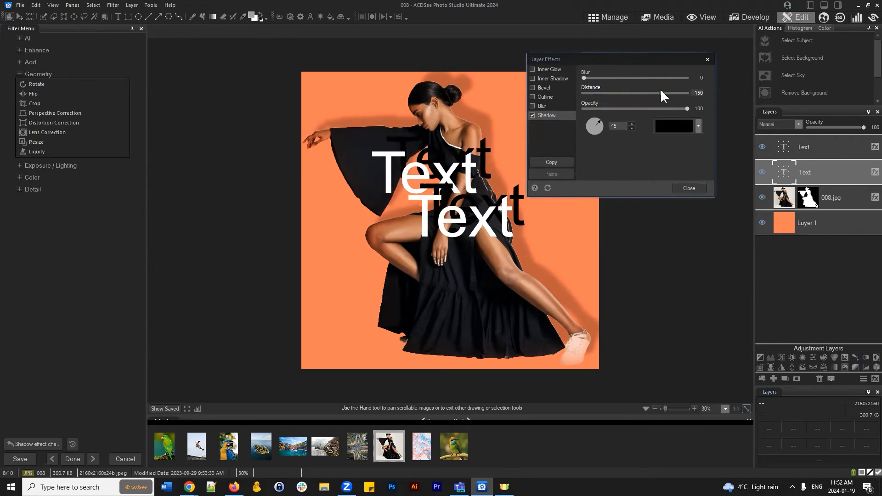
pyautogui.click(693, 188)
pyautogui.click(841, 279)
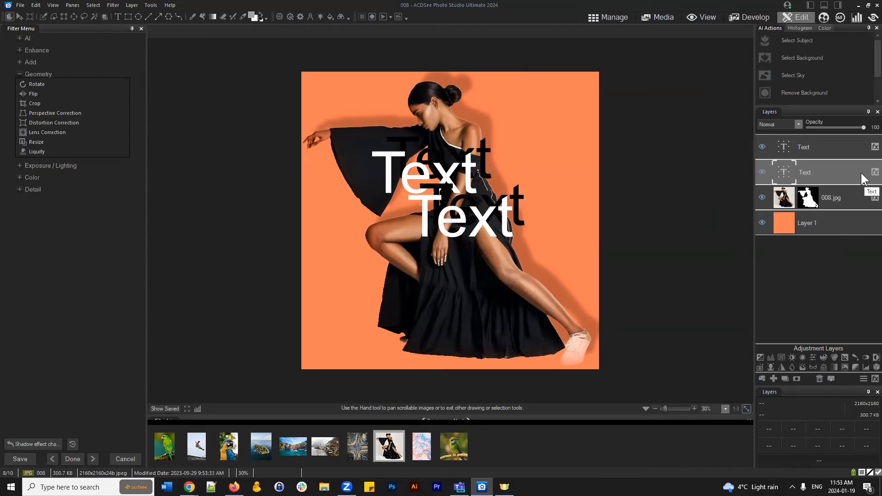
# Turn off the Shadow effect on both the original and the duplicated text layers.
pyautogui.click(874, 172)
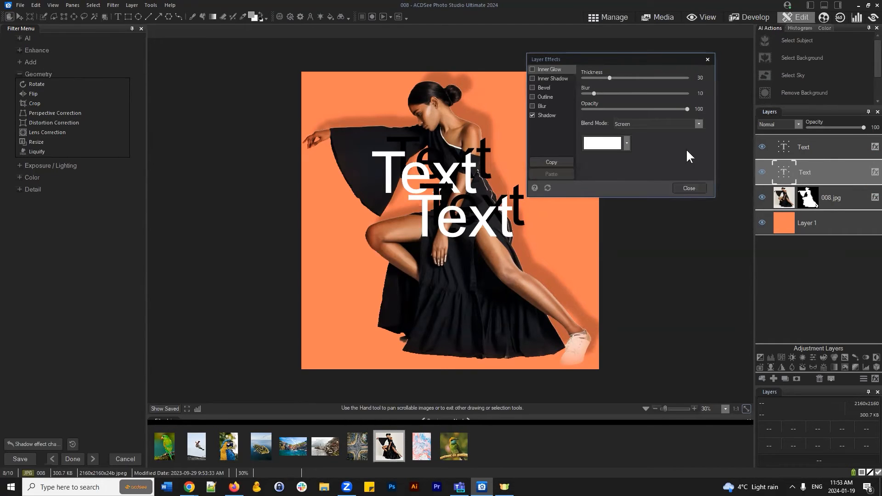
pyautogui.click(531, 115)
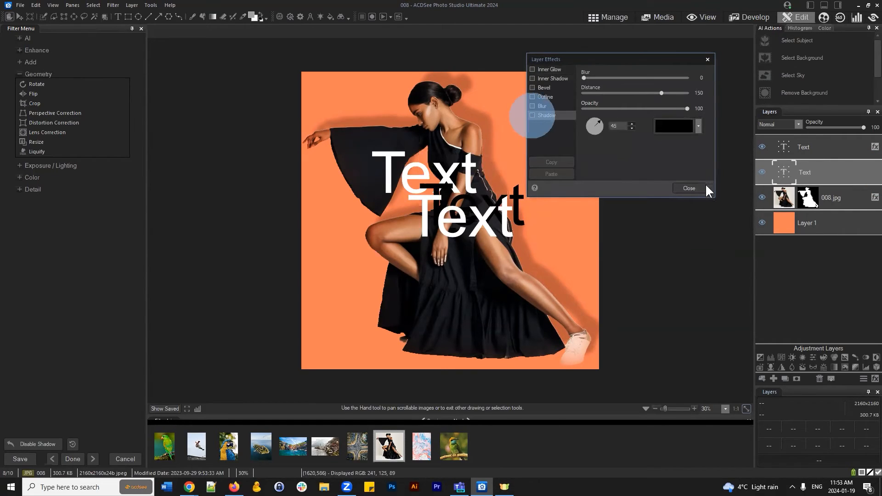
pyautogui.click(690, 187)
pyautogui.click(874, 147)
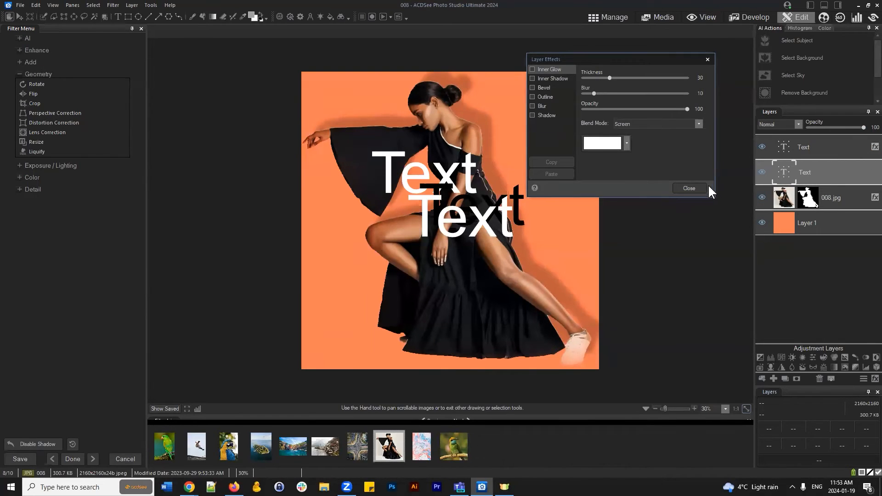
pyautogui.click(693, 187)
pyautogui.click(874, 147)
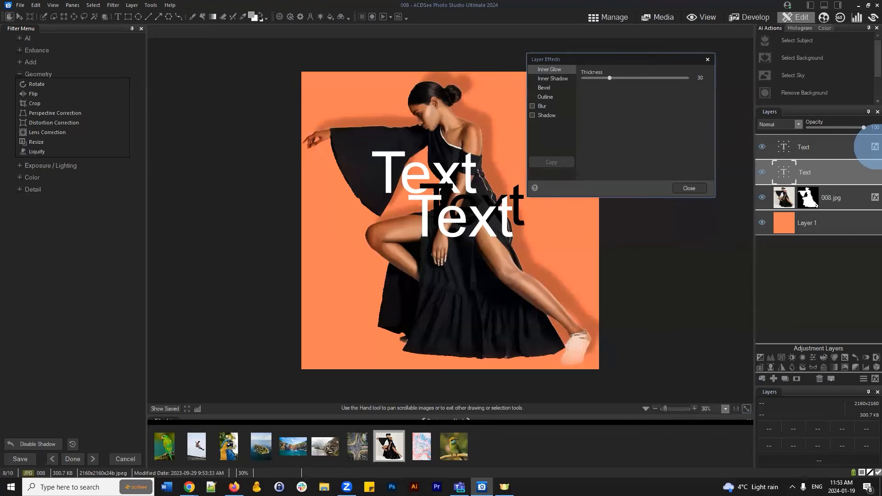
pyautogui.click(696, 188)
pyautogui.click(831, 146)
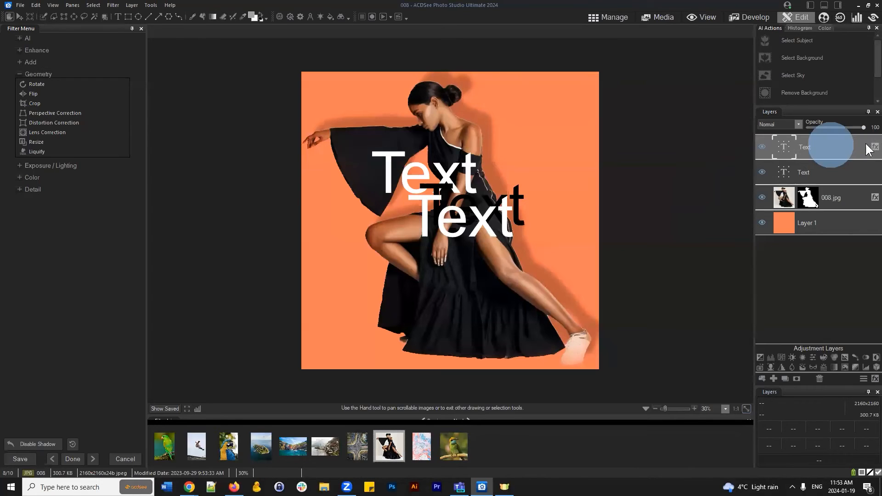
pyautogui.click(875, 146)
pyautogui.click(532, 115)
pyautogui.click(691, 188)
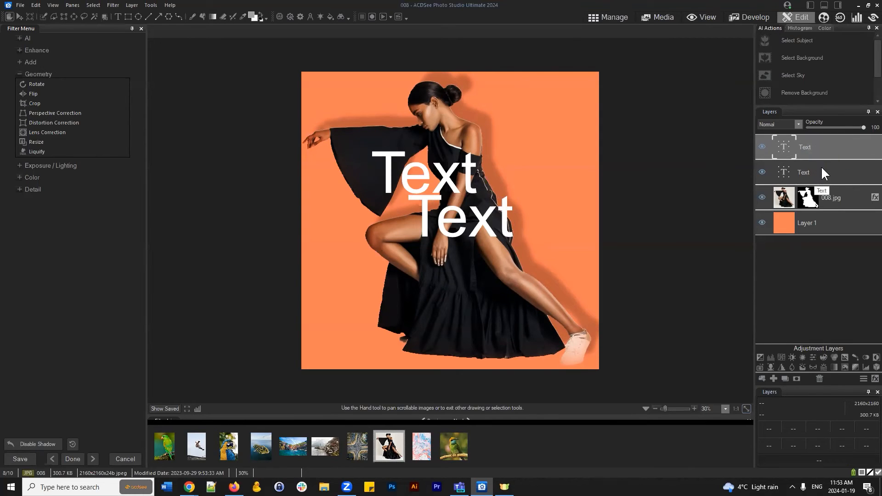
pyautogui.click(815, 145)
pyautogui.click(811, 170)
pyautogui.click(814, 145)
pyautogui.click(823, 170)
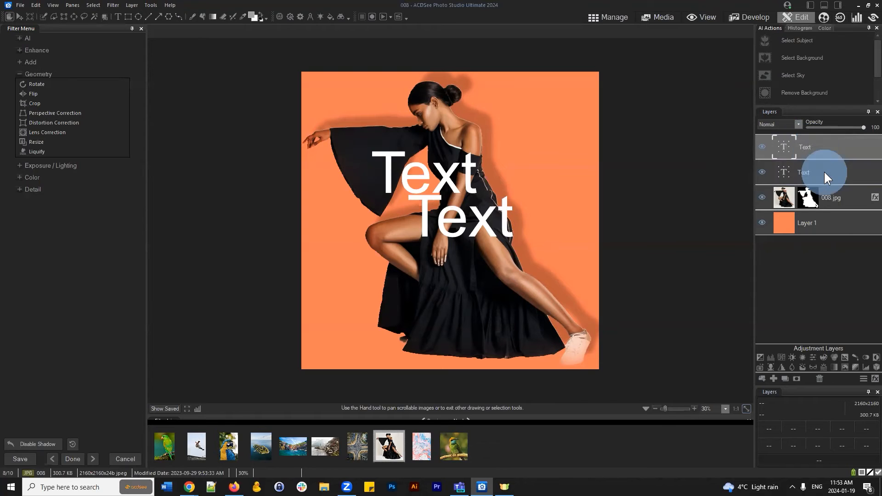
pyautogui.click(820, 149)
pyautogui.click(814, 175)
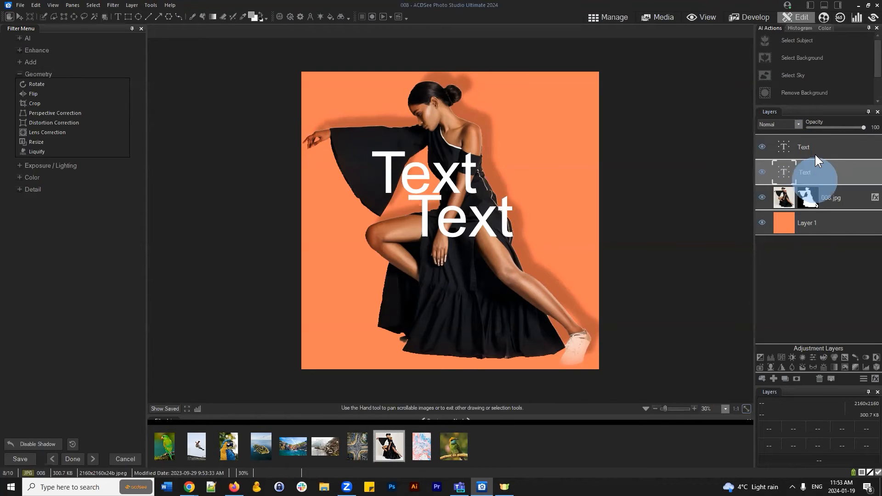
pyautogui.click(815, 152)
pyautogui.click(822, 173)
pyautogui.click(826, 147)
pyautogui.rightClick(830, 150)
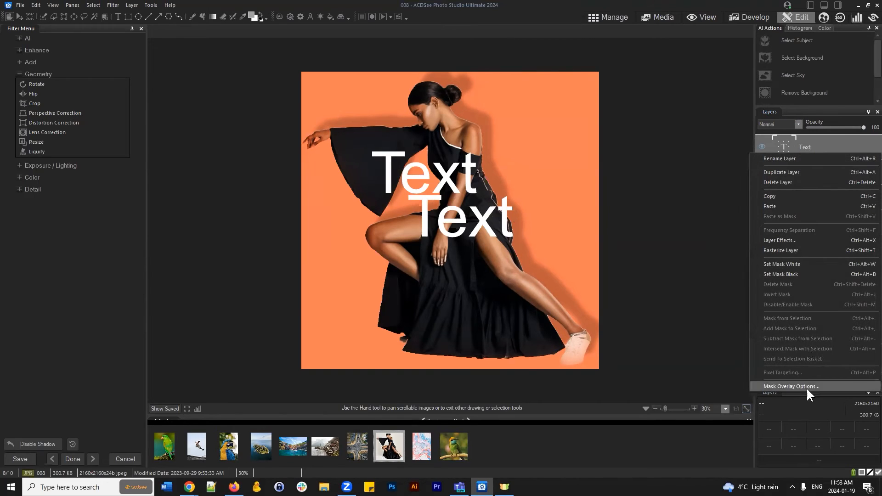
pyautogui.click(817, 150)
pyautogui.click(808, 179)
# Select both Text layers together and rasterize them.
pyautogui.click(808, 145)
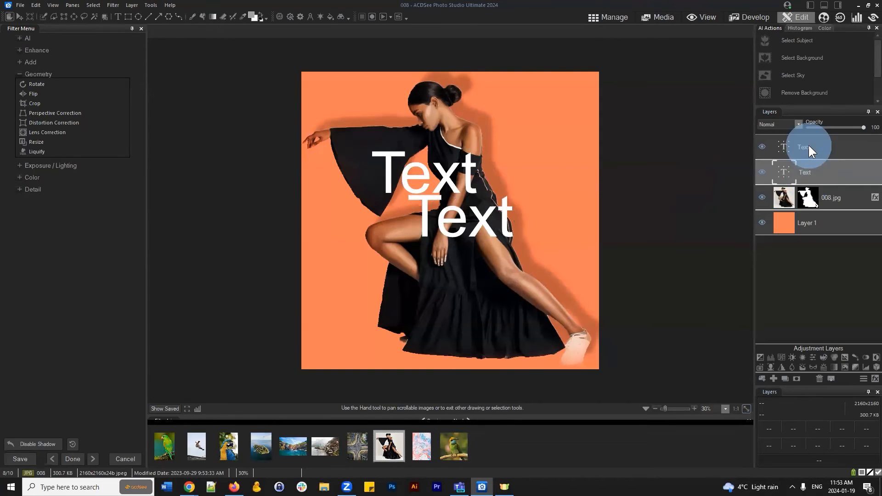
pyautogui.keyDown('ctrl'); pyautogui.click(814, 168); pyautogui.keyUp('ctrl')
pyautogui.rightClick(805, 149)
pyautogui.click(787, 249)
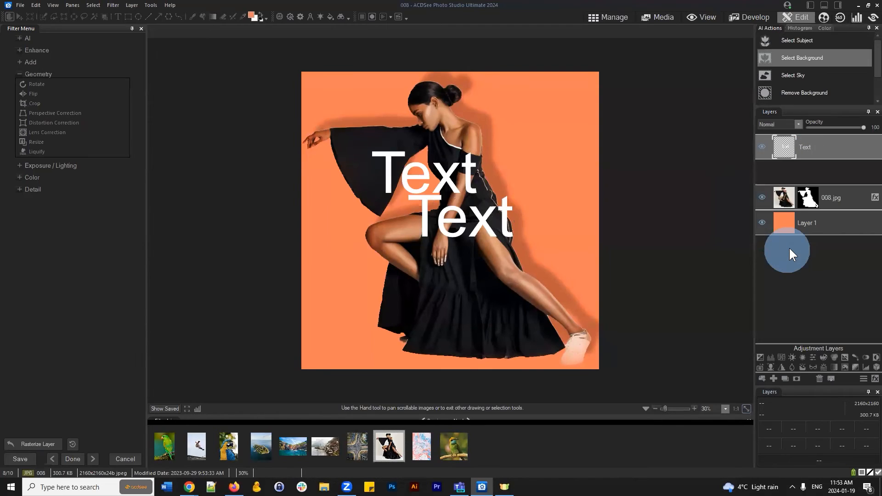
# Merge the upper rasterized Text layer down into the other one and toggle the merged layer's visibility to check it.
pyautogui.click(758, 143)
pyautogui.click(762, 144)
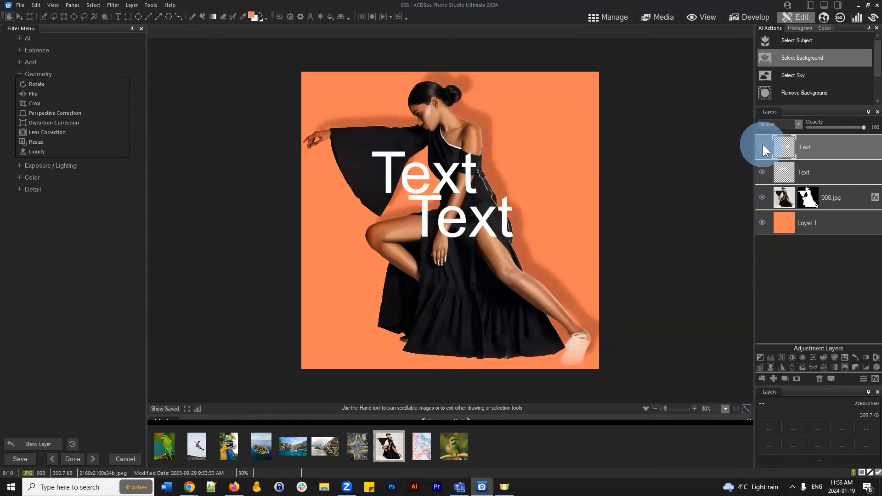
pyautogui.click(822, 145)
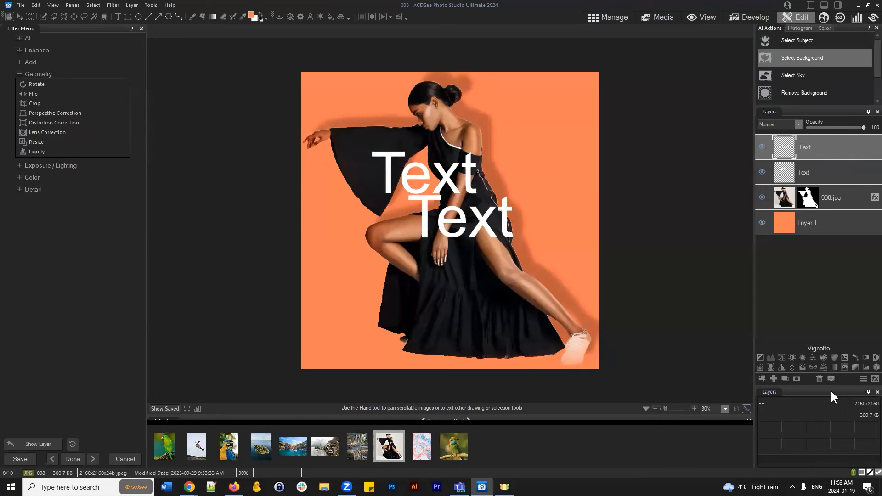
pyautogui.click(830, 377)
pyautogui.click(760, 144)
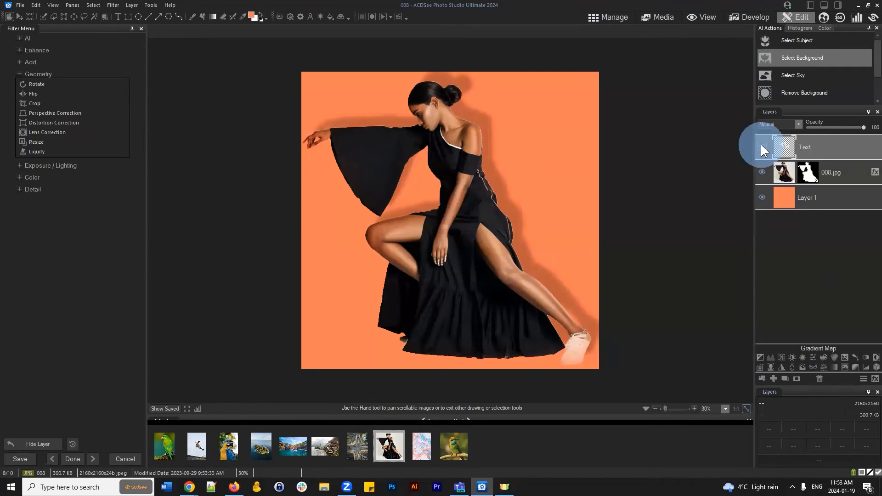
pyautogui.click(760, 144)
# Apply a Shadow effect with blur 0 and distance 118 to the merged Text layer and close the layer effects.
pyautogui.click(868, 380)
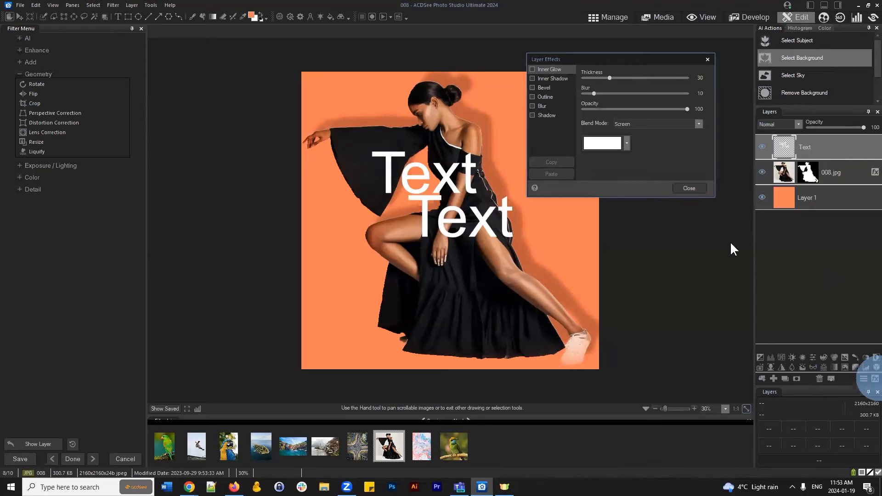
pyautogui.click(538, 114)
pyautogui.click(533, 115)
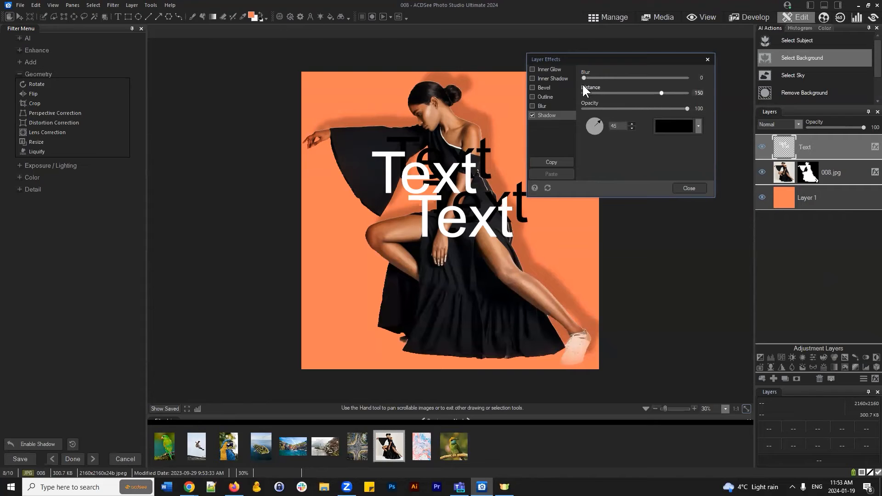
pyautogui.moveTo(583, 78)
pyautogui.mouseDown()
pyautogui.moveTo(601, 79)
pyautogui.moveTo(575, 78)
pyautogui.mouseUp()
pyautogui.moveTo(641, 92); pyautogui.dragTo(653, 92)
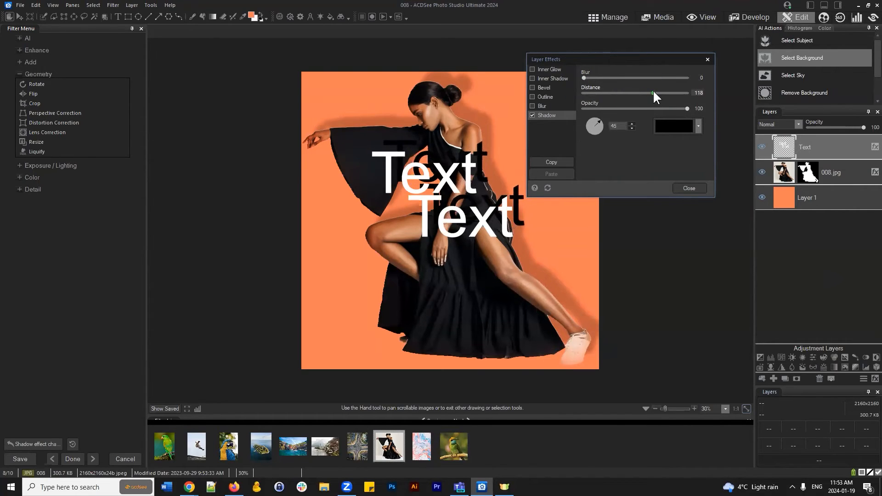
pyautogui.click(689, 188)
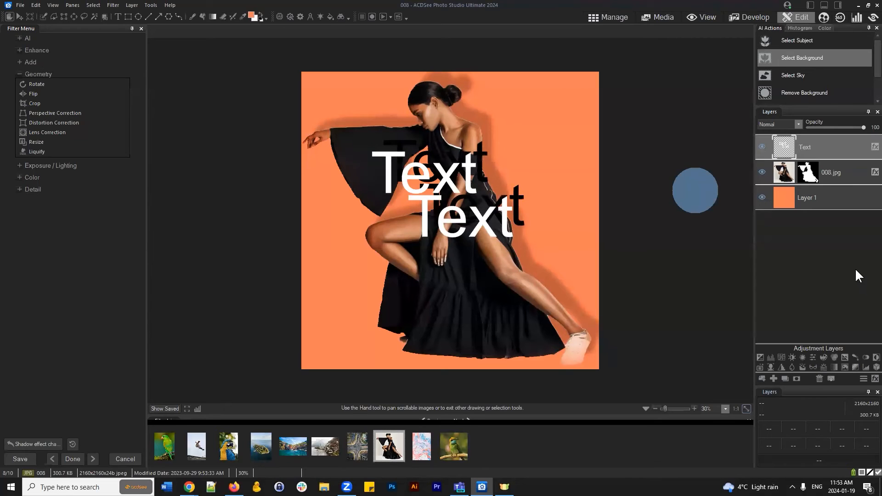
# Delete the merged Text layer, leaving the 008.jpg layer and the orange Layer 1.
pyautogui.click(851, 251)
pyautogui.click(828, 152)
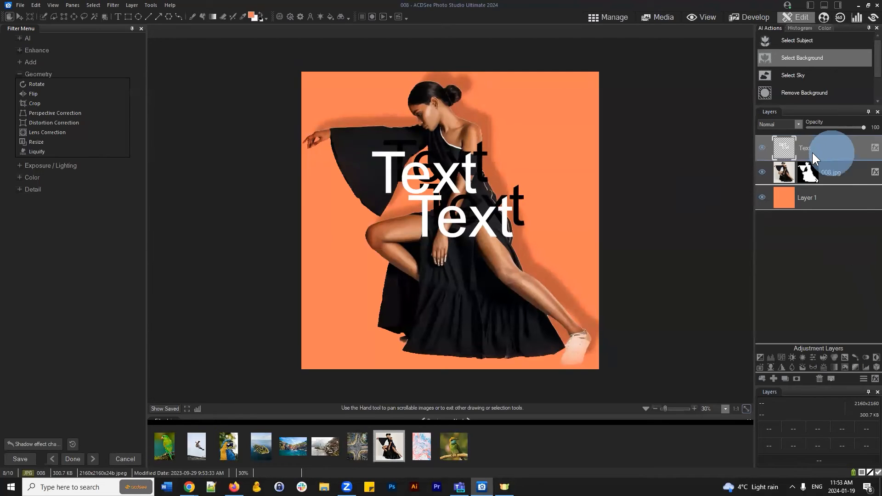
pyautogui.moveTo(828, 143)
pyautogui.mouseDown()
pyautogui.moveTo(814, 140)
pyautogui.moveTo(832, 149)
pyautogui.moveTo(834, 136)
pyautogui.moveTo(836, 147)
pyautogui.mouseUp()
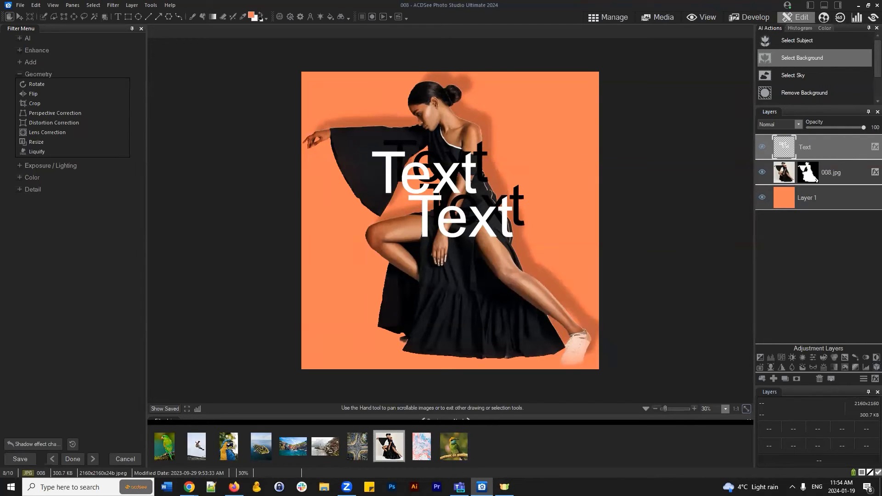
pyautogui.click(818, 378)
pyautogui.click(845, 220)
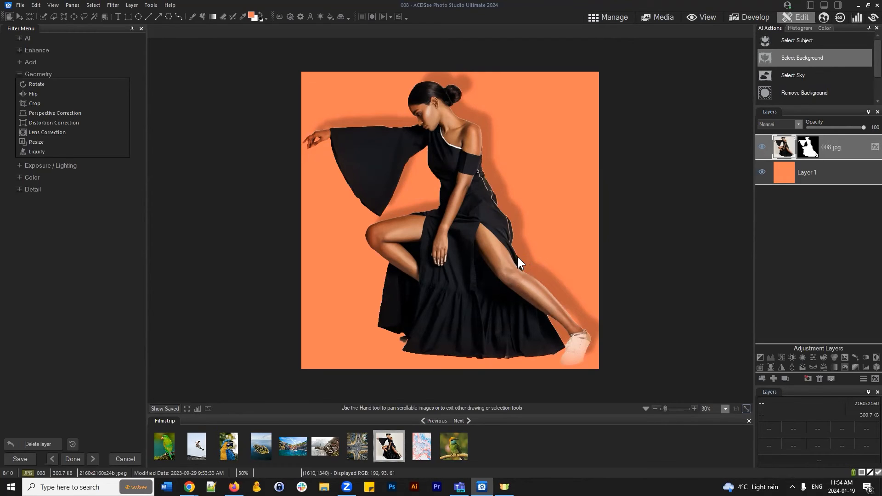
# Leave 008.jpg for Manage mode and open 001.jpg, the green parrot photo, in Edit mode.
pyautogui.click(600, 13)
pyautogui.click(452, 248)
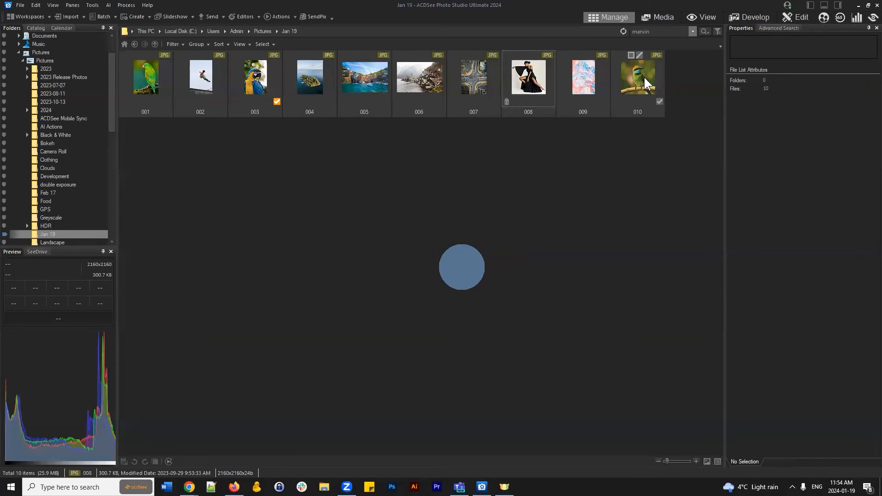
pyautogui.click(643, 80)
pyautogui.click(632, 259)
pyautogui.click(798, 19)
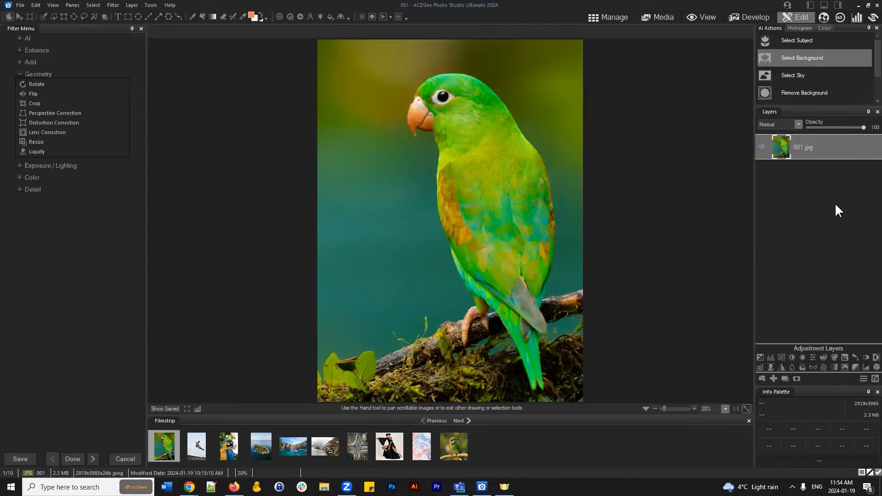
# Leave 001.jpg for Manage mode, open 010.jpg in Edit mode, and expand the Add filter group.
pyautogui.click(806, 206)
pyautogui.click(608, 19)
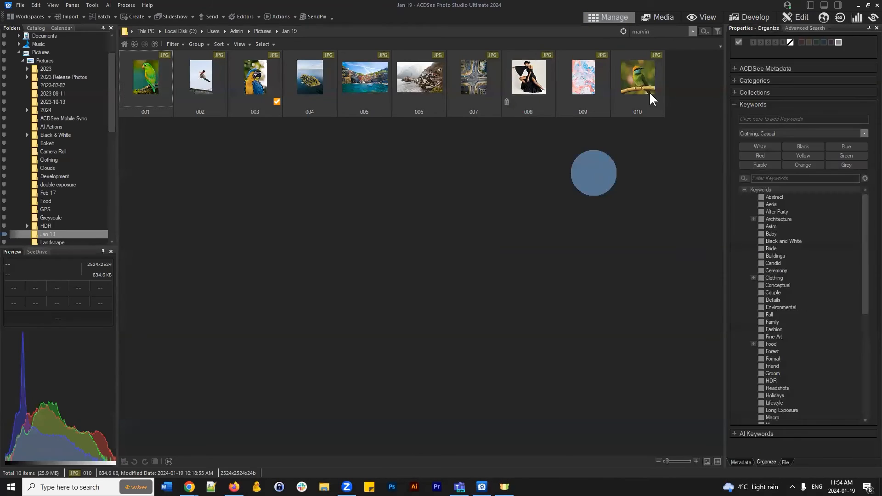
pyautogui.click(651, 97)
pyautogui.click(799, 17)
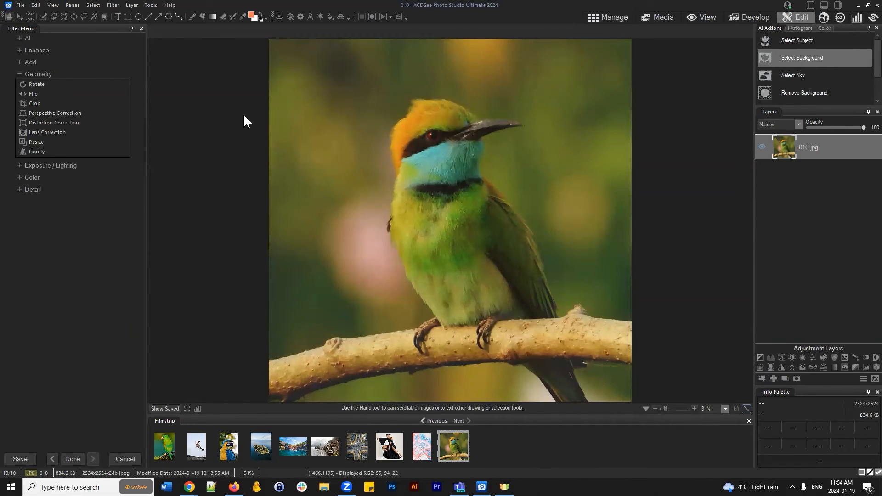
pyautogui.click(21, 73)
pyautogui.click(23, 62)
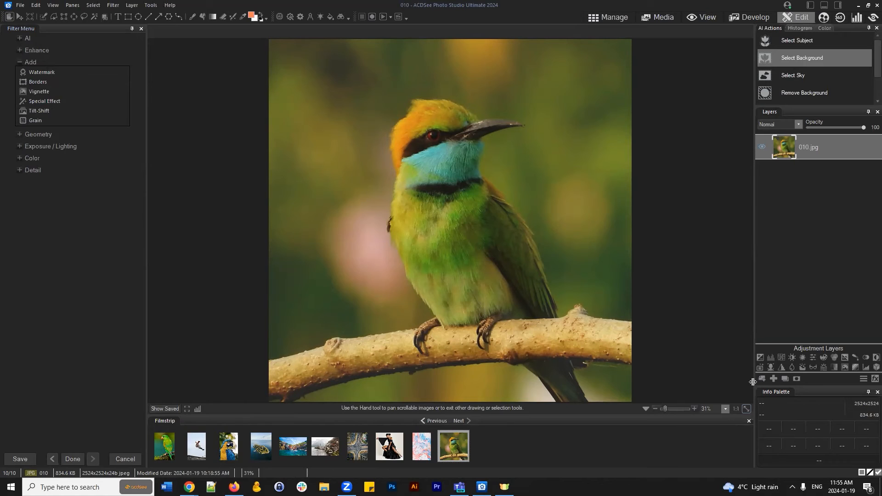
# Duplicate the 010.jpg layer.
pyautogui.click(787, 379)
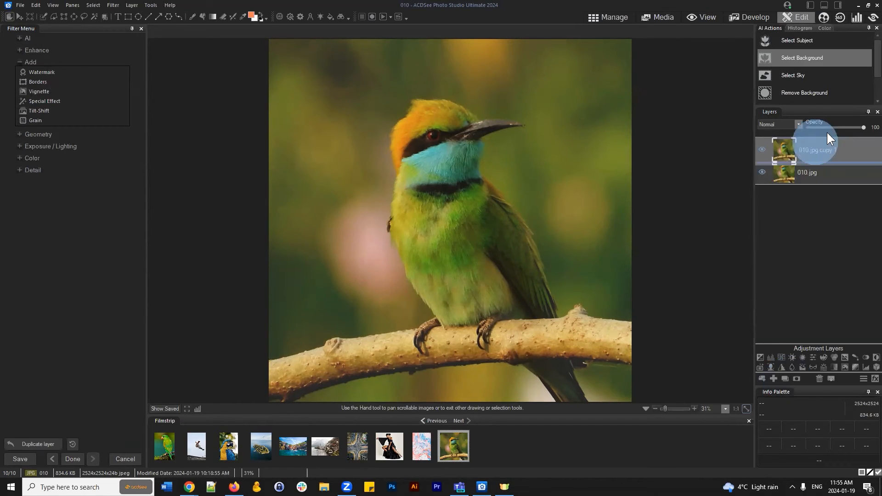
pyautogui.rightClick(823, 140)
pyautogui.click(721, 172)
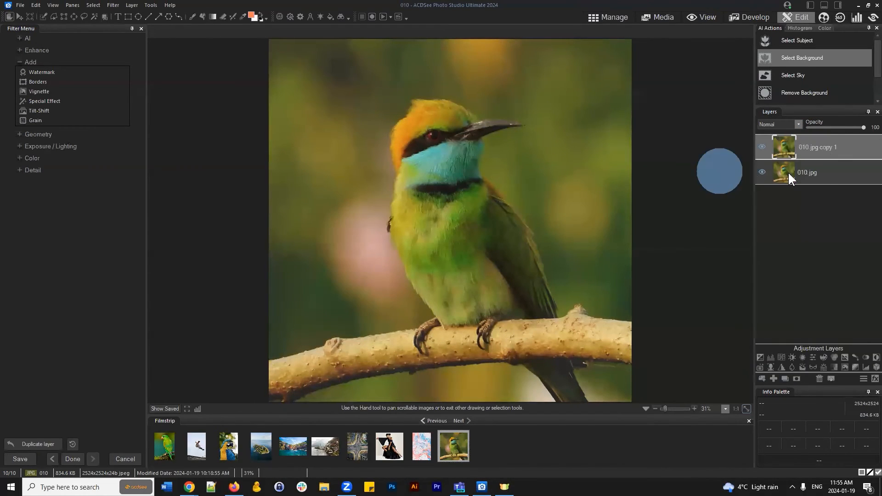
pyautogui.rightClick(819, 172)
pyautogui.click(786, 190)
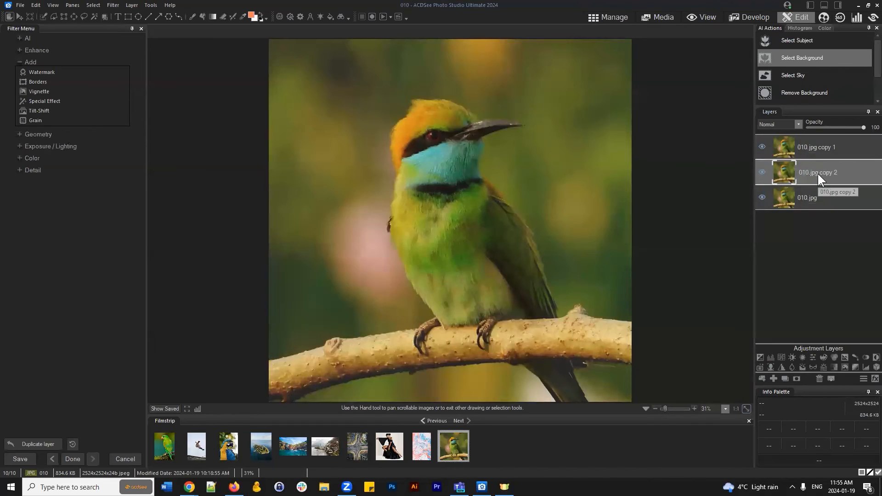
pyautogui.click(819, 379)
# Rename the original 010.jpg layer beneath the copy as Backup.
pyautogui.rightClick(816, 162)
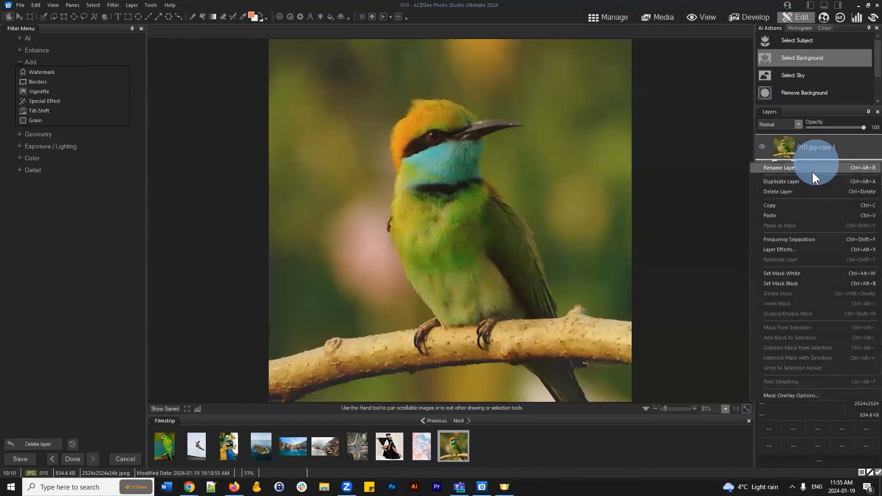
pyautogui.click(809, 170)
pyautogui.write('Backup')
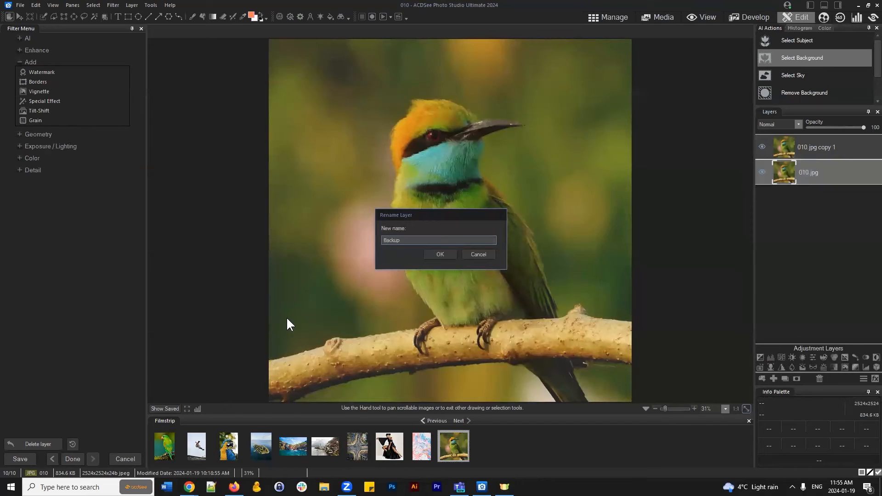
pyautogui.click(430, 254)
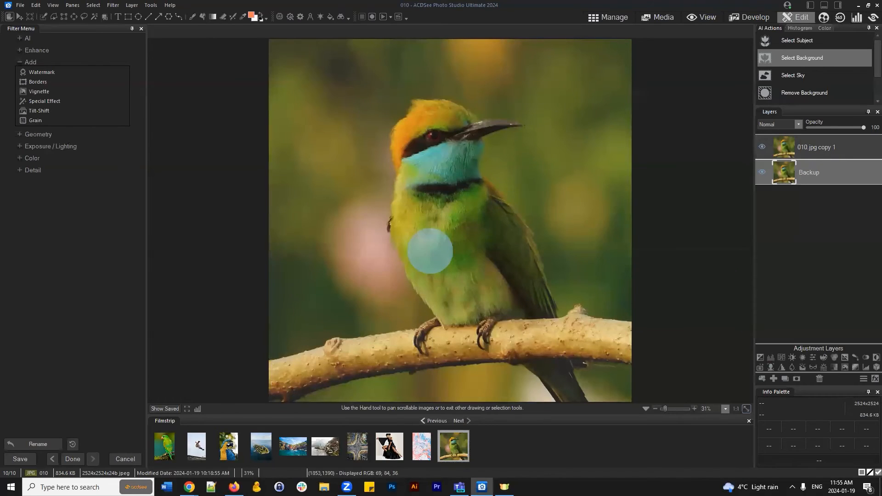
# Select the 010.jpg copy 1 layer and open the Special Effect gallery for it.
pyautogui.click(859, 207)
pyautogui.click(851, 152)
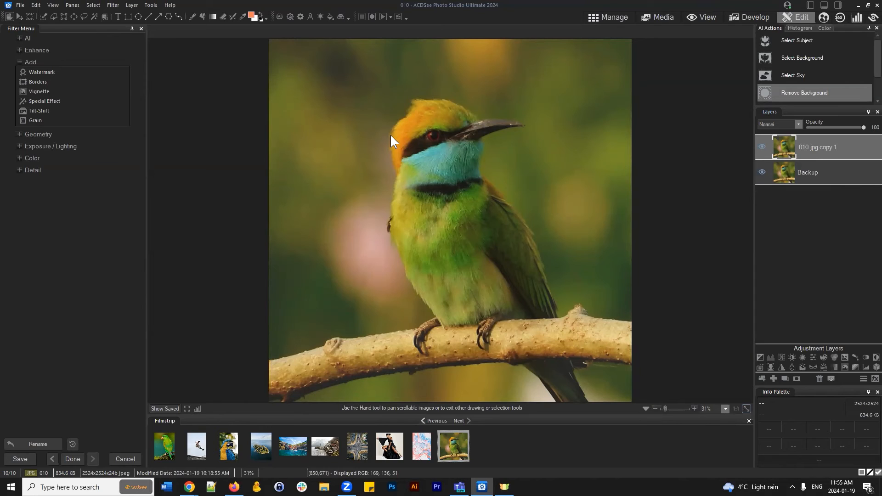
pyautogui.click(44, 101)
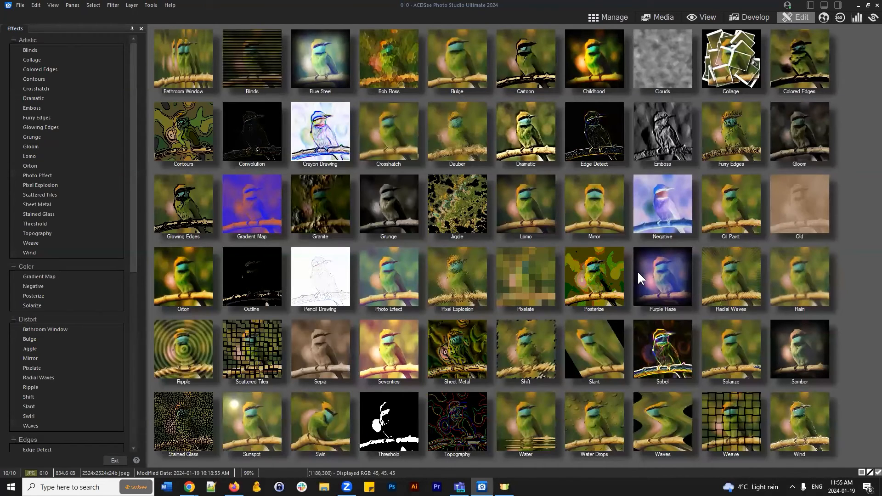
pyautogui.click(115, 460)
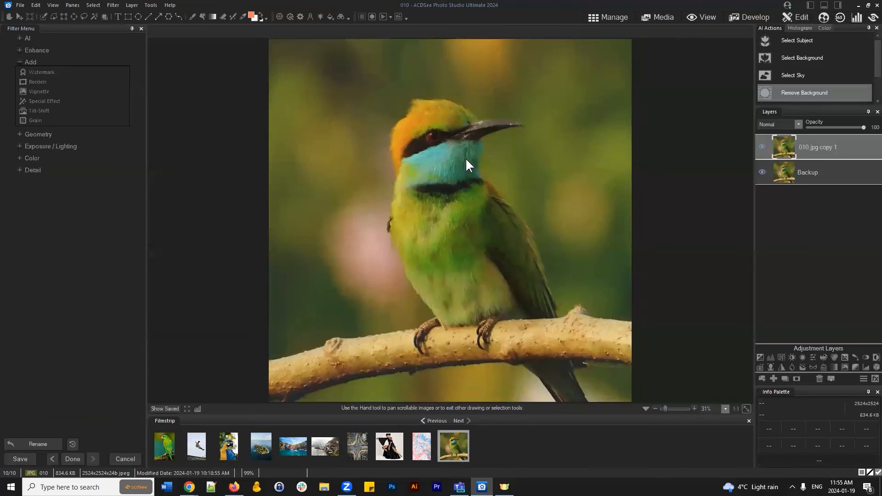
pyautogui.click(824, 146)
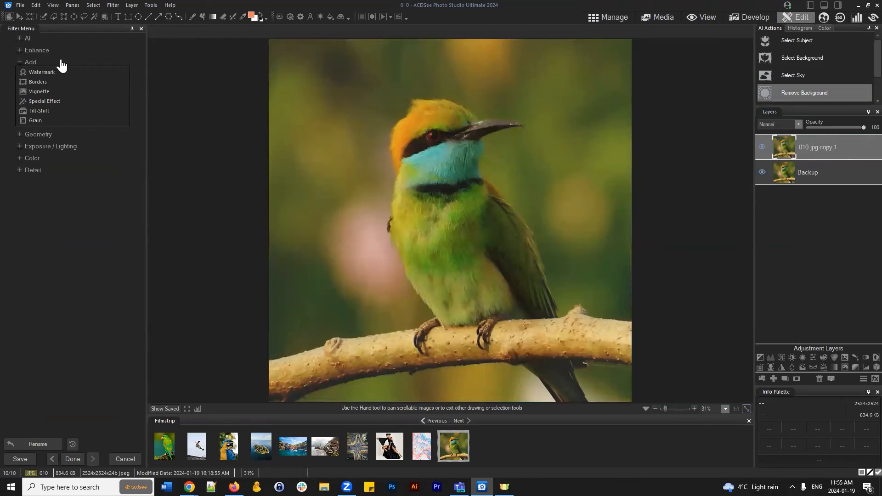
pyautogui.click(39, 103)
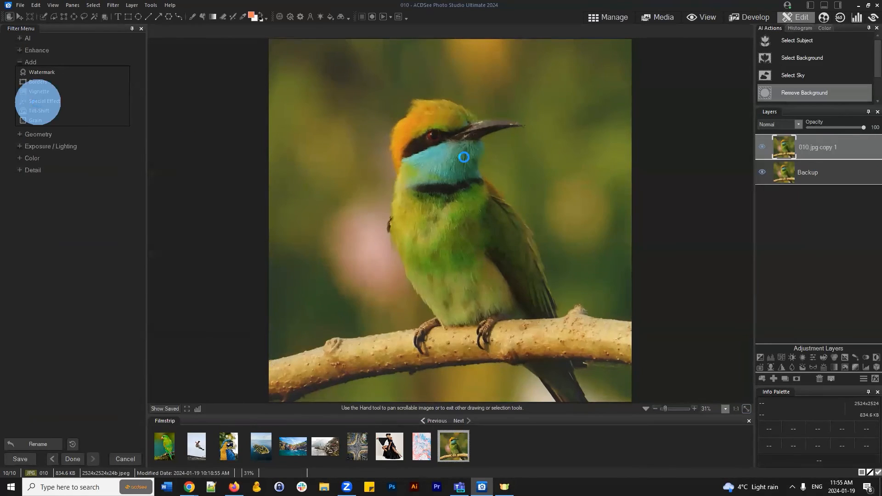
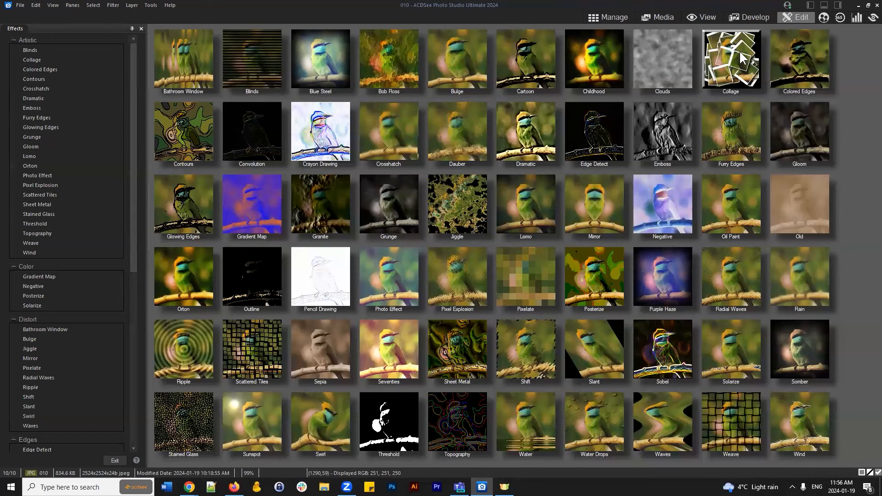
# Try the Contours effect with rounding 17 and line frequency 15, and discard it.
pyautogui.click(191, 124)
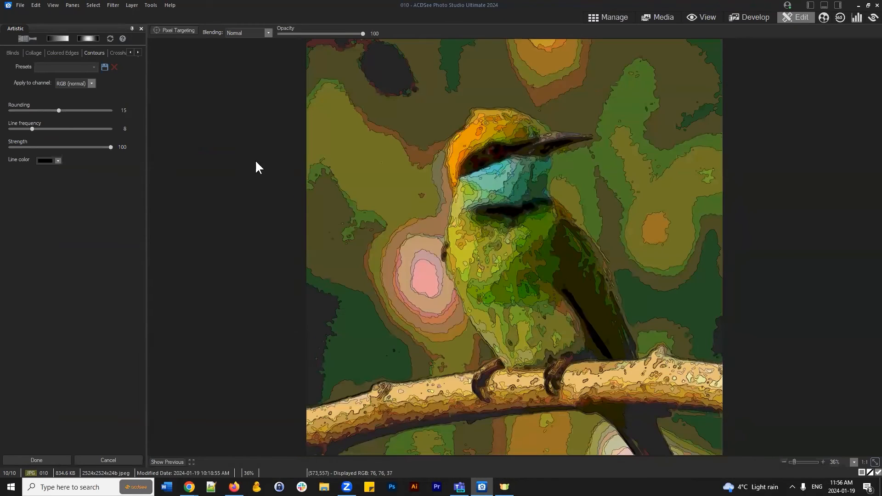
pyautogui.moveTo(59, 110)
pyautogui.mouseDown()
pyautogui.moveTo(71, 110)
pyautogui.moveTo(15, 110)
pyautogui.moveTo(129, 110)
pyautogui.moveTo(65, 111)
pyautogui.moveTo(79, 125)
pyautogui.moveTo(40, 125)
pyautogui.moveTo(77, 125)
pyautogui.moveTo(60, 125)
pyautogui.mouseUp()
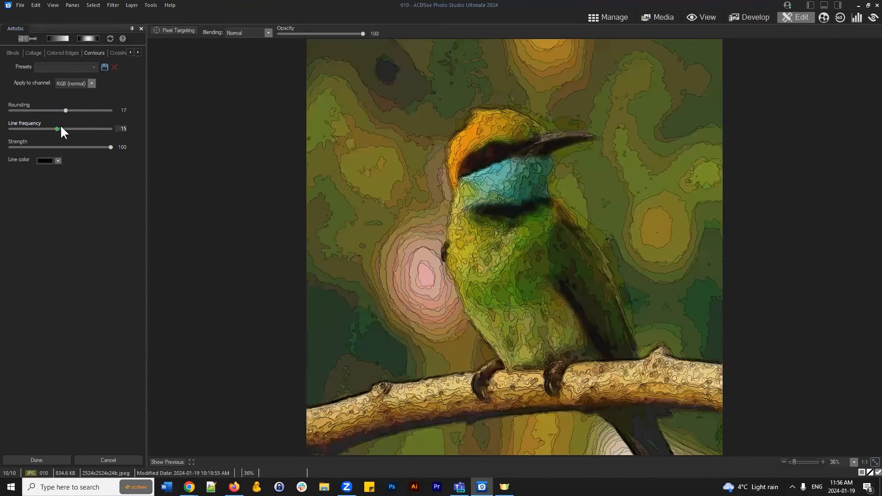
pyautogui.click(107, 461)
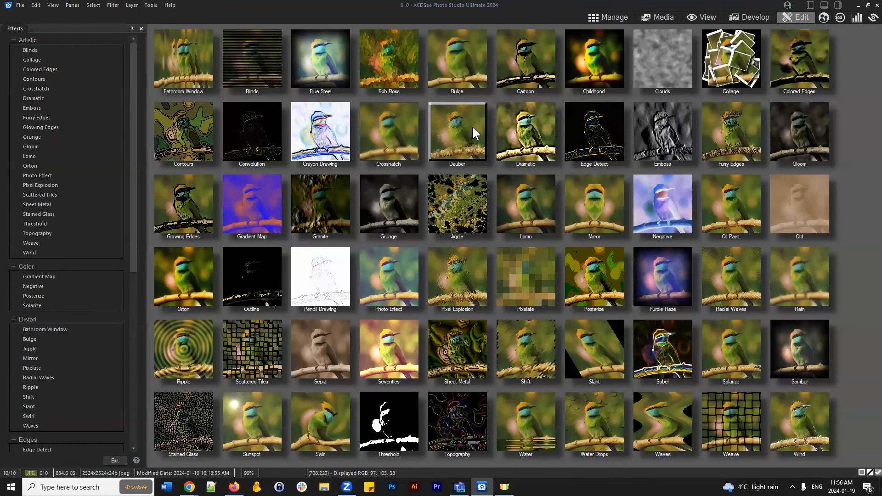
# Apply the Dauber effect to the 010.jpg copy 1 layer and toggle its visibility to compare it with Backup.
pyautogui.click(460, 134)
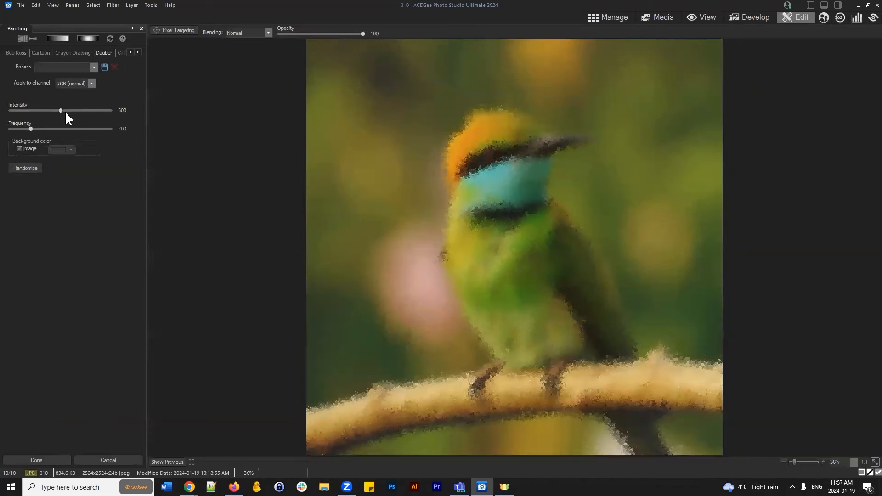
pyautogui.click(59, 457)
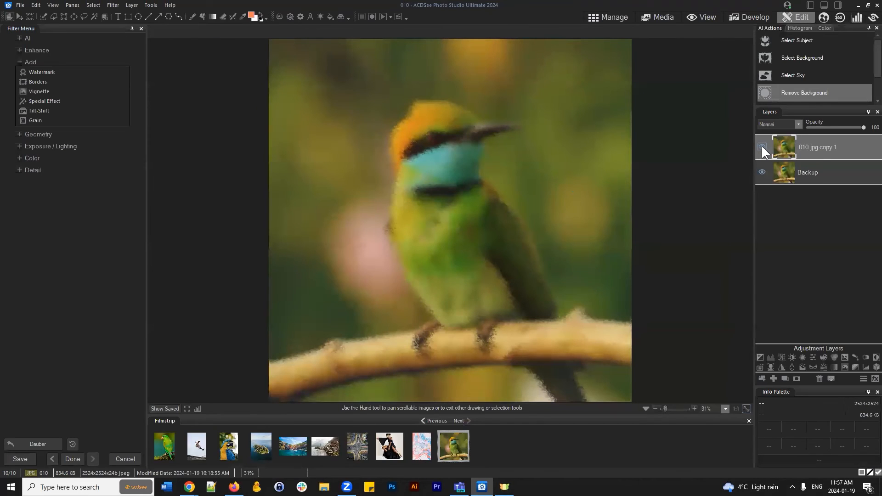
pyautogui.click(760, 146)
pyautogui.click(760, 146)
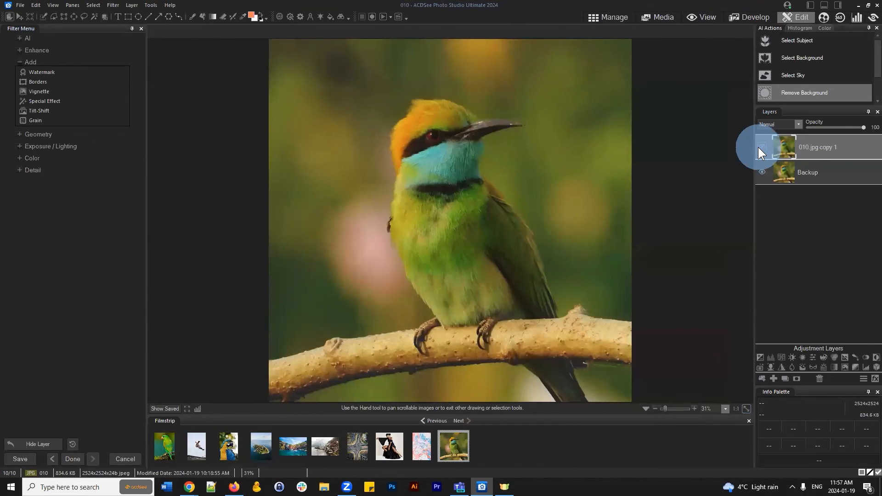
pyautogui.click(761, 147)
pyautogui.click(827, 150)
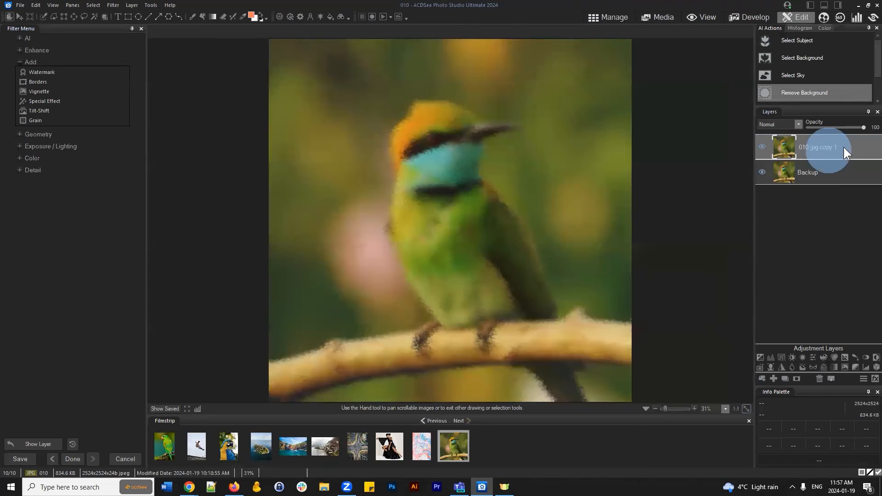
pyautogui.click(761, 145)
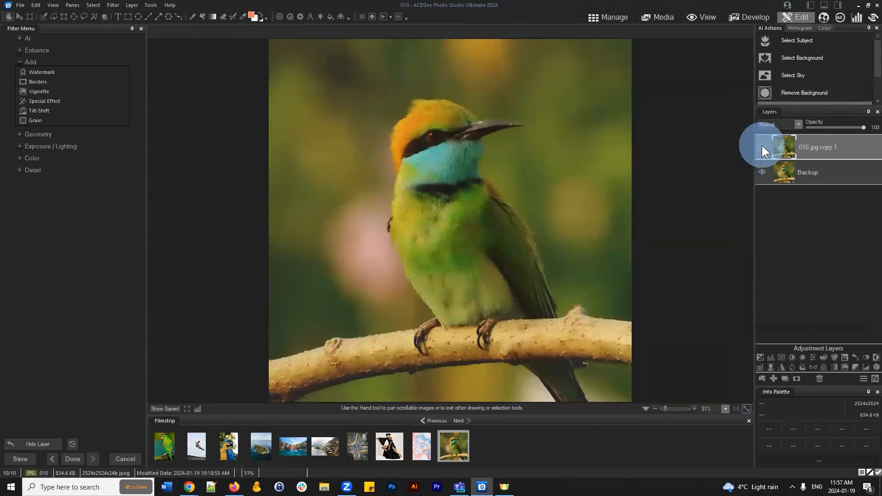
pyautogui.click(761, 145)
pyautogui.click(761, 146)
pyautogui.click(761, 146)
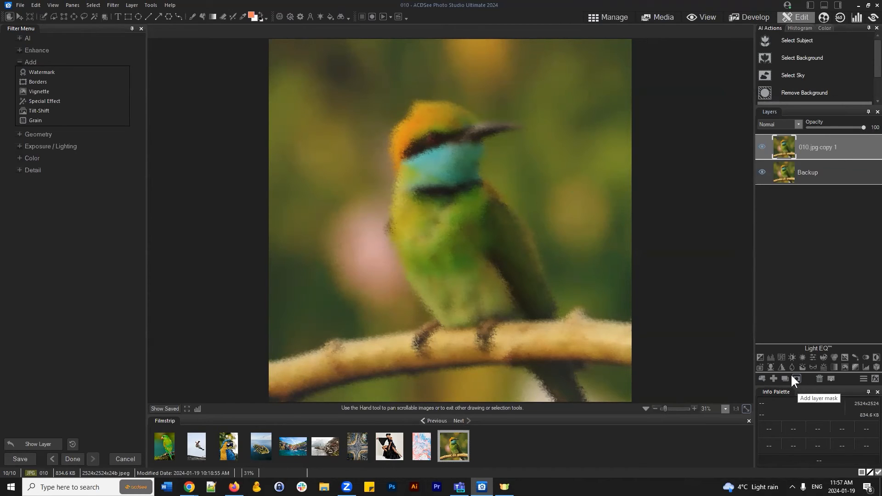
# Rename the 010.jpg copy 1 layer as Dauber.
pyautogui.click(825, 144)
pyautogui.rightClick(807, 146)
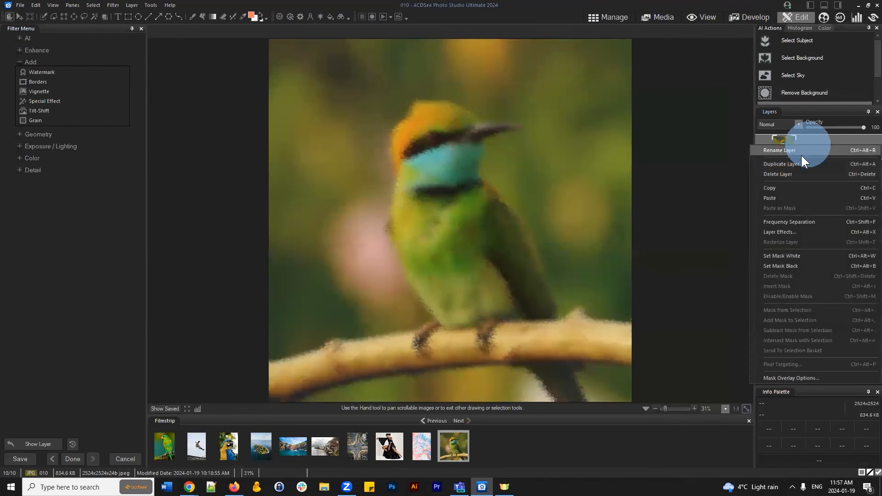
pyautogui.click(801, 155)
pyautogui.write('Dauber')
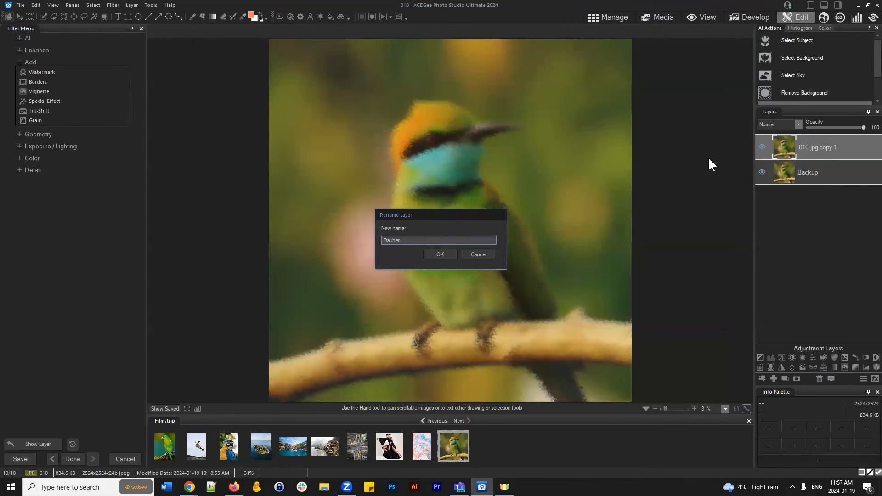
pyautogui.click(434, 253)
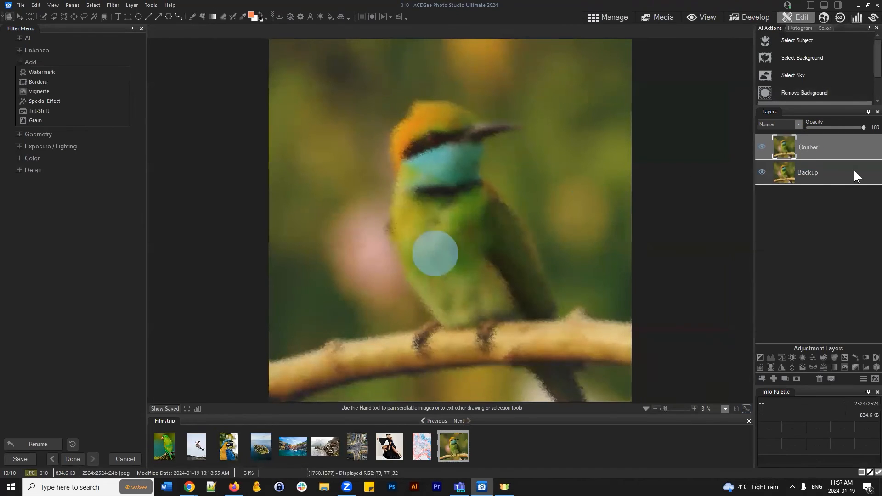
# Add a white mask to the Dauber layer, set the foreground colour to black, and make the mask the active target.
pyautogui.click(797, 379)
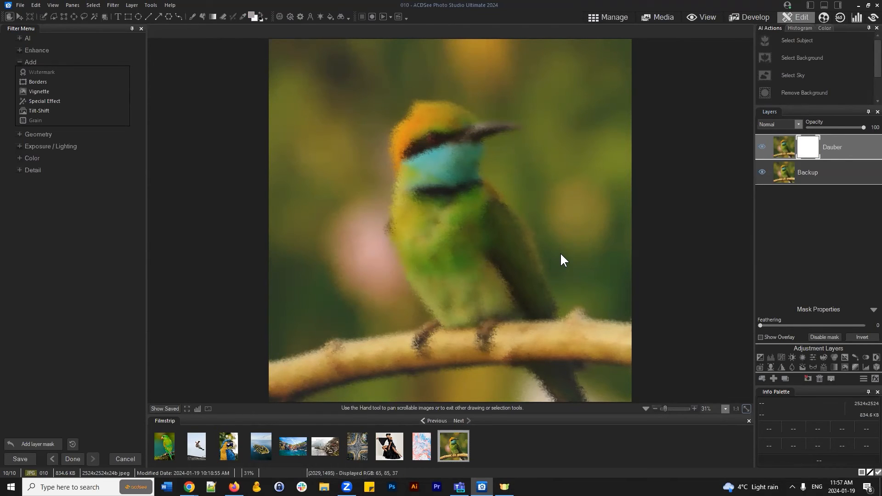
pyautogui.click(260, 18)
pyautogui.click(844, 145)
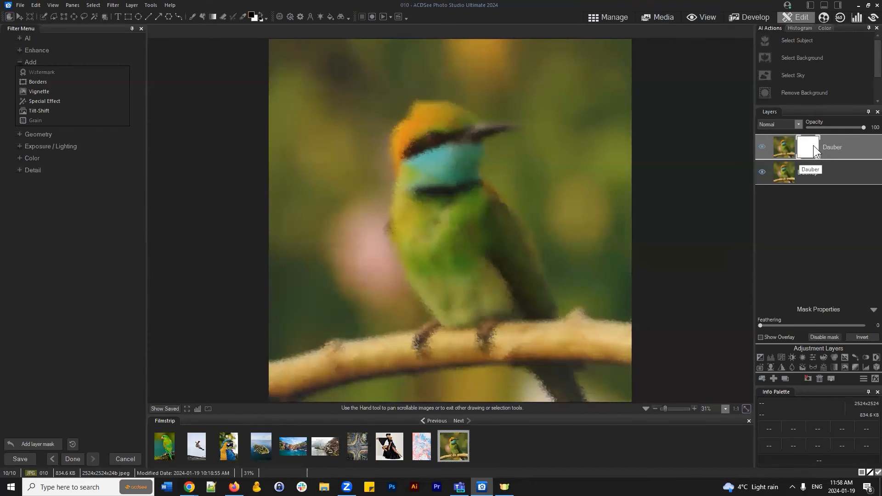
pyautogui.click(829, 179)
pyautogui.click(829, 147)
pyautogui.click(814, 147)
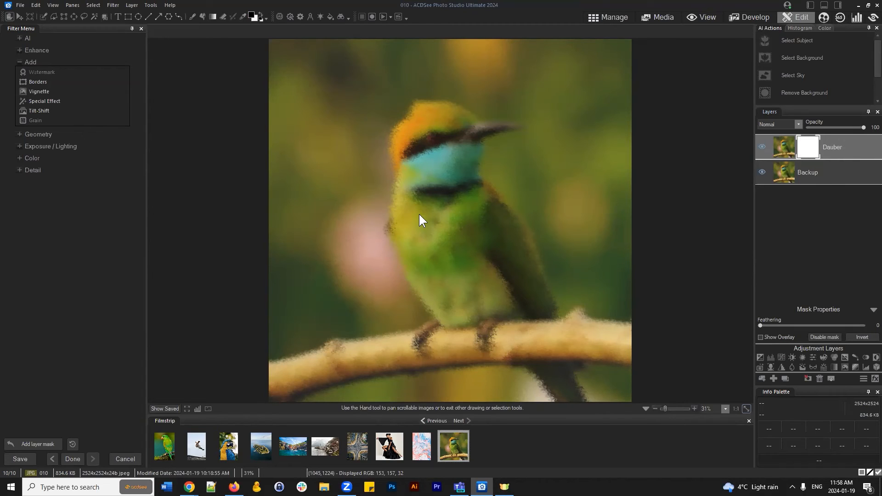
# Paint black on the Dauber mask over the bird's head and throat with a size 65 brush at feathering 100.
pyautogui.click(808, 147)
pyautogui.click(193, 17)
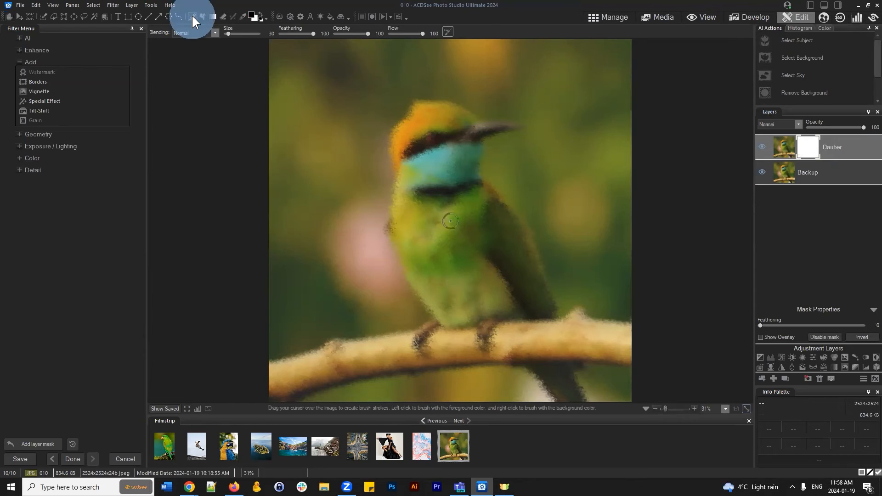
pyautogui.scroll(6, 416, 163)
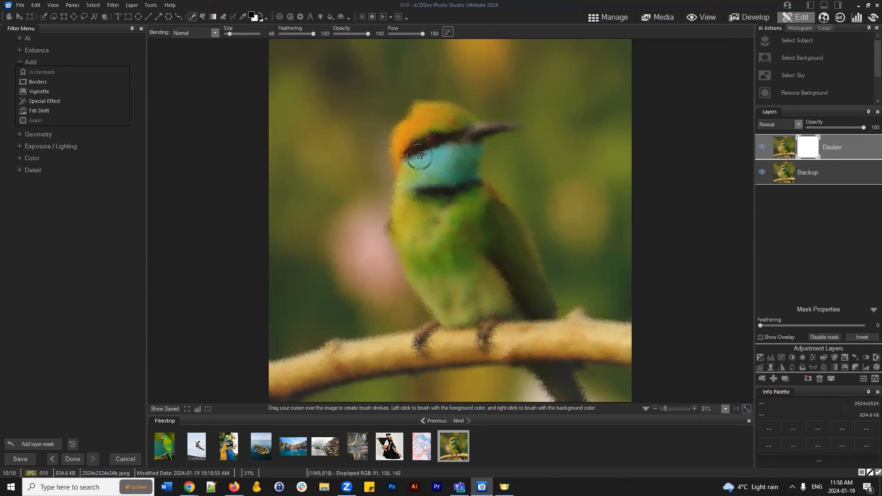
pyautogui.click(300, 32)
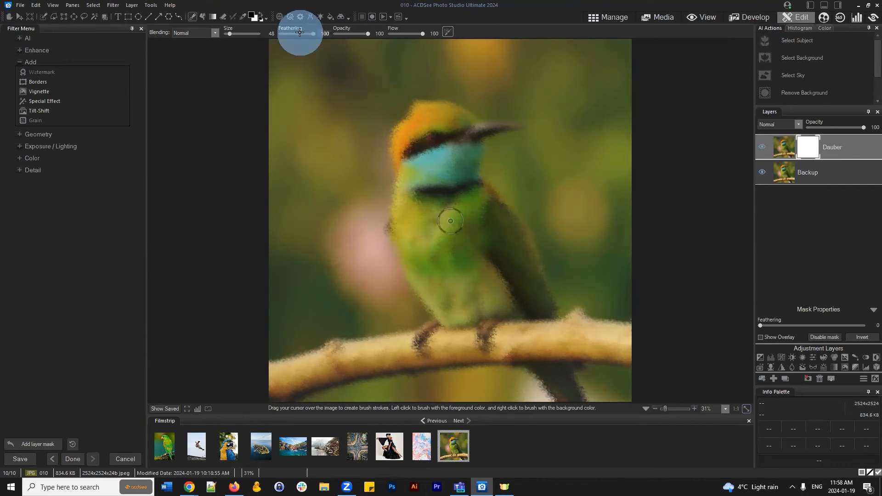
pyautogui.moveTo(228, 34); pyautogui.dragTo(231, 34)
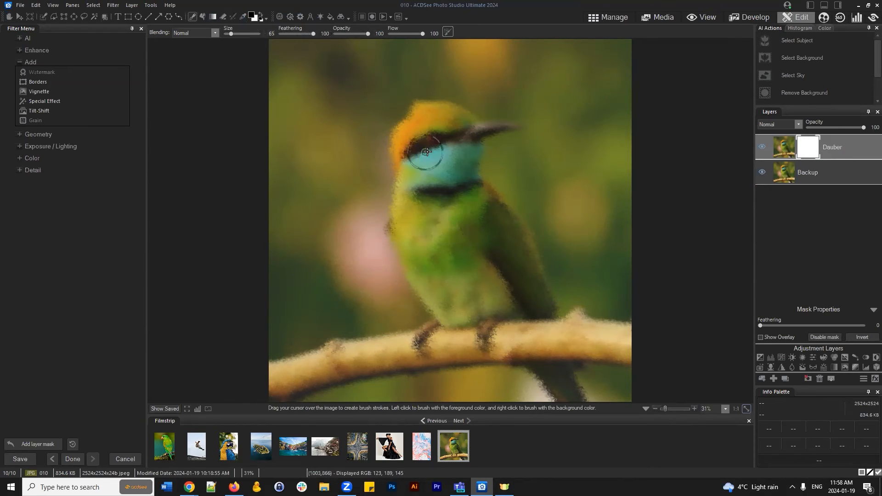
pyautogui.moveTo(426, 152)
pyautogui.mouseDown()
pyautogui.moveTo(414, 115)
pyautogui.moveTo(426, 108)
pyautogui.moveTo(443, 126)
pyautogui.moveTo(526, 130)
pyautogui.moveTo(454, 115)
pyautogui.moveTo(425, 142)
pyautogui.moveTo(396, 136)
pyautogui.moveTo(419, 163)
pyautogui.moveTo(408, 188)
pyautogui.moveTo(447, 171)
pyautogui.moveTo(468, 183)
pyautogui.moveTo(470, 170)
pyautogui.moveTo(418, 183)
pyautogui.moveTo(417, 171)
pyautogui.moveTo(407, 212)
pyautogui.mouseUp()
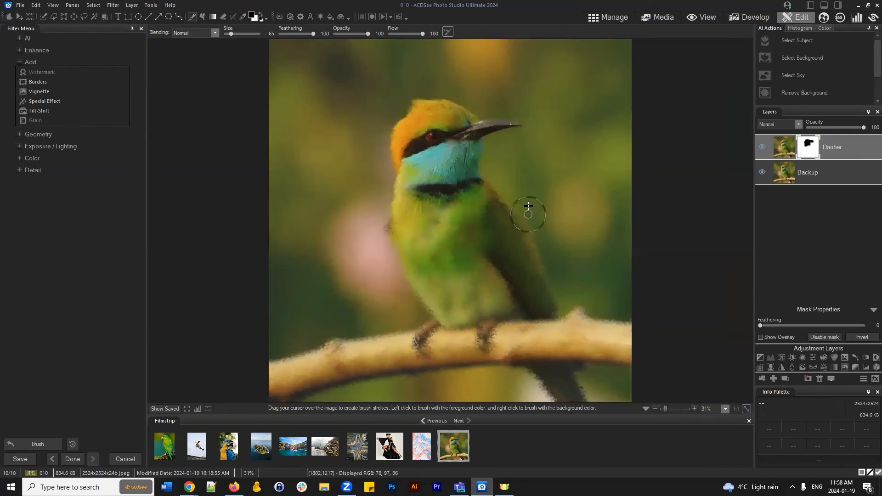
# Paint black on the Dauber mask over the bird's feet and lower body, and briefly hide the Backup layer to inspect the masked areas.
pyautogui.moveTo(419, 339)
pyautogui.mouseDown()
pyautogui.moveTo(424, 351)
pyautogui.moveTo(430, 331)
pyautogui.moveTo(487, 322)
pyautogui.moveTo(427, 312)
pyautogui.moveTo(386, 255)
pyautogui.mouseUp()
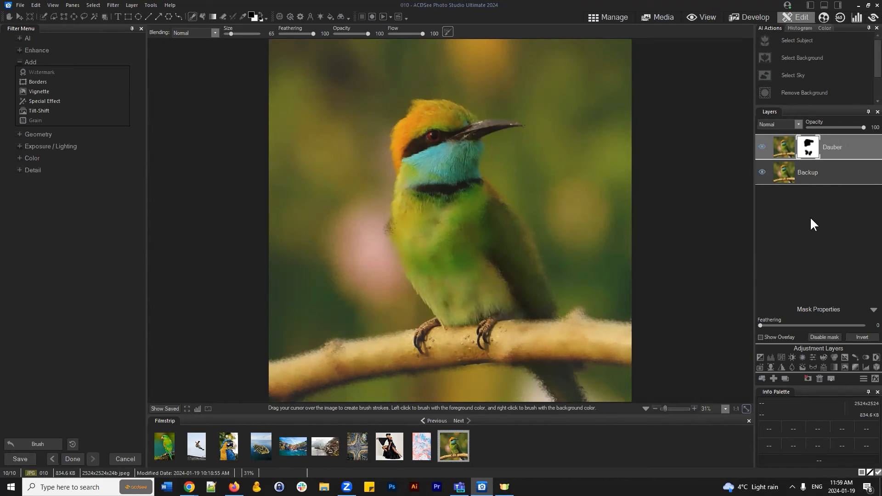
pyautogui.click(812, 174)
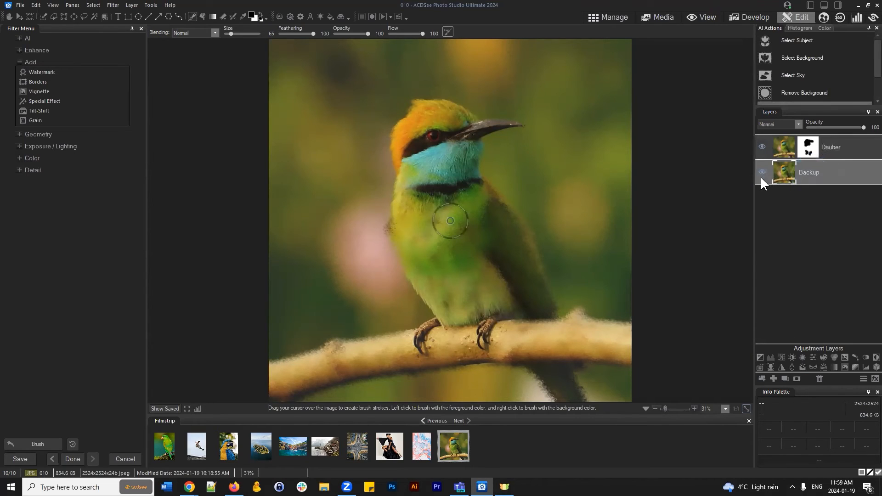
pyautogui.click(761, 172)
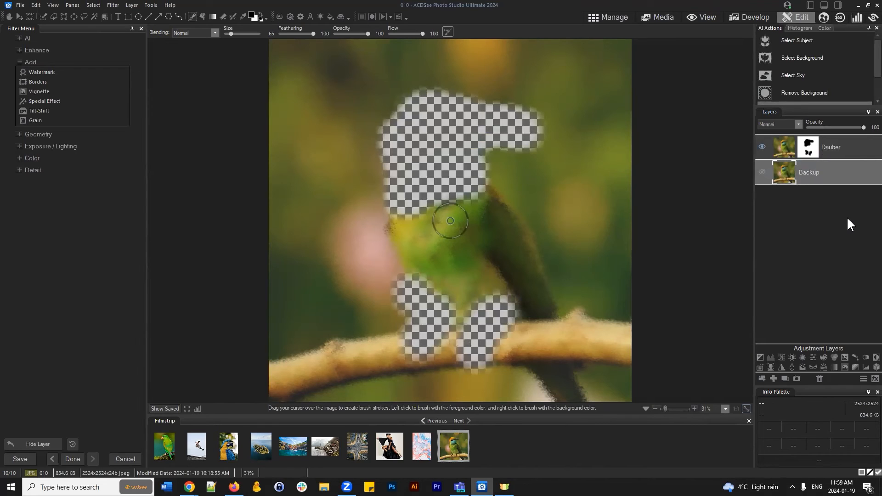
pyautogui.click(762, 173)
# Lower the Dauber layer's opacity to 59.
pyautogui.click(833, 146)
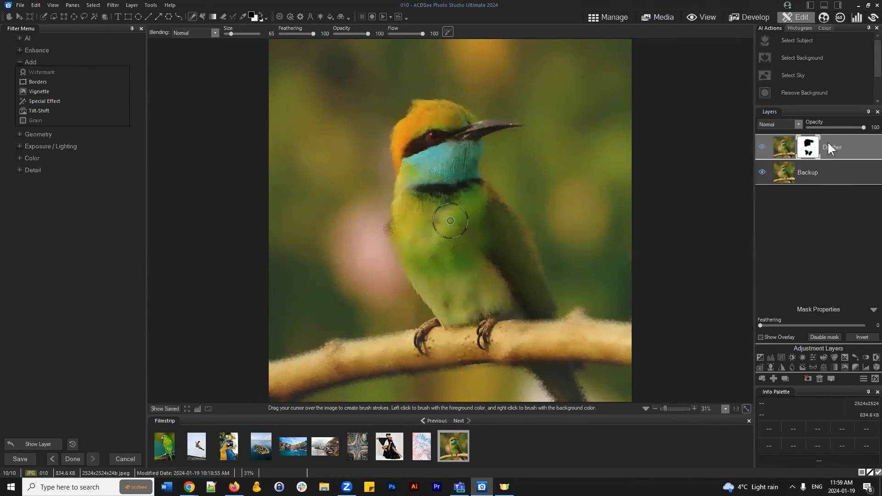
pyautogui.click(819, 177)
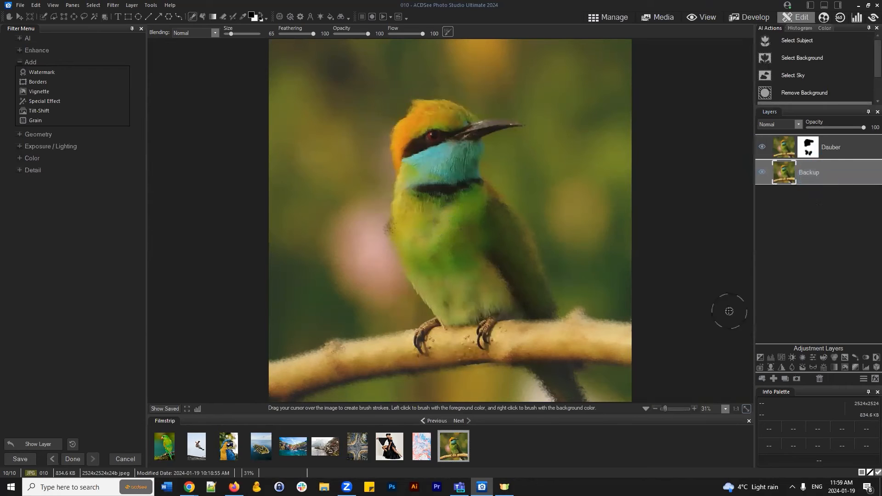
pyautogui.click(857, 150)
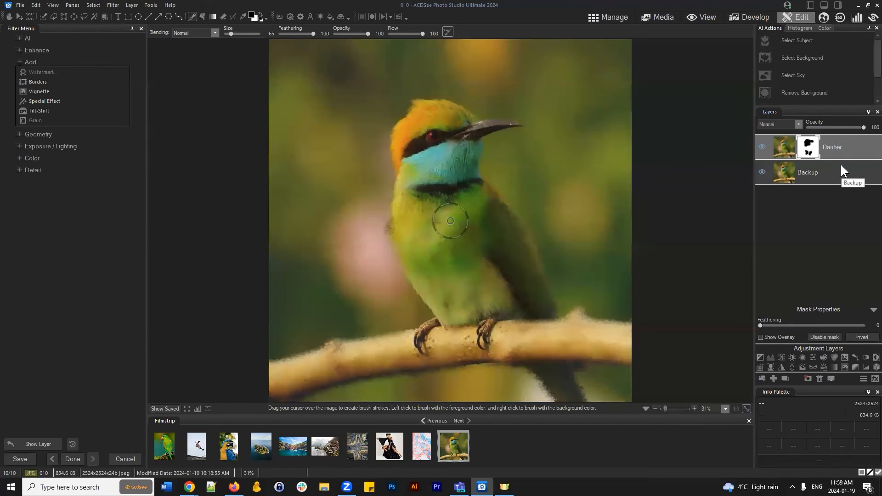
pyautogui.moveTo(864, 127); pyautogui.dragTo(855, 126)
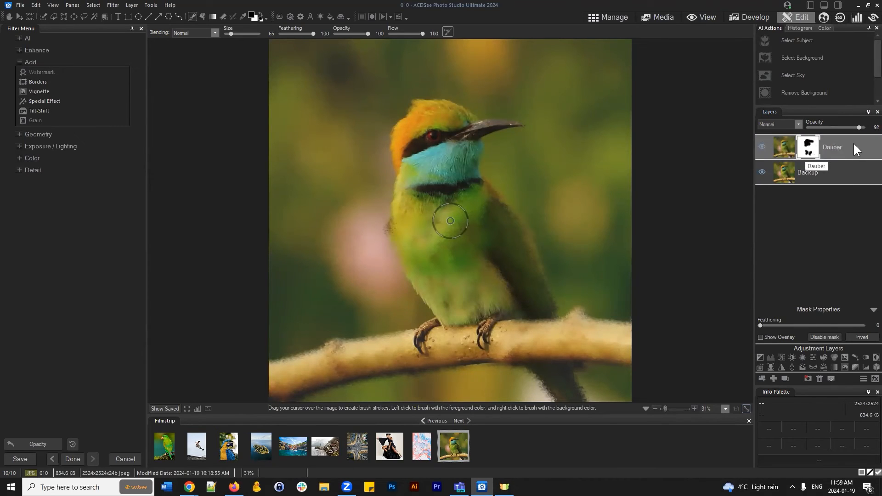
pyautogui.click(852, 143)
pyautogui.moveTo(859, 127); pyautogui.dragTo(837, 128)
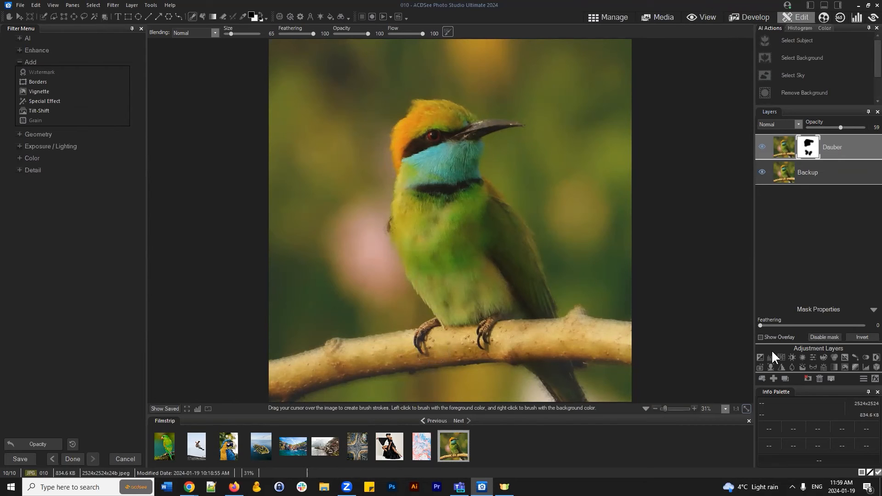
# Add a Clarity adjustment layer directly above the Backup layer with Clarity set to 55.
pyautogui.click(840, 174)
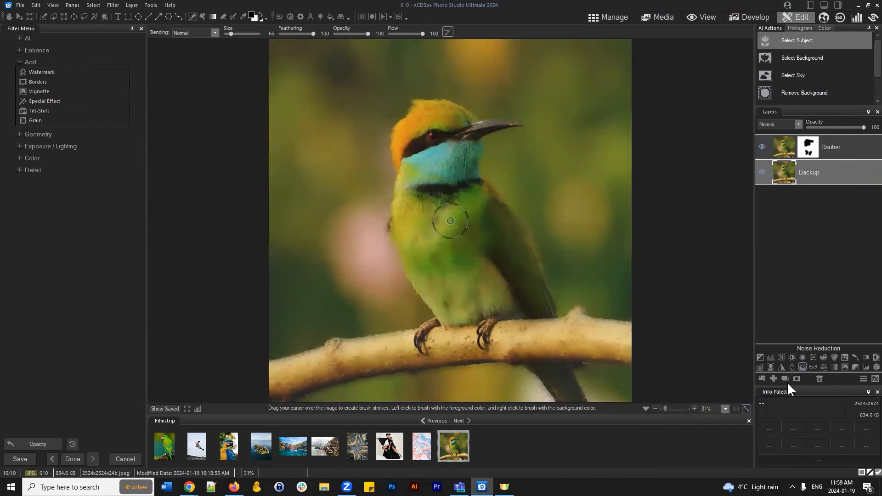
pyautogui.click(842, 172)
pyautogui.click(812, 367)
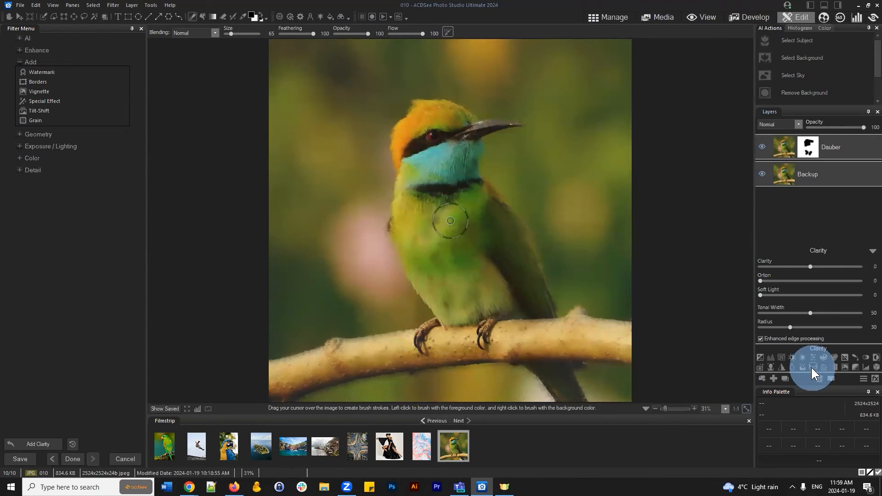
pyautogui.moveTo(806, 268); pyautogui.dragTo(852, 267)
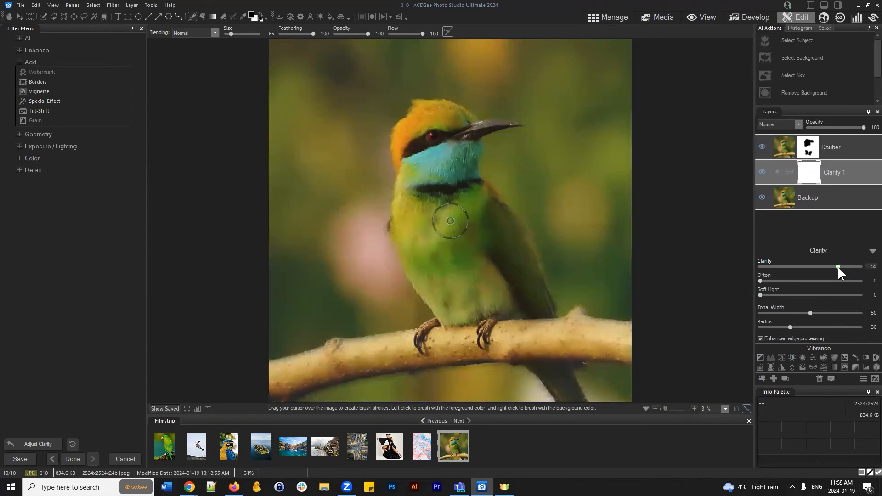
pyautogui.click(869, 251)
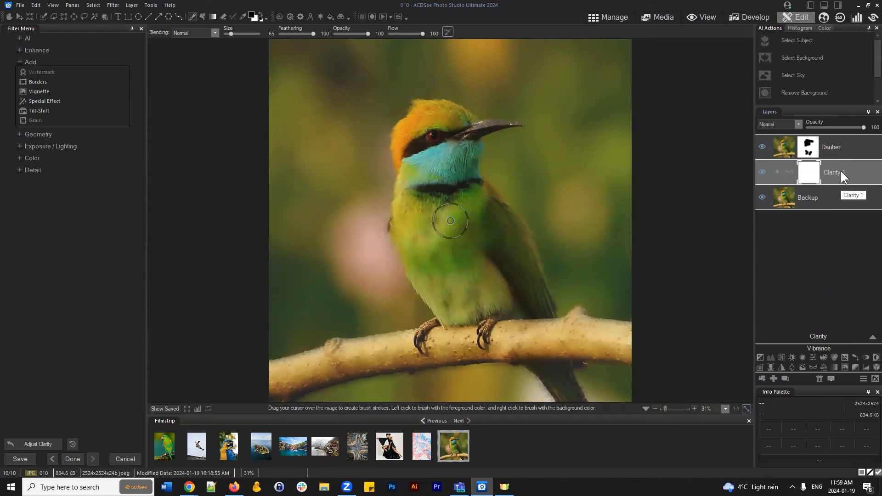
pyautogui.click(842, 145)
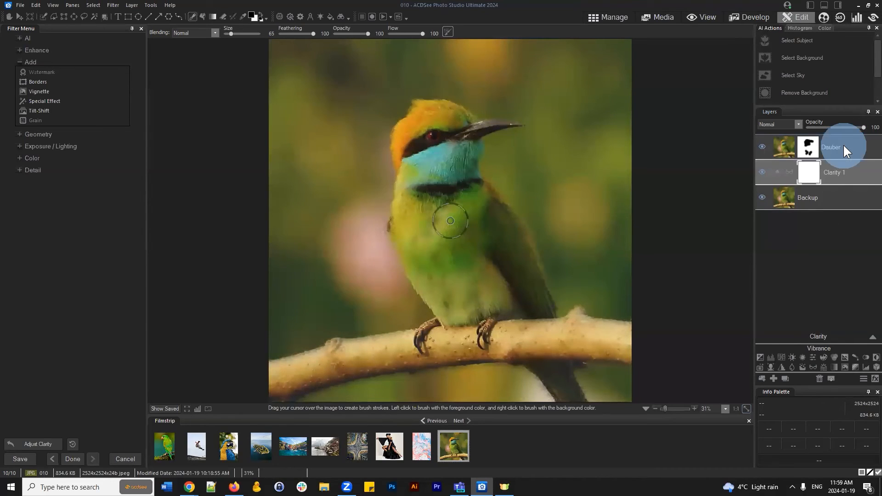
pyautogui.click(845, 169)
pyautogui.click(828, 202)
pyautogui.click(847, 172)
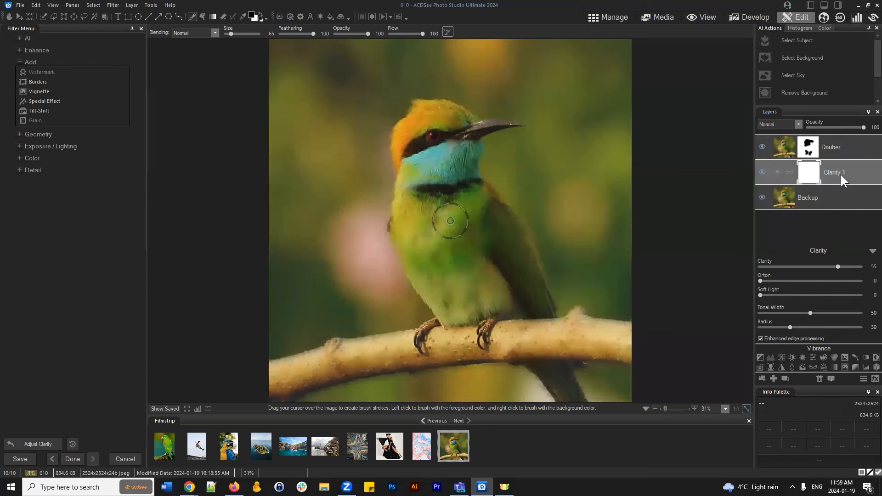
pyautogui.click(844, 173)
pyautogui.click(827, 198)
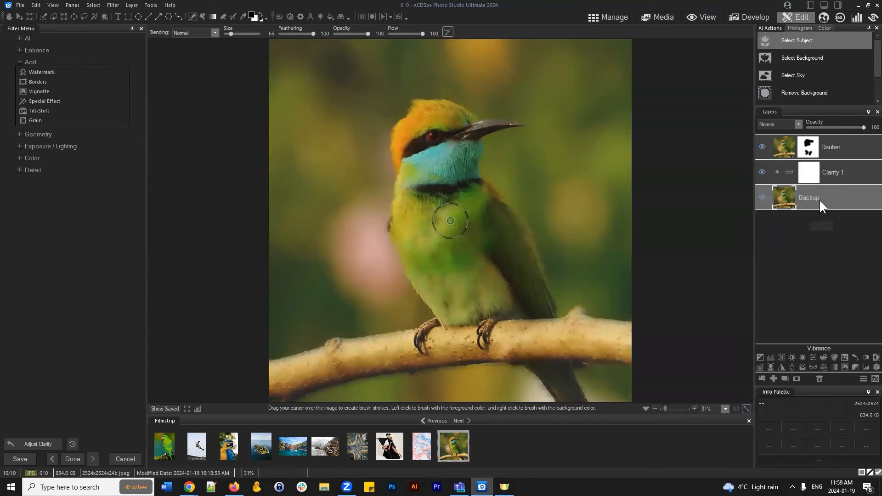
pyautogui.click(831, 180)
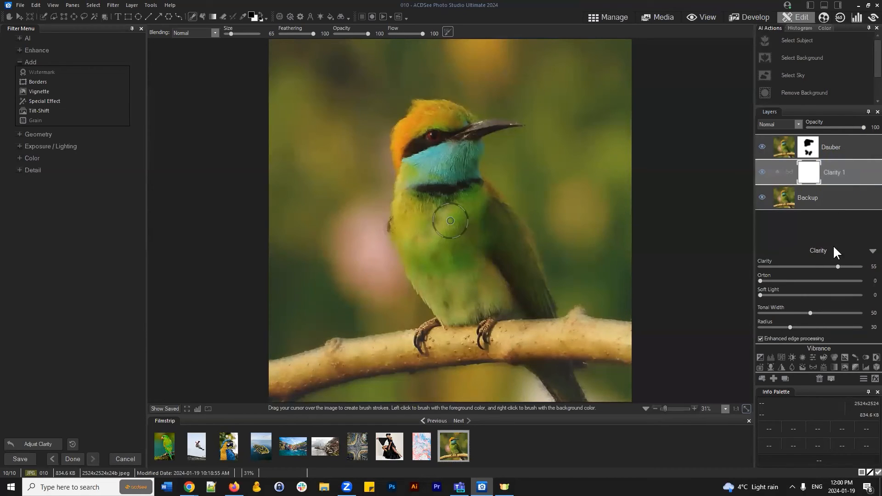
pyautogui.click(870, 250)
# Set the Dauber layer's opacity to 61.
pyautogui.click(859, 144)
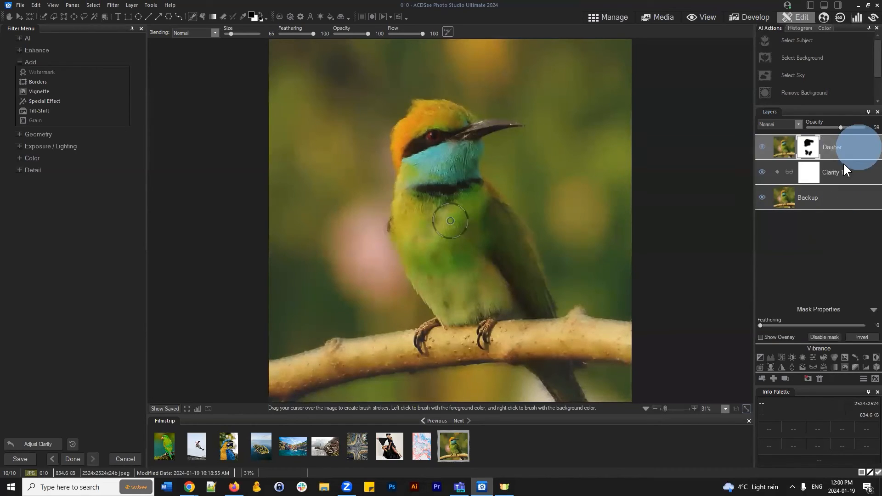
pyautogui.moveTo(839, 127); pyautogui.dragTo(841, 127)
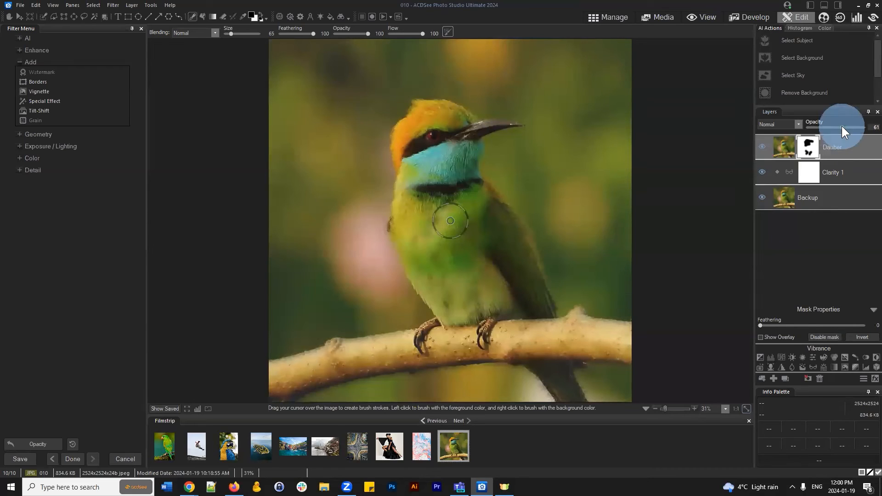
pyautogui.click(847, 142)
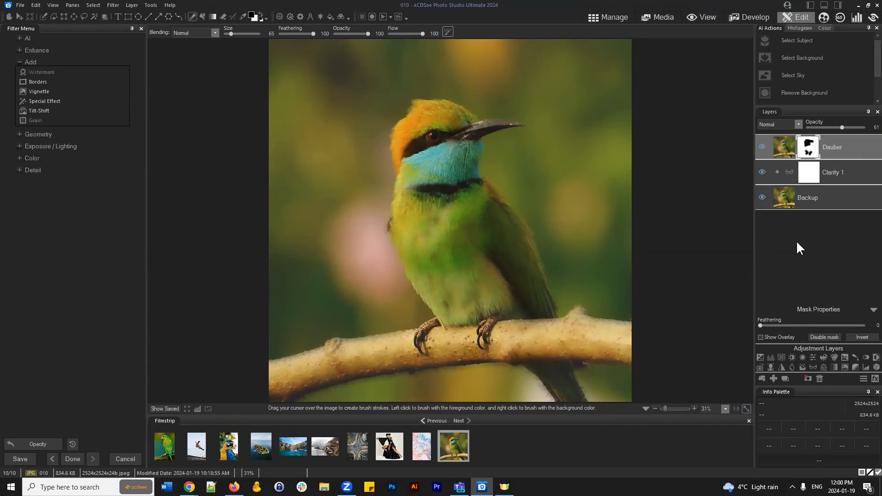
# Duplicate the Backup layer and move the copy above the Dauber layer.
pyautogui.click(824, 203)
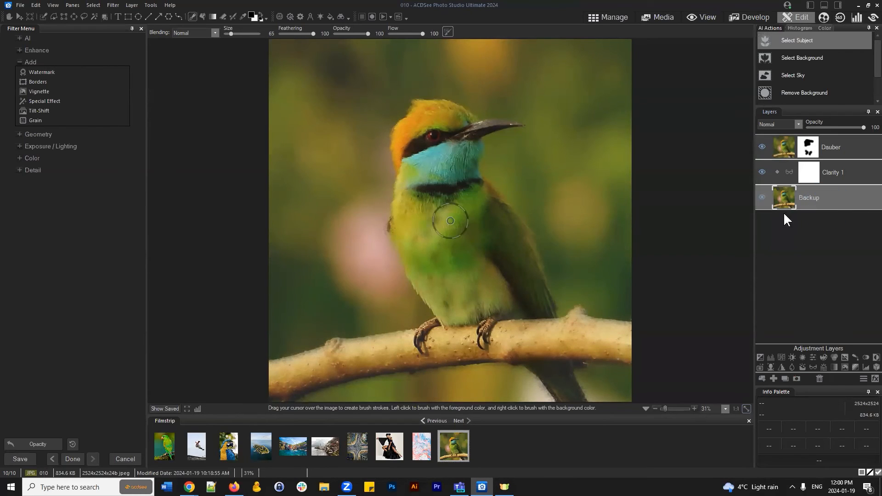
pyautogui.click(784, 379)
pyautogui.moveTo(820, 197); pyautogui.dragTo(820, 133)
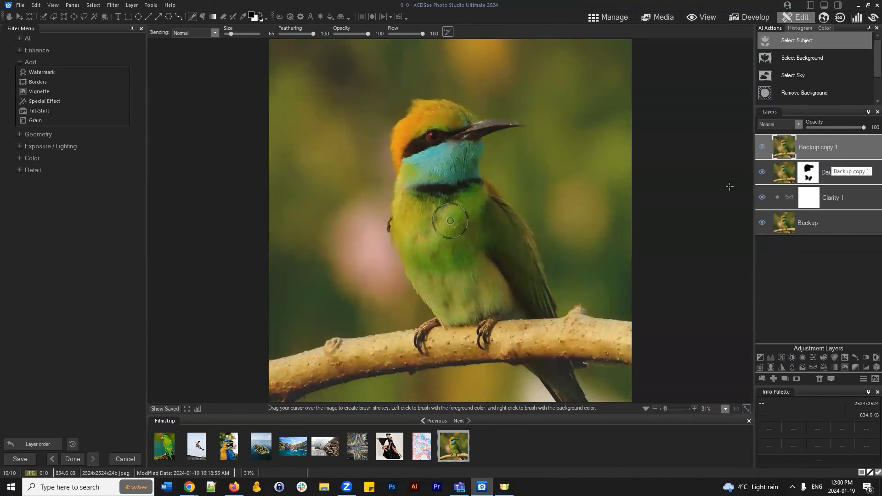
pyautogui.click(762, 148)
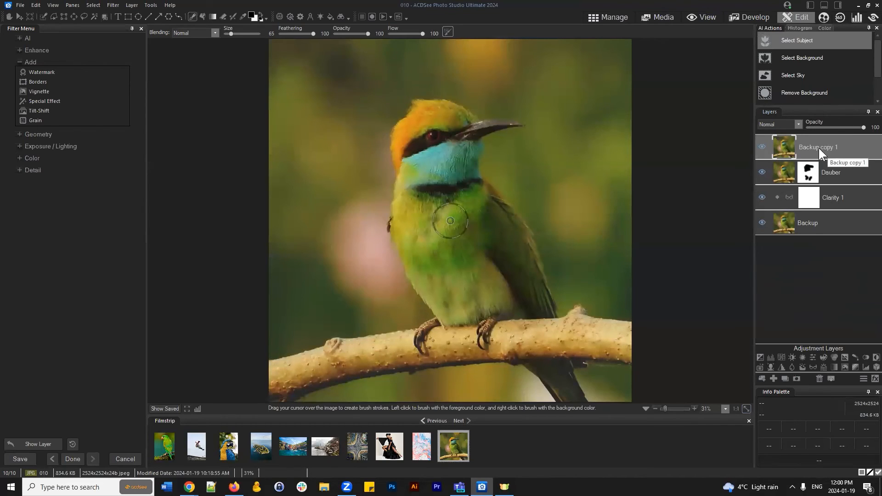
# Apply the Dramatic special effect at strength 16 to the Backup copy 1 layer and toggle its visibility to compare.
pyautogui.click(47, 101)
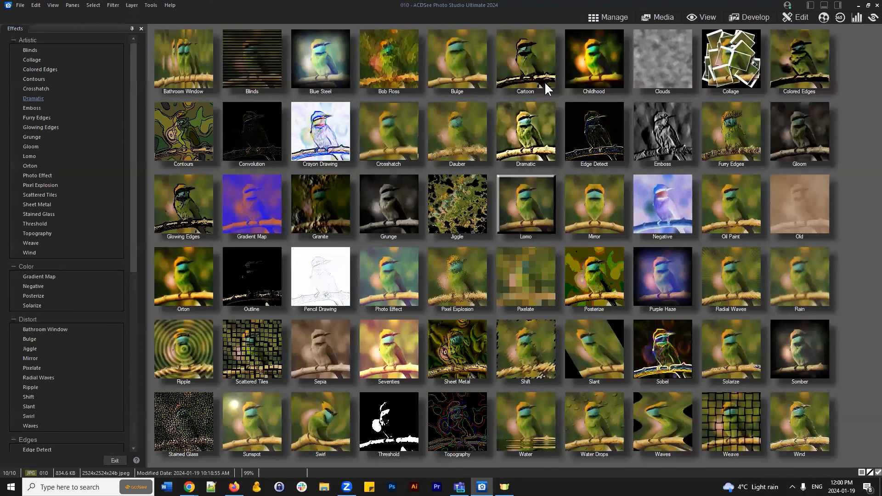
pyautogui.click(525, 129)
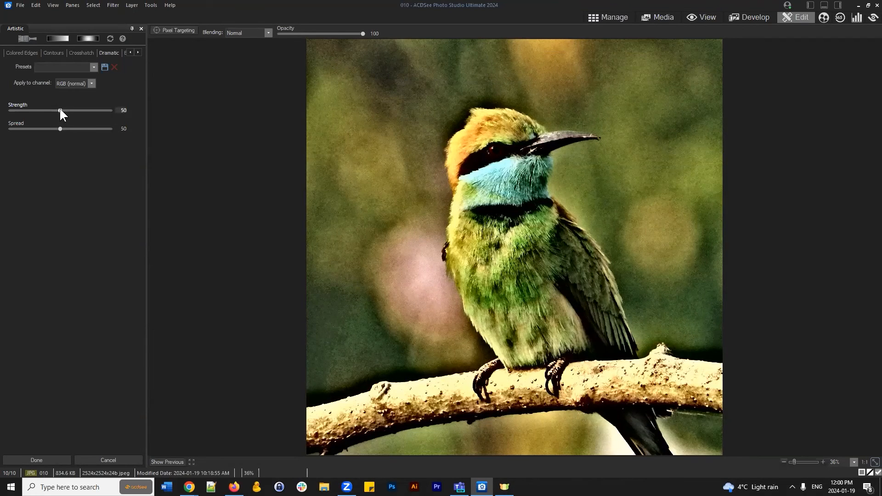
pyautogui.moveTo(354, 34)
pyautogui.mouseDown()
pyautogui.moveTo(329, 33)
pyautogui.moveTo(362, 45)
pyautogui.mouseUp()
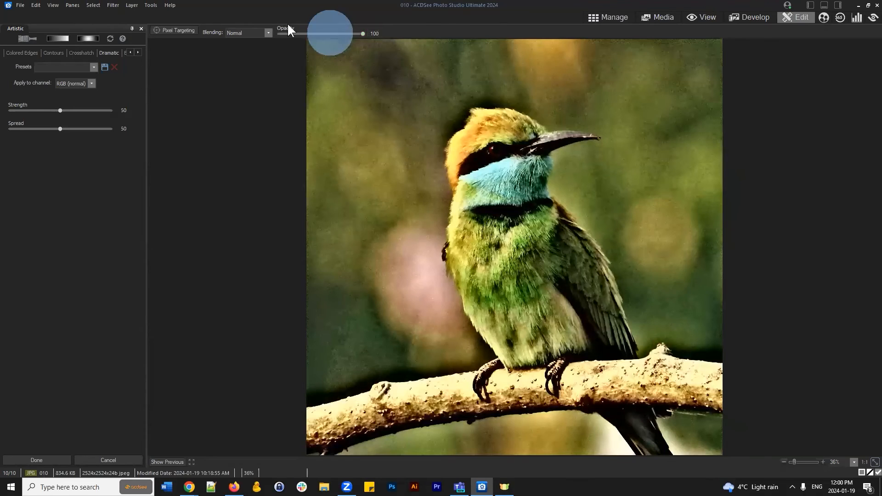
pyautogui.moveTo(59, 110); pyautogui.dragTo(23, 109)
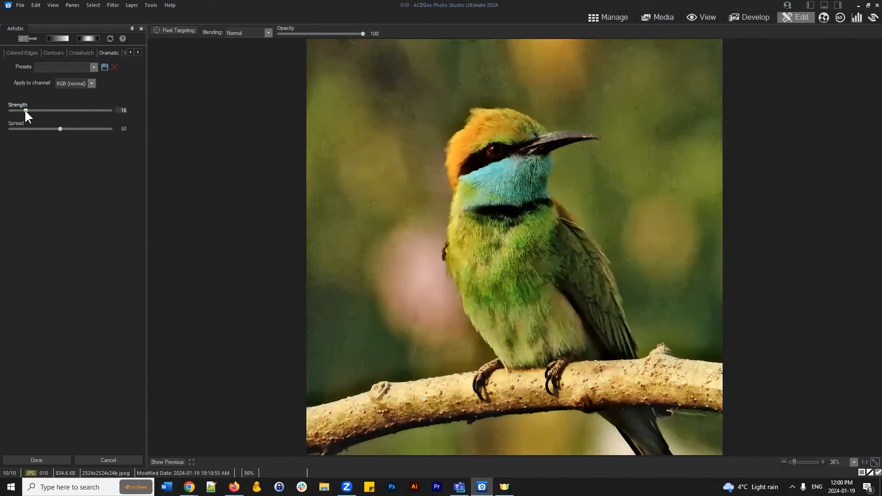
pyautogui.click(41, 457)
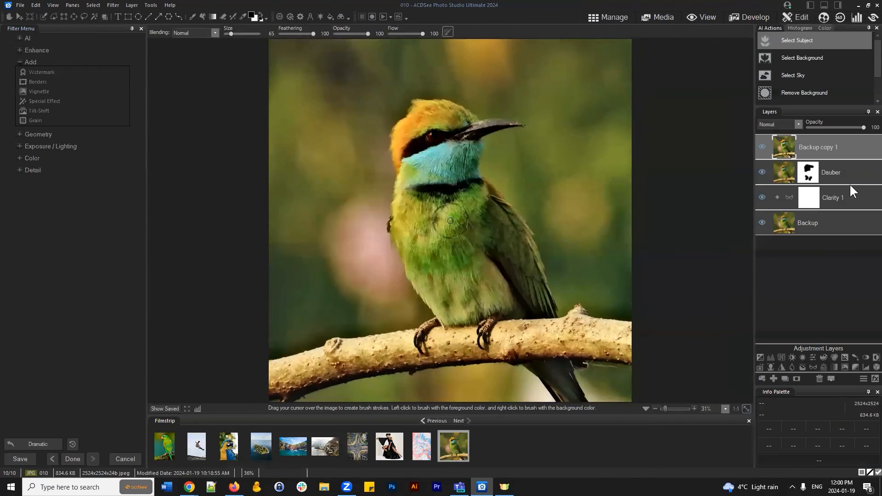
pyautogui.click(848, 143)
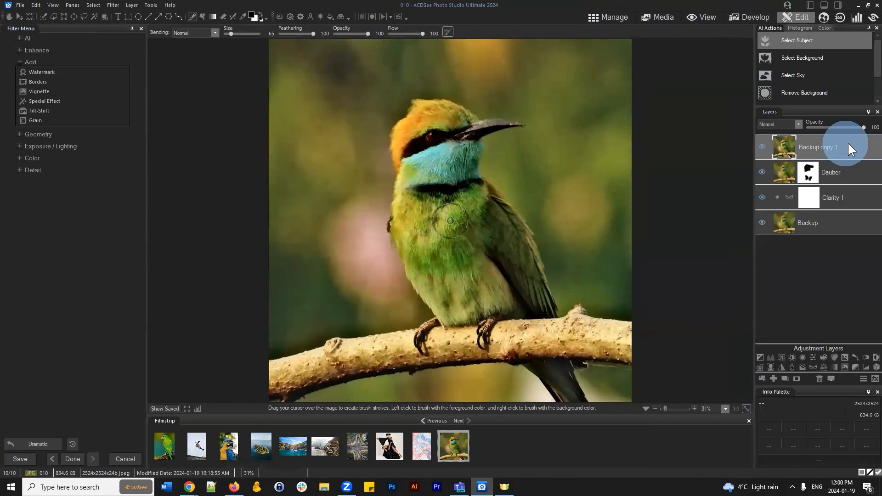
pyautogui.click(761, 147)
pyautogui.click(761, 146)
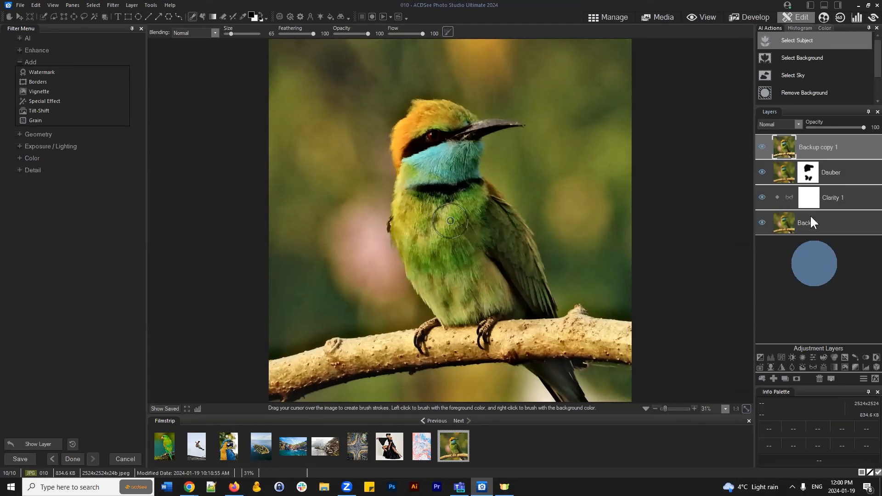
# Add a mask to the Backup copy 1 layer and paste the Dauber layer's mask into it.
pyautogui.click(813, 146)
pyautogui.click(796, 378)
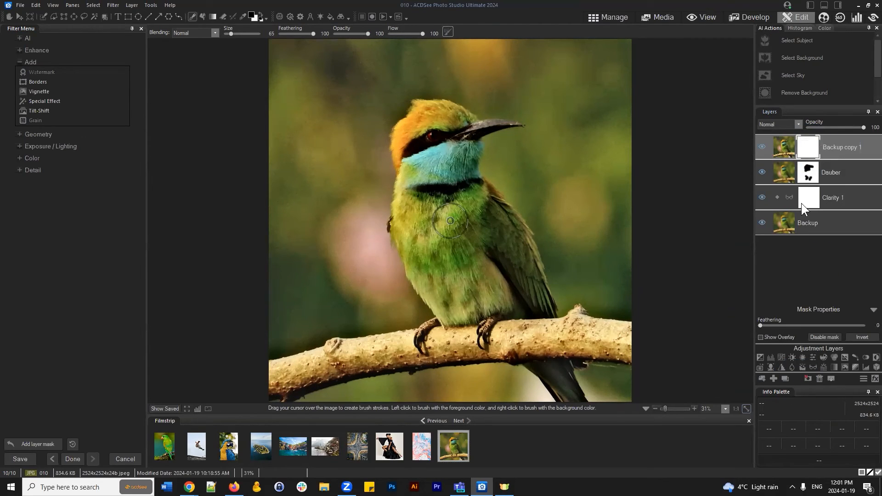
pyautogui.click(809, 172)
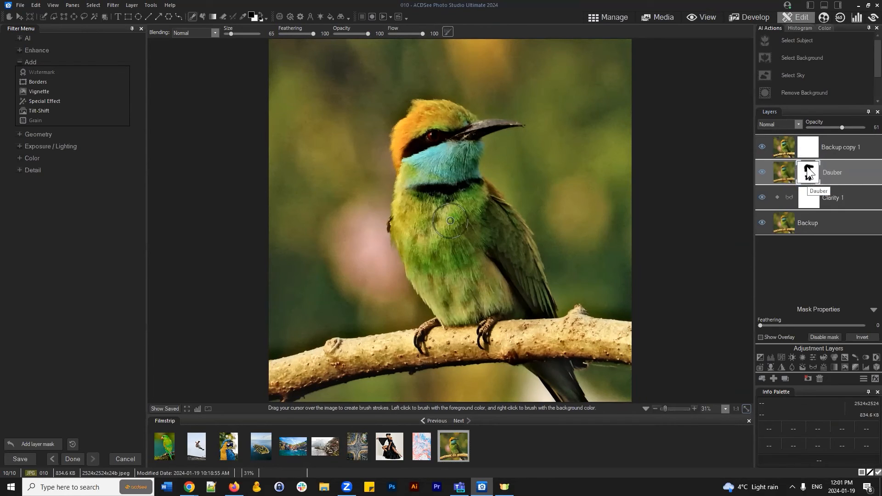
pyautogui.rightClick(807, 171)
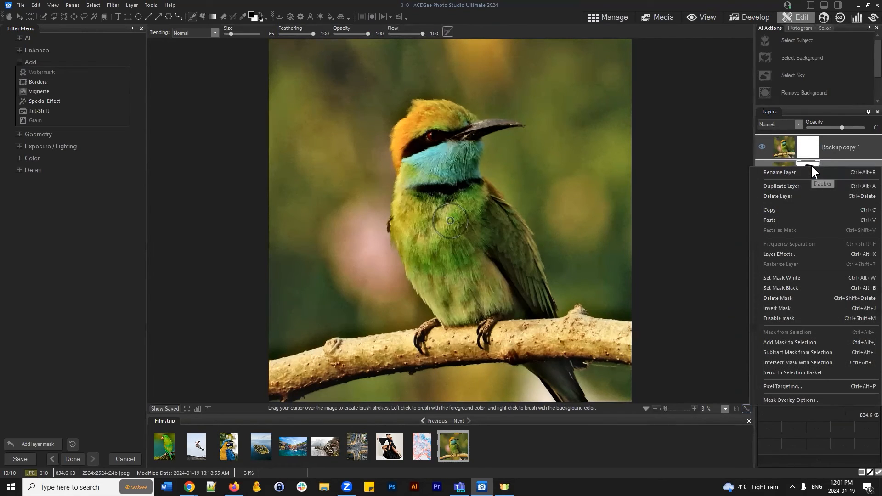
pyautogui.click(775, 210)
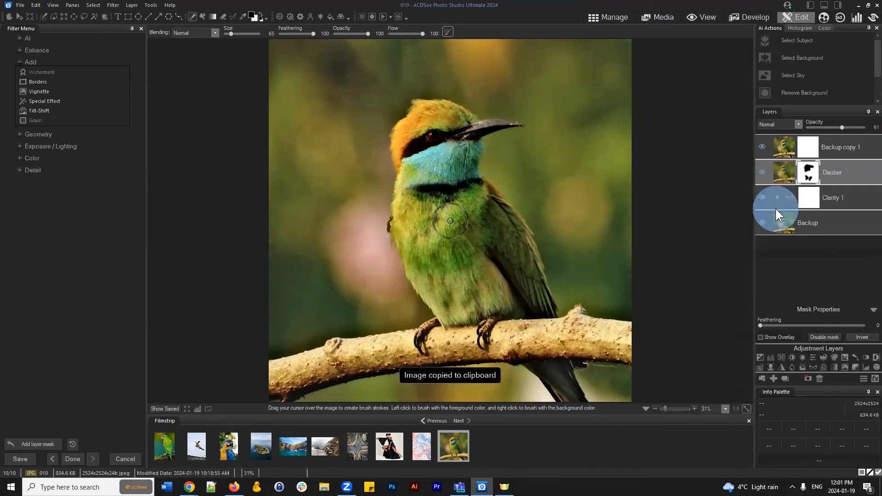
pyautogui.click(808, 146)
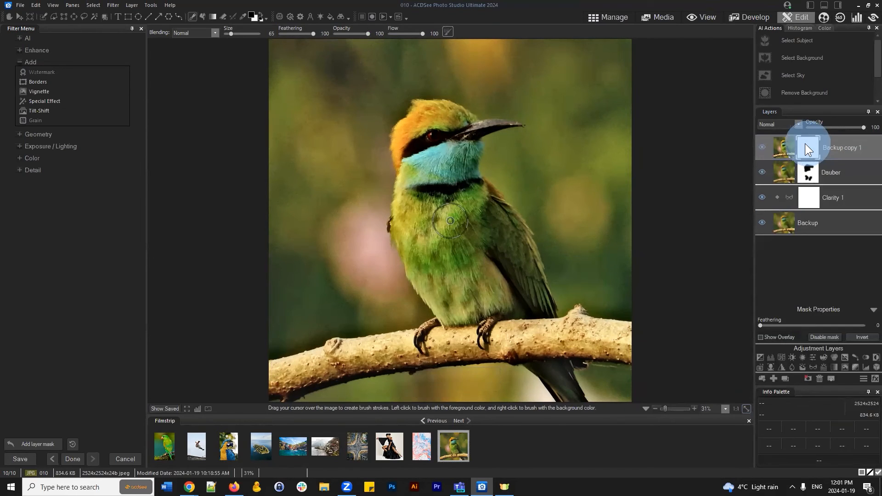
pyautogui.rightClick(806, 147)
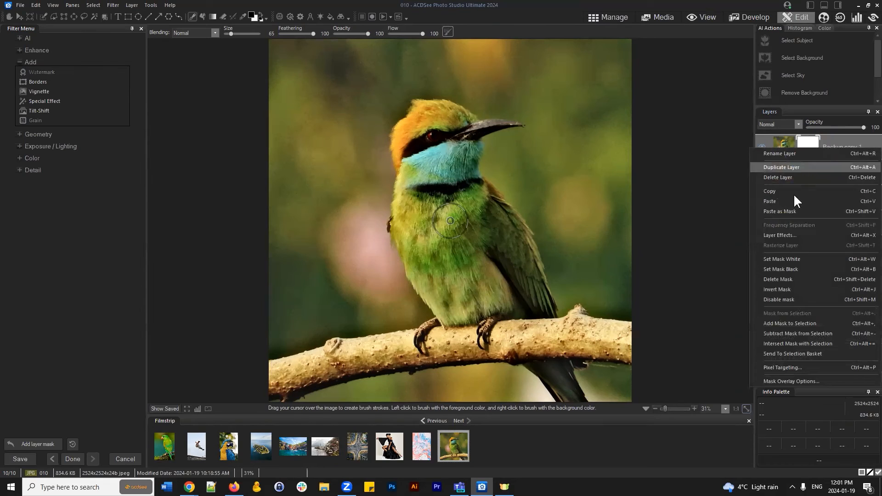
pyautogui.click(786, 211)
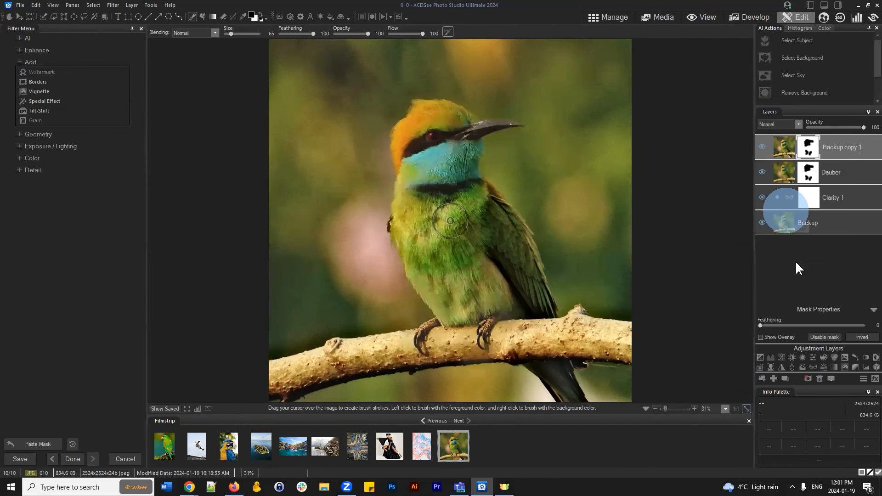
# Hide all four layers, then show them again from Backup copy 1 down to Backup to examine the masked areas.
pyautogui.click(762, 148)
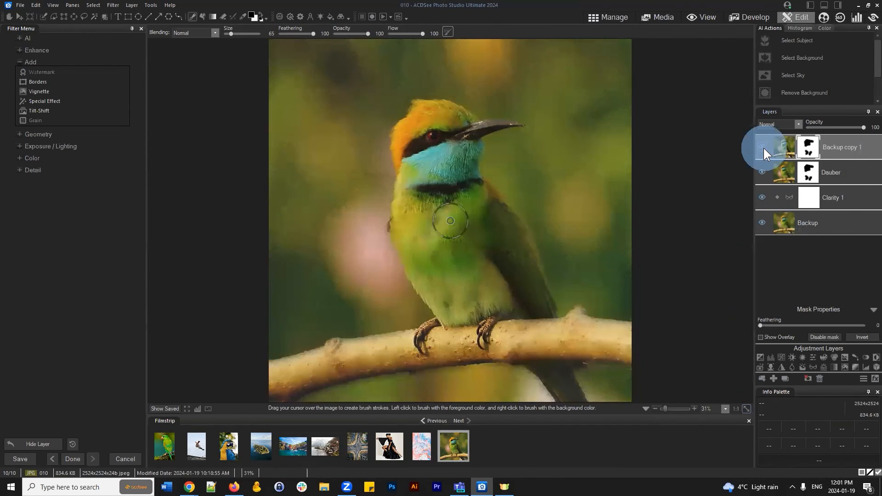
pyautogui.click(762, 172)
pyautogui.click(762, 197)
pyautogui.click(762, 222)
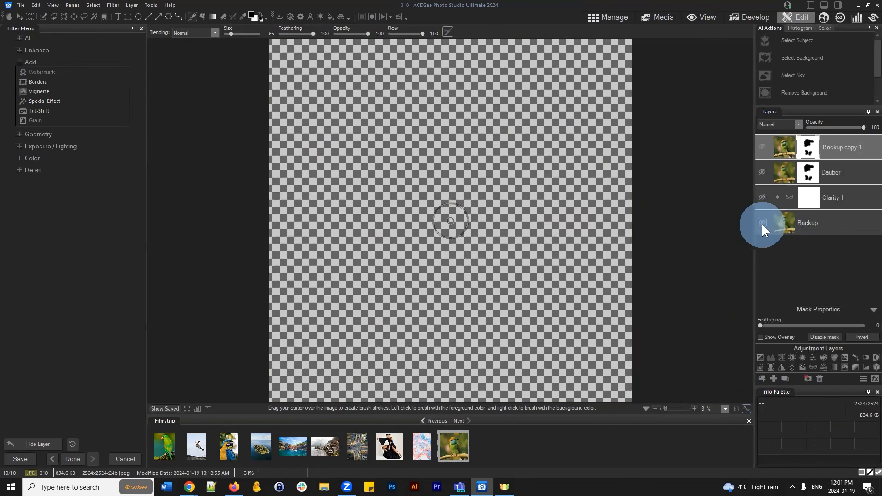
pyautogui.click(762, 148)
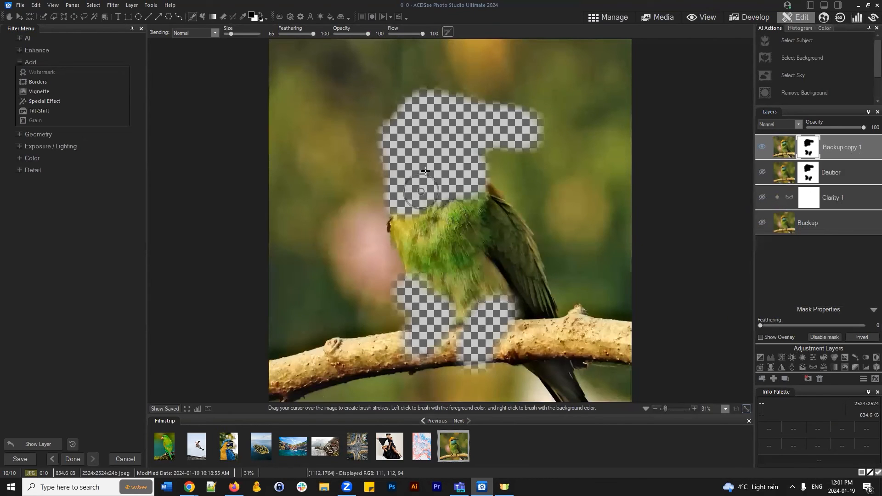
pyautogui.click(762, 147)
pyautogui.click(761, 147)
pyautogui.click(761, 171)
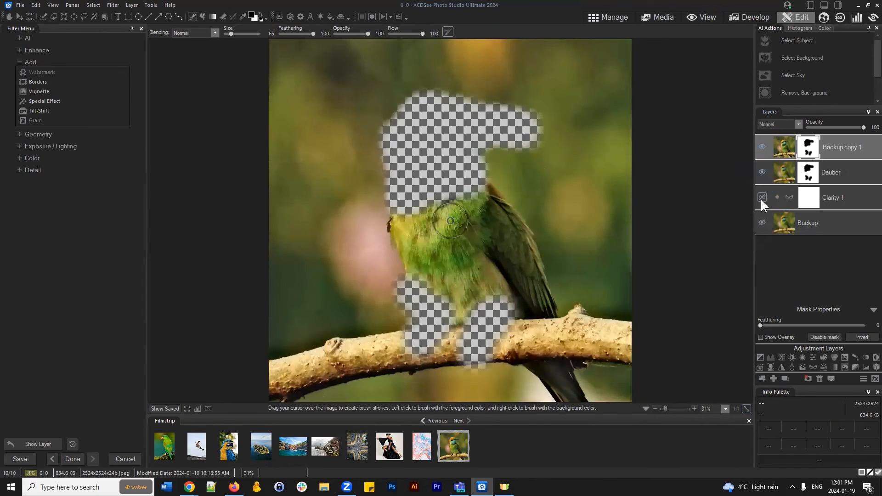
pyautogui.click(761, 197)
pyautogui.click(761, 222)
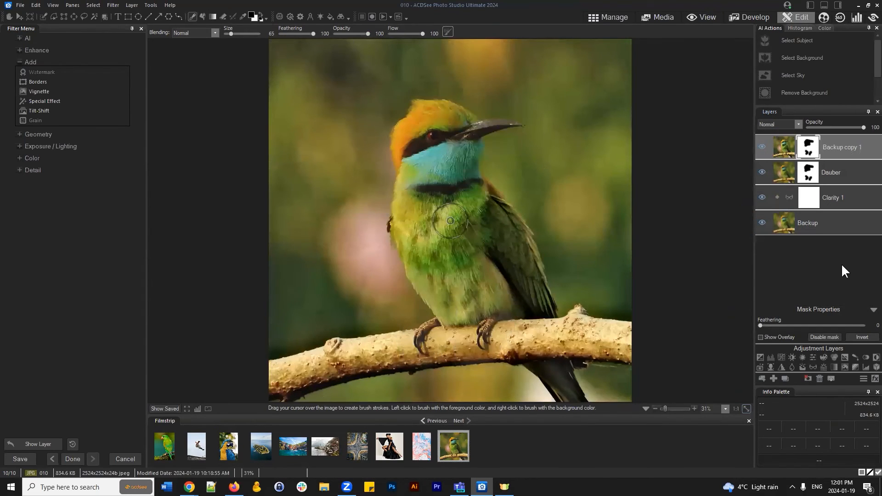
# Set the Backup copy 1 layer's mask feathering to 19 and opacity to 49, and toggle its visibility to compare.
pyautogui.click(841, 146)
pyautogui.moveTo(760, 325); pyautogui.dragTo(779, 325)
pyautogui.click(808, 145)
pyautogui.moveTo(862, 127); pyautogui.dragTo(827, 128)
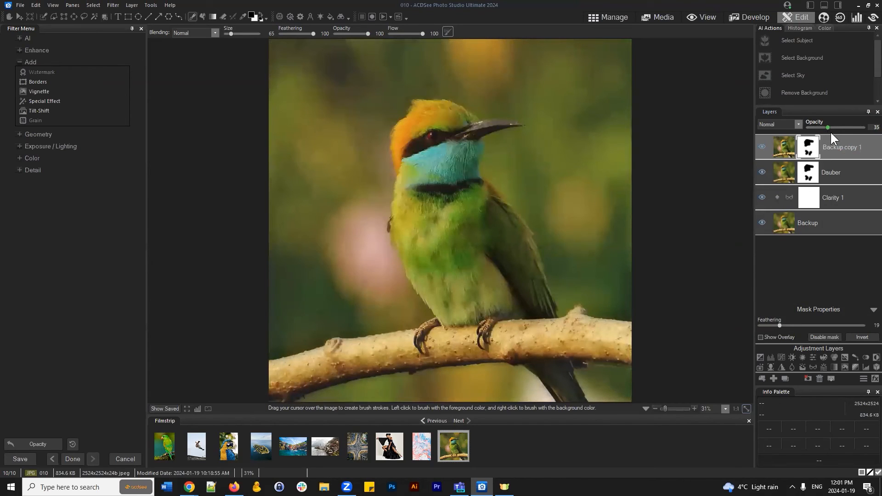
pyautogui.moveTo(833, 132); pyautogui.dragTo(835, 132)
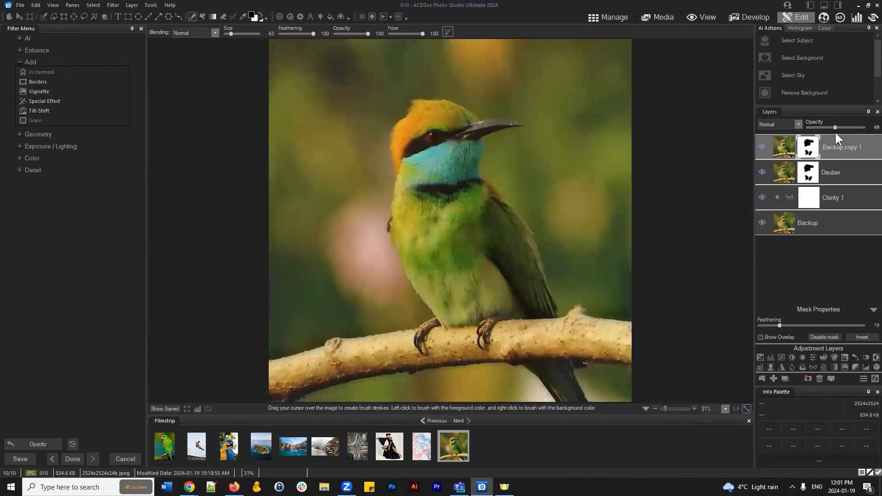
pyautogui.click(762, 146)
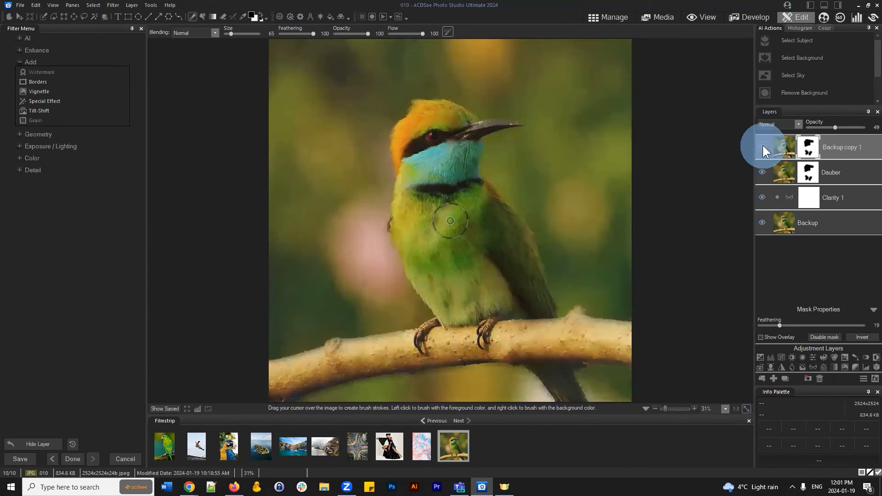
# Move the Dauber layer above the Backup copy 1 layer and toggle layer visibility to compare the effects.
pyautogui.click(840, 169)
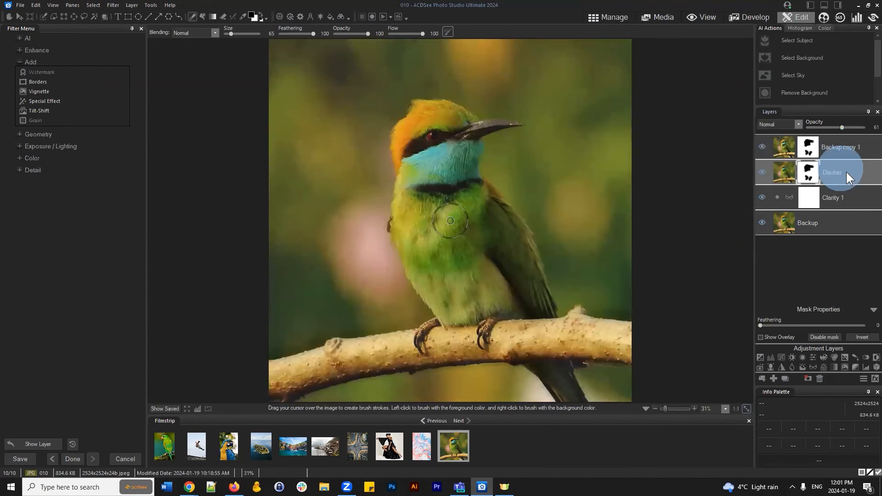
pyautogui.moveTo(845, 172); pyautogui.dragTo(847, 133)
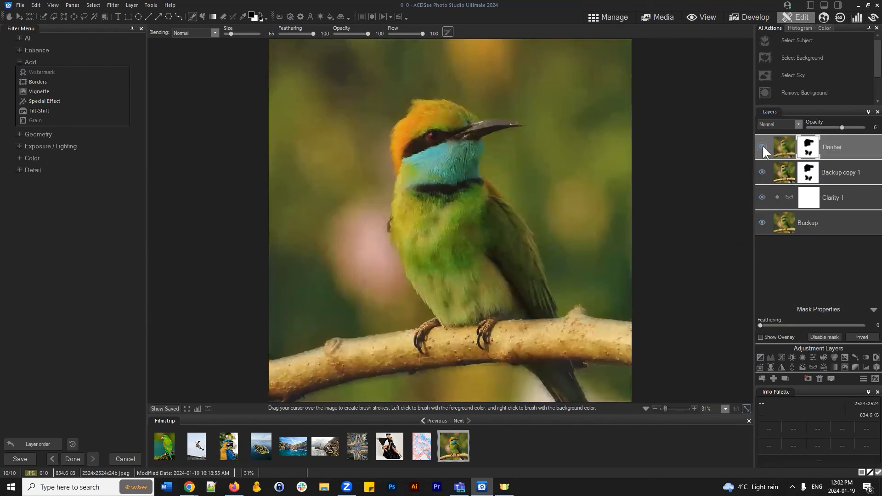
pyautogui.click(763, 172)
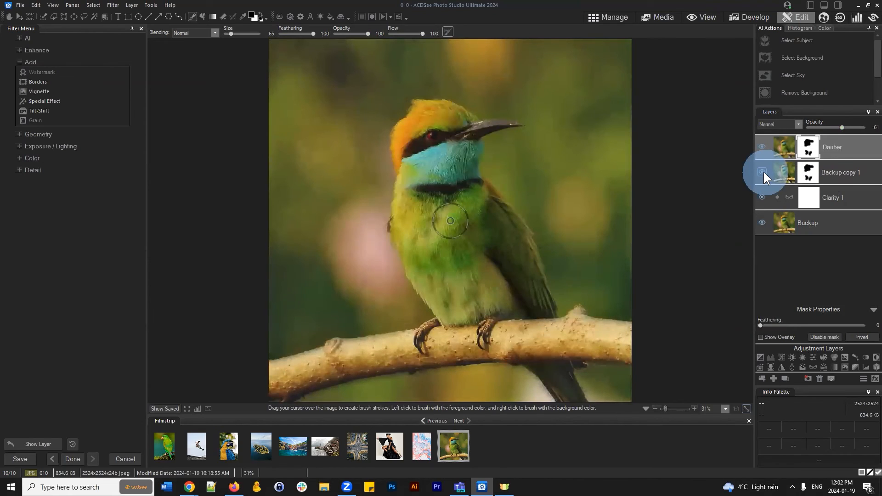
pyautogui.click(761, 197)
# Try an Orton value of 100 on the Clarity 1 layer and reset it.
pyautogui.click(850, 203)
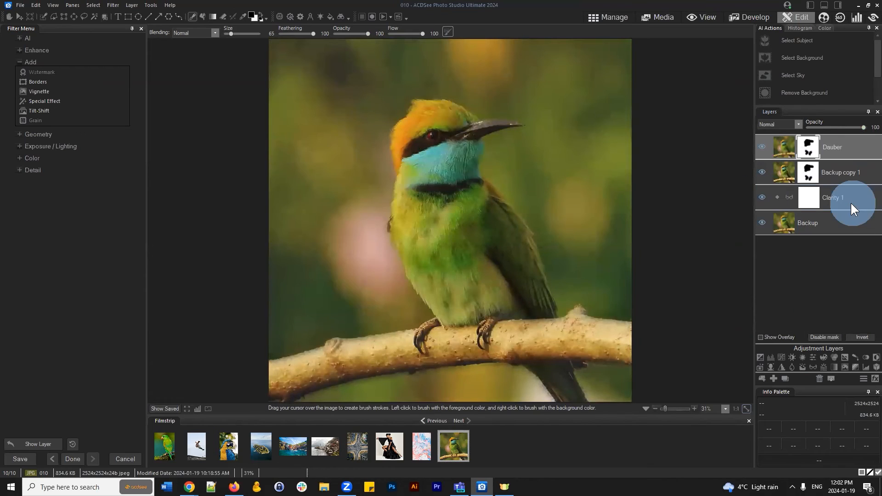
pyautogui.click(844, 222)
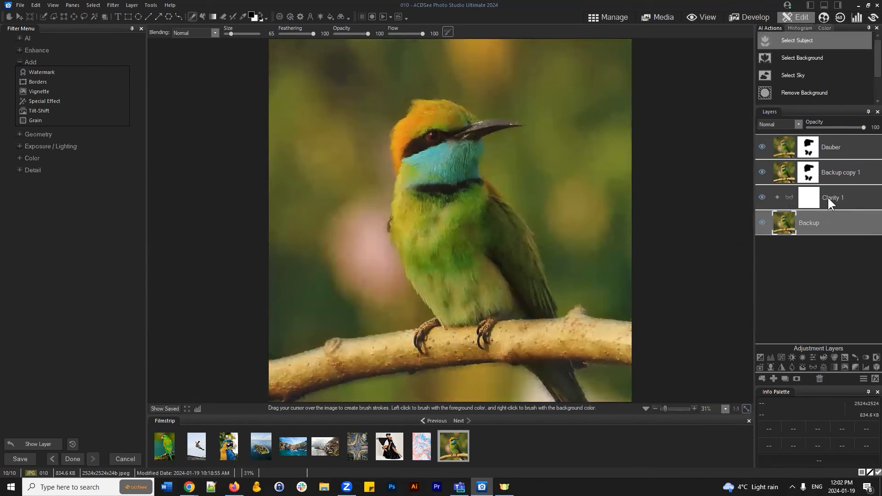
pyautogui.click(852, 189)
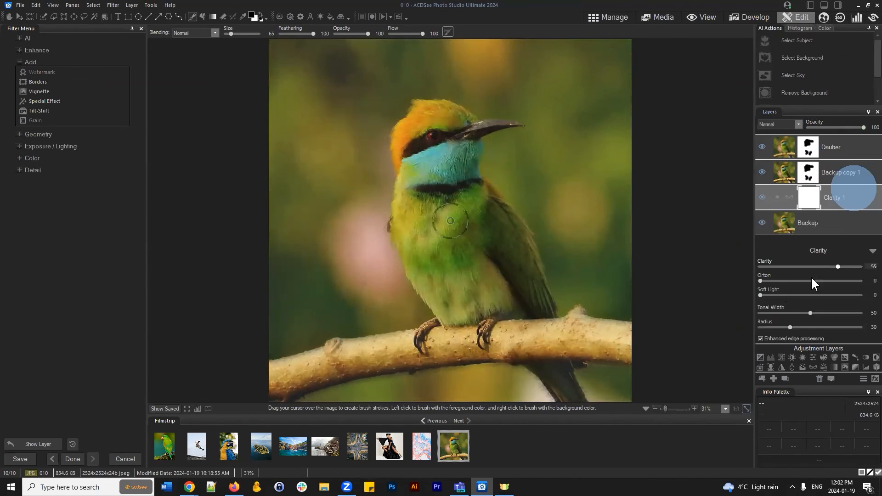
pyautogui.moveTo(761, 281); pyautogui.dragTo(862, 280)
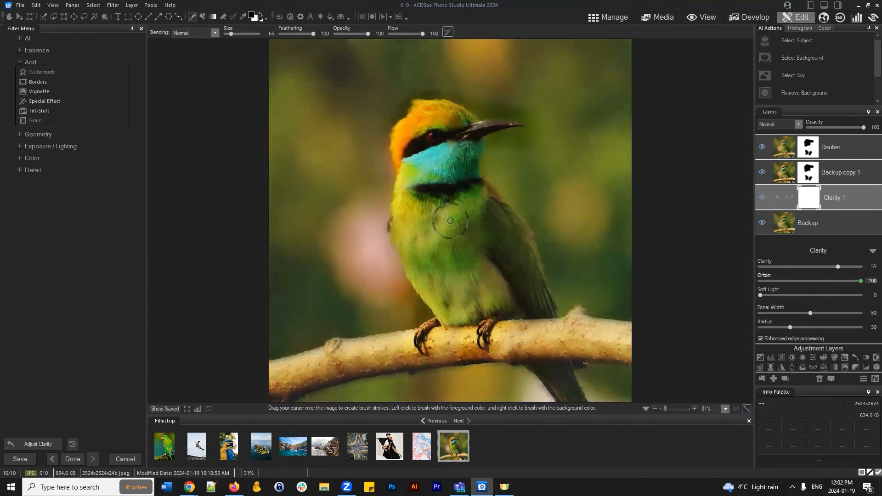
pyautogui.rightClick(819, 279)
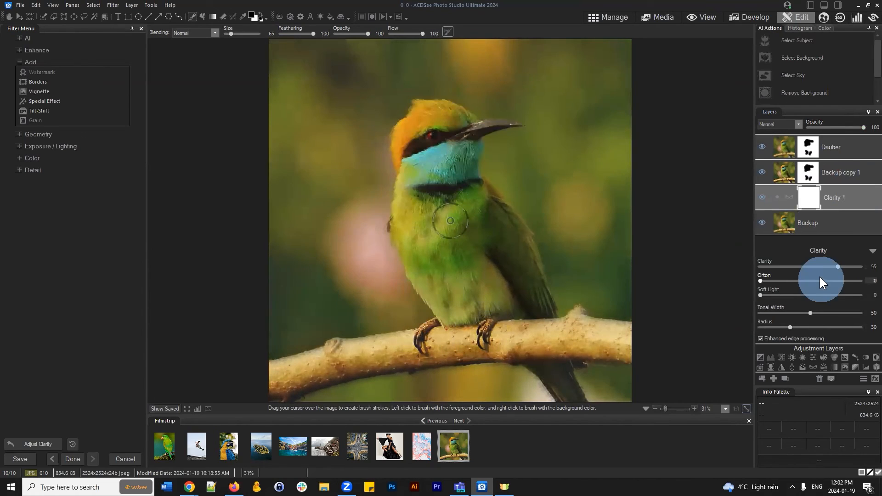
# Set Clarity to 100 on the Clarity 1 layer and collapse its settings.
pyautogui.moveTo(837, 264); pyautogui.dragTo(861, 266)
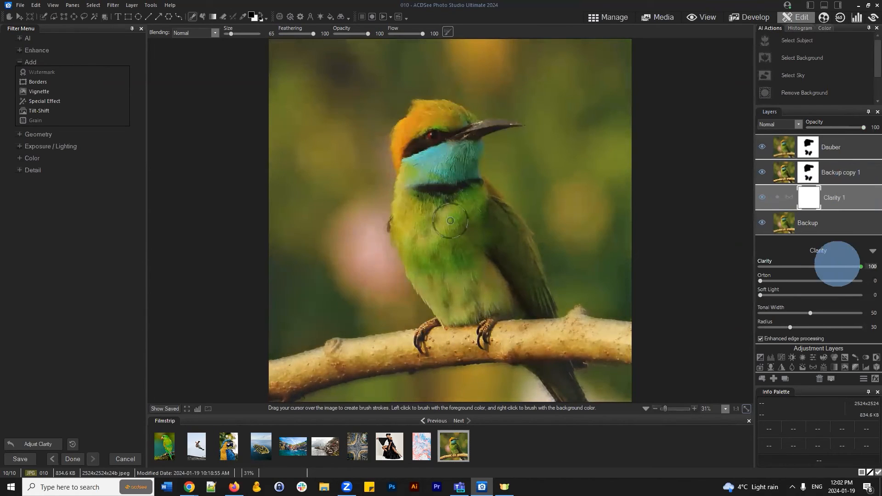
pyautogui.click(870, 251)
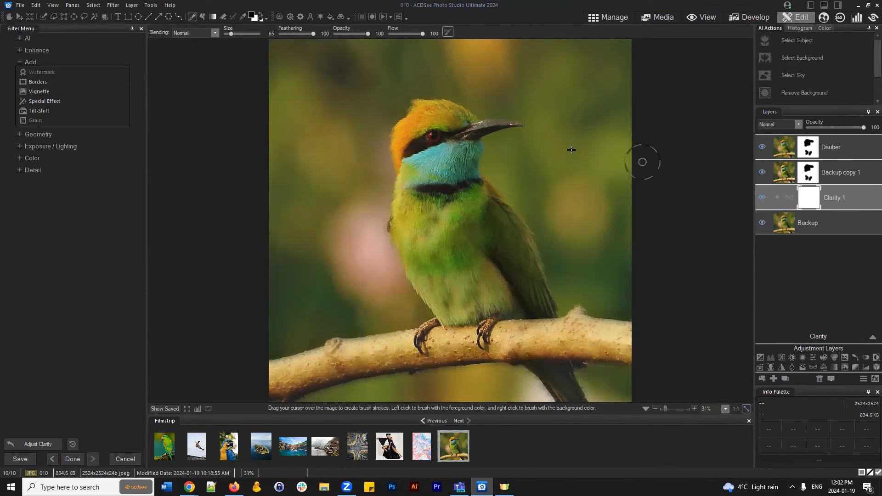
# Browse the special effects available for the Dauber layer's mask and leave without applying one.
pyautogui.click(847, 143)
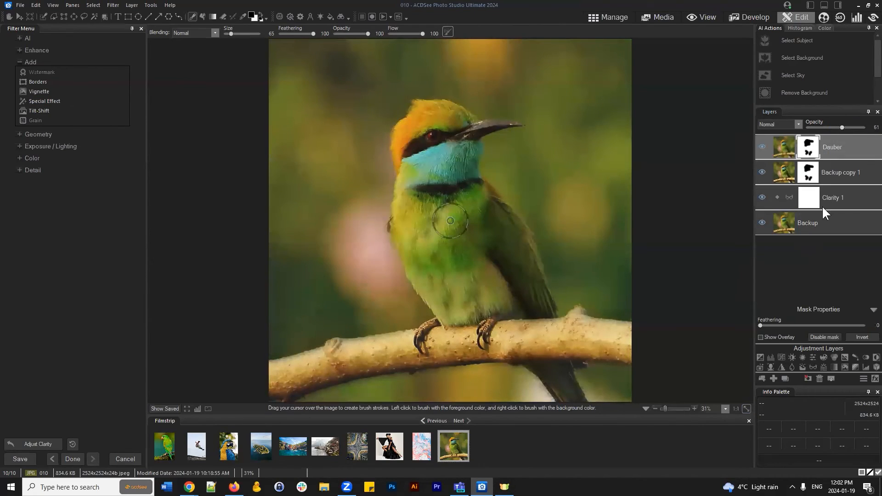
pyautogui.click(38, 102)
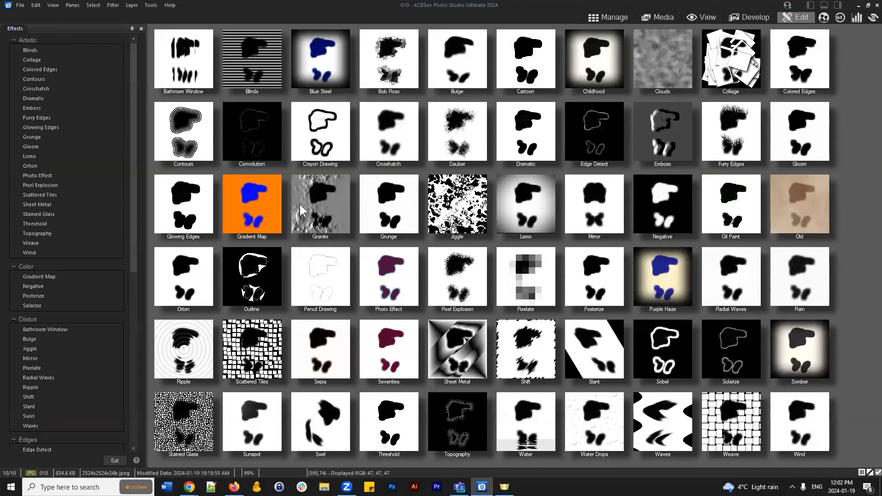
pyautogui.click(115, 461)
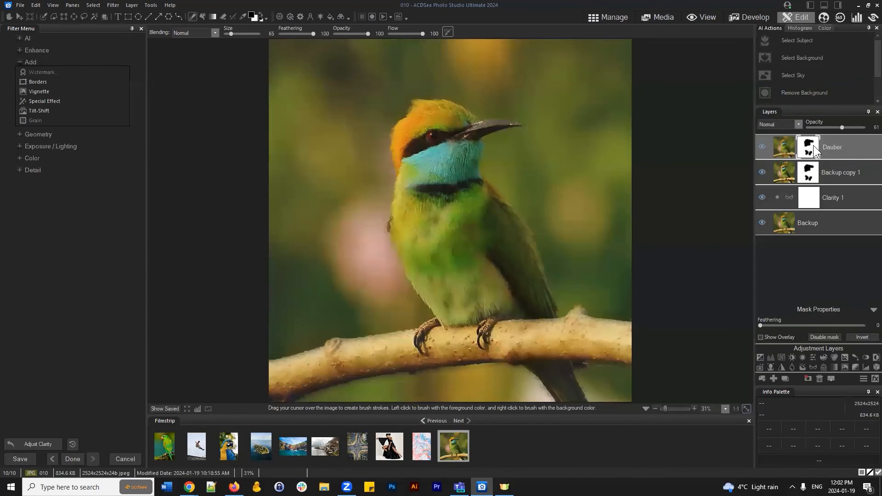
# Compare the layered edit of the bird photo with its saved version.
pyautogui.click(811, 147)
pyautogui.click(783, 220)
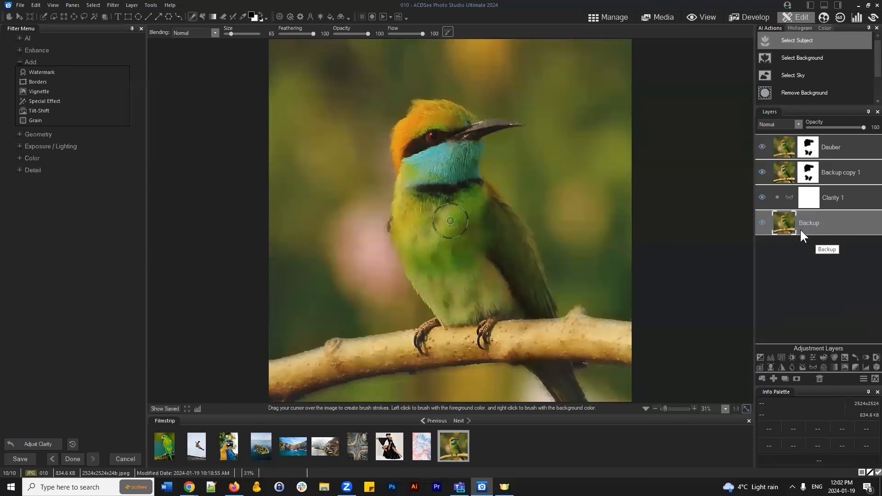
pyautogui.click(817, 228)
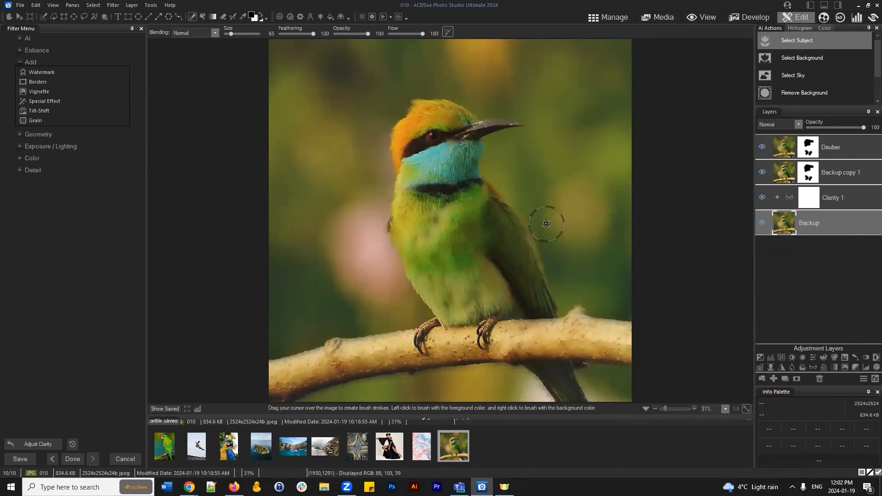
pyautogui.click(164, 408)
pyautogui.click(162, 408)
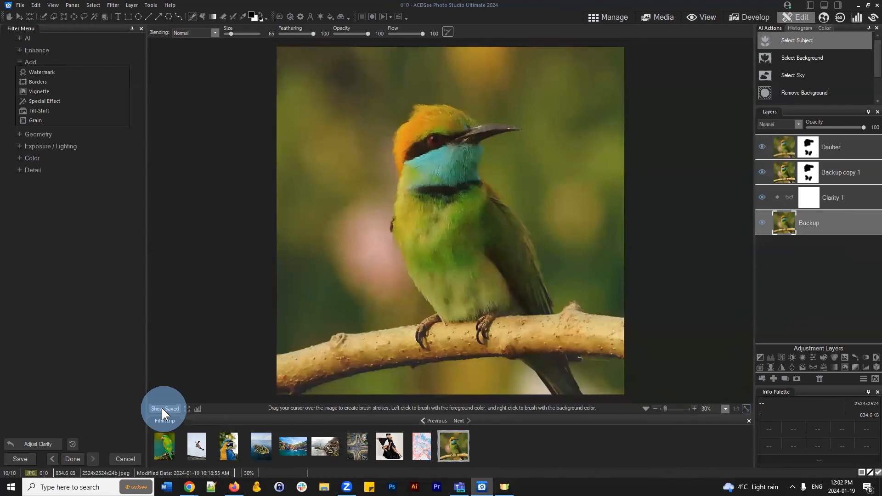
pyautogui.click(163, 404)
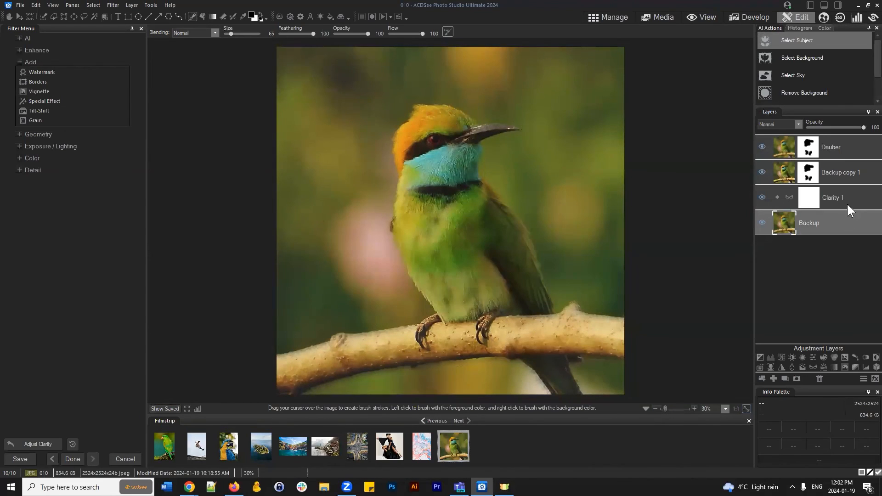
# Set the Backup copy 1 layer's opacity to 85 and the Dauber layer's opacity to 77.
pyautogui.click(850, 174)
pyautogui.moveTo(832, 128); pyautogui.dragTo(855, 127)
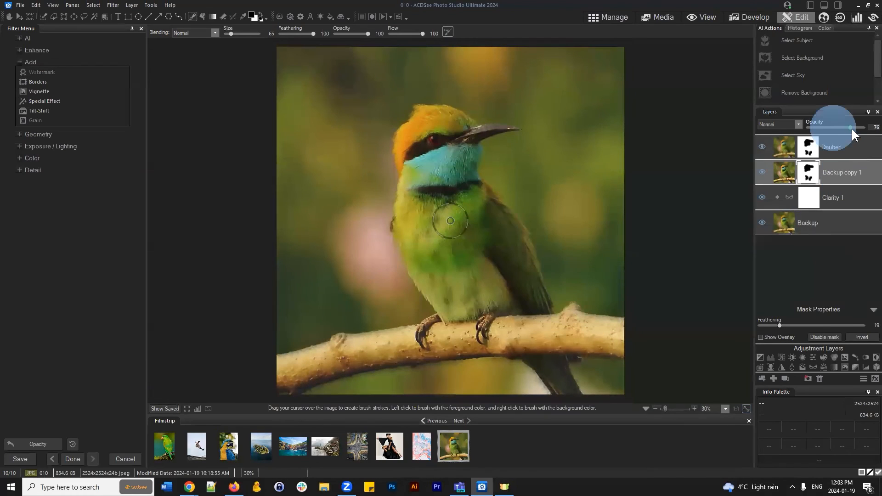
pyautogui.click(845, 147)
pyautogui.click(851, 127)
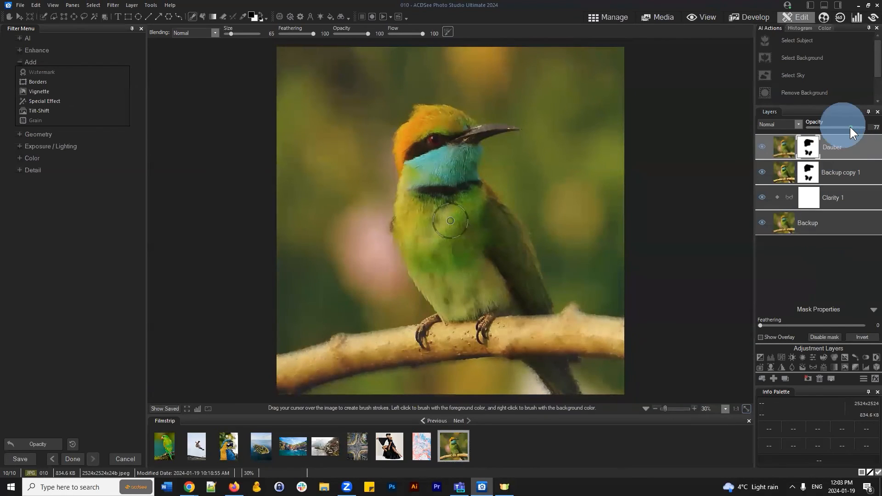
pyautogui.click(826, 217)
pyautogui.click(848, 169)
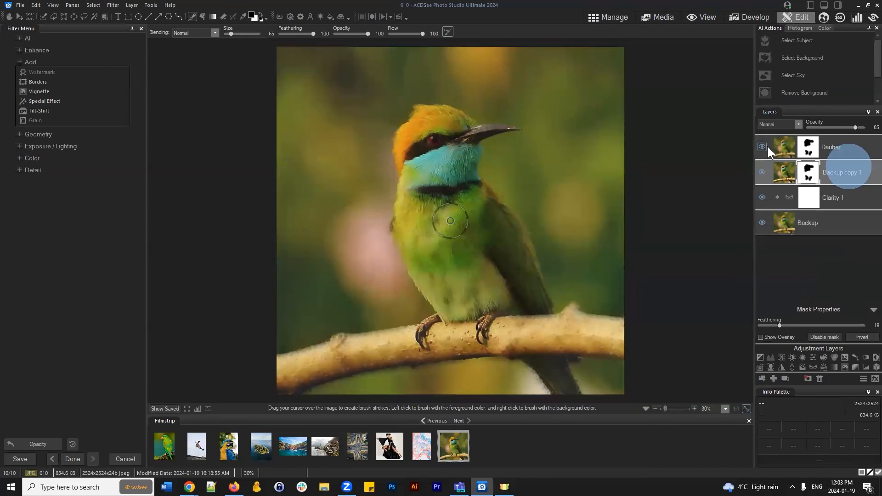
# Hide the Dauber layer and compare the remaining layered edit of the bird photo with its saved version.
pyautogui.click(761, 145)
pyautogui.click(165, 408)
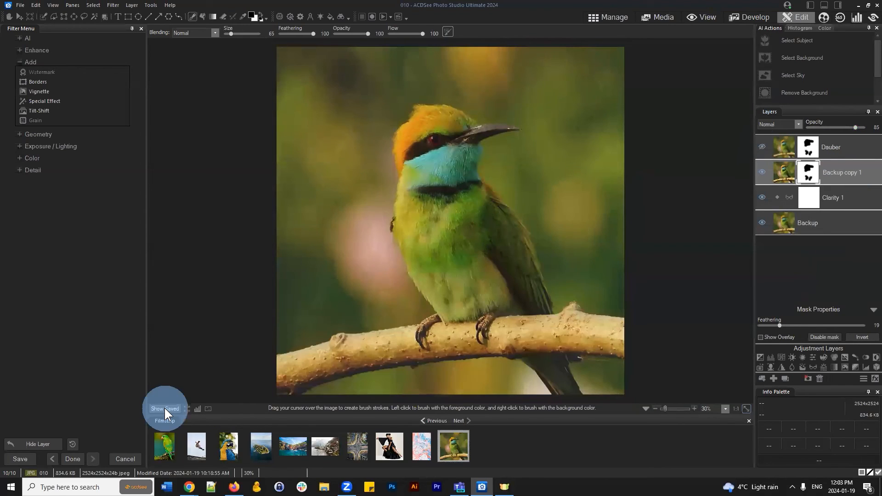
pyautogui.click(165, 408)
pyautogui.click(166, 407)
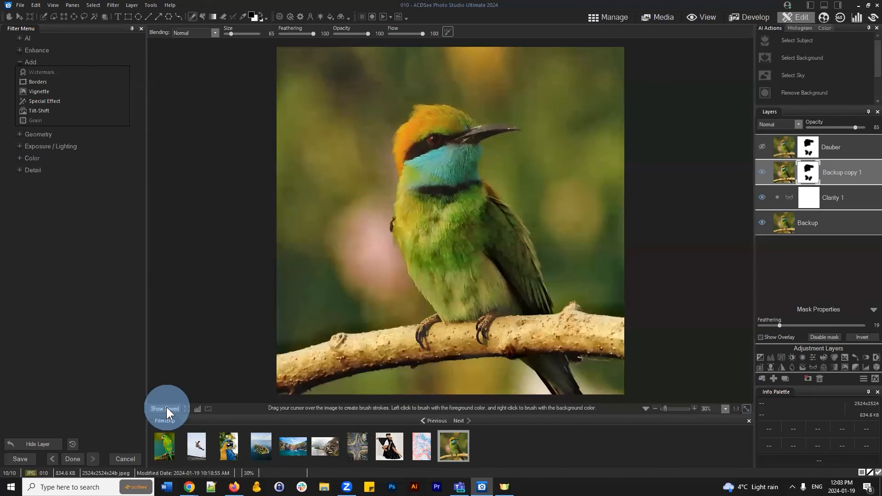
pyautogui.click(166, 407)
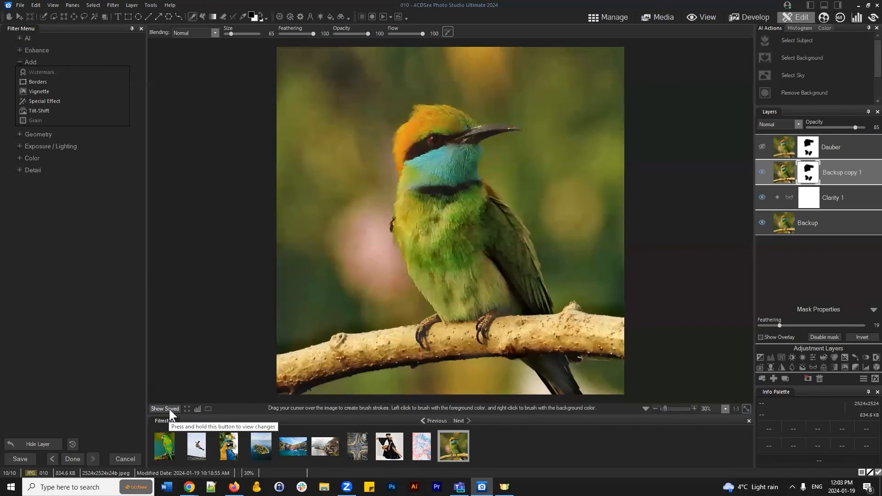
pyautogui.click(169, 409)
pyautogui.click(167, 406)
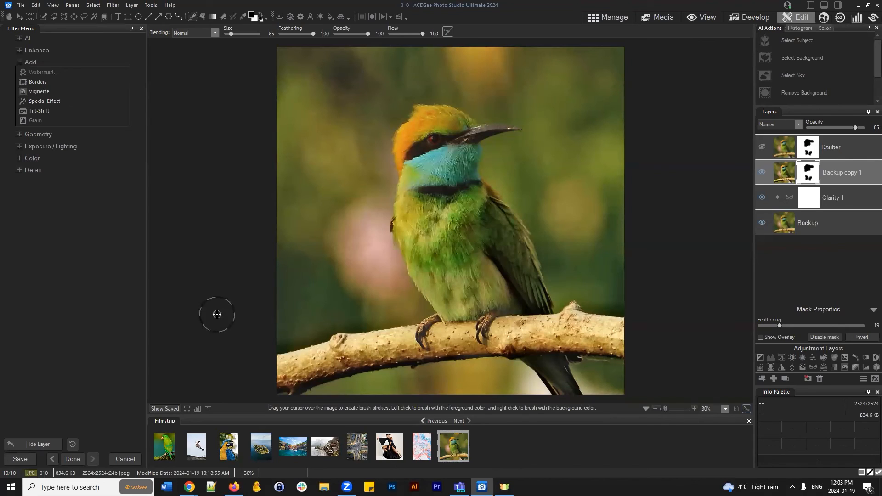
# Discard the layered edit of 010.jpg, return to Manage mode and clear the file selection.
pyautogui.click(609, 20)
pyautogui.click(440, 250)
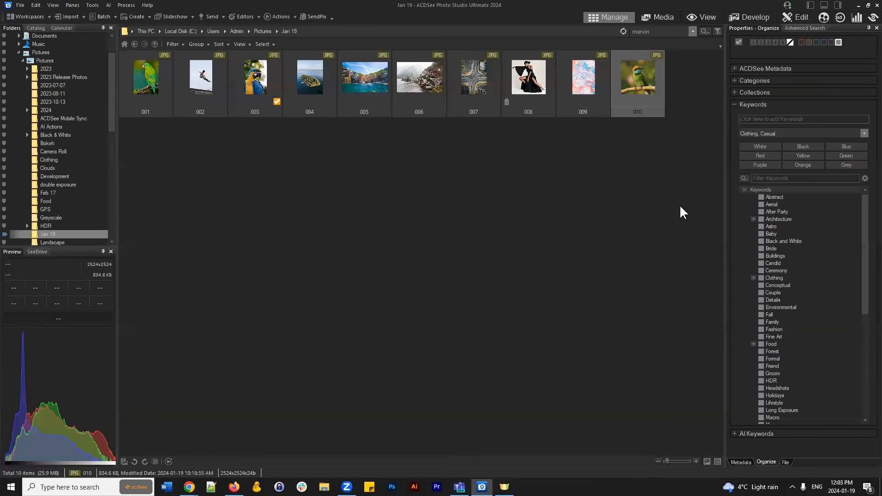
pyautogui.click(680, 282)
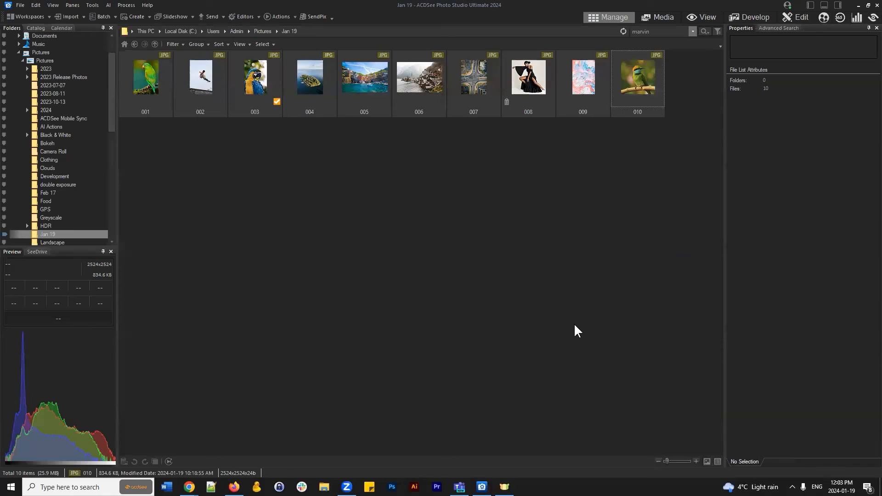
# Open photo 006 in Edit mode and start the Tilt-Shift filter on it.
pyautogui.click(432, 81)
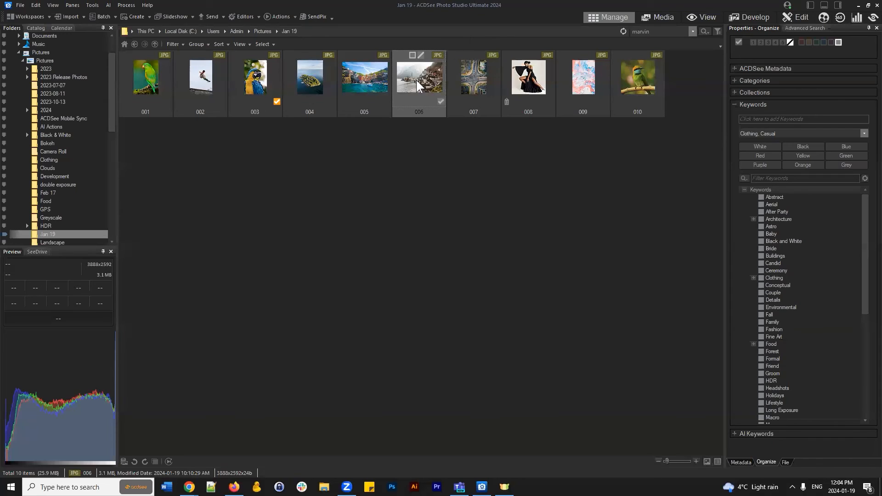
pyautogui.click(803, 16)
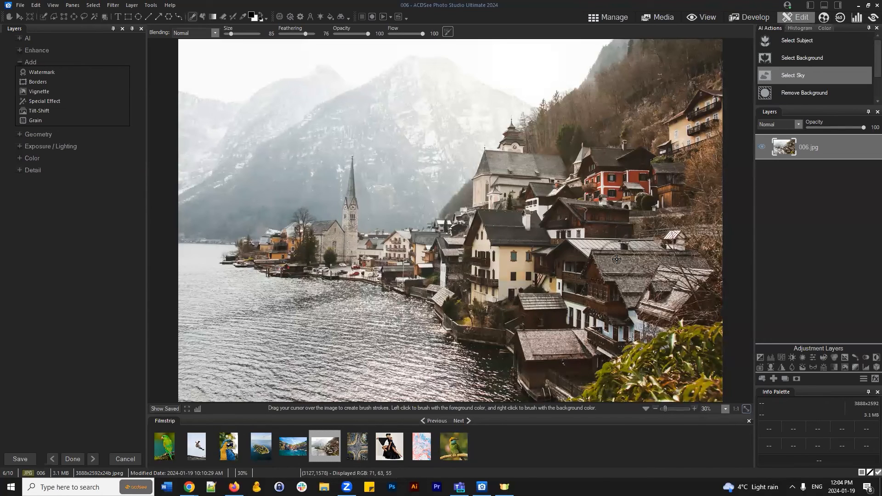
pyautogui.click(36, 135)
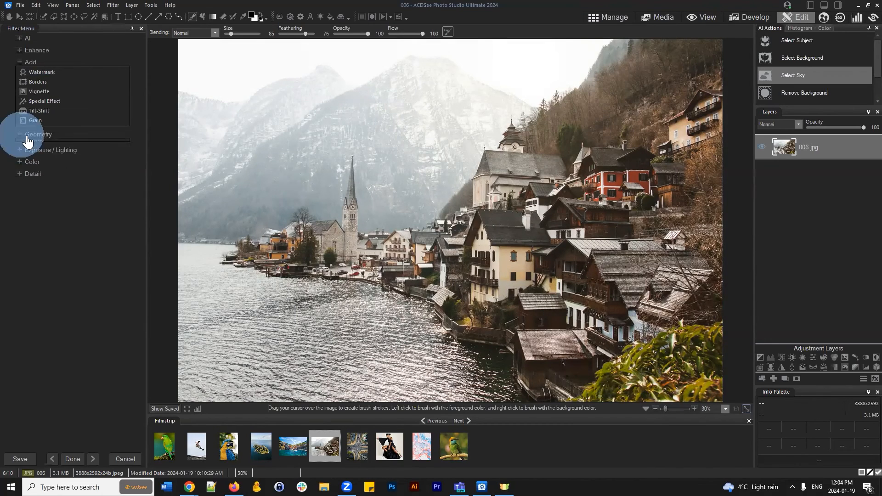
pyautogui.click(29, 62)
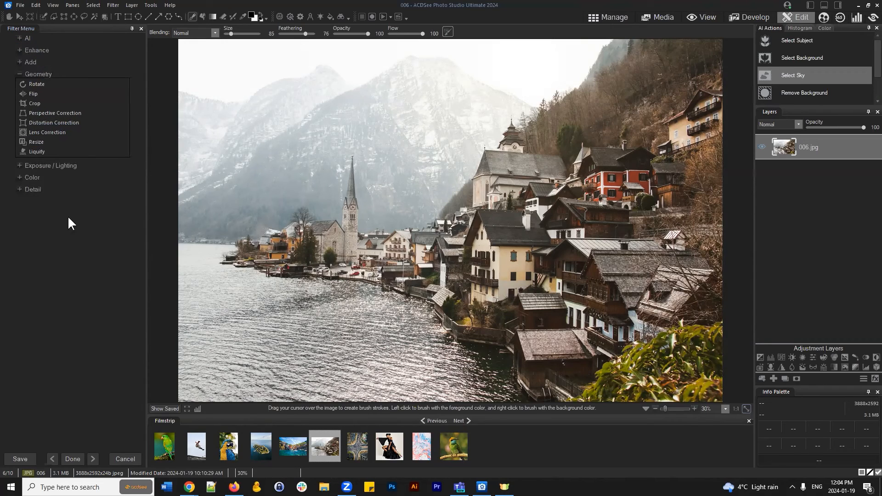
pyautogui.click(26, 74)
pyautogui.click(20, 88)
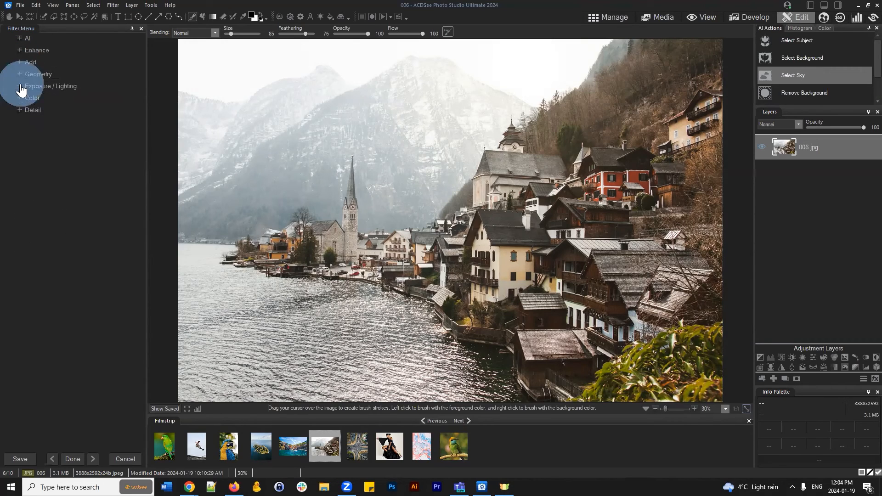
pyautogui.click(23, 84)
pyautogui.click(23, 63)
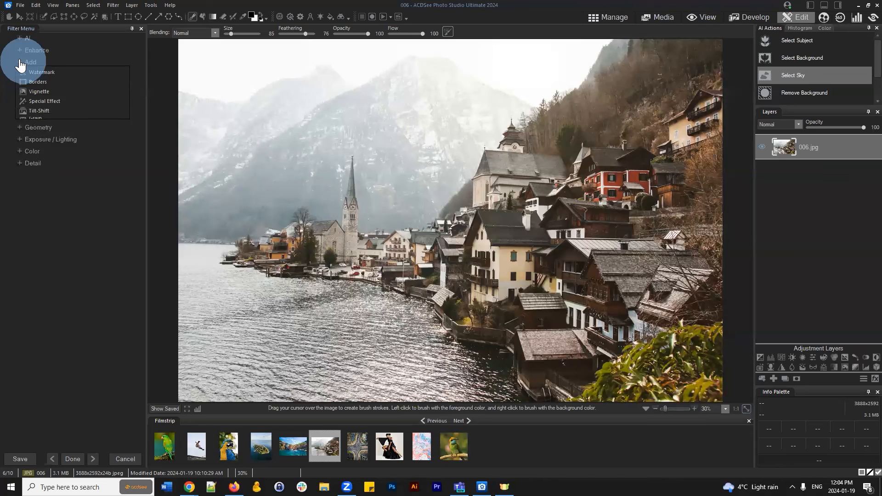
pyautogui.click(49, 111)
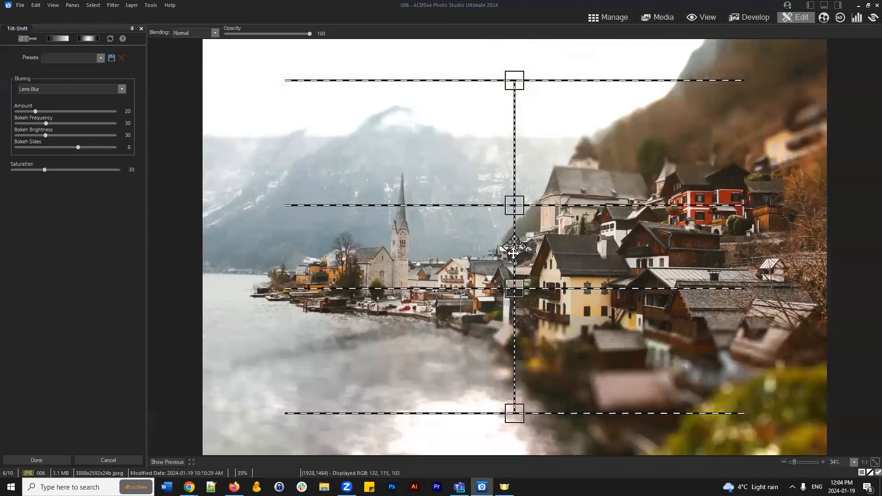
# Shift, widen and slightly tilt the Tilt-Shift focus band across the lakeside village, and apply the effect.
pyautogui.moveTo(510, 248); pyautogui.dragTo(512, 213)
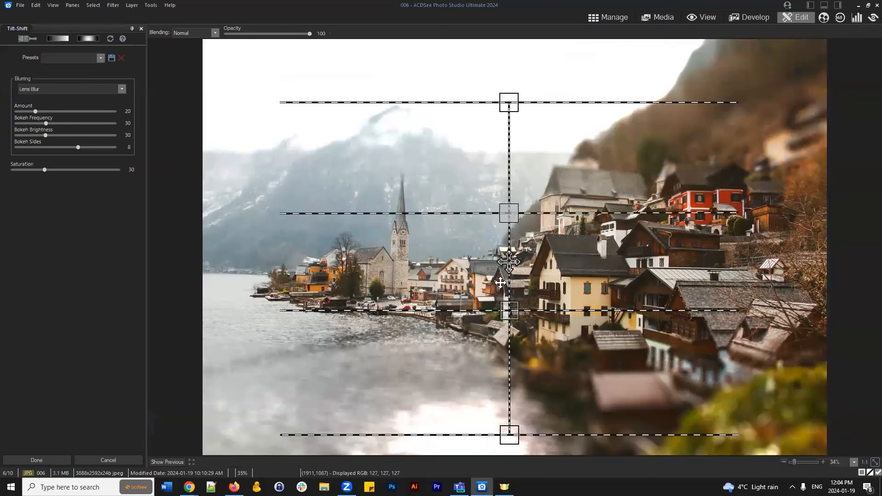
pyautogui.moveTo(510, 308); pyautogui.dragTo(492, 327)
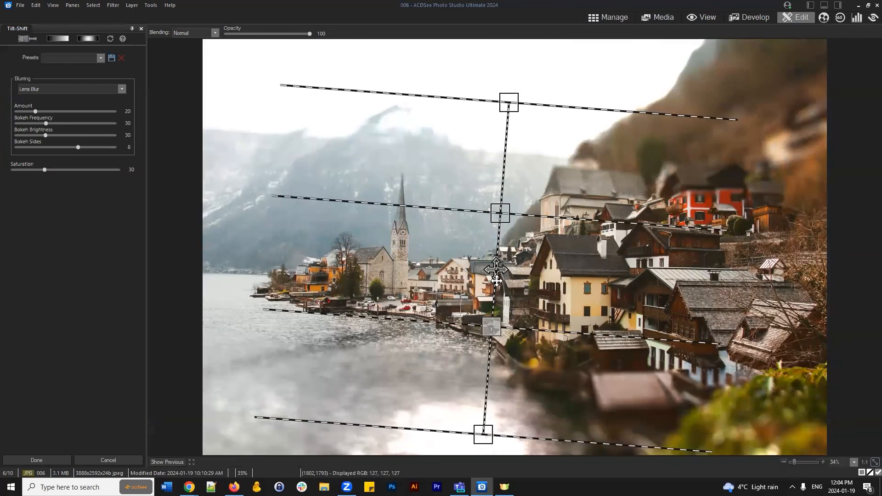
pyautogui.moveTo(500, 213); pyautogui.dragTo(495, 223)
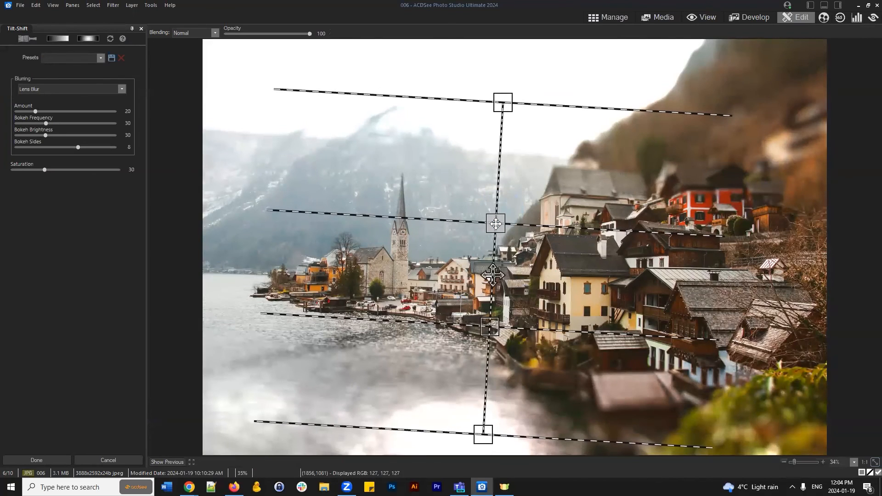
pyautogui.moveTo(502, 100); pyautogui.dragTo(502, 100)
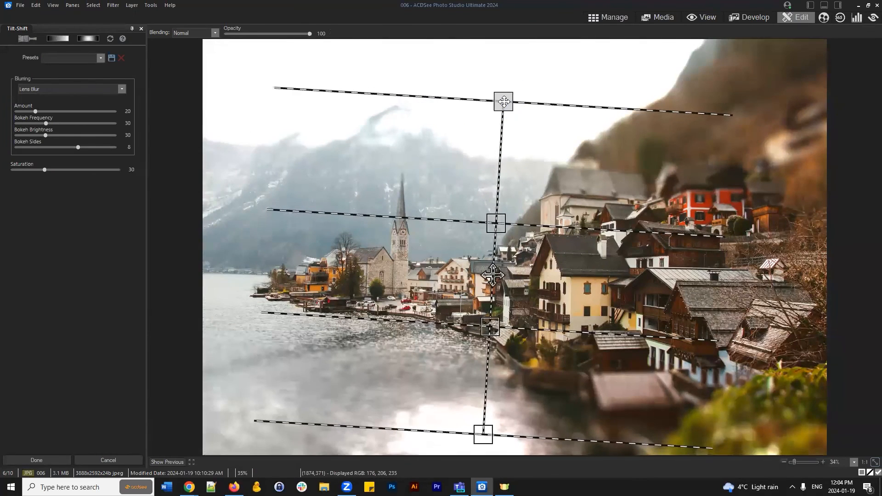
pyautogui.click(43, 458)
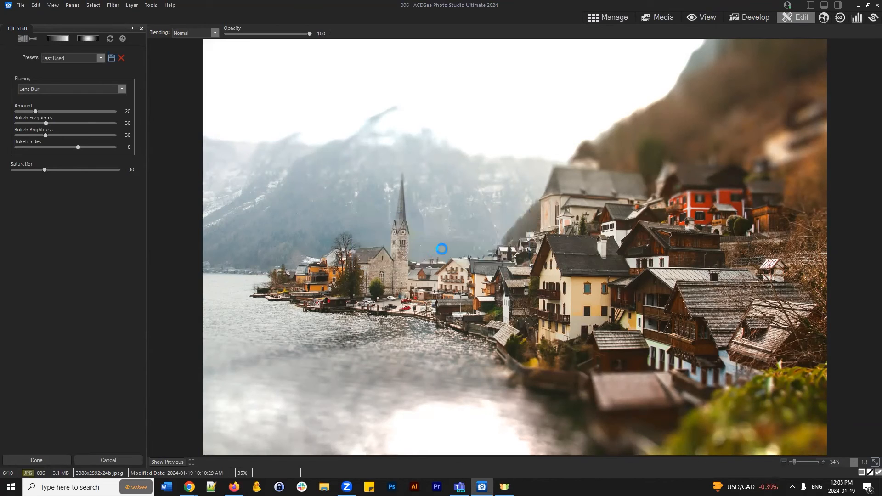
pyautogui.press('Return')
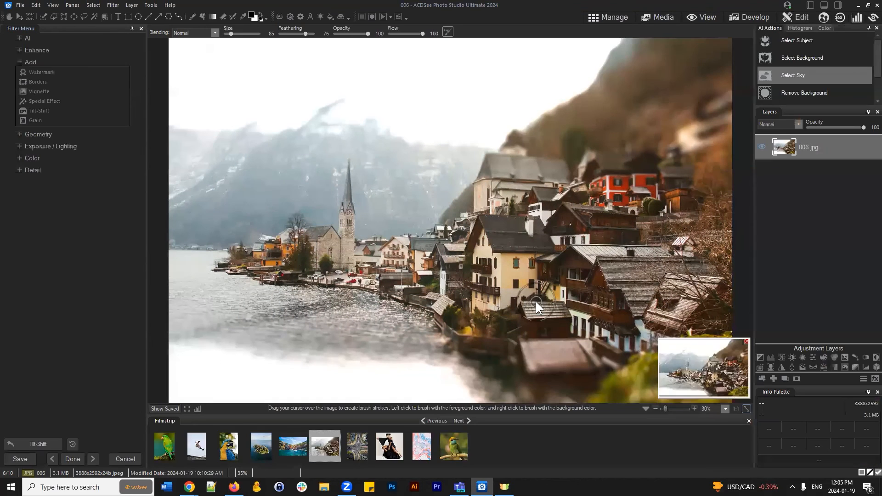
# Compare the tilt-shifted village photo with its saved version.
pyautogui.click(161, 409)
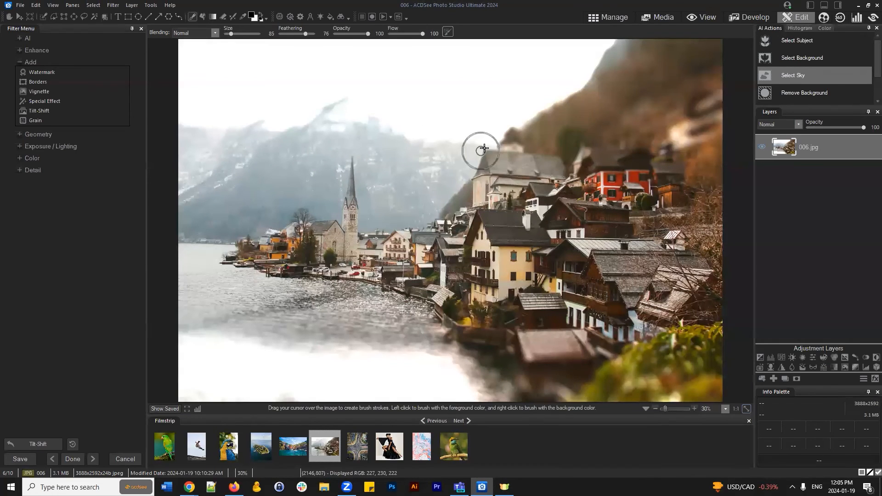
pyautogui.moveTo(161, 407); pyautogui.dragTo(166, 409)
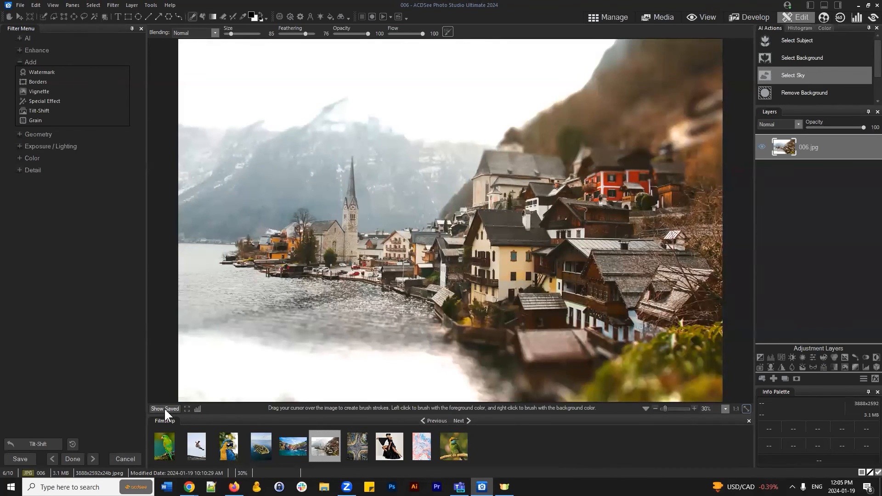
pyautogui.moveTo(164, 408); pyautogui.dragTo(167, 411)
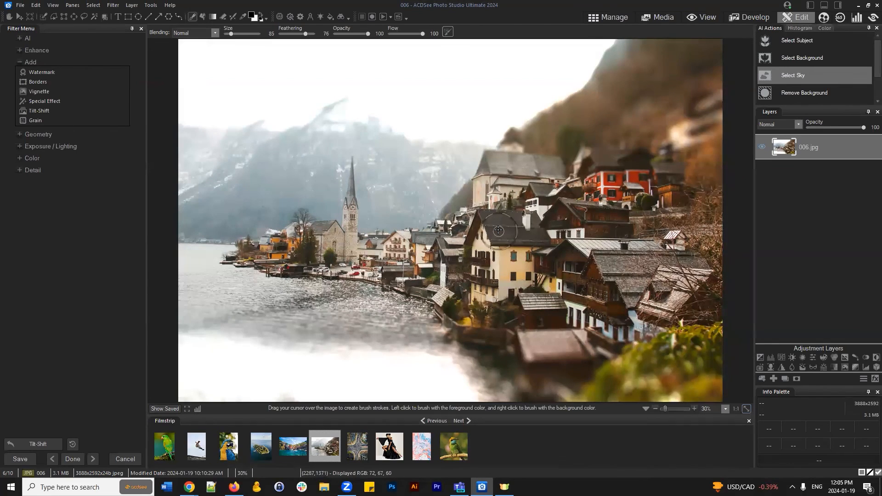
# Save the tilt-shift edit of 006 on returning to Manage mode, and open 010 in Edit mode.
pyautogui.click(607, 17)
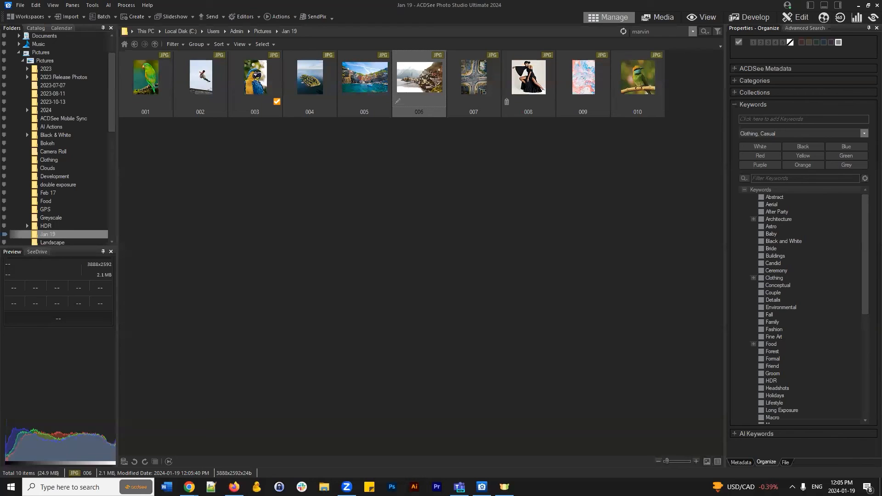
pyautogui.click(488, 202)
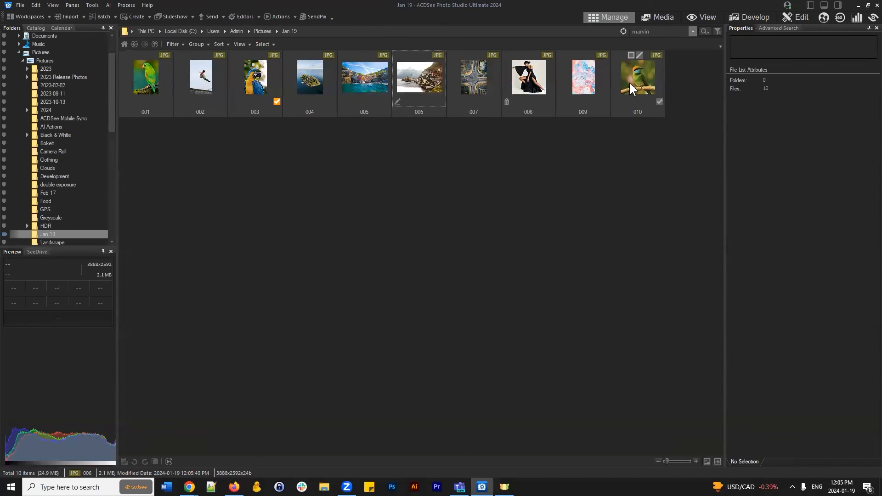
pyautogui.click(529, 71)
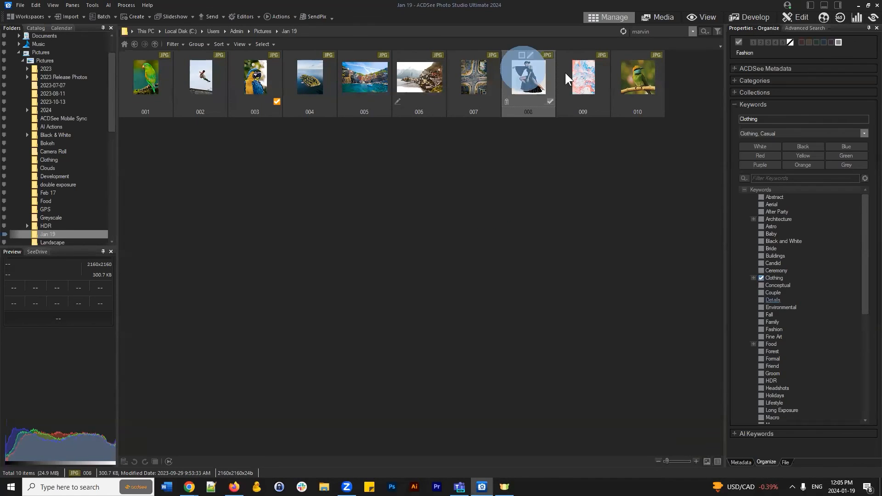
pyautogui.click(635, 73)
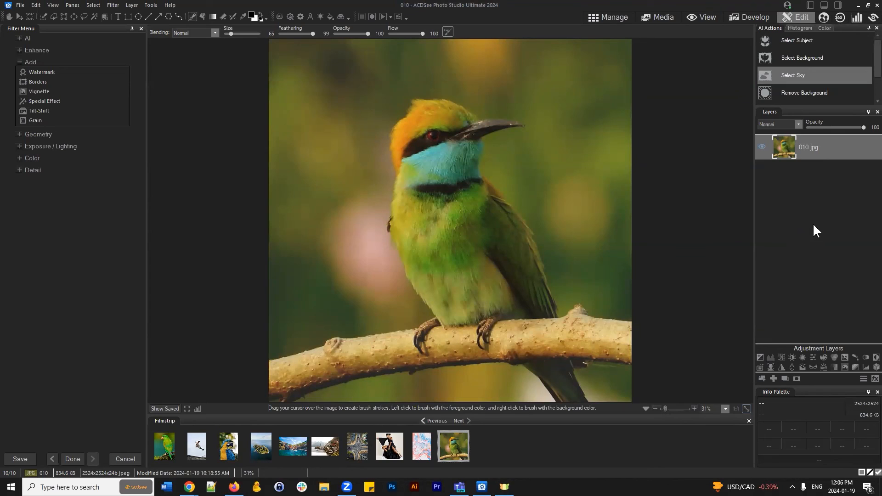
pyautogui.click(825, 212)
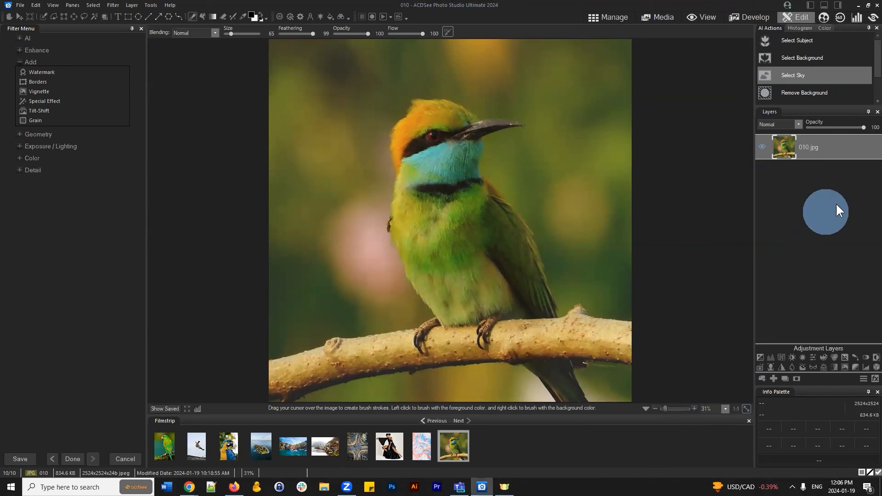
# Replace a trial Vibrance layer with a Clarity adjustment layer above 010.jpg and set Clarity to 95.
pyautogui.click(812, 356)
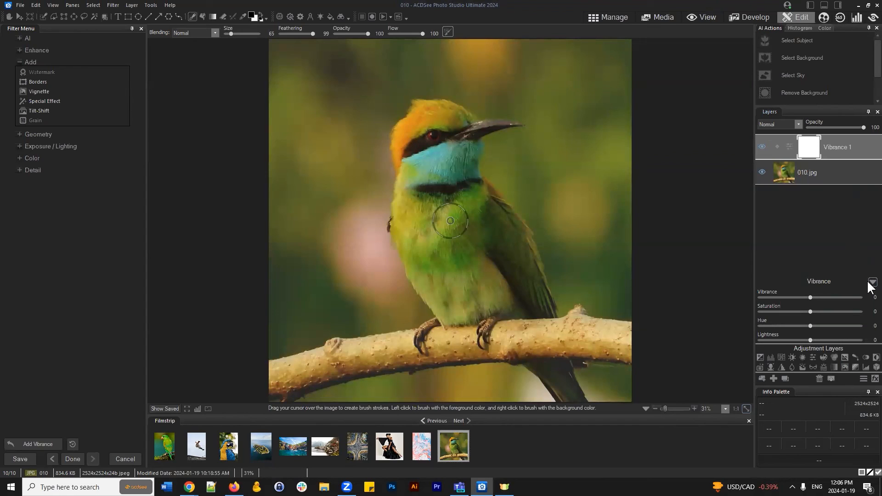
pyautogui.click(818, 380)
pyautogui.click(812, 366)
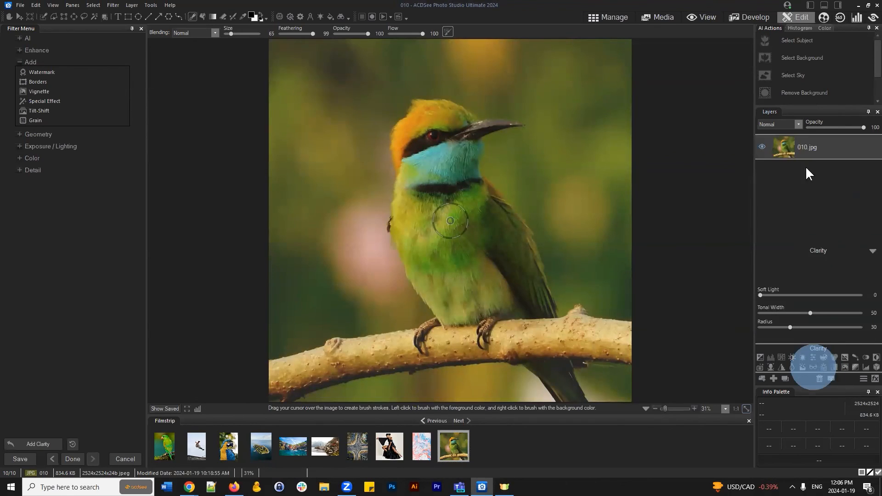
pyautogui.moveTo(810, 266); pyautogui.dragTo(841, 266)
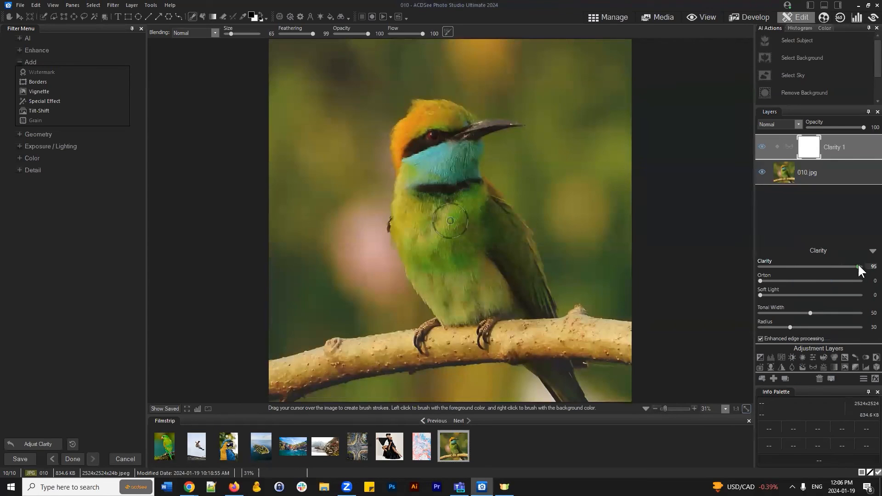
pyautogui.click(871, 251)
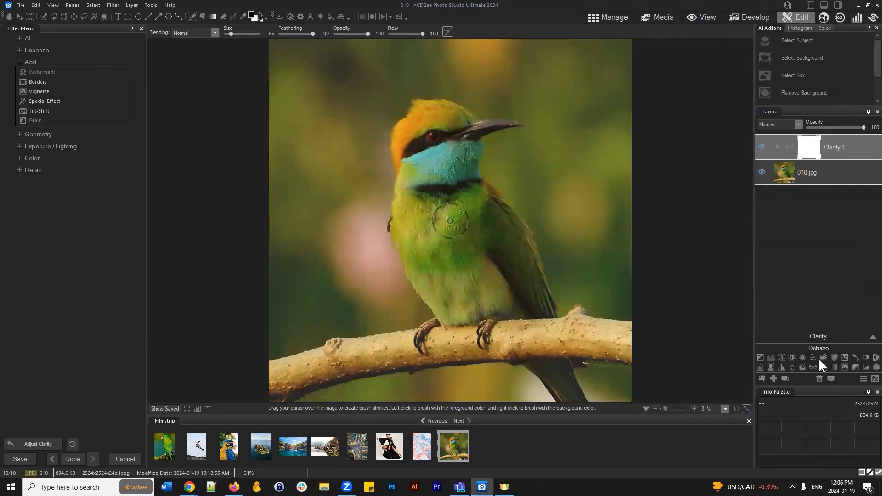
# Add a Split Tone adjustment layer with Highlights Saturation 27, Highlights Hue 84 and Shadows Saturation 39.
pyautogui.click(845, 358)
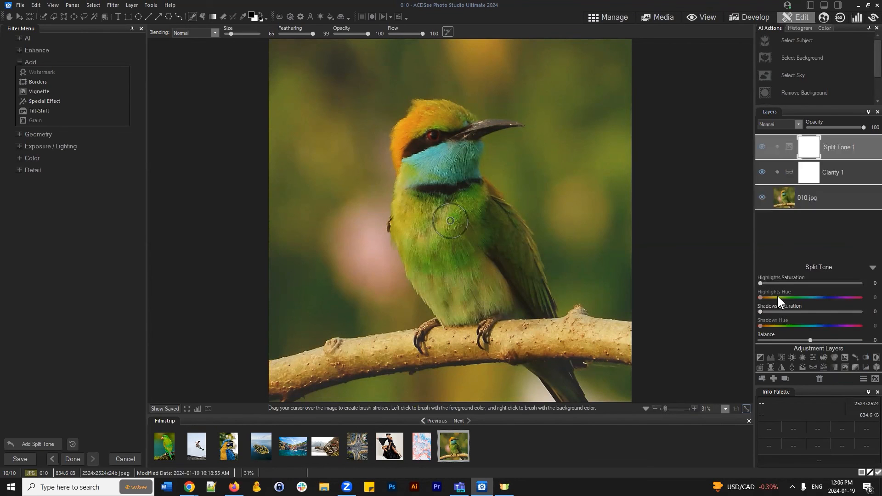
pyautogui.click(787, 283)
pyautogui.click(783, 297)
pyautogui.click(799, 312)
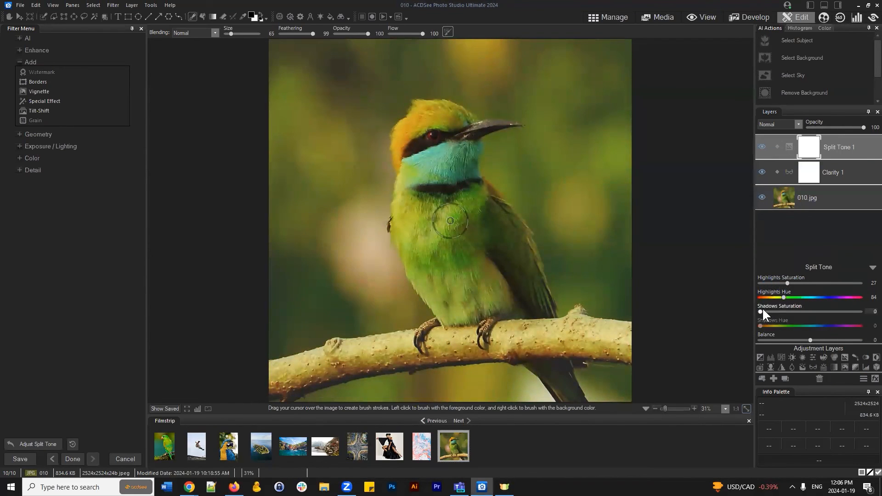
# Set the Split Tone layer's Highlights Hue to 0, Shadows Saturation to 37, Shadows Hue to 82 and layer opacity to 51.
pyautogui.click(762, 326)
pyautogui.click(760, 326)
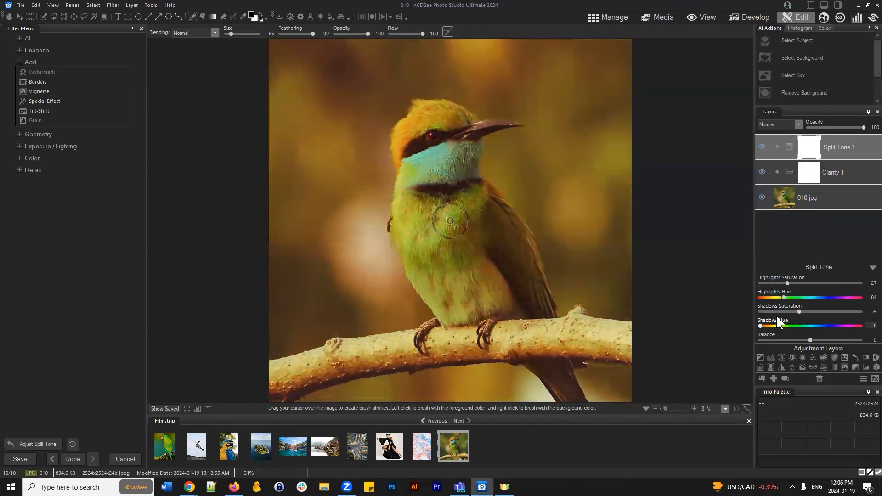
pyautogui.click(760, 297)
pyautogui.click(796, 311)
pyautogui.click(783, 325)
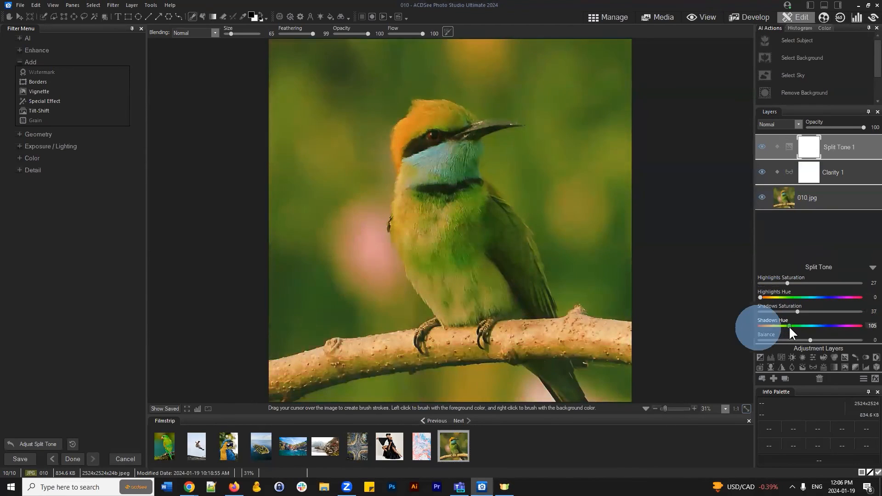
pyautogui.click(871, 267)
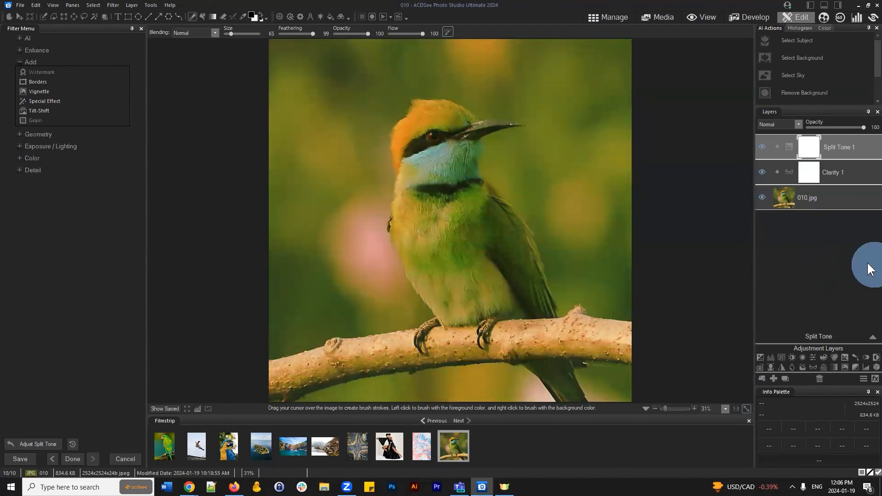
pyautogui.moveTo(864, 127); pyautogui.dragTo(839, 128)
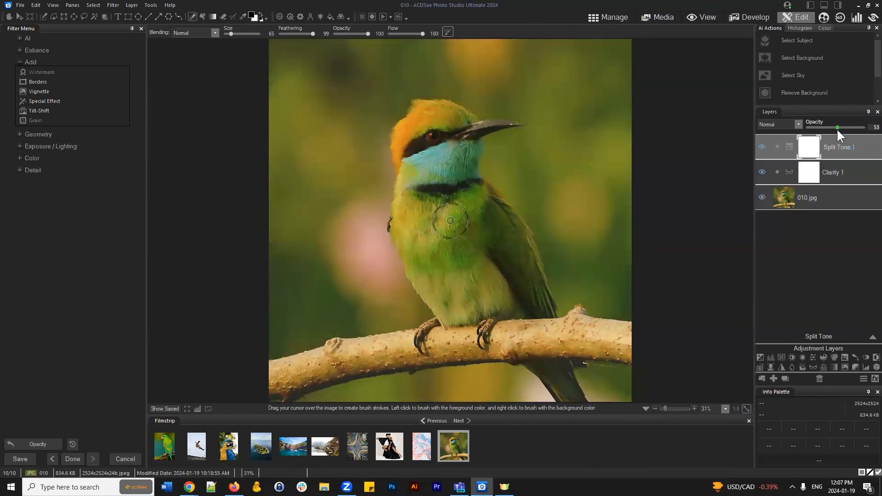
# Set the Clarity layer's Clarity to 100 and brush black on its mask over the bird's head and upper chest.
pyautogui.click(844, 178)
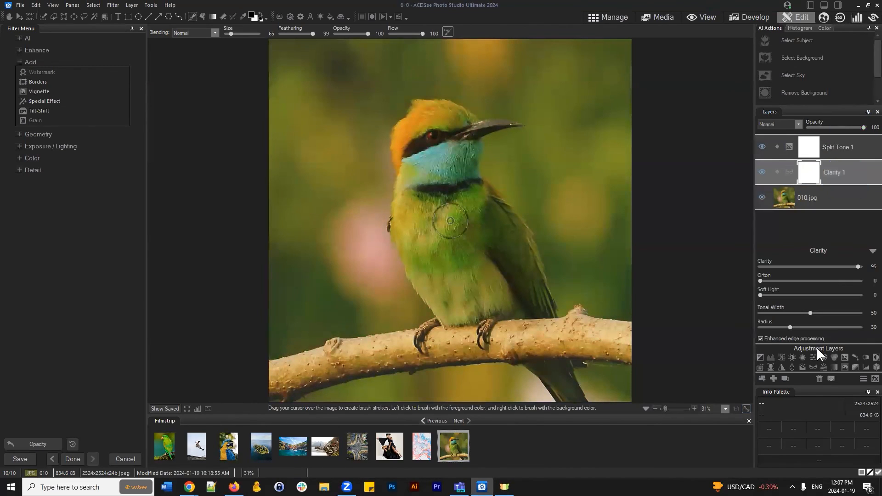
pyautogui.moveTo(857, 267); pyautogui.dragTo(864, 266)
pyautogui.click(784, 376)
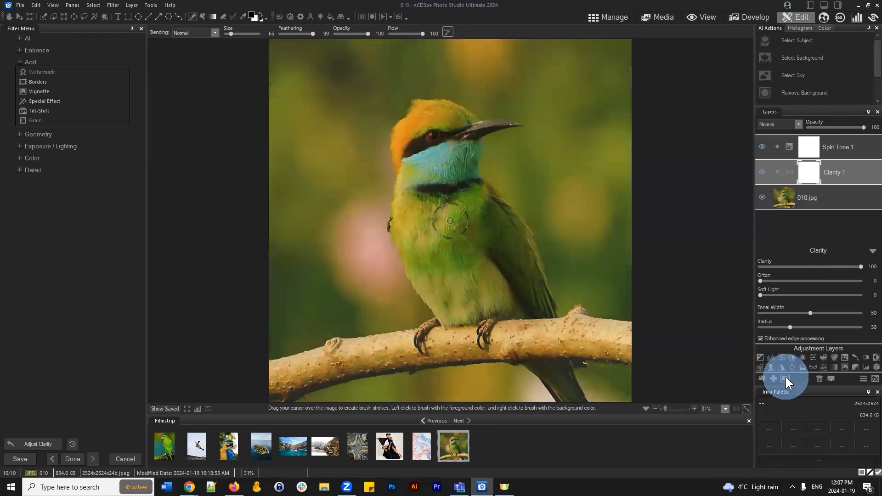
pyautogui.click(813, 174)
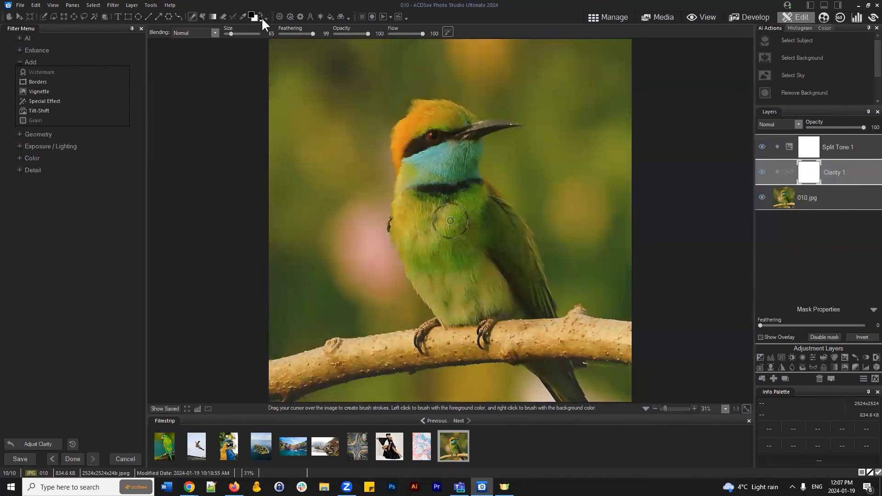
pyautogui.click(191, 17)
pyautogui.moveTo(452, 156)
pyautogui.mouseDown()
pyautogui.moveTo(432, 160)
pyautogui.moveTo(405, 142)
pyautogui.moveTo(469, 138)
pyautogui.moveTo(459, 188)
pyautogui.moveTo(414, 246)
pyautogui.moveTo(415, 179)
pyautogui.mouseUp()
# Duplicate the 010.jpg layer and move the copy to the top of the layer stack.
pyautogui.click(820, 196)
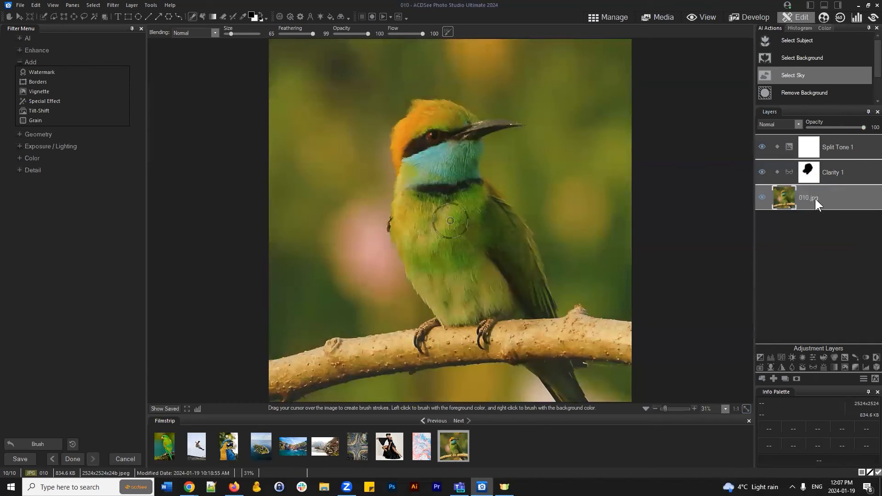
pyautogui.rightClick(815, 199)
pyautogui.click(817, 219)
pyautogui.moveTo(833, 189); pyautogui.dragTo(837, 125)
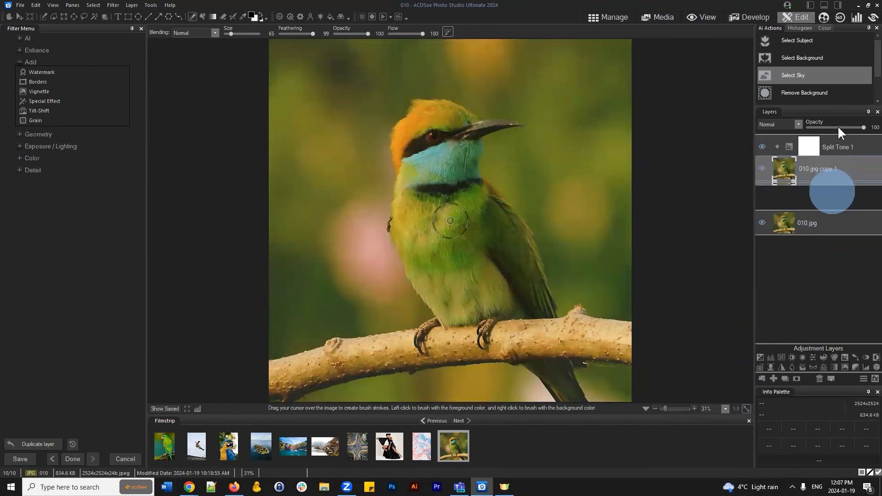
# Apply the Contours special effect with its default settings to the copied bird layer.
pyautogui.click(41, 101)
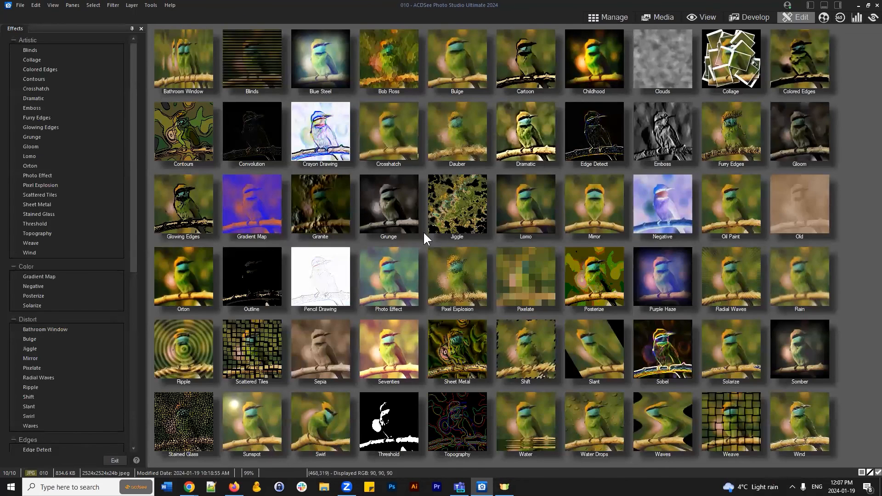
pyautogui.click(189, 121)
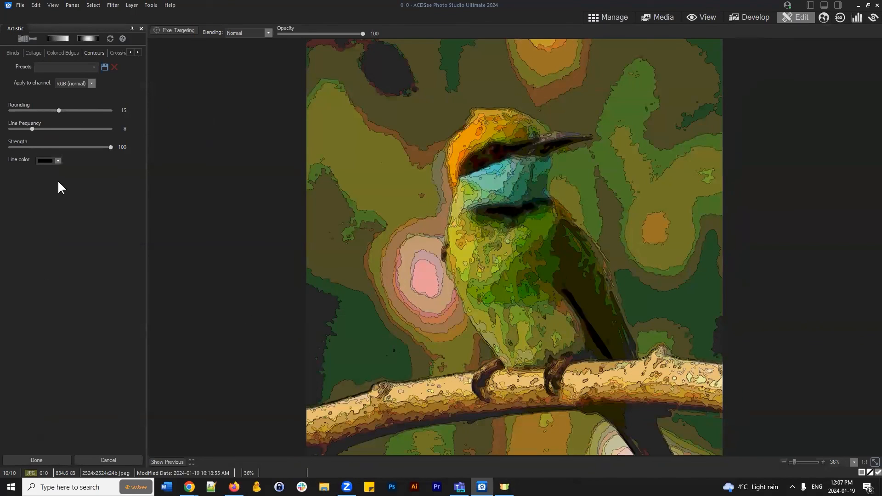
pyautogui.click(53, 459)
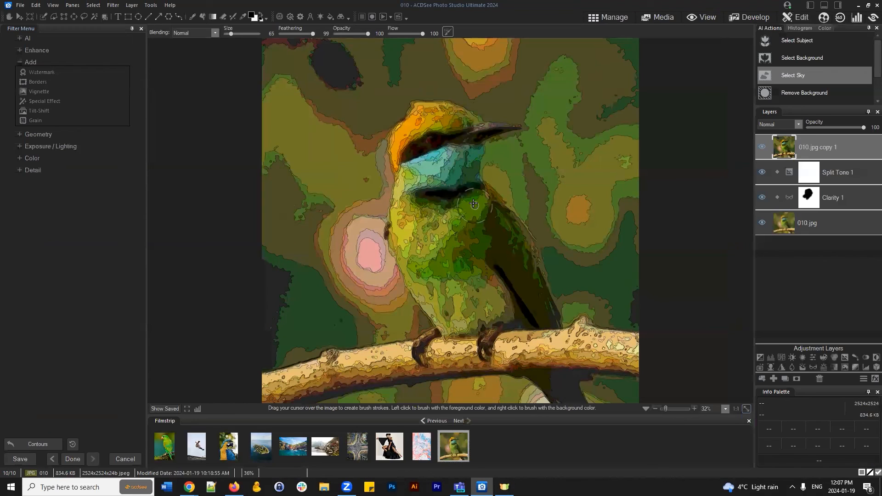
# Try Overlay blending on the contoured copy, settle on Soft light, and set its opacity to 55.
pyautogui.click(794, 125)
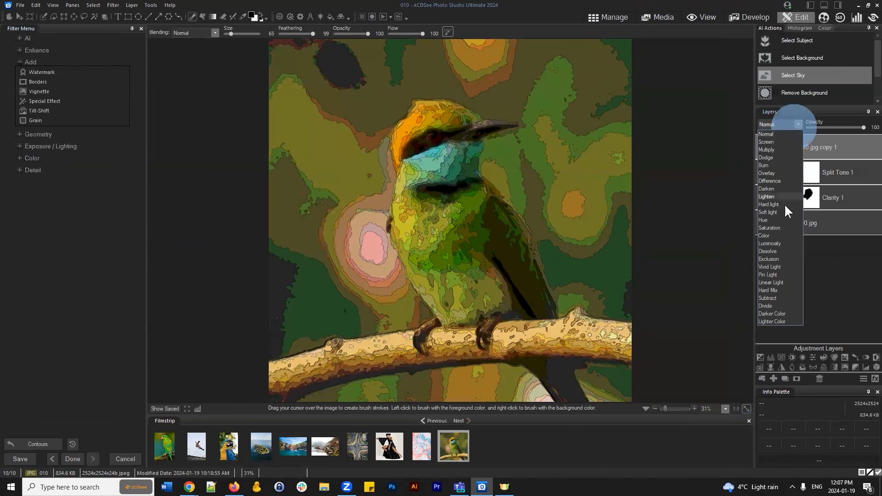
pyautogui.click(770, 171)
pyautogui.click(778, 121)
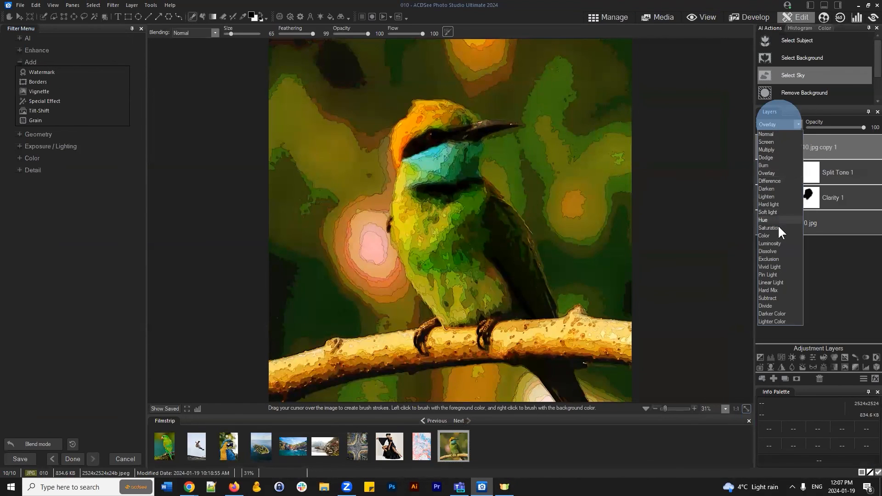
pyautogui.click(771, 211)
pyautogui.moveTo(863, 127); pyautogui.dragTo(837, 123)
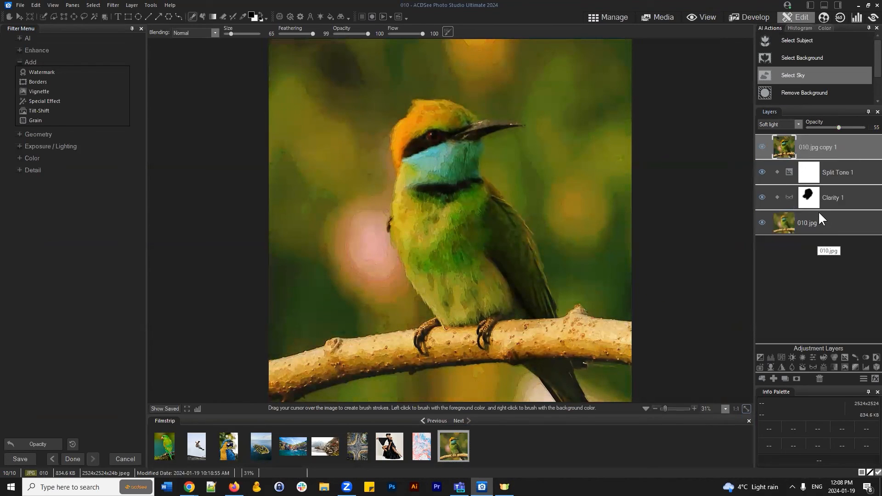
# Merge the Clarity, Split Tone and contoured copy layers down into 010.jpg one by one, and toggle the merged layer's visibility off and on.
pyautogui.click(839, 193)
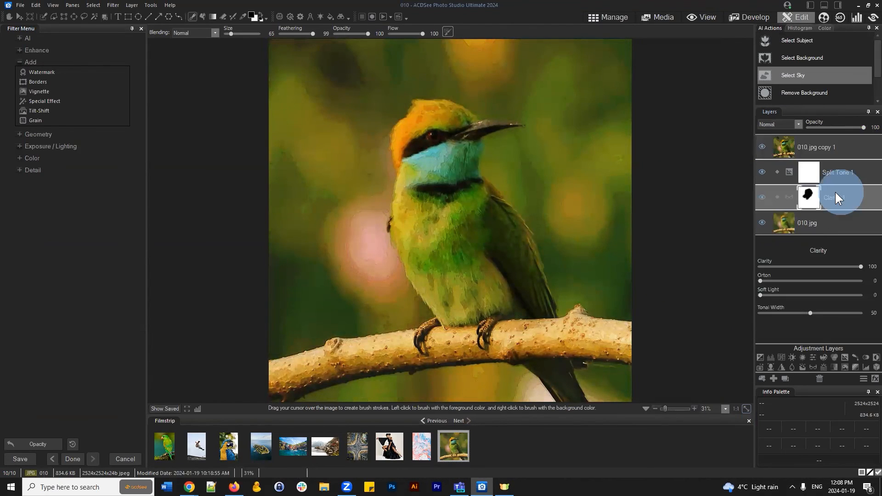
pyautogui.click(839, 172)
pyautogui.click(837, 146)
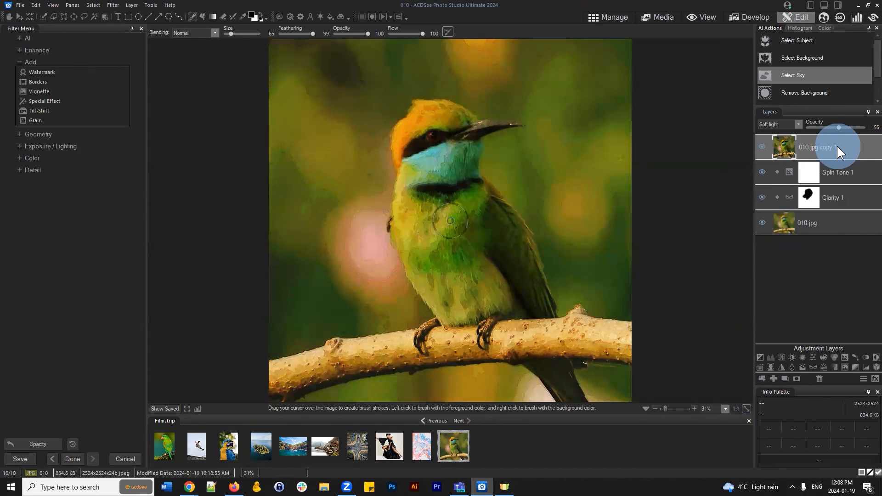
pyautogui.click(856, 177)
pyautogui.click(845, 201)
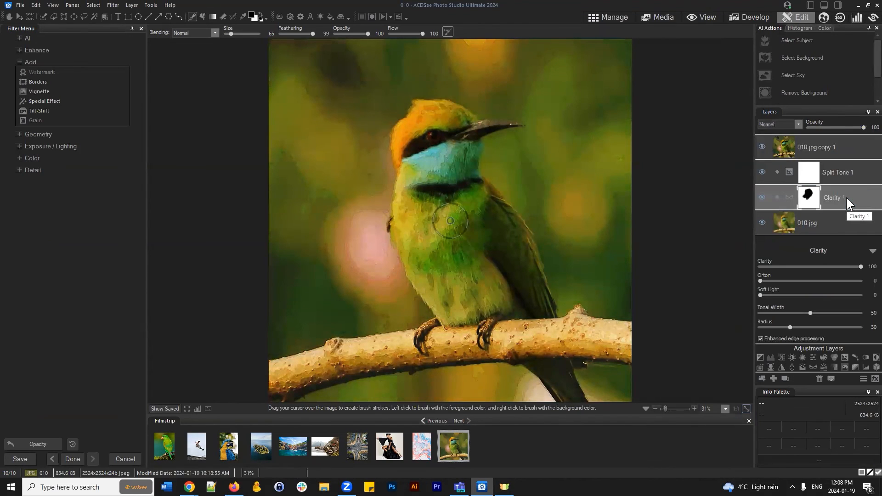
pyautogui.click(831, 378)
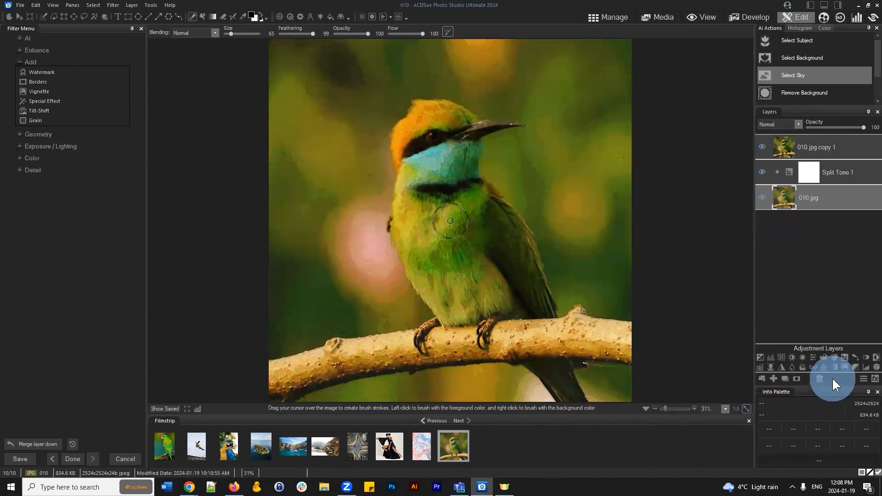
pyautogui.click(838, 173)
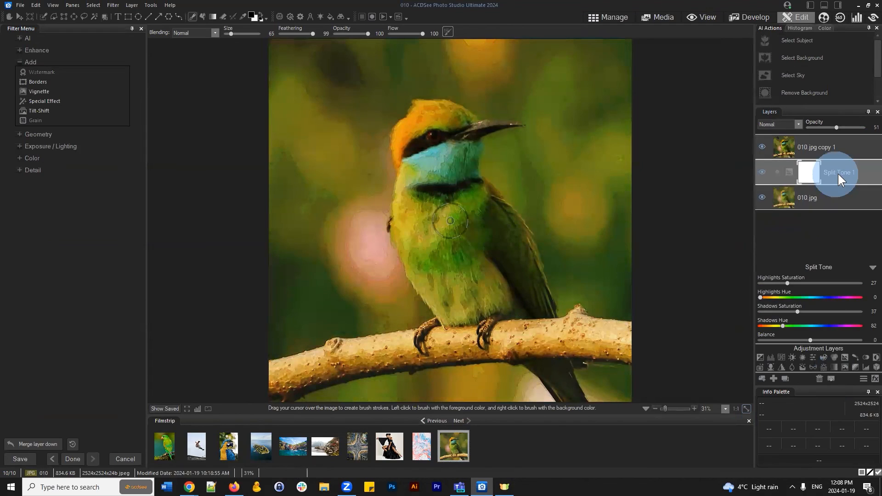
pyautogui.click(831, 379)
pyautogui.click(832, 145)
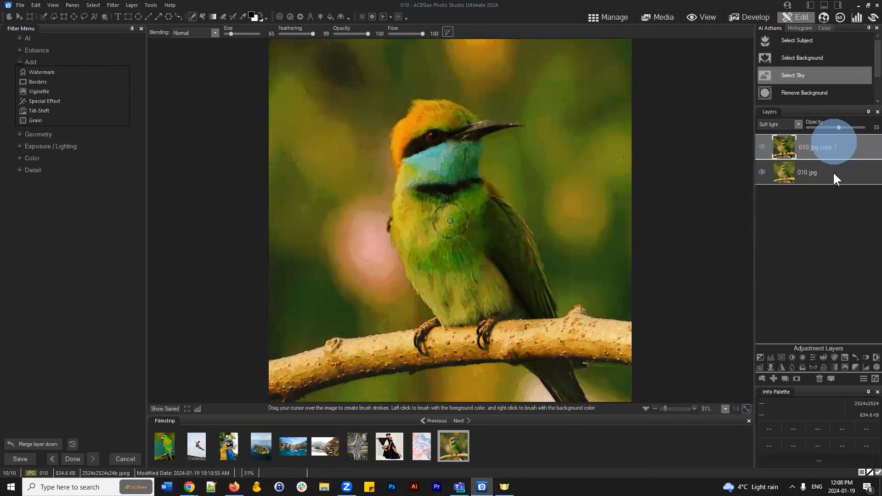
pyautogui.click(830, 378)
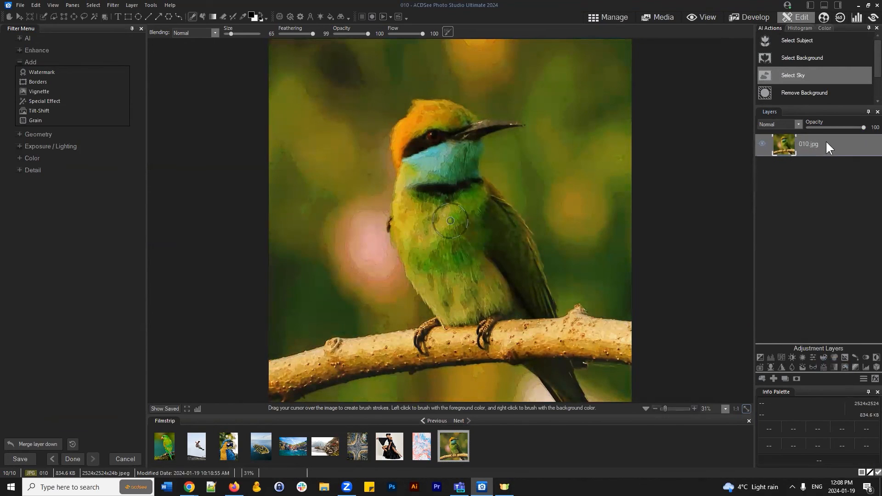
pyautogui.click(760, 147)
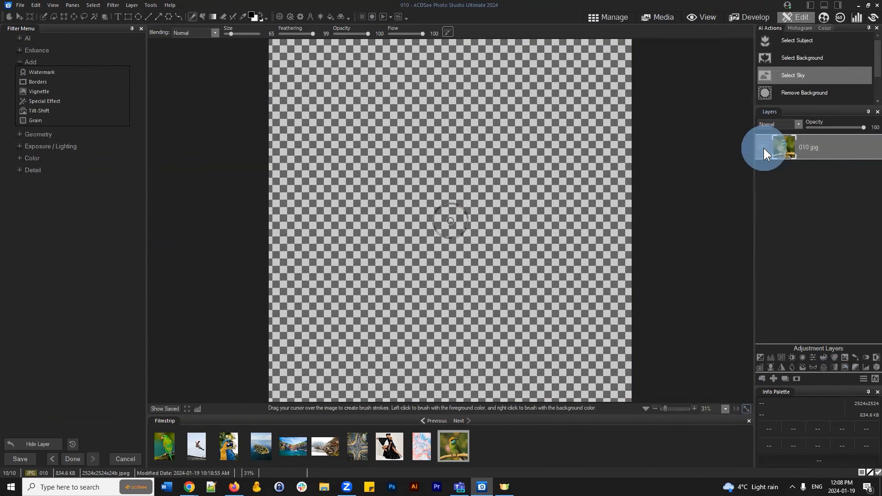
pyautogui.click(763, 147)
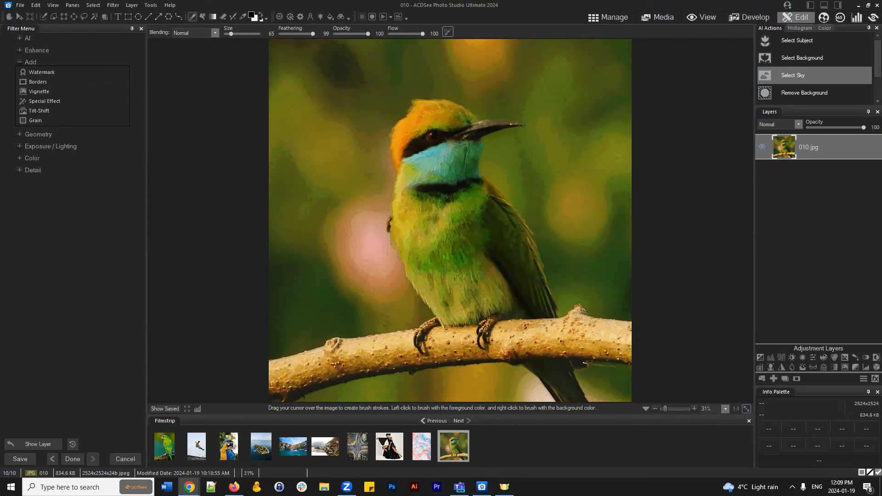
# Save the edits to 010 on returning to Manage mode, and go back to the Pictures folder.
pyautogui.click(623, 17)
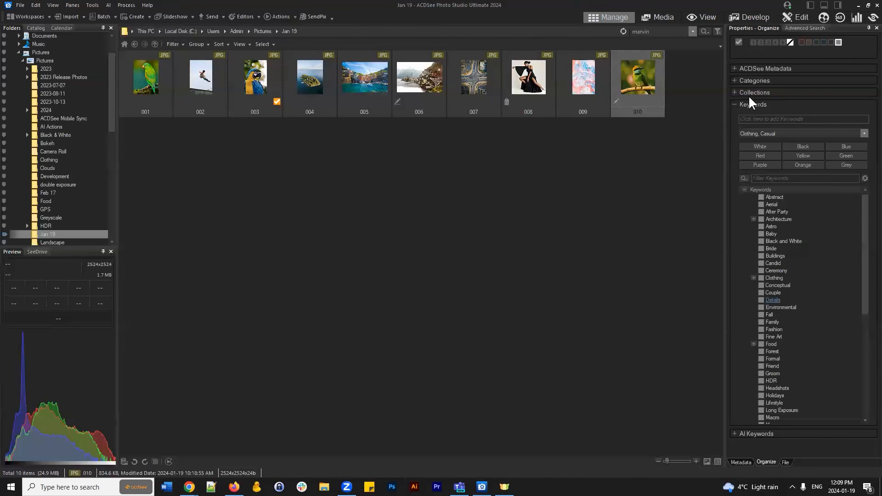
pyautogui.click(134, 44)
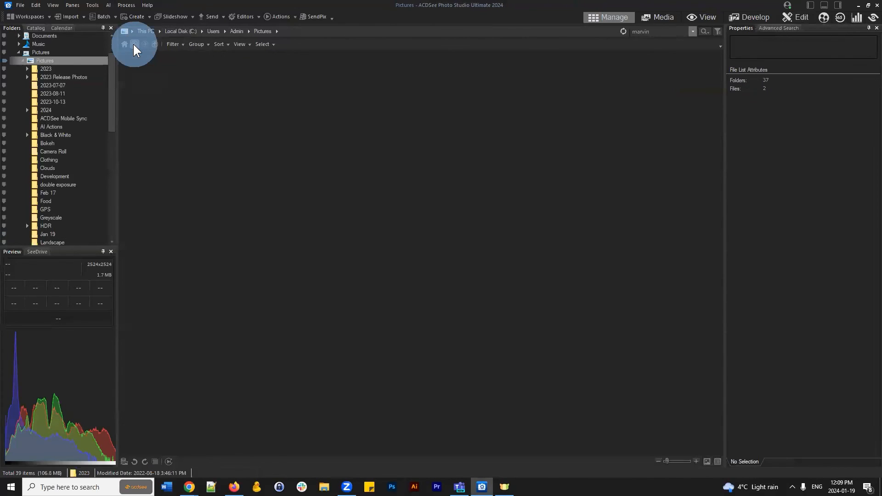
# Look over the subfolders of Pictures for a suitable set of portrait photos.
pyautogui.click(597, 334)
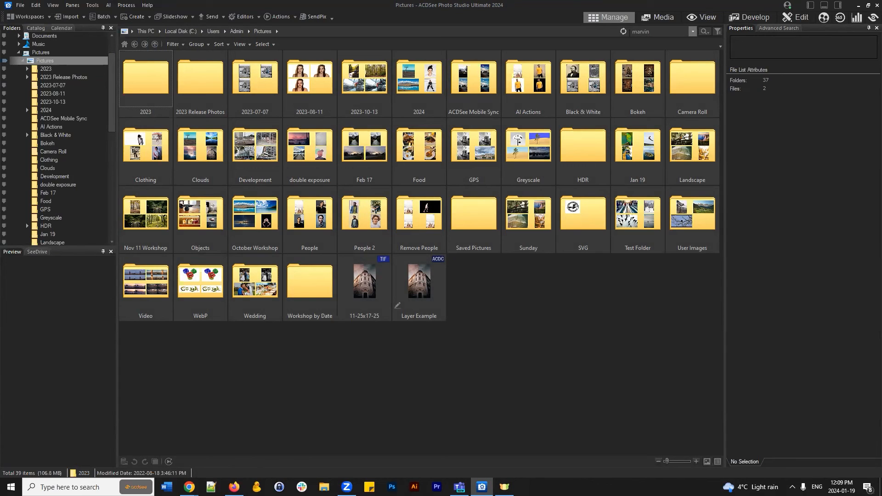
pyautogui.click(527, 86)
pyautogui.click(438, 78)
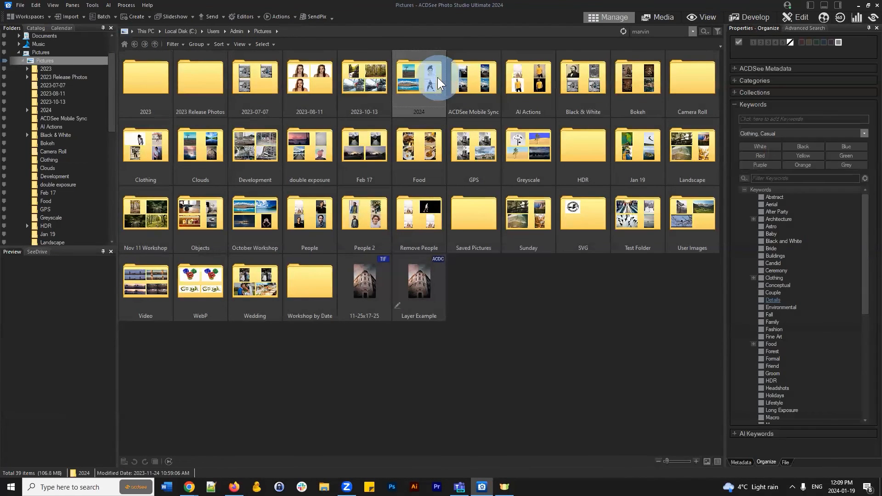
pyautogui.click(339, 85)
pyautogui.click(319, 76)
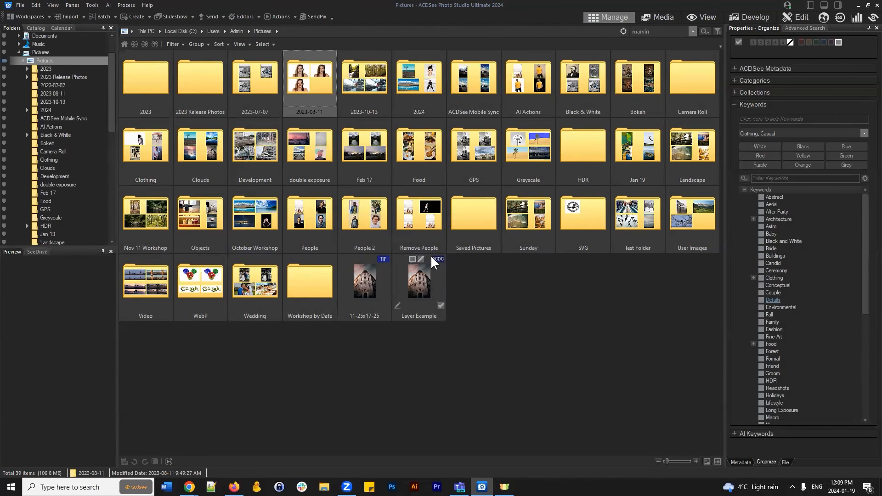
pyautogui.click(432, 80)
pyautogui.click(547, 91)
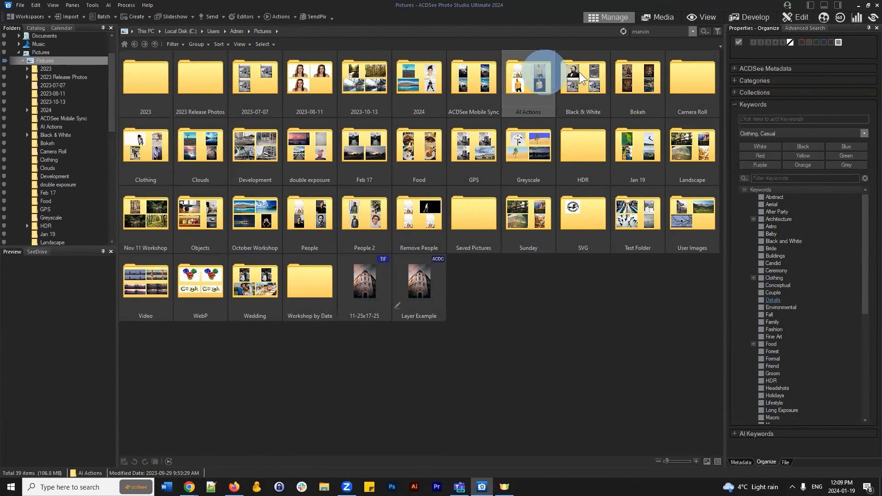
pyautogui.click(590, 78)
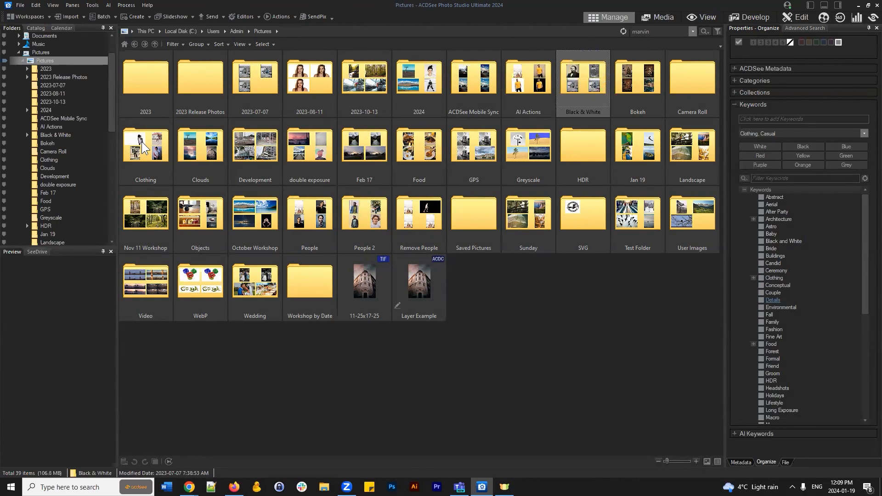
# Open the People folder and select the first portrait of the man standing in the autumn woods.
pyautogui.doubleClick(319, 223)
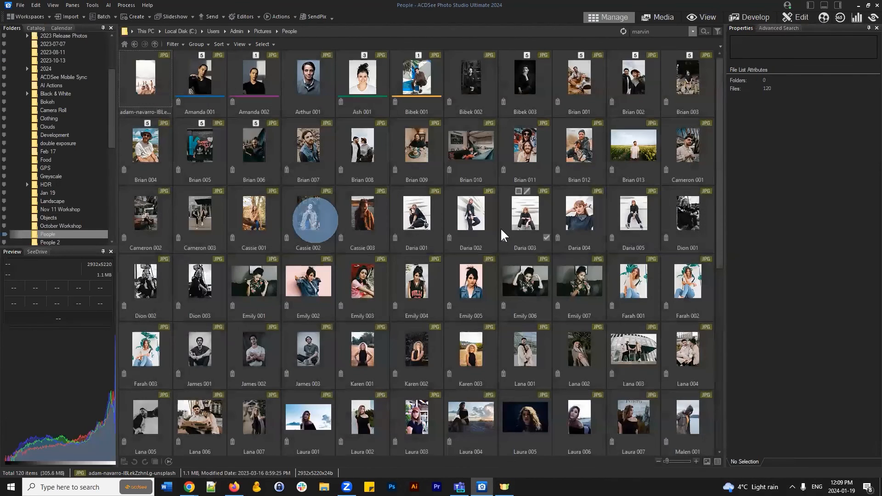
pyautogui.scroll(-10, 500, 233)
pyautogui.scroll(2, 629, 362)
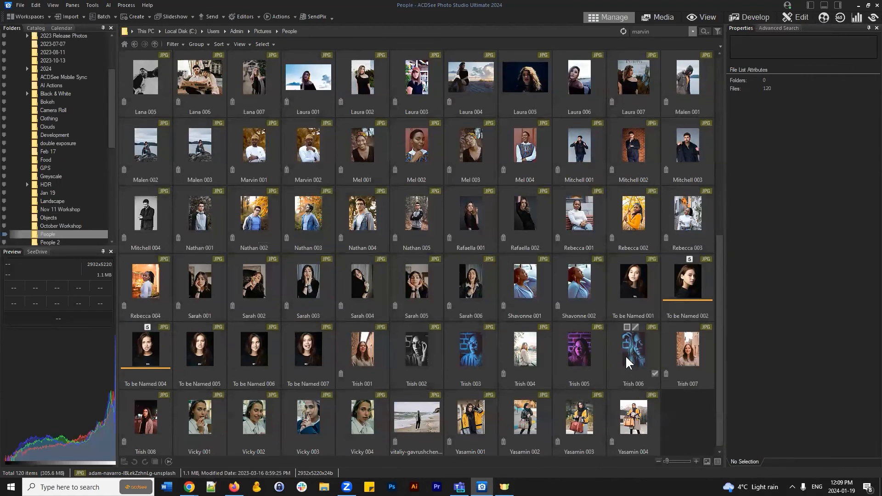
pyautogui.scroll(1, 464, 317)
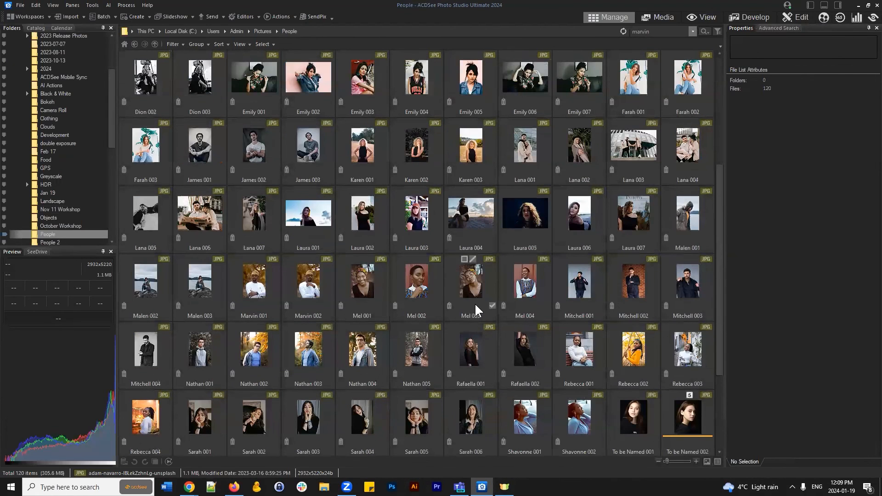
pyautogui.click(381, 351)
pyautogui.click(216, 355)
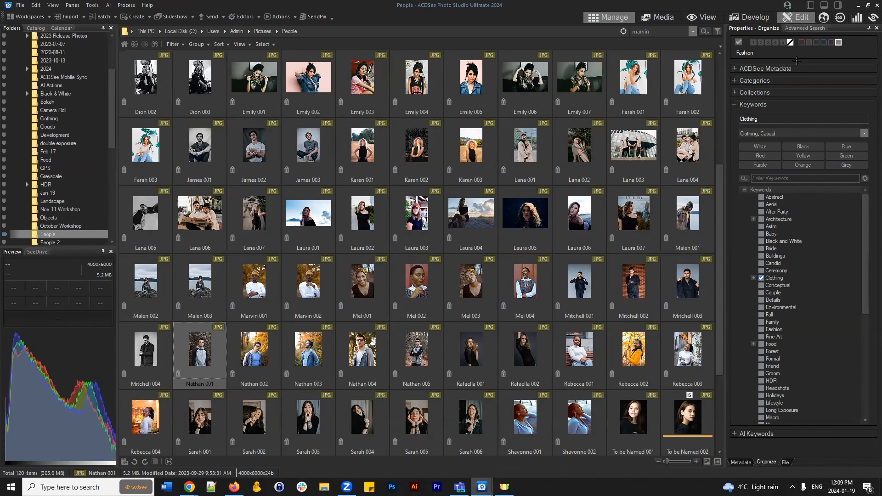
# Open the selected portrait in Edit mode and add a blank layer above it.
pyautogui.hotkey('ctrl', 'e')
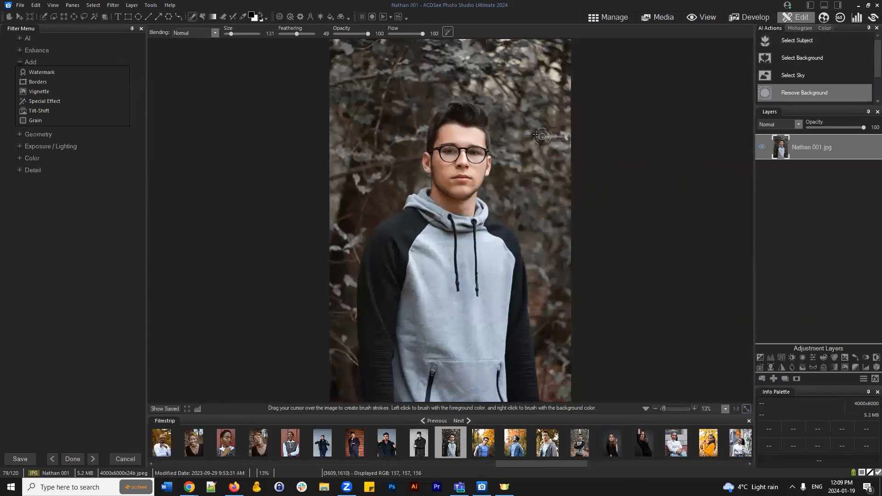
pyautogui.scroll(4, 487, 152)
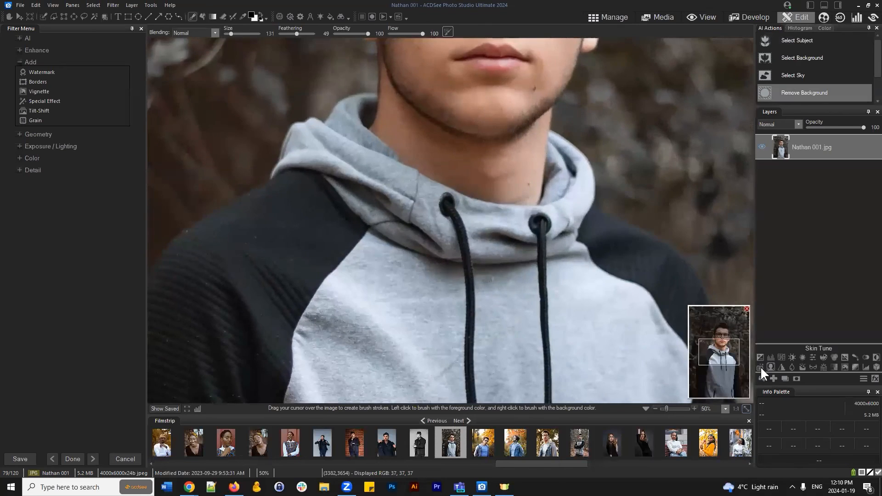
pyautogui.moveTo(726, 350)
pyautogui.mouseDown()
pyautogui.moveTo(732, 338)
pyautogui.moveTo(724, 337)
pyautogui.mouseUp()
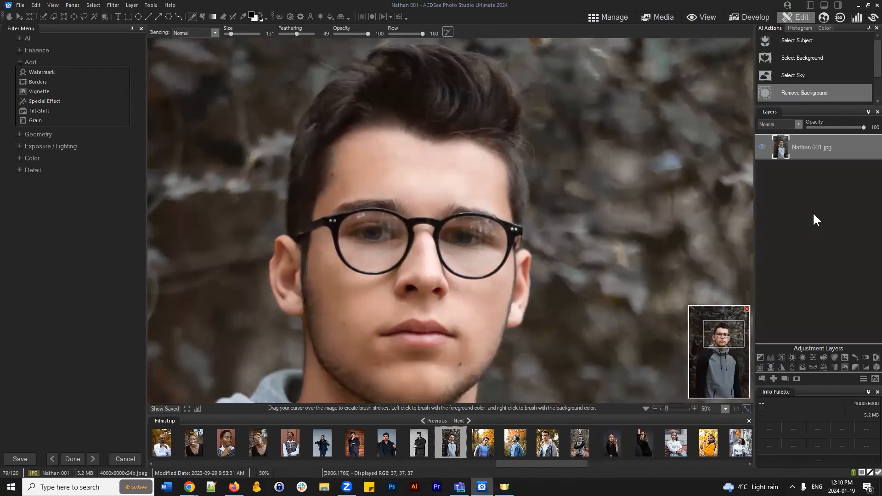
pyautogui.click(773, 378)
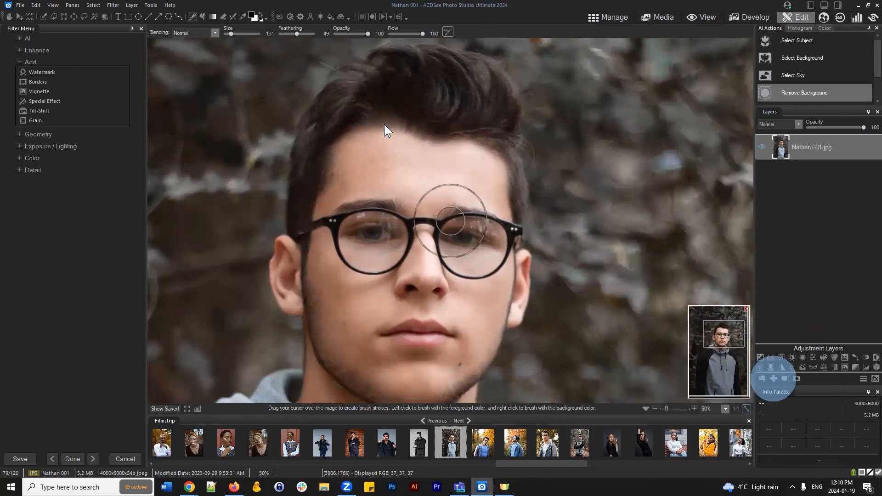
# Brush soft white haze over the glasses lens nearer the right ear on Layer 1, with the layer's opacity lowered to 52.
pyautogui.click(260, 14)
pyautogui.click(192, 15)
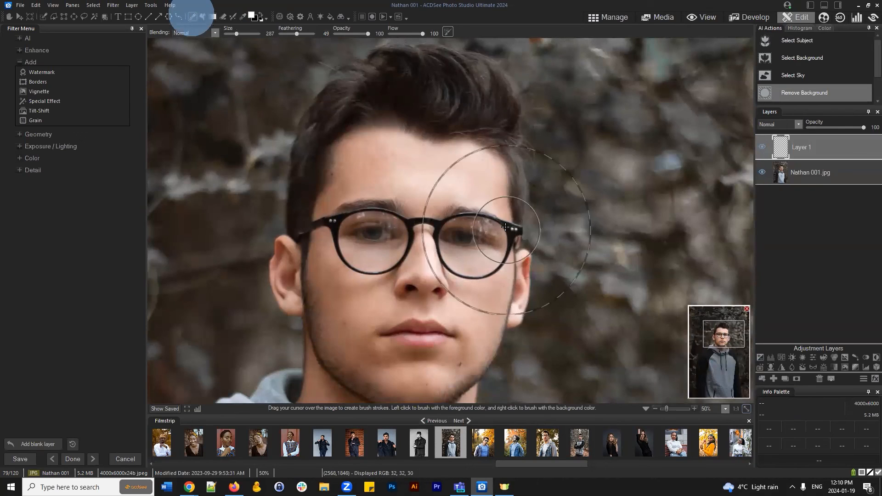
pyautogui.scroll(-5, 505, 237)
pyautogui.moveTo(496, 228)
pyautogui.mouseDown()
pyautogui.moveTo(476, 217)
pyautogui.moveTo(509, 236)
pyautogui.mouseUp()
pyautogui.moveTo(853, 129); pyautogui.dragTo(836, 126)
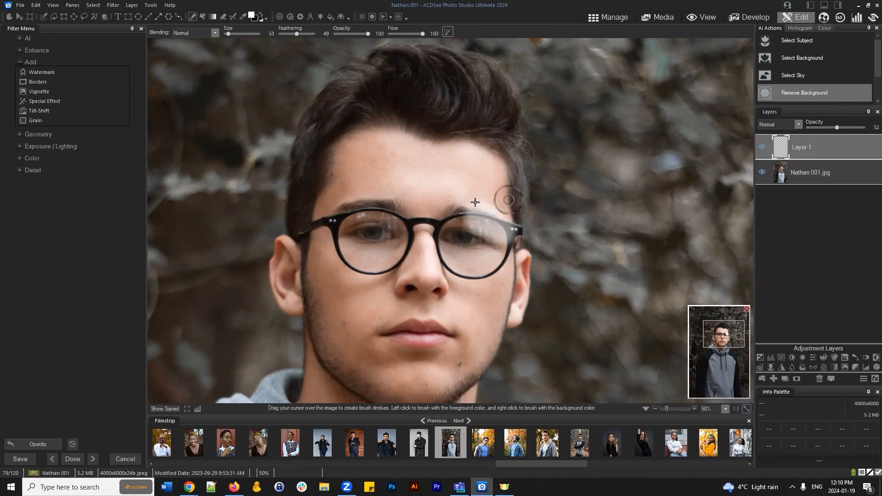
pyautogui.moveTo(465, 197); pyautogui.dragTo(515, 217)
pyautogui.hotkey('ctrl', 'z')
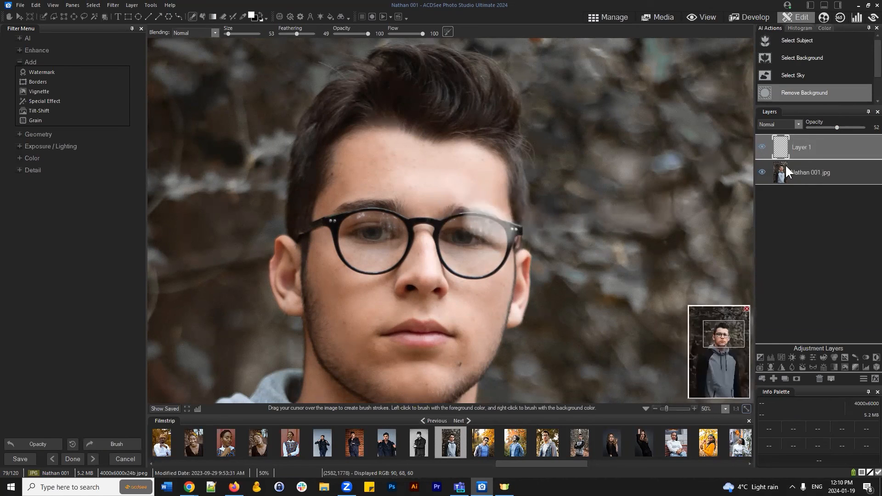
# Set Layer 1's blend mode to Dodge and its opacity to 38.
pyautogui.click(837, 127)
pyautogui.click(791, 125)
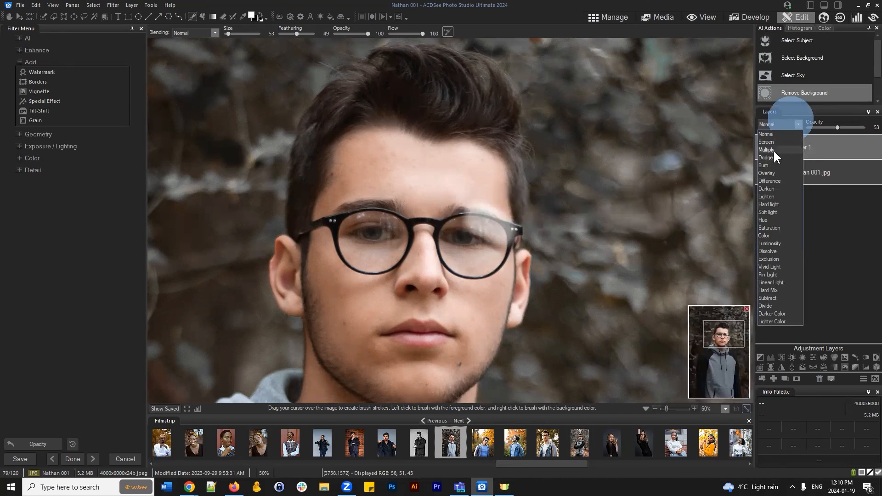
pyautogui.click(764, 155)
pyautogui.moveTo(836, 127)
pyautogui.mouseDown()
pyautogui.moveTo(864, 127)
pyautogui.moveTo(813, 125)
pyautogui.moveTo(828, 128)
pyautogui.mouseUp()
pyautogui.click(792, 123)
pyautogui.click(771, 157)
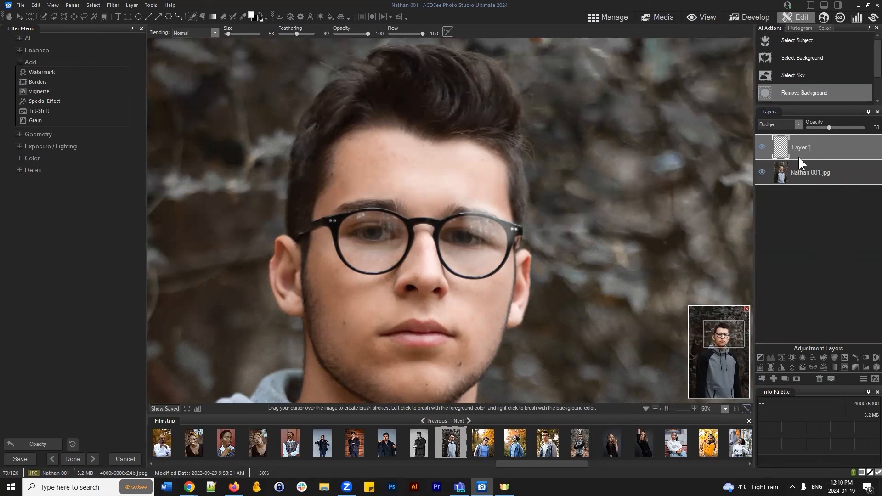
# Merge the Dodge layer down into the portrait layer.
pyautogui.click(826, 169)
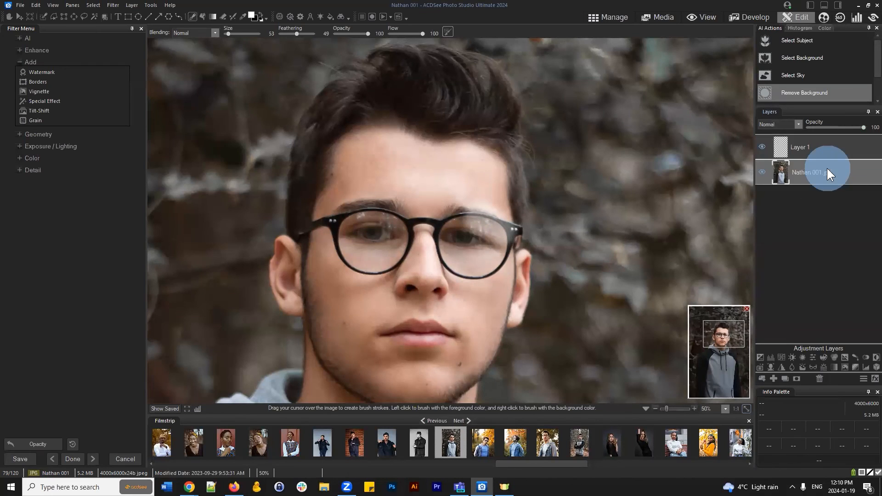
pyautogui.click(824, 152)
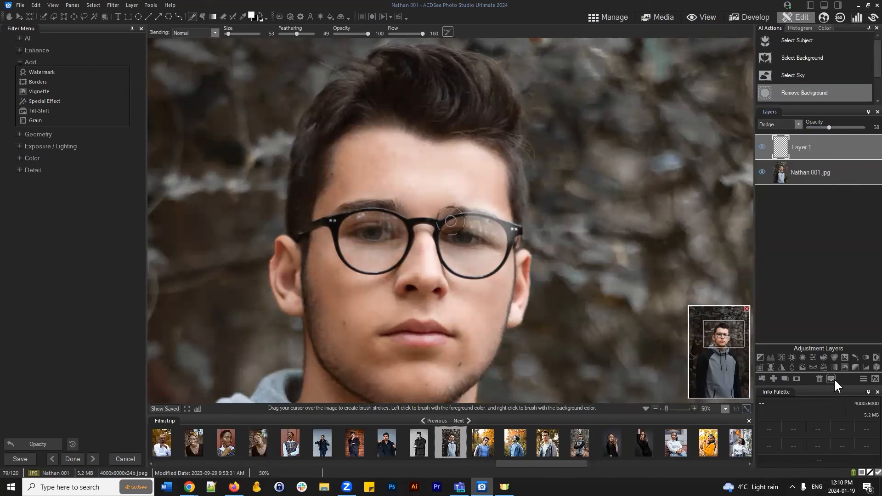
pyautogui.click(832, 378)
pyautogui.click(817, 138)
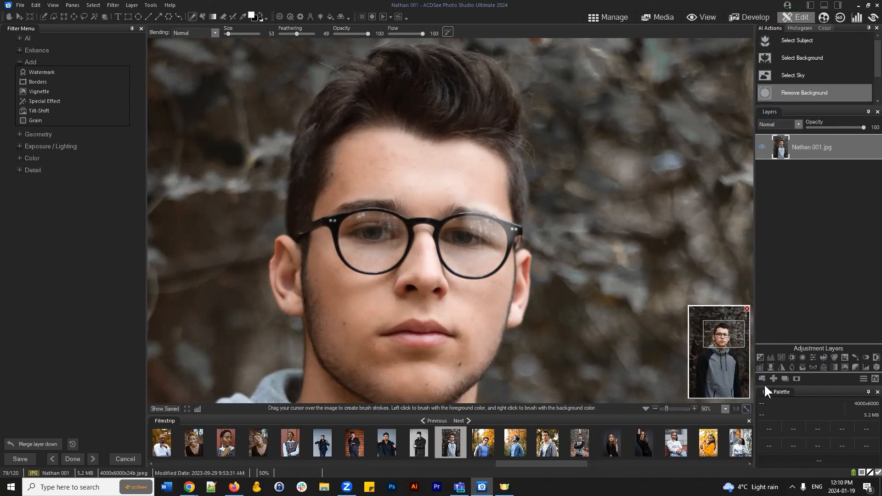
# Add an Exposure adjustment layer at -0.90 eV and set its mask to black.
pyautogui.click(760, 357)
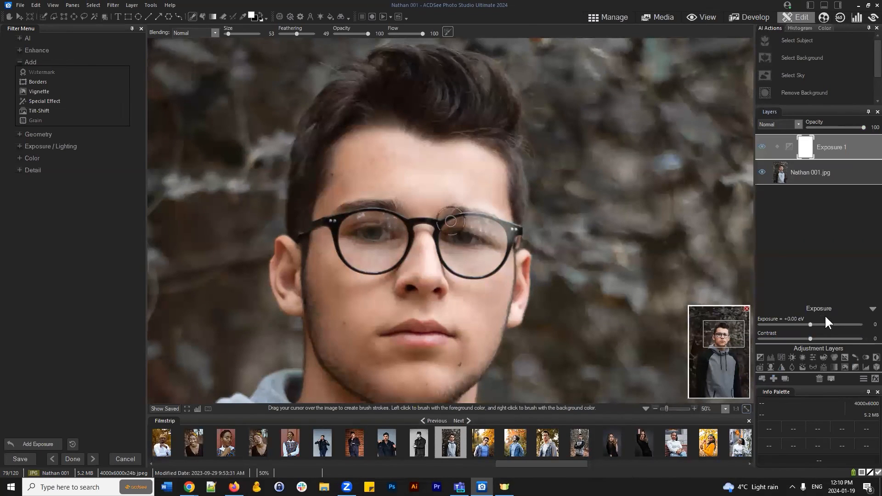
pyautogui.moveTo(809, 324); pyautogui.dragTo(787, 324)
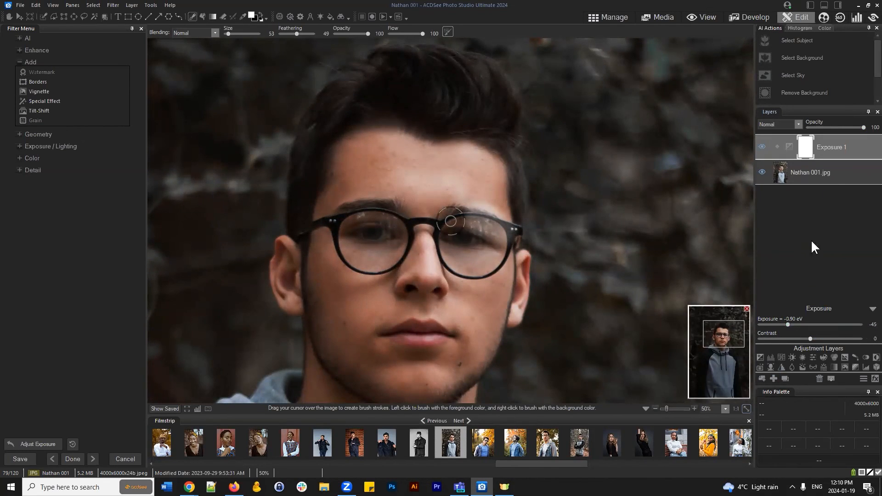
pyautogui.click(804, 144)
pyautogui.rightClick(805, 146)
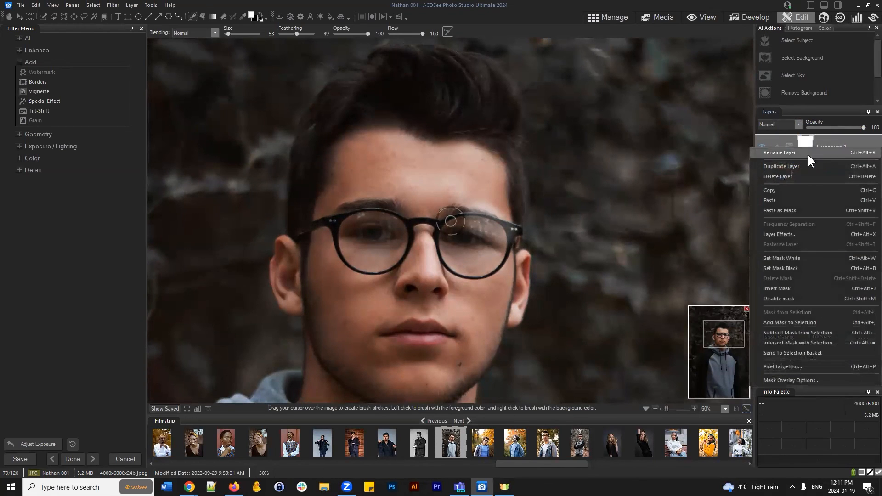
pyautogui.click(801, 268)
pyautogui.click(838, 149)
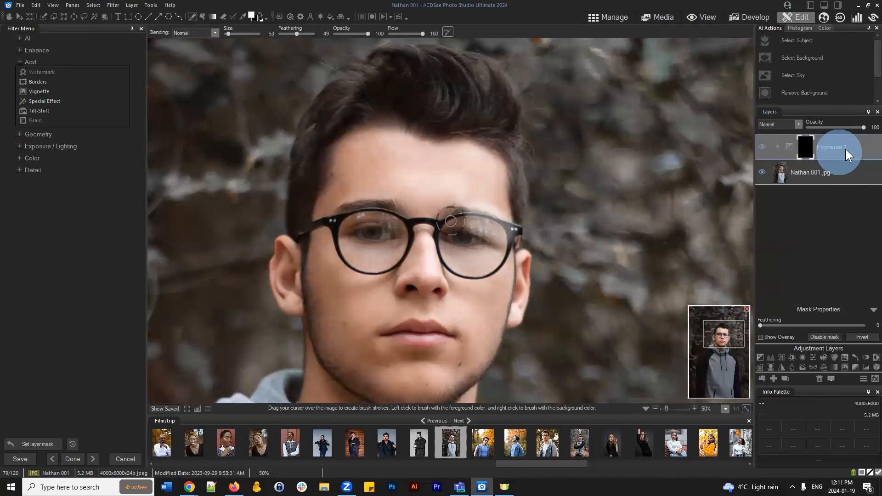
pyautogui.click(837, 146)
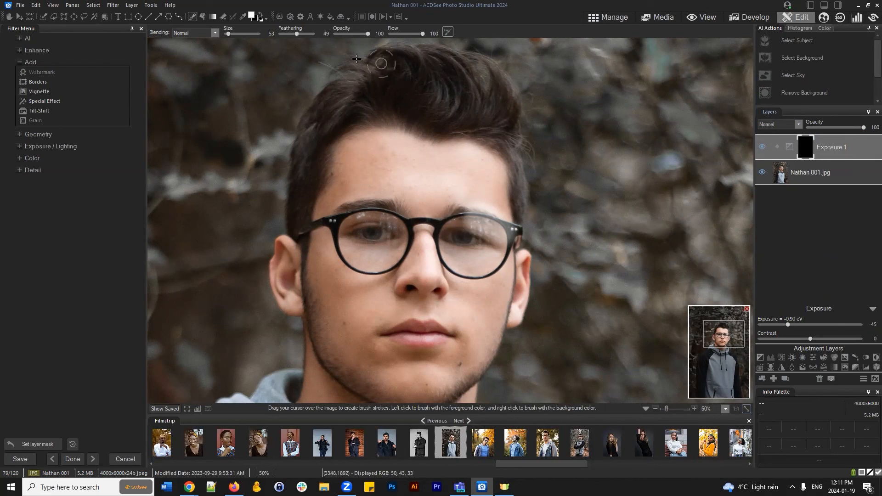
# Brush white on the Exposure mask over the hazy lens, the eye behind it and the brow above, using brush sizes 66 and 53.
pyautogui.click(193, 17)
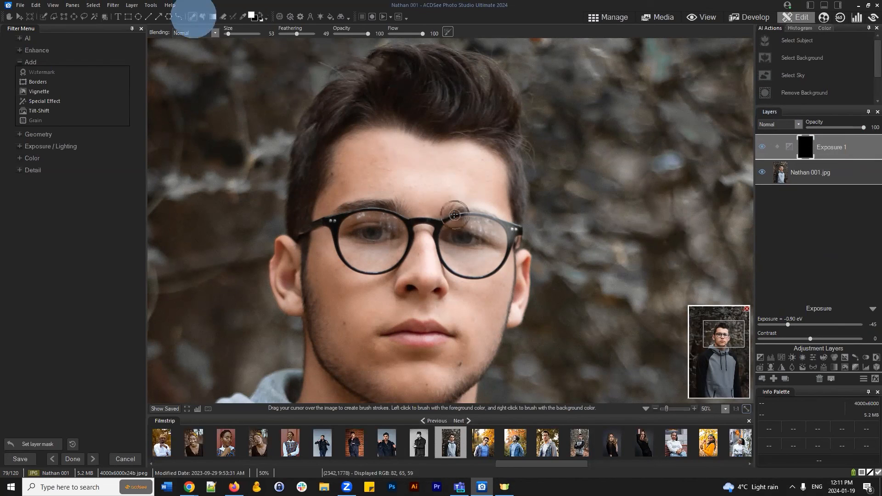
pyautogui.scroll(-2, 481, 229)
pyautogui.moveTo(466, 222)
pyautogui.mouseDown()
pyautogui.moveTo(497, 231)
pyautogui.moveTo(505, 248)
pyautogui.mouseUp()
pyautogui.moveTo(444, 194)
pyautogui.mouseDown()
pyautogui.moveTo(505, 230)
pyautogui.moveTo(464, 225)
pyautogui.moveTo(487, 229)
pyautogui.moveTo(492, 243)
pyautogui.moveTo(476, 248)
pyautogui.moveTo(487, 242)
pyautogui.mouseUp()
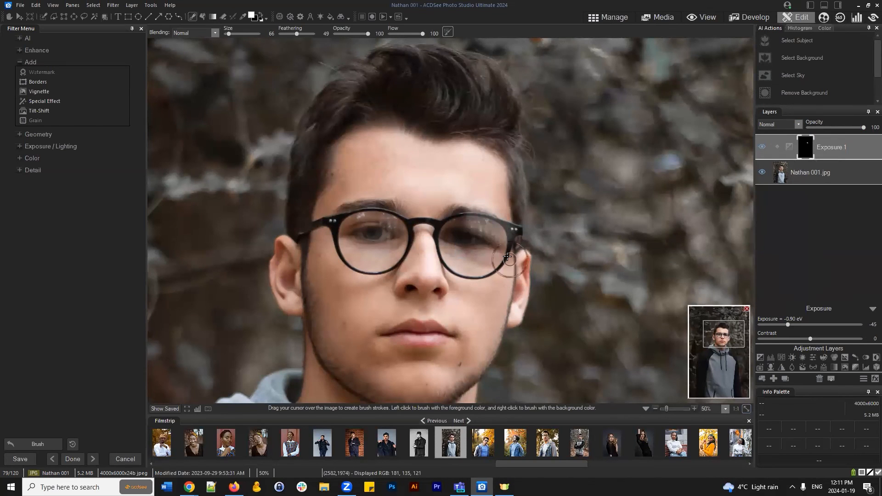
pyautogui.scroll(2, 502, 243)
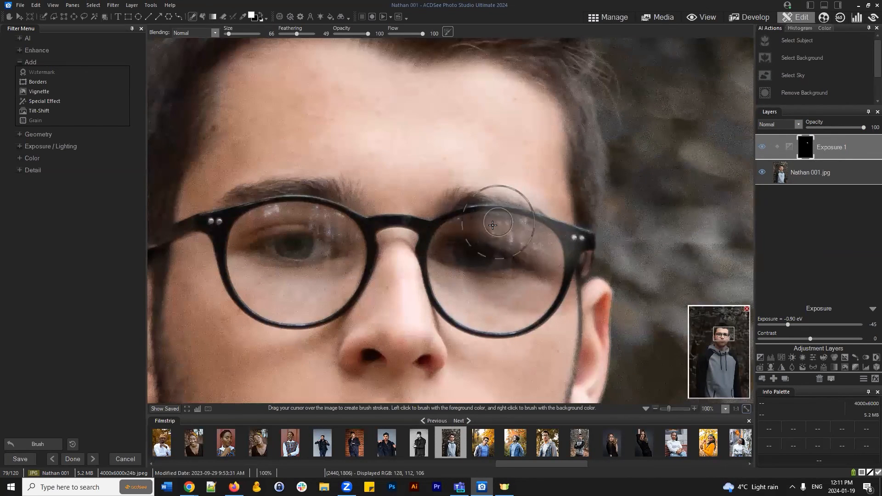
pyautogui.moveTo(478, 229); pyautogui.dragTo(546, 264)
pyautogui.moveTo(480, 184); pyautogui.dragTo(588, 228)
pyautogui.moveTo(474, 199); pyautogui.dragTo(537, 222)
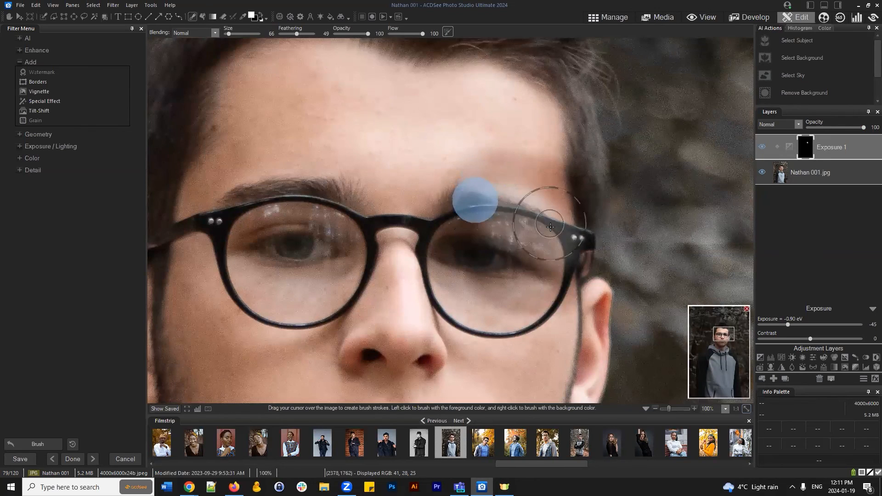
pyautogui.moveTo(510, 171)
pyautogui.mouseDown()
pyautogui.moveTo(473, 151)
pyautogui.moveTo(474, 174)
pyautogui.mouseUp()
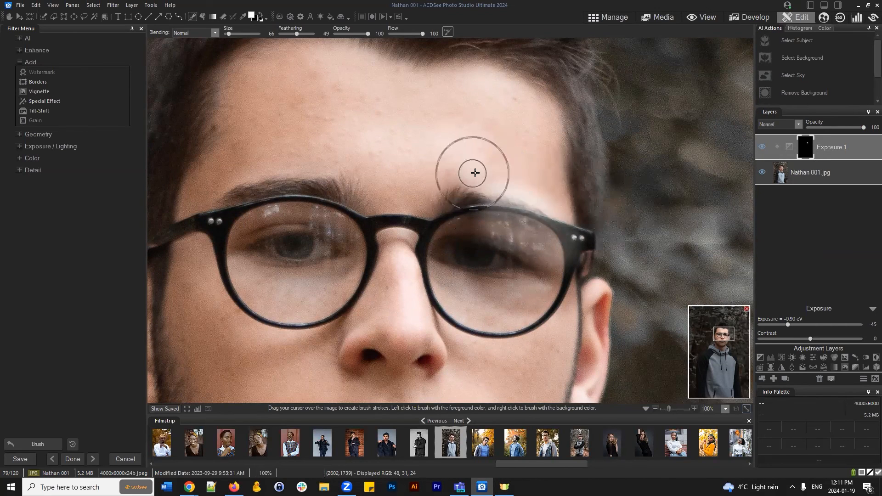
pyautogui.scroll(-2, 505, 228)
pyautogui.moveTo(488, 221)
pyautogui.mouseDown()
pyautogui.moveTo(556, 253)
pyautogui.moveTo(528, 244)
pyautogui.mouseUp()
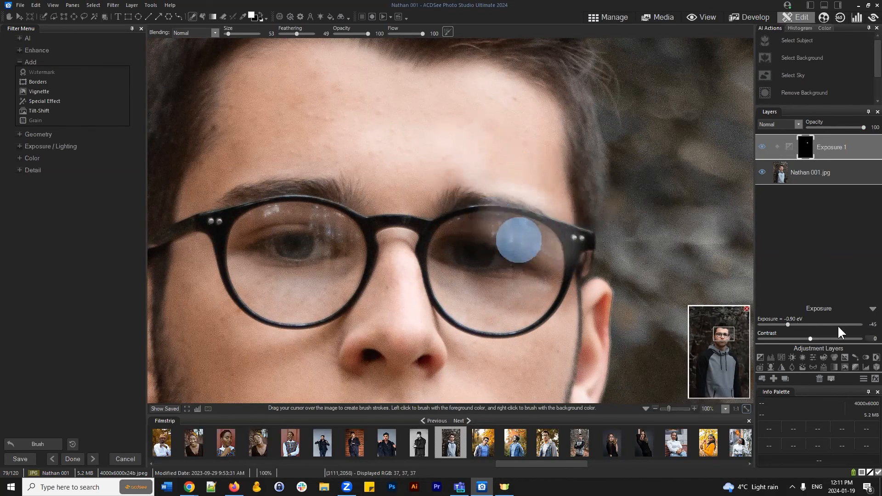
# Set the Exposure layer to -1.18 eV exposure and 31 contrast.
pyautogui.click(830, 276)
pyautogui.moveTo(787, 325)
pyautogui.mouseDown()
pyautogui.moveTo(776, 324)
pyautogui.moveTo(844, 340)
pyautogui.moveTo(779, 323)
pyautogui.mouseUp()
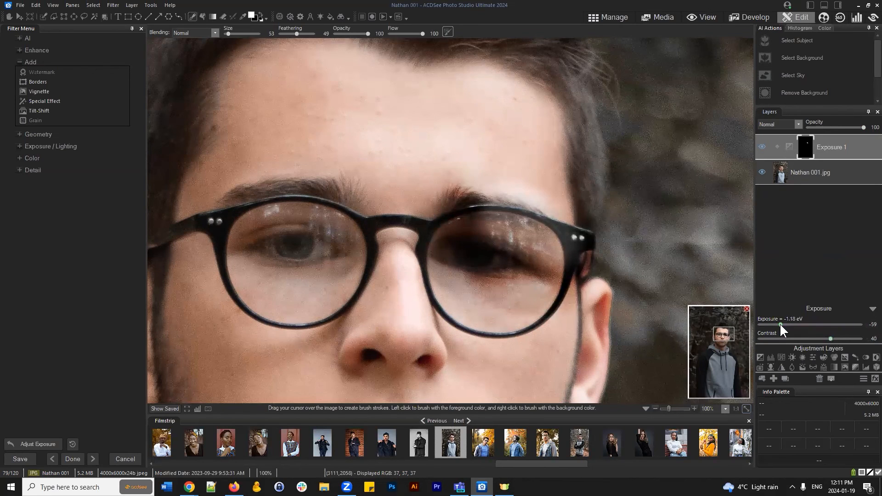
pyautogui.moveTo(831, 338); pyautogui.dragTo(826, 338)
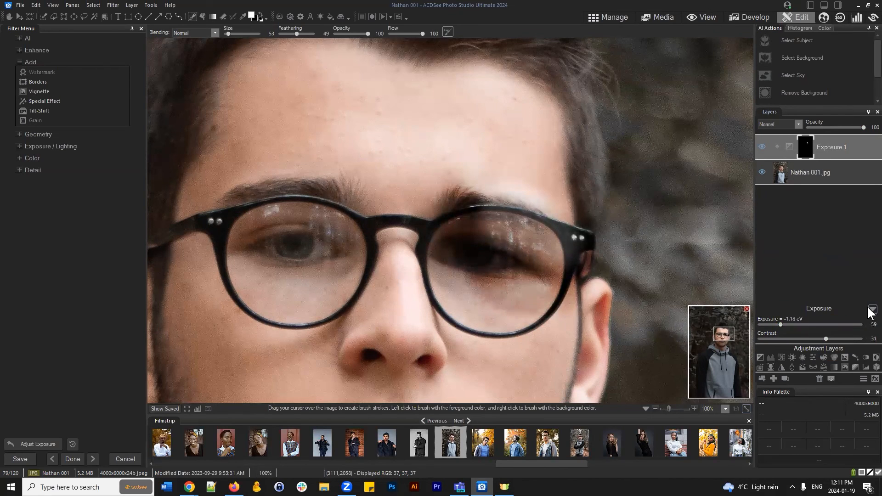
# Brush over the darkened eye on the Exposure mask at size 40 to reduce the darkening there.
pyautogui.scroll(-2, 551, 263)
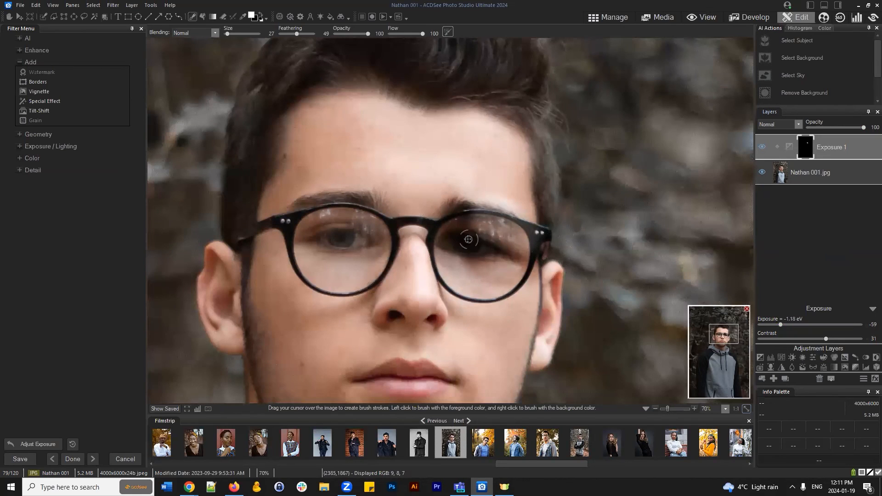
pyautogui.scroll(-3, 467, 229)
pyautogui.moveTo(466, 228); pyautogui.dragTo(482, 264)
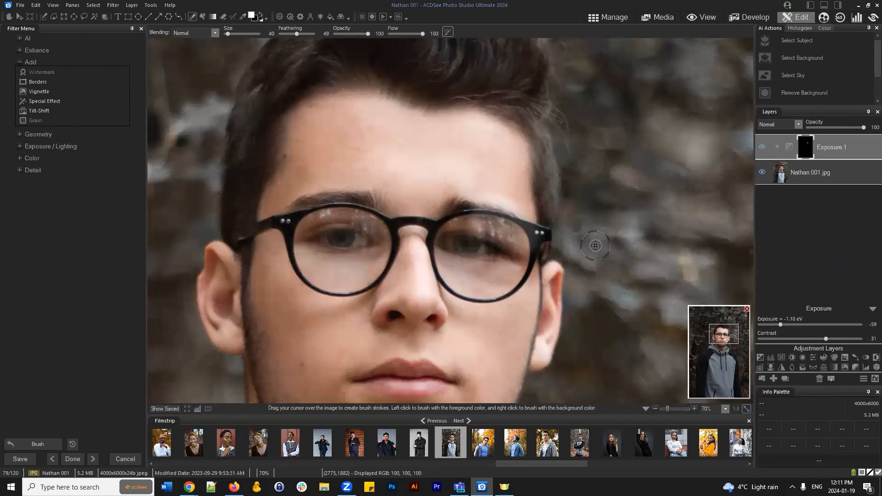
pyautogui.scroll(-1, 542, 250)
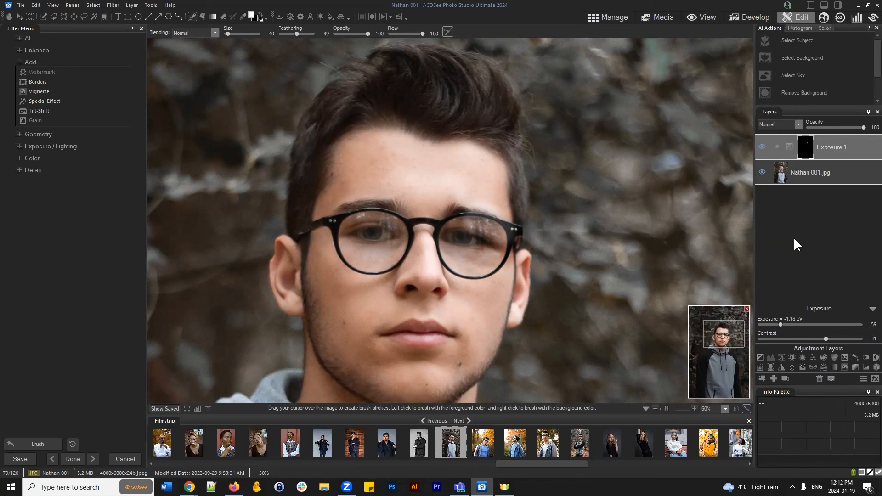
pyautogui.scroll(-3, 533, 220)
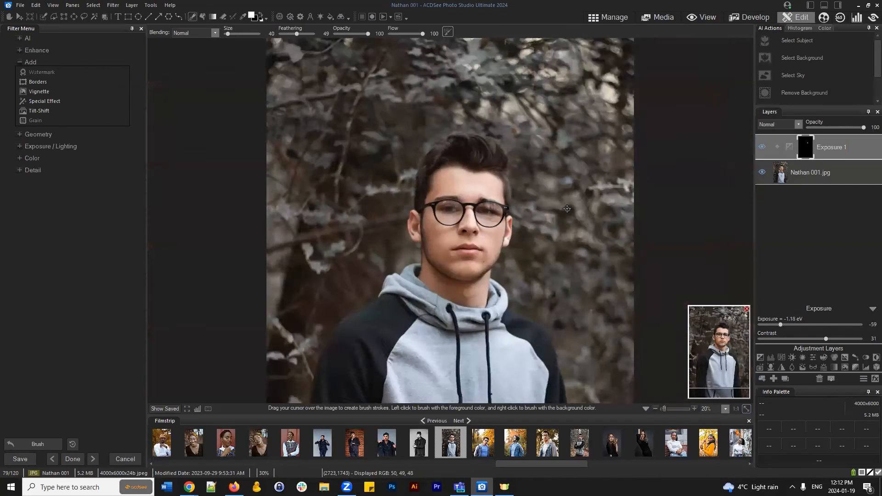
pyautogui.scroll(-1, 567, 209)
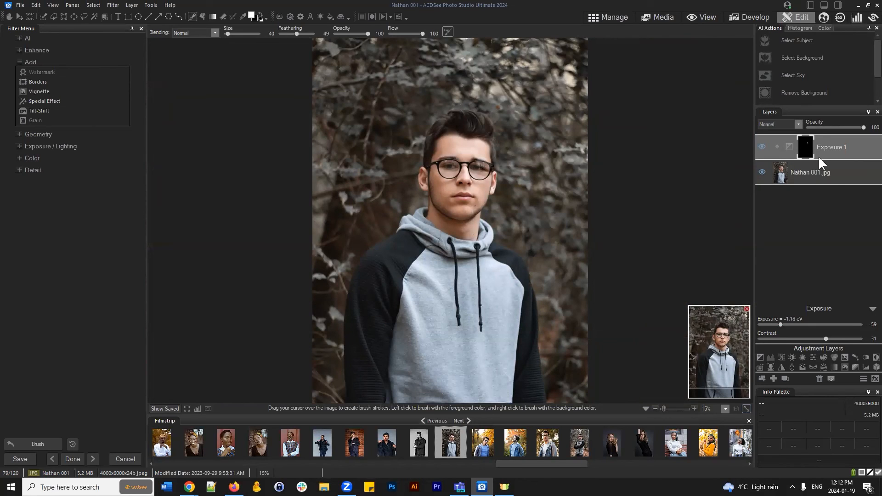
# Add a Curves adjustment layer with an S-shaped curve for more contrast and set its mask to black.
pyautogui.click(781, 357)
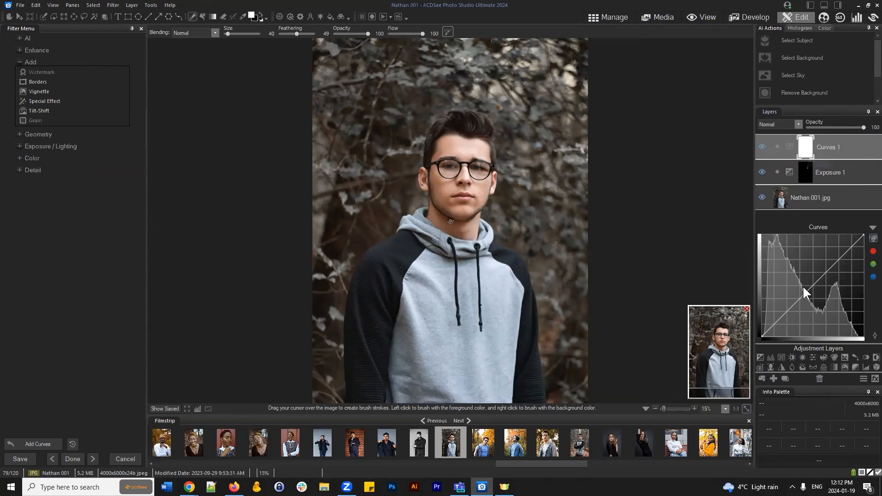
pyautogui.moveTo(803, 294); pyautogui.dragTo(803, 299)
pyautogui.moveTo(833, 265); pyautogui.dragTo(830, 255)
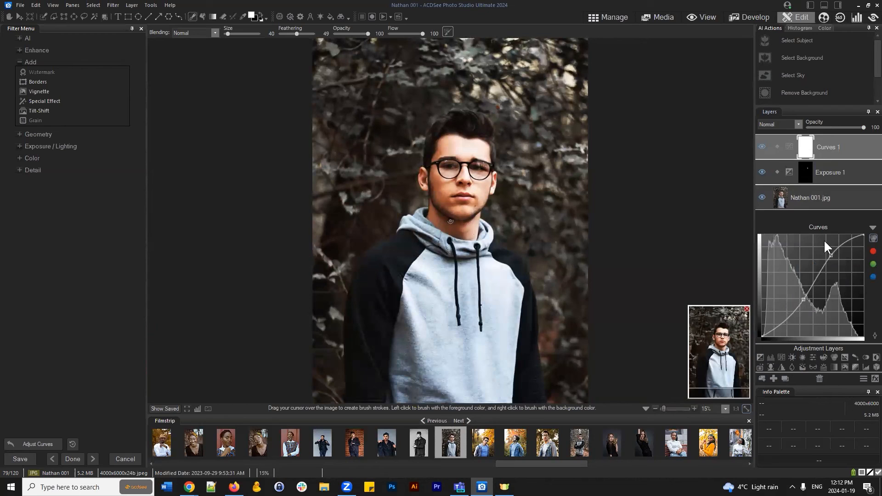
pyautogui.rightClick(808, 144)
pyautogui.click(801, 259)
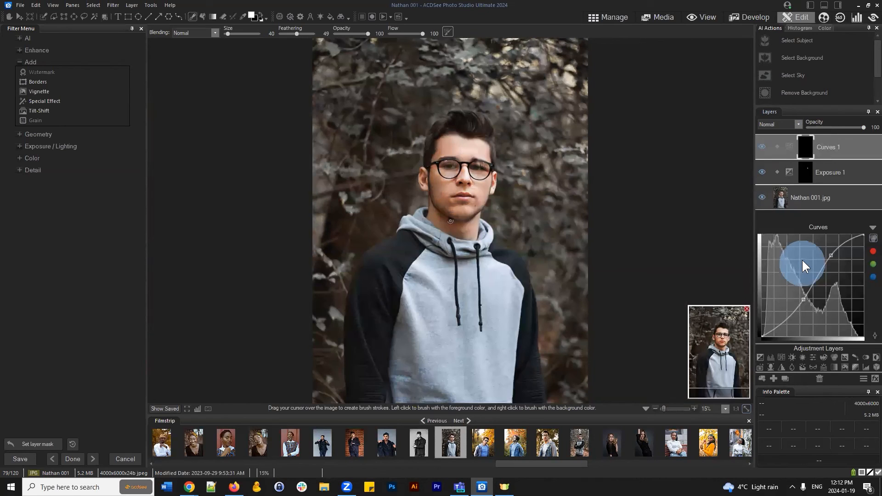
# Brush white at size 53 on the Curves mask over the hazy lens and the eye behind it to add contrast there.
pyautogui.scroll(1, 473, 154)
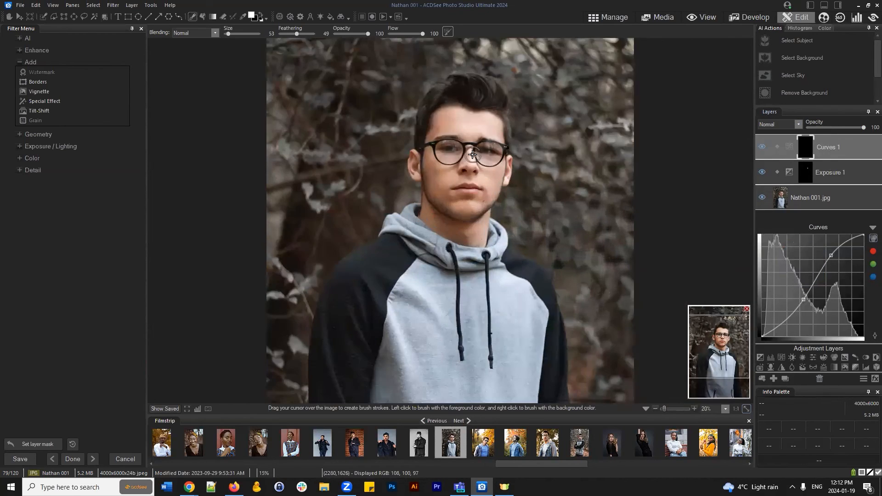
pyautogui.scroll(3, 473, 154)
pyautogui.click(726, 341)
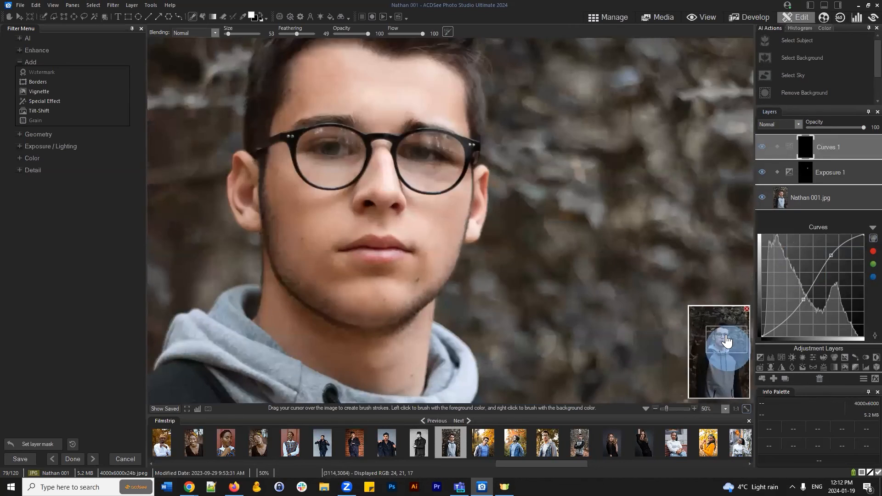
pyautogui.moveTo(726, 336); pyautogui.dragTo(724, 331)
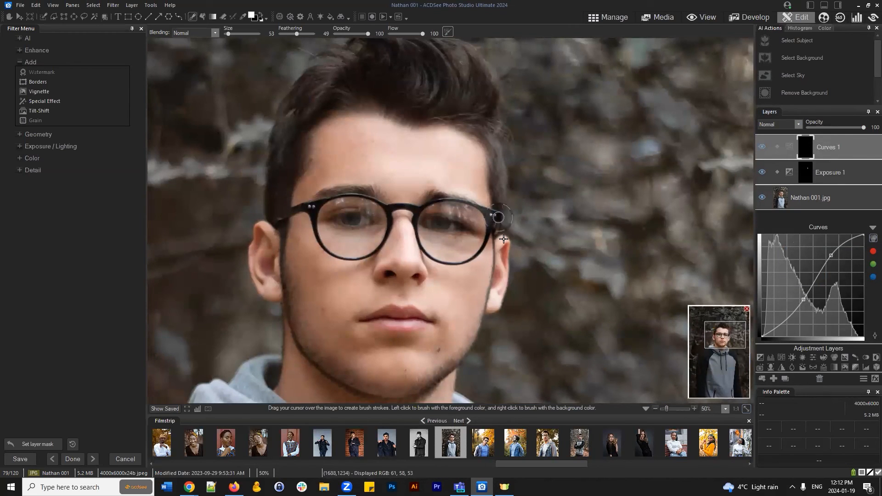
pyautogui.moveTo(451, 207); pyautogui.dragTo(478, 225)
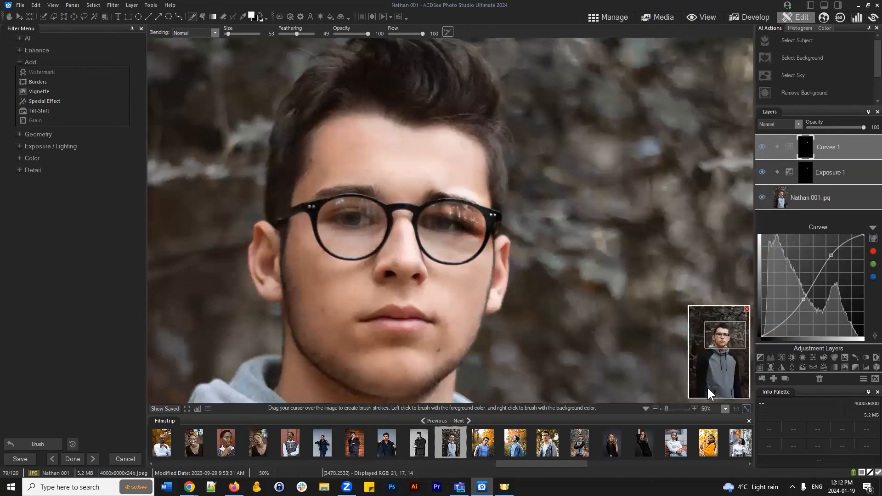
pyautogui.click(747, 408)
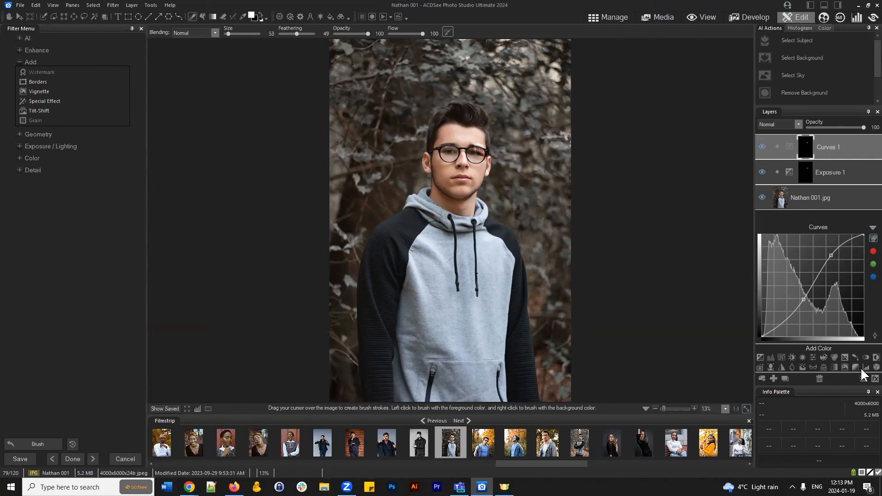
# Delete the Curves and Exposure adjustment layers, leaving only the portrait photo layer.
pyautogui.scroll(-1, 483, 234)
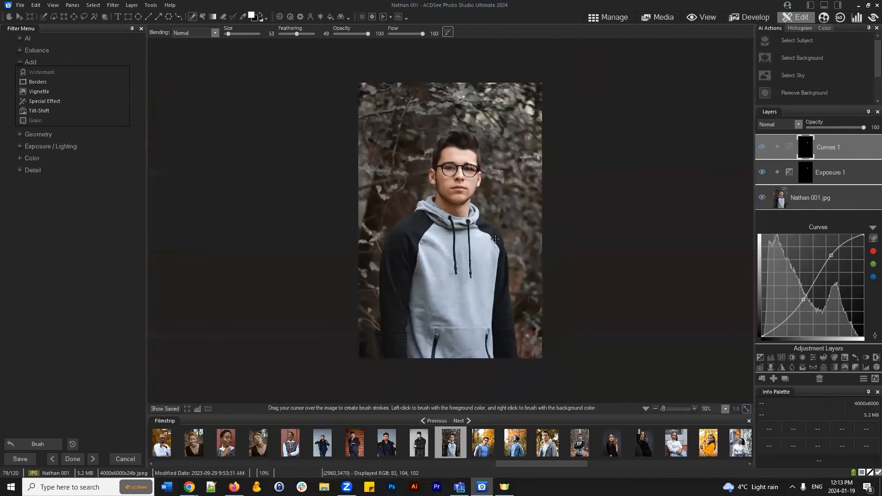
pyautogui.click(829, 149)
pyautogui.click(819, 378)
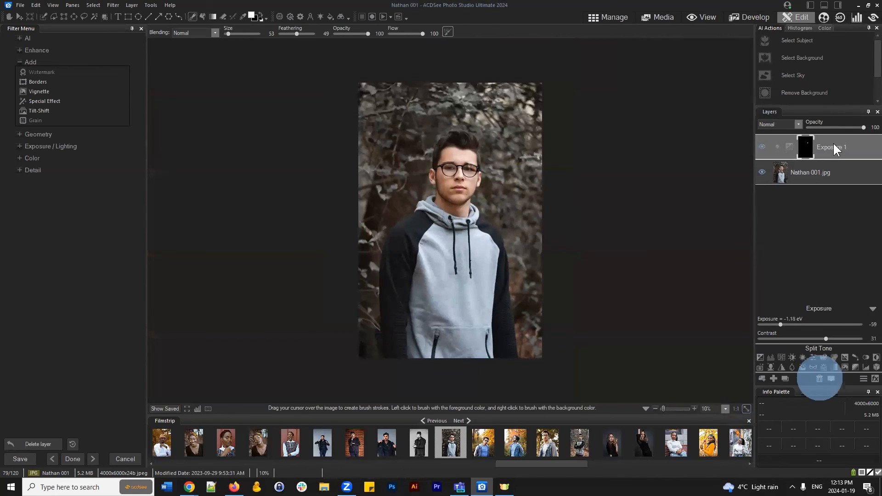
pyautogui.click(819, 379)
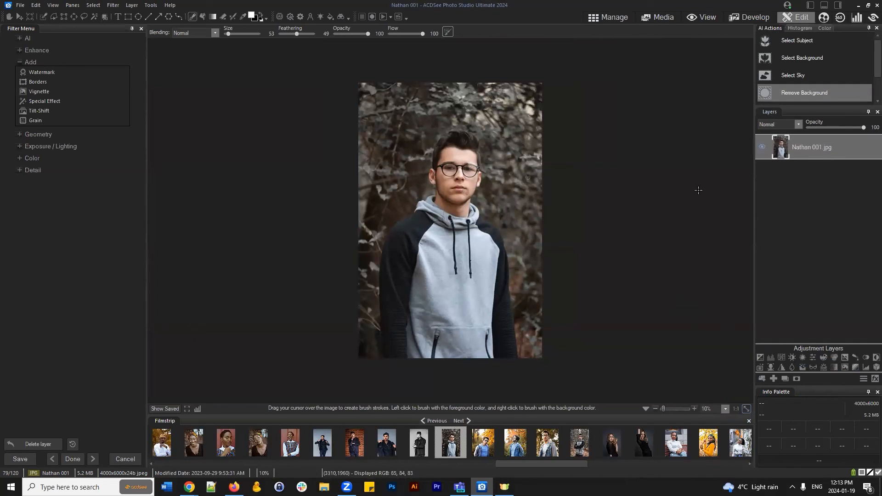